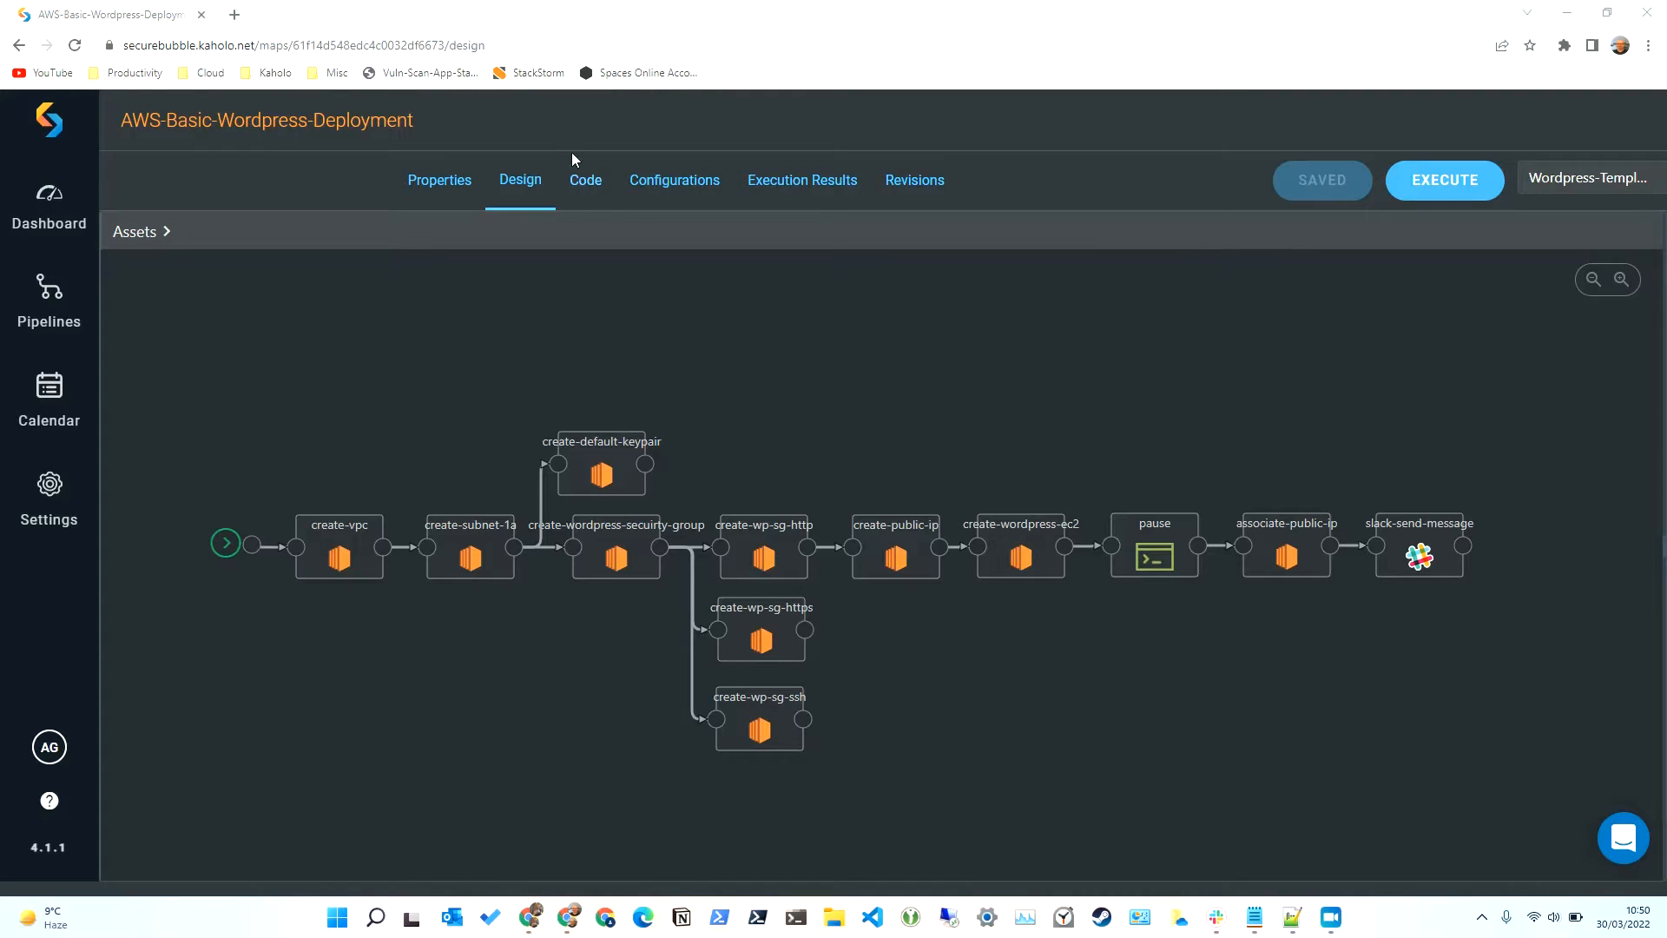
Step: Open the pipeline's configurations and search Google for "what is my ip" in a new browser tab
left_click(685, 184)
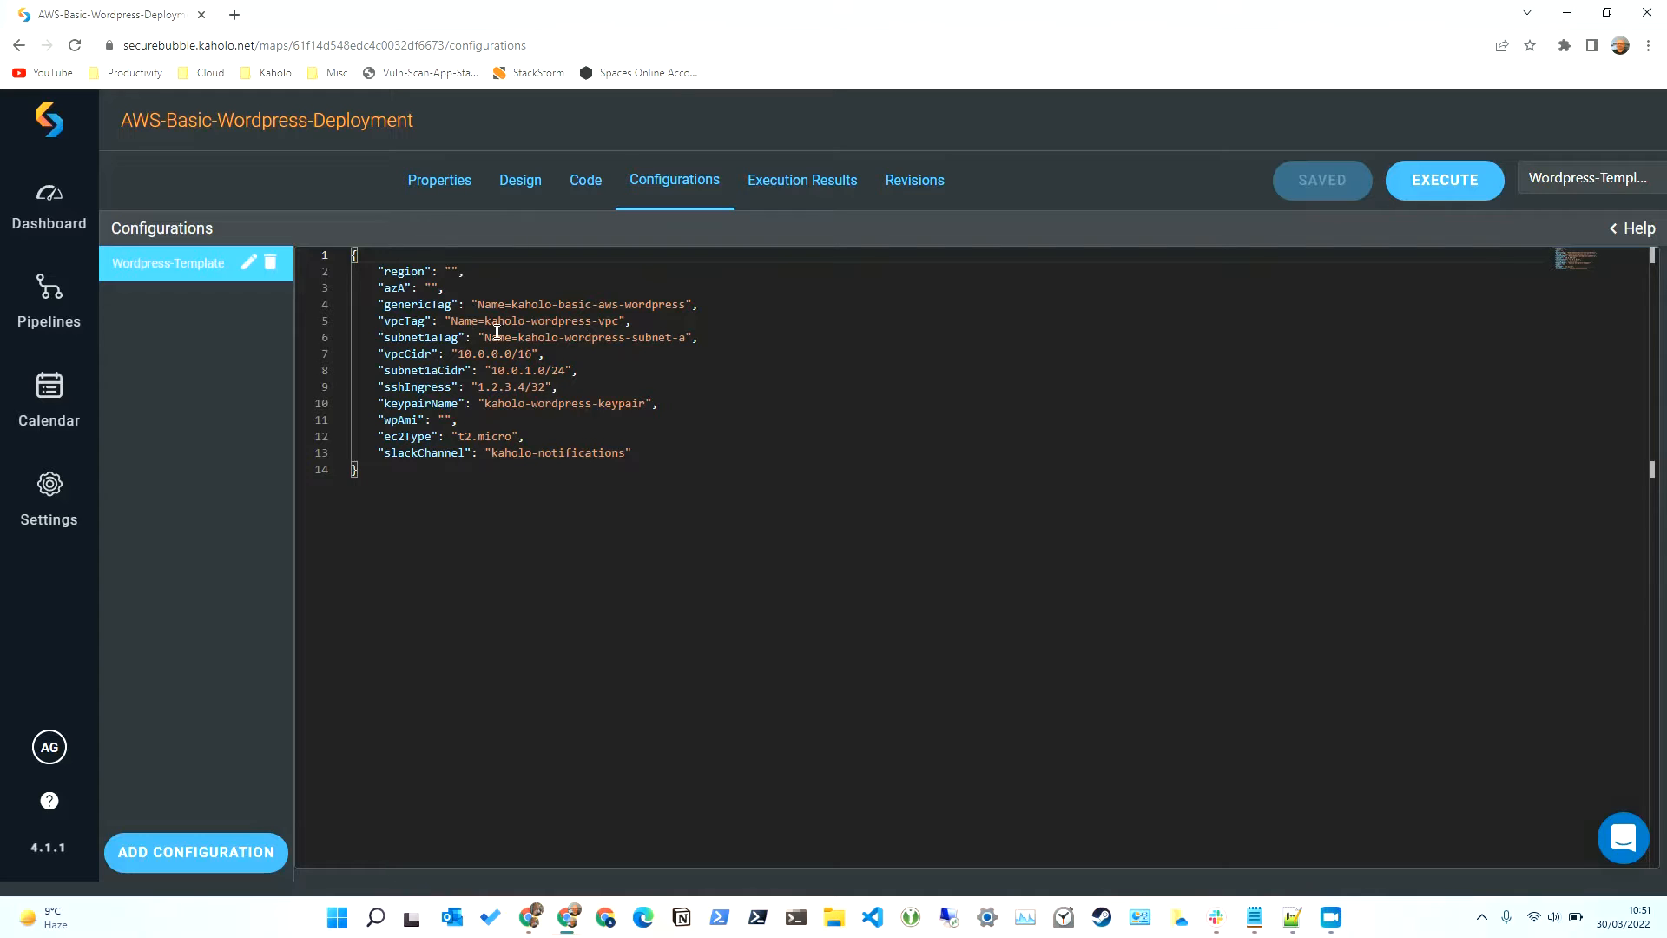
left_click(234, 15)
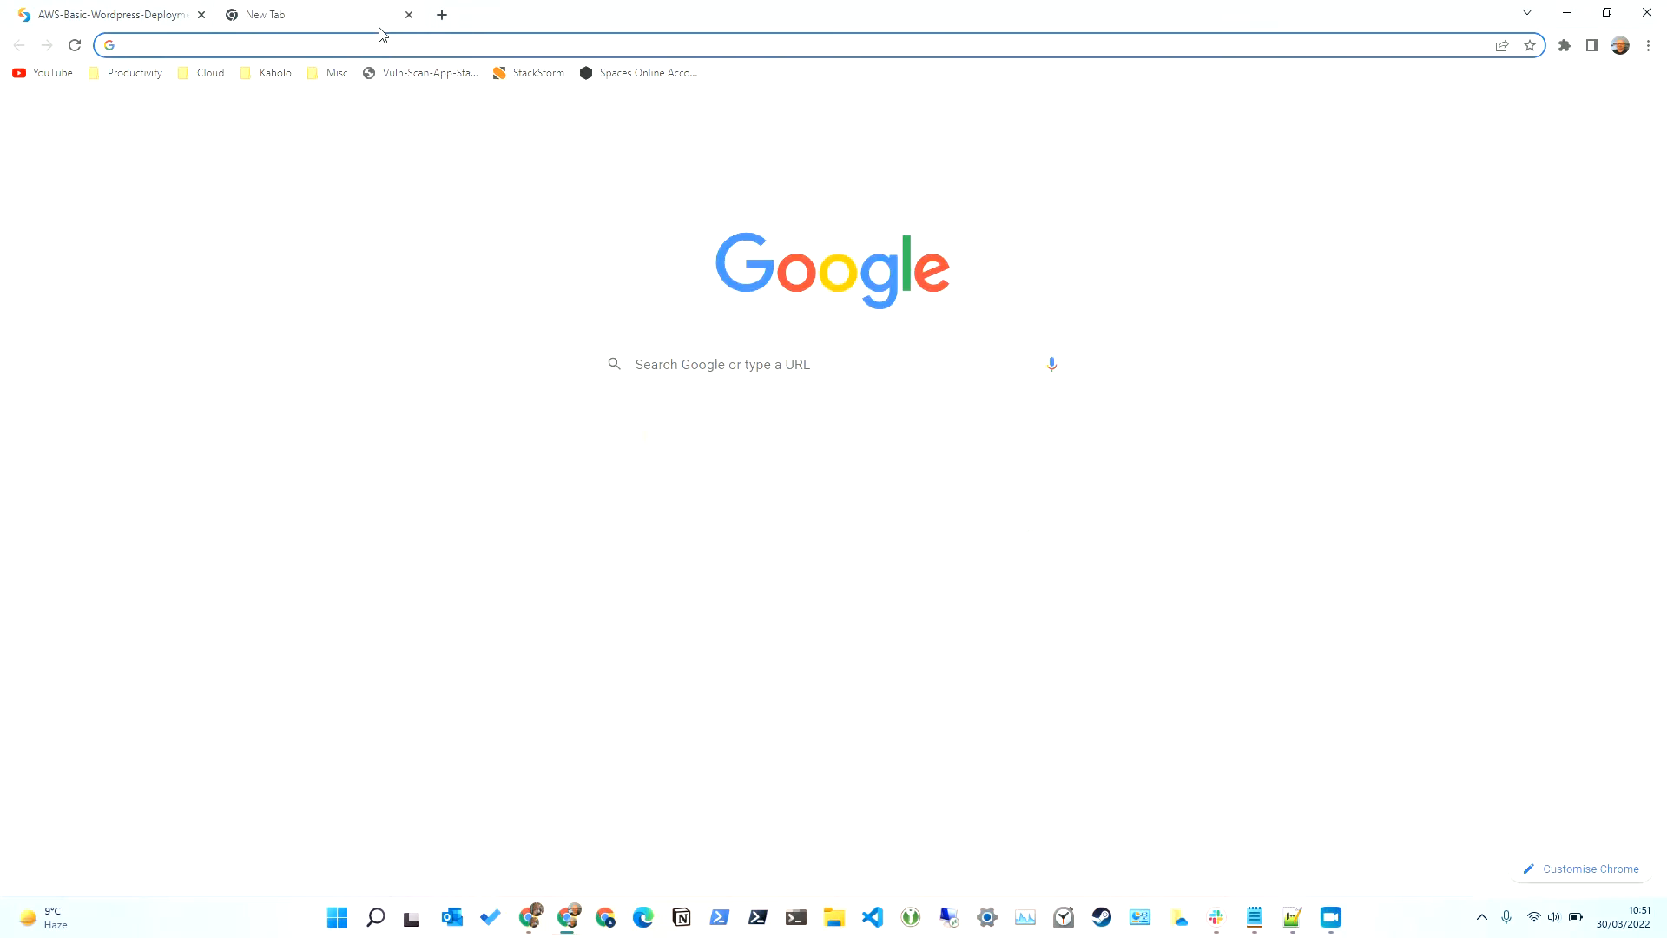
type("what is my ip")
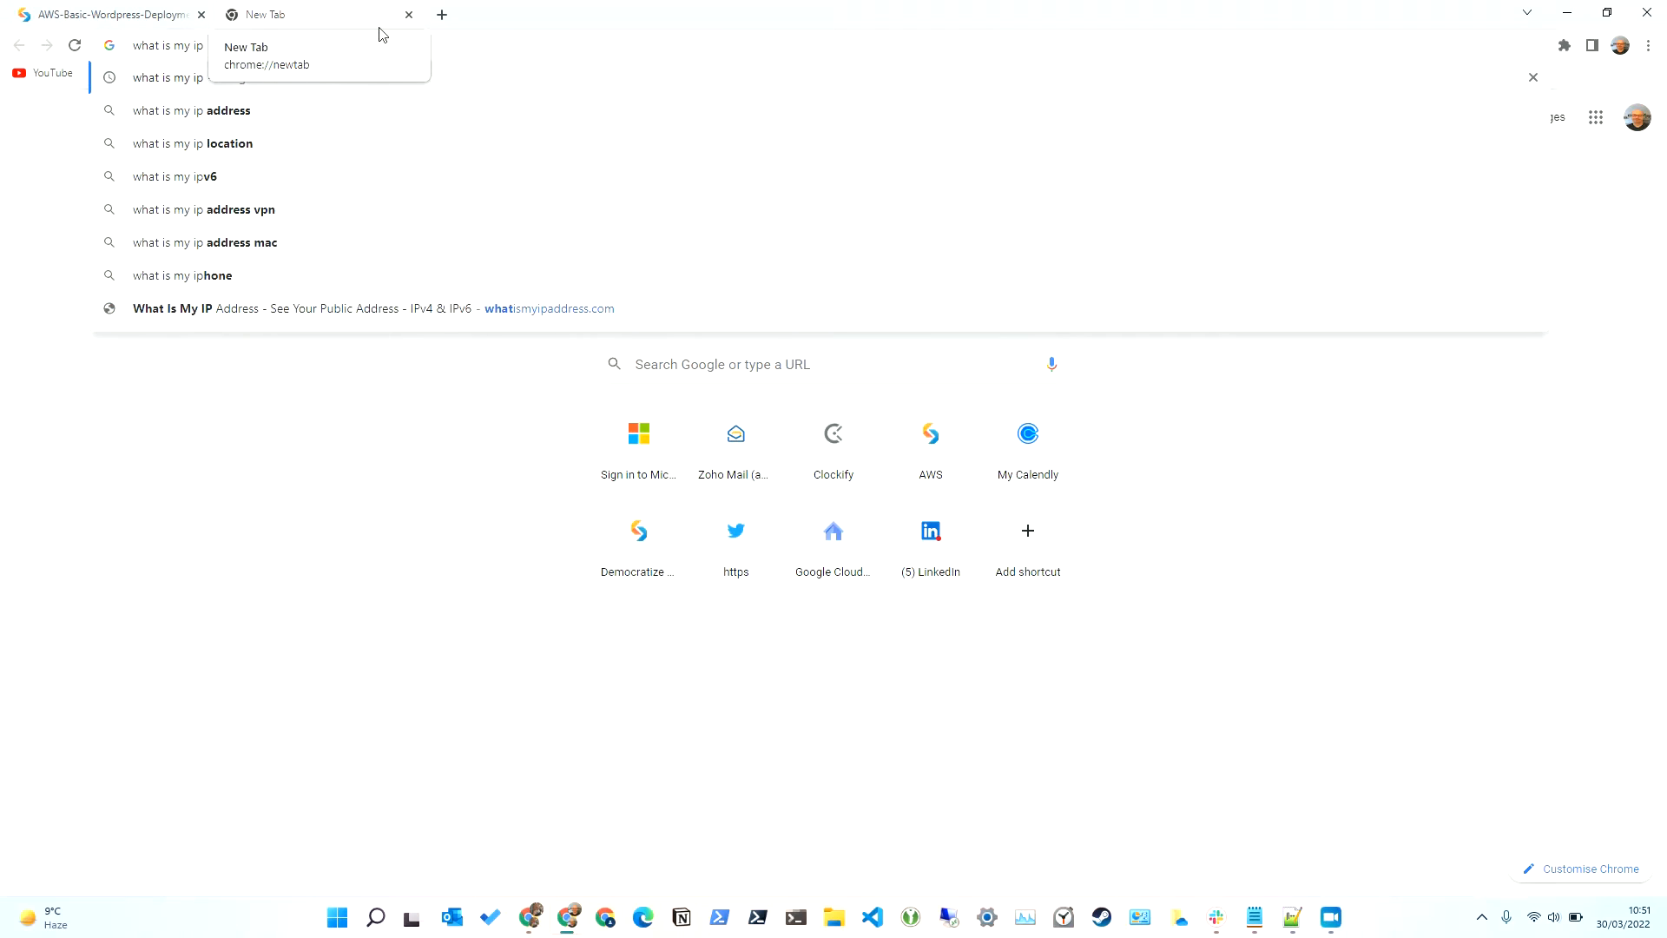
key("Return")
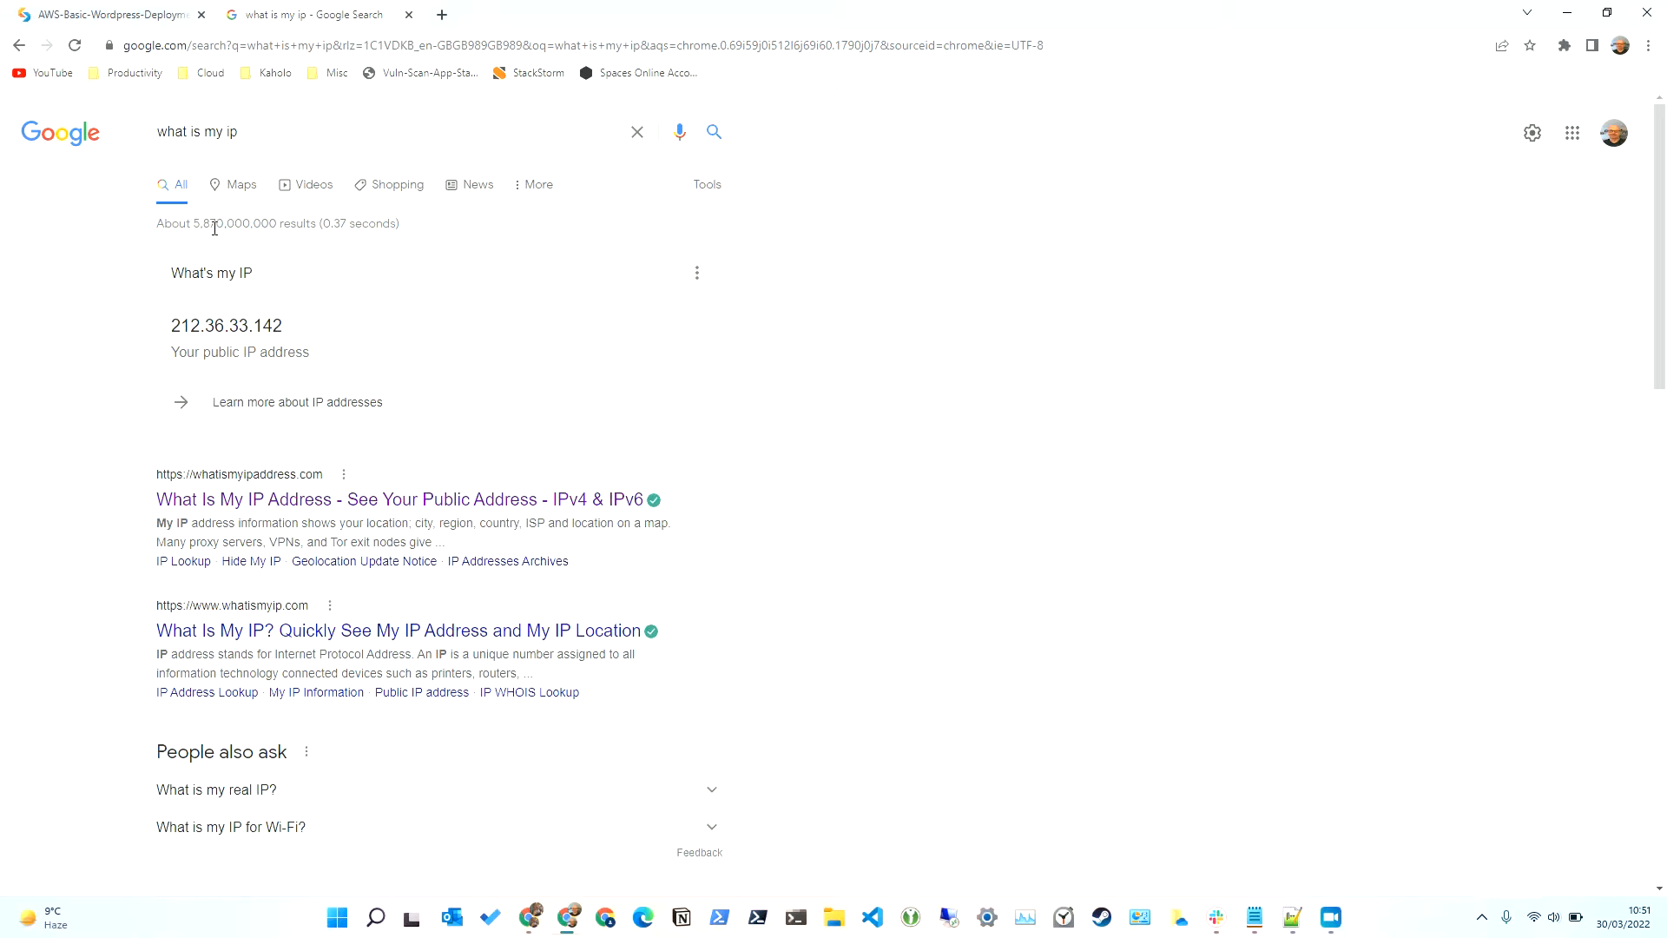
Step: Copy the public IP address from the search results and replace the 1.2.3.4 placeholder in the configuration's sshIngress value with it
left_click(96, 14)
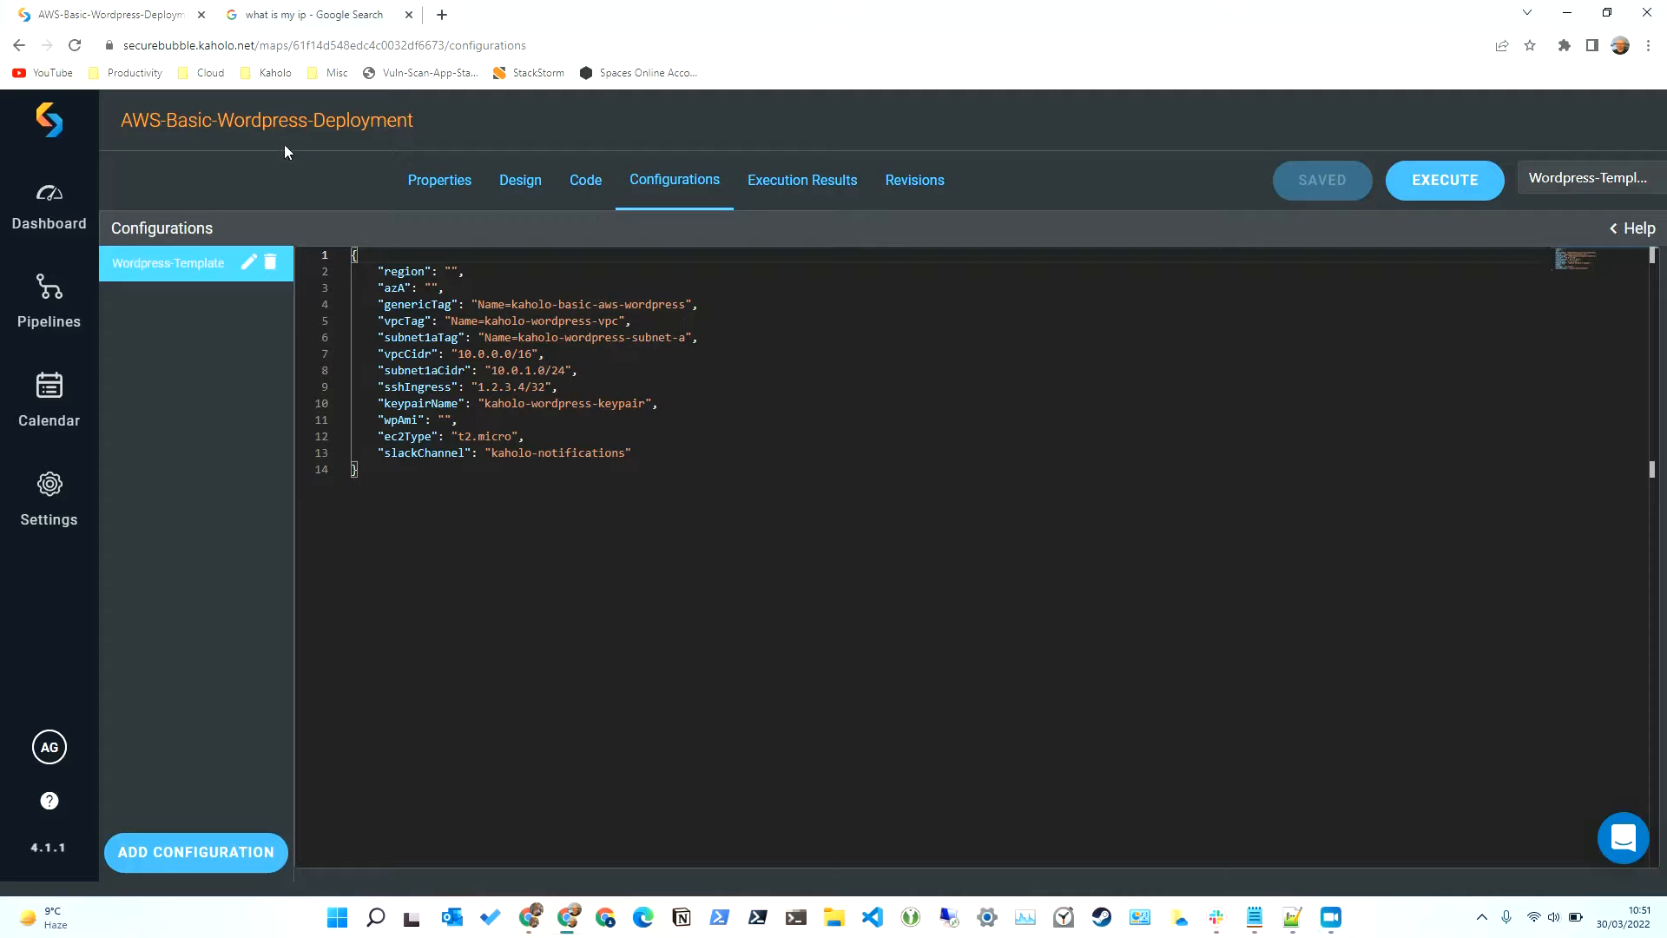
left_click(306, 15)
left_click_drag(175, 325, 324, 328)
key("ctrl+c")
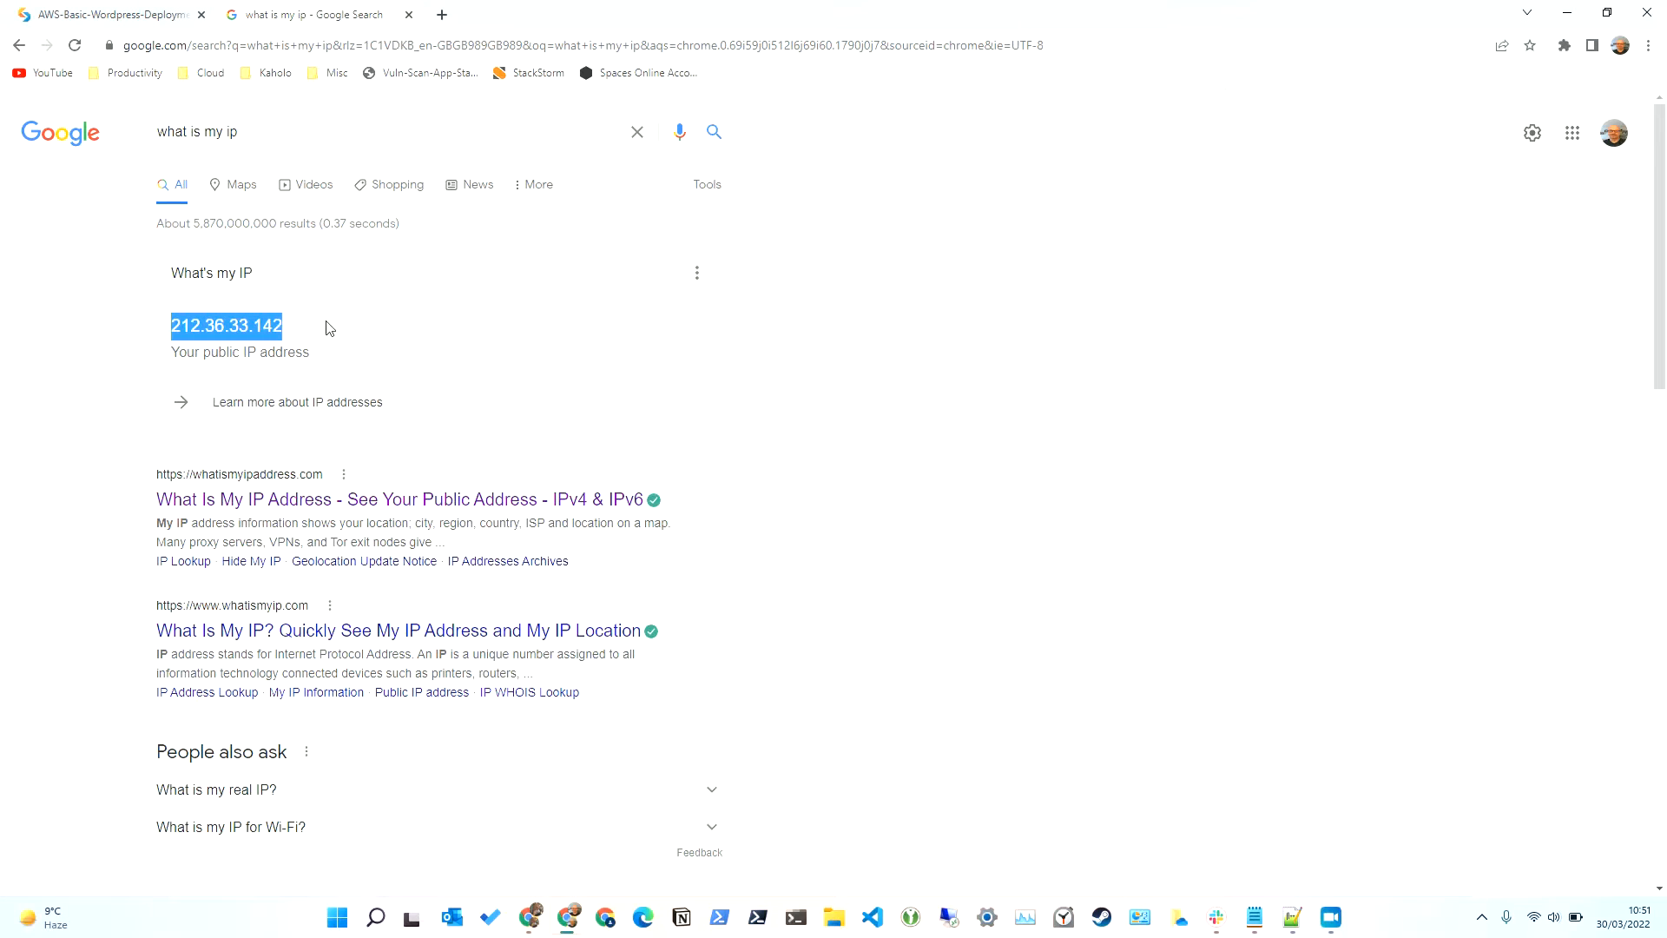
left_click(61, 18)
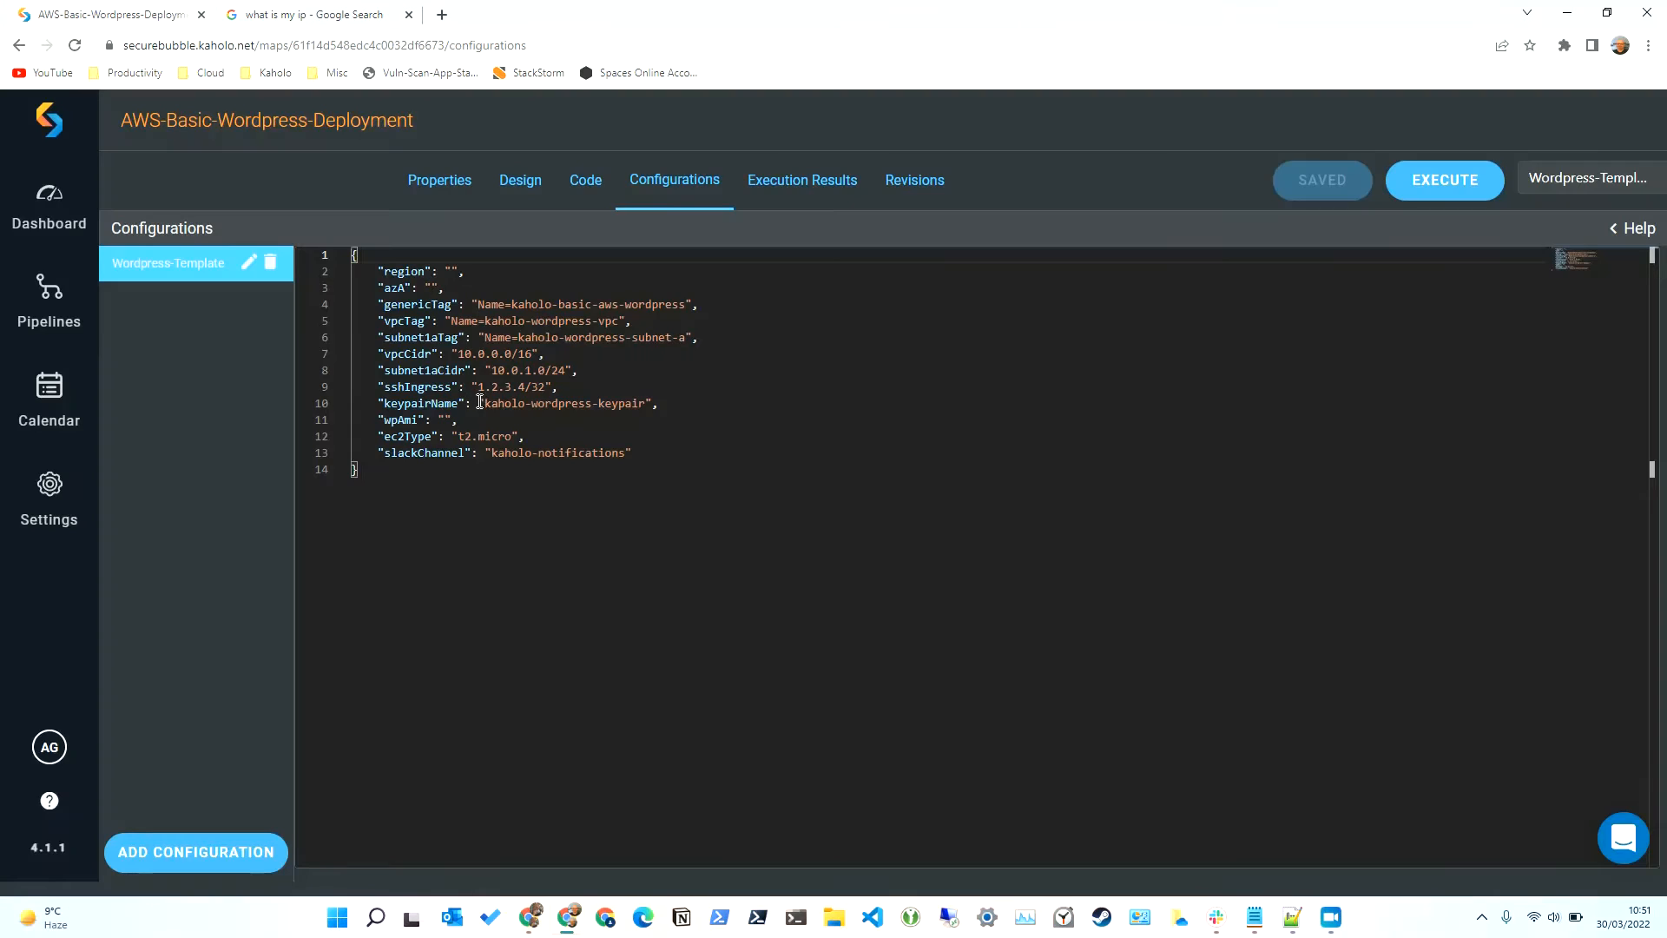
left_click_drag(479, 389, 526, 388)
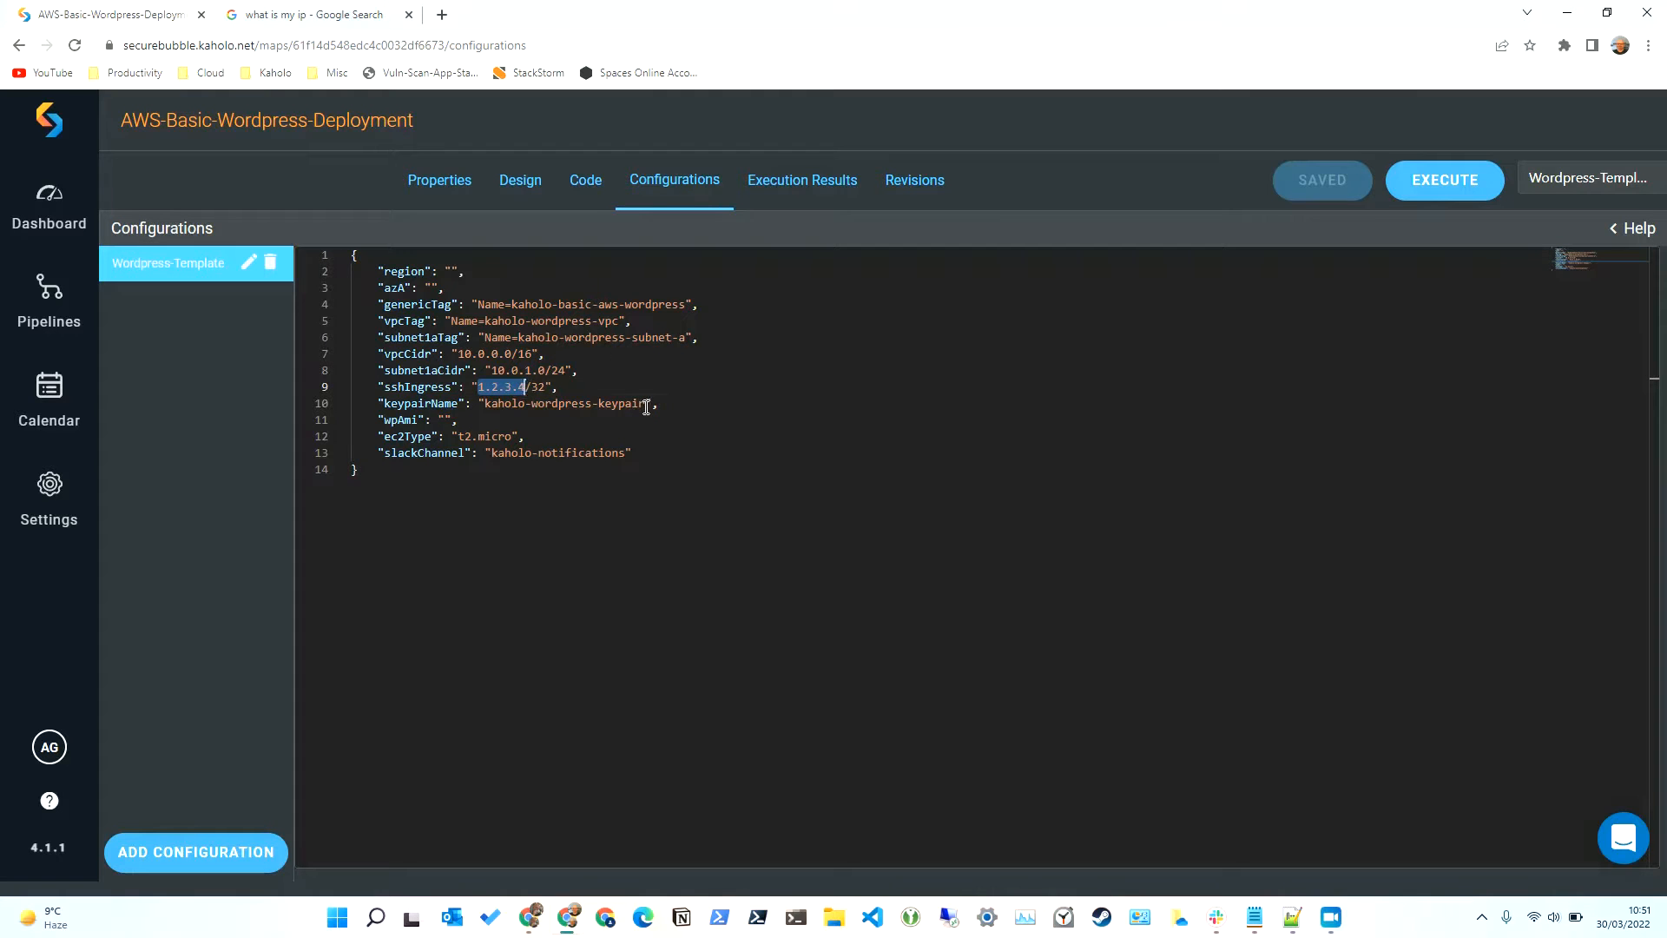
key("ctrl+v")
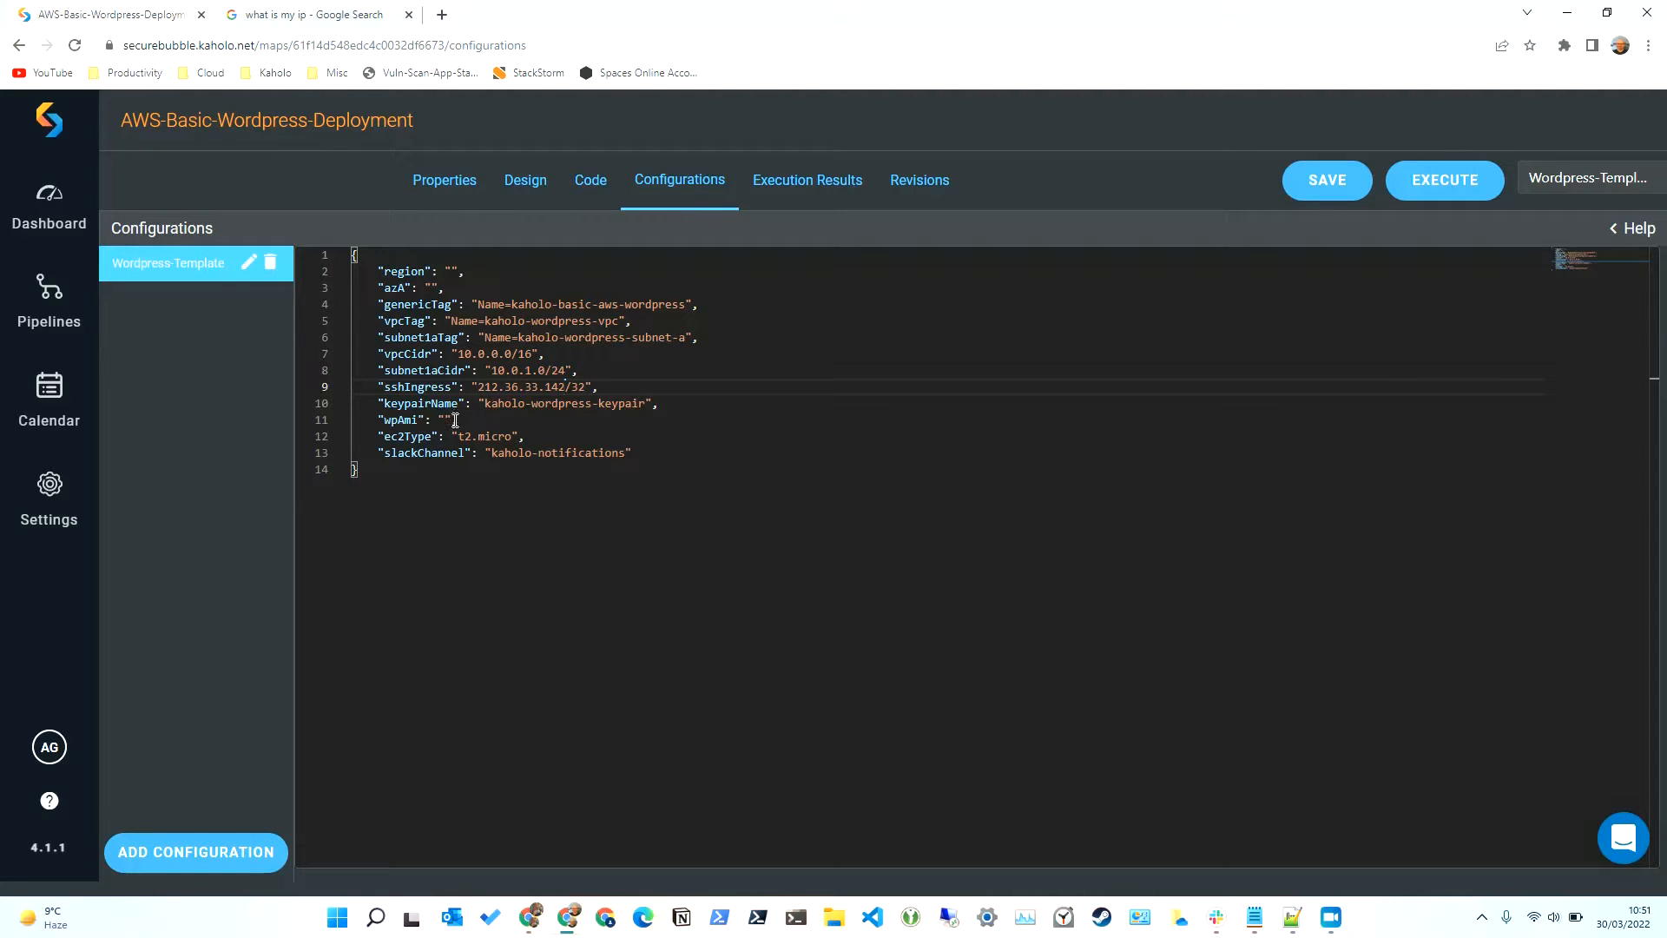
Step: Set the configuration's region to us-east-1 and its azA value to us-east-1a
left_click(451, 273)
type("us-east-1")
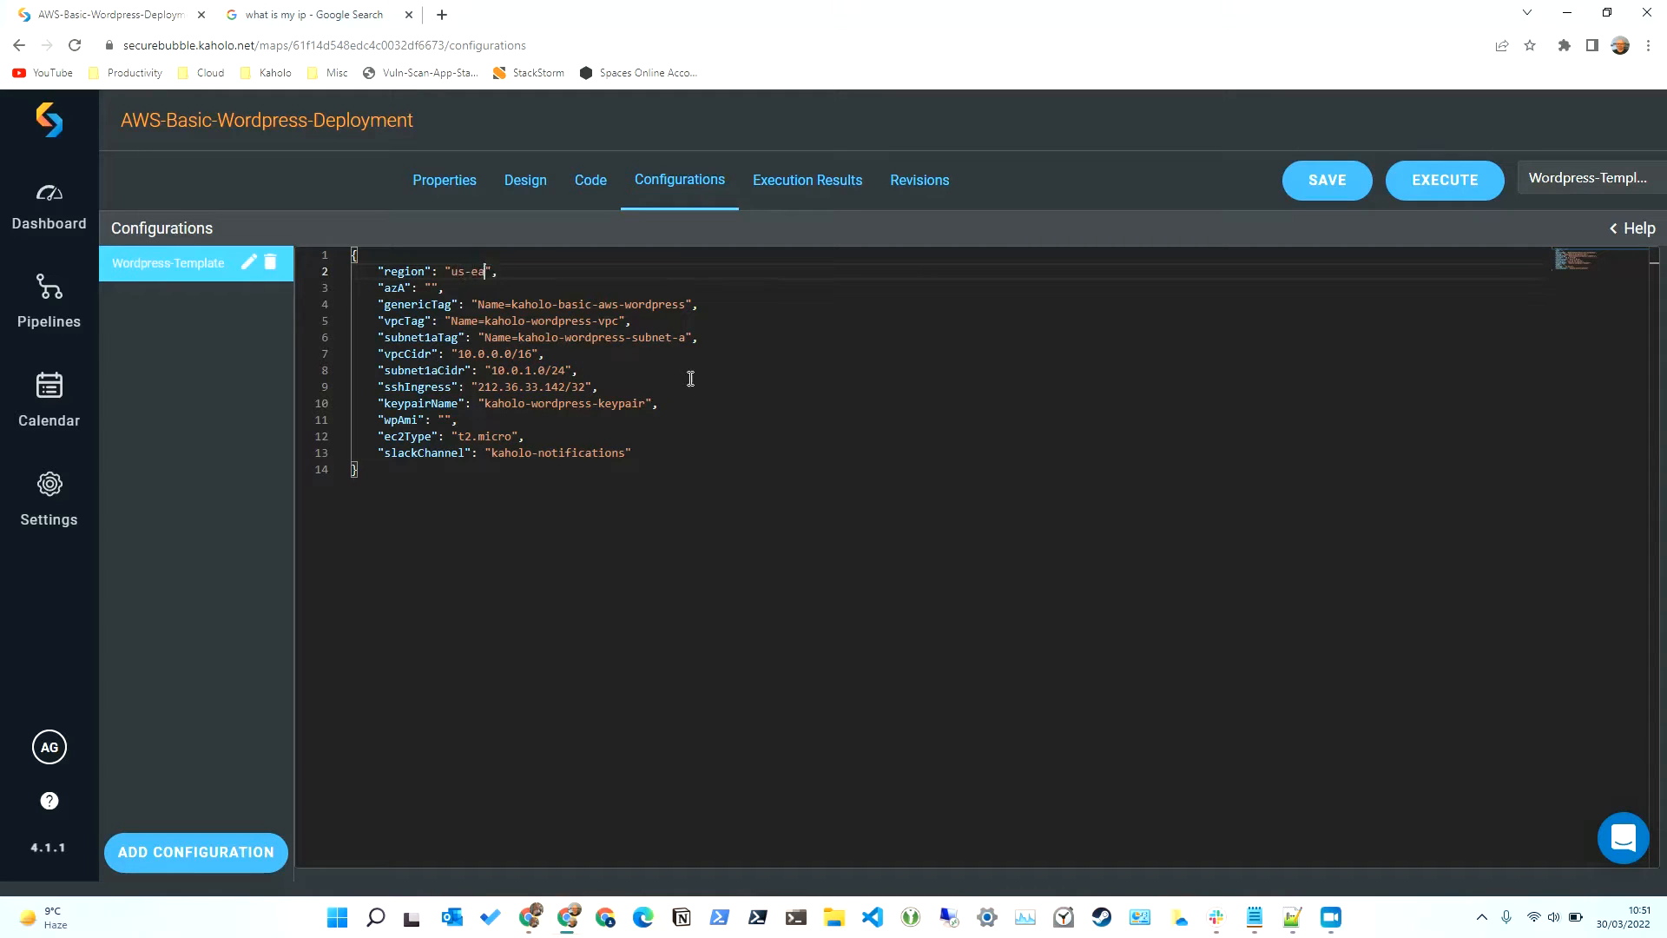
left_click(431, 288)
type("us-east")
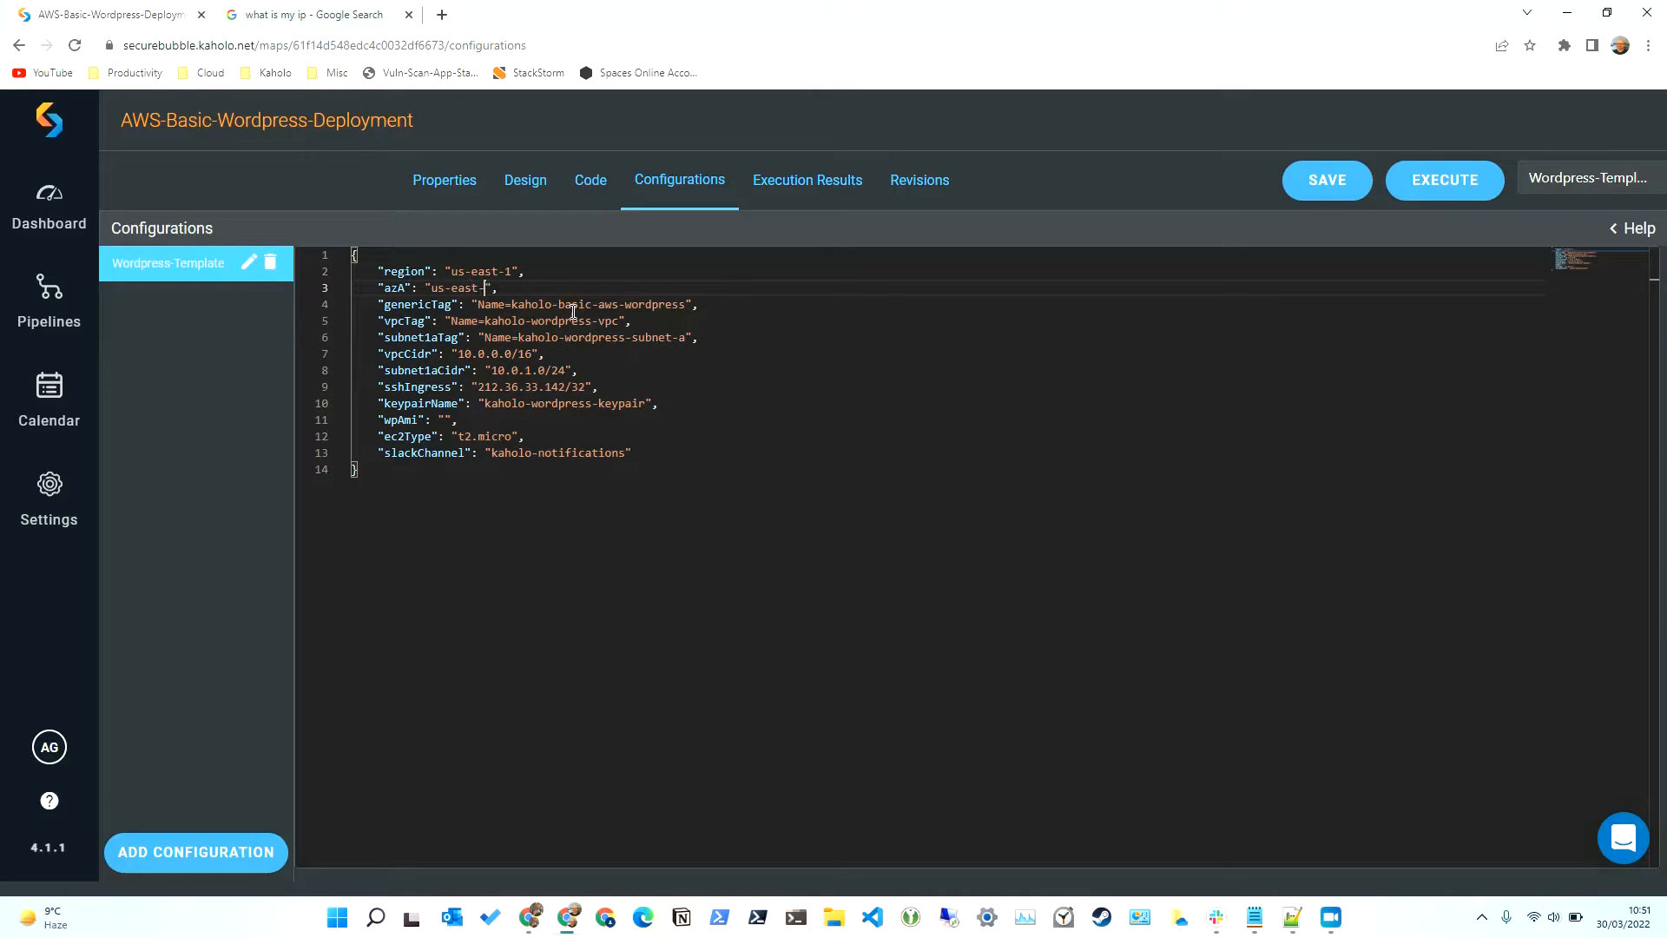
type("-1a")
Step: Examine the list of available AWS regions and their codes in the EC2 console, and return to the pipeline configuration
left_click(538, 917)
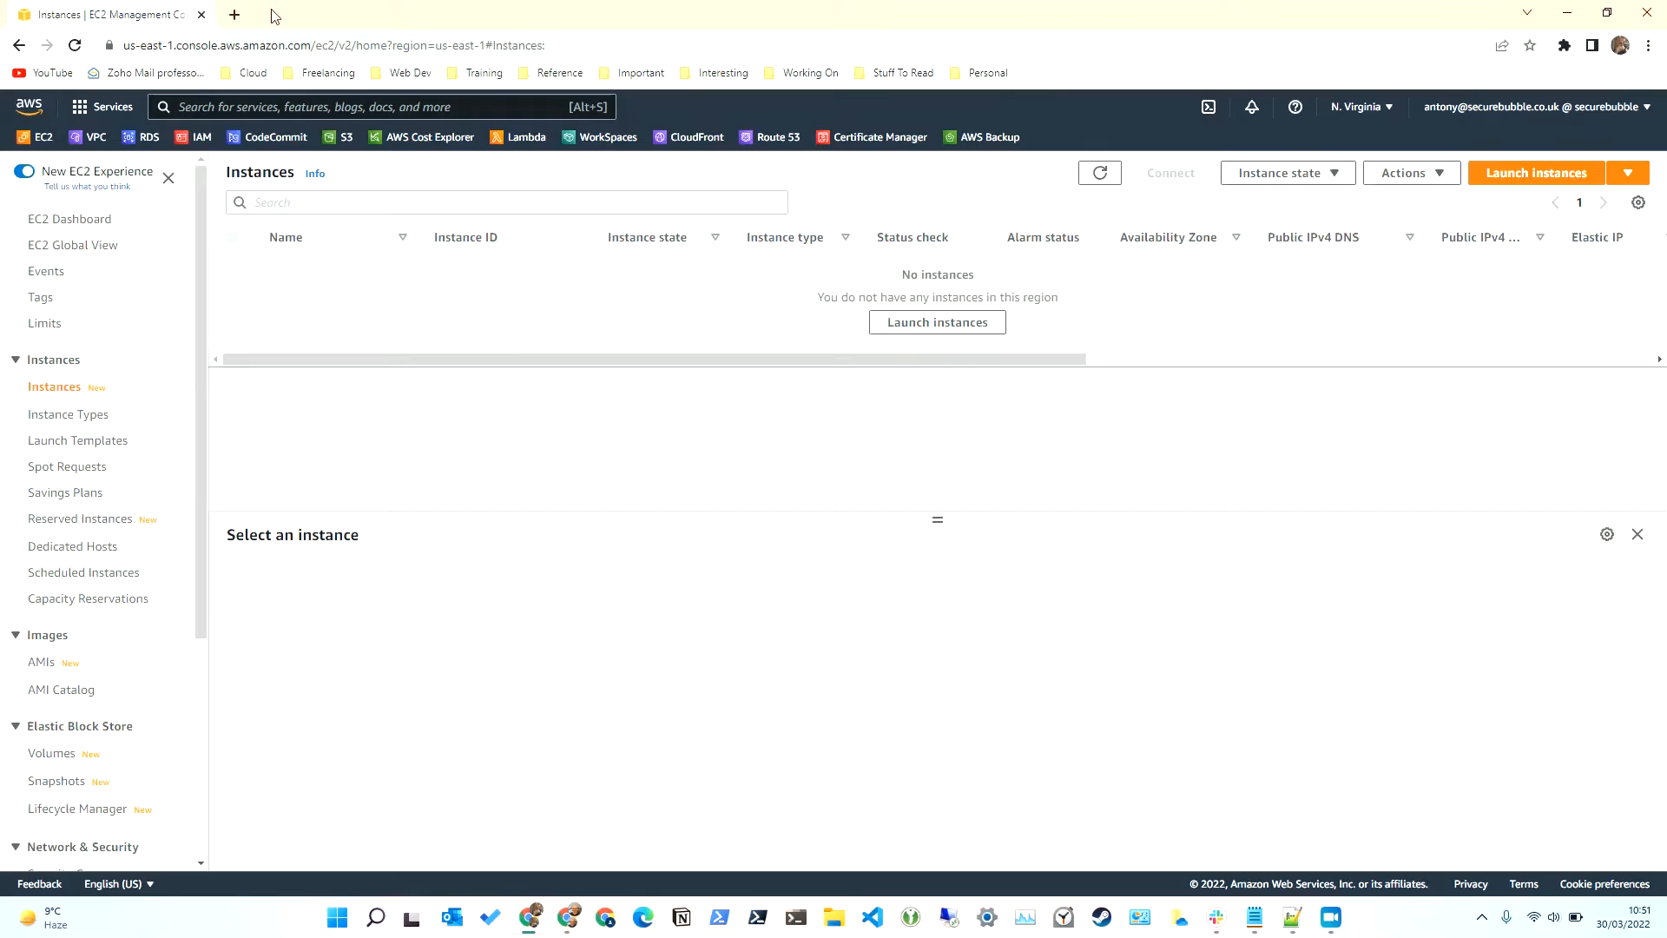
left_click(1383, 113)
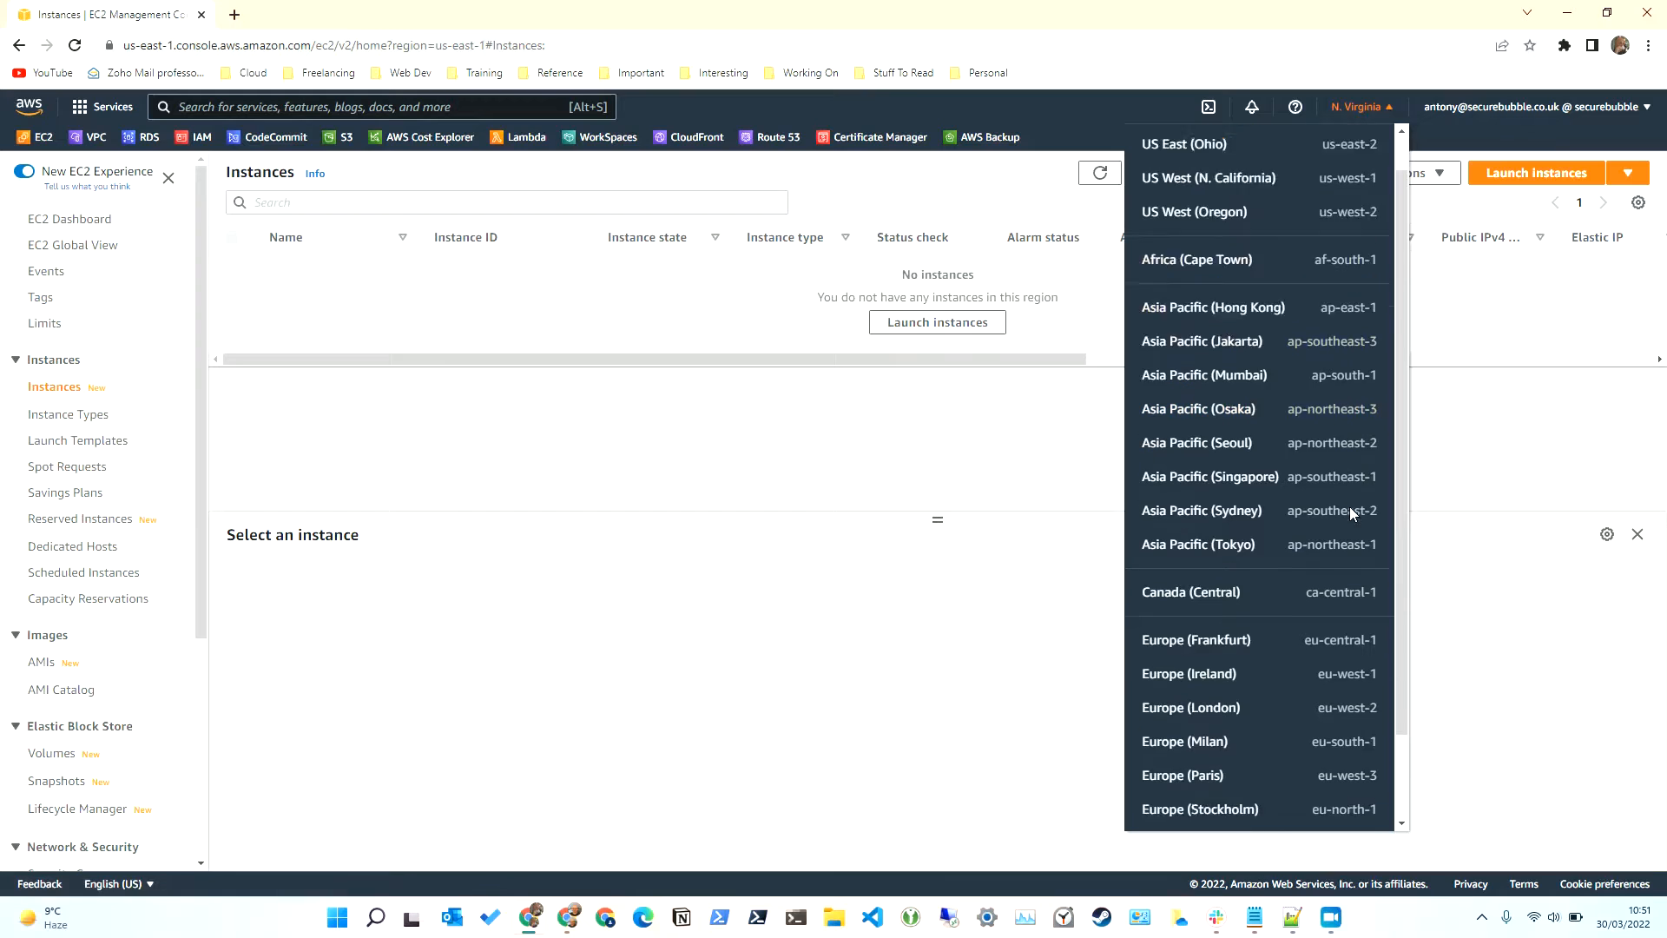
scroll(1346, 565, "down", 1)
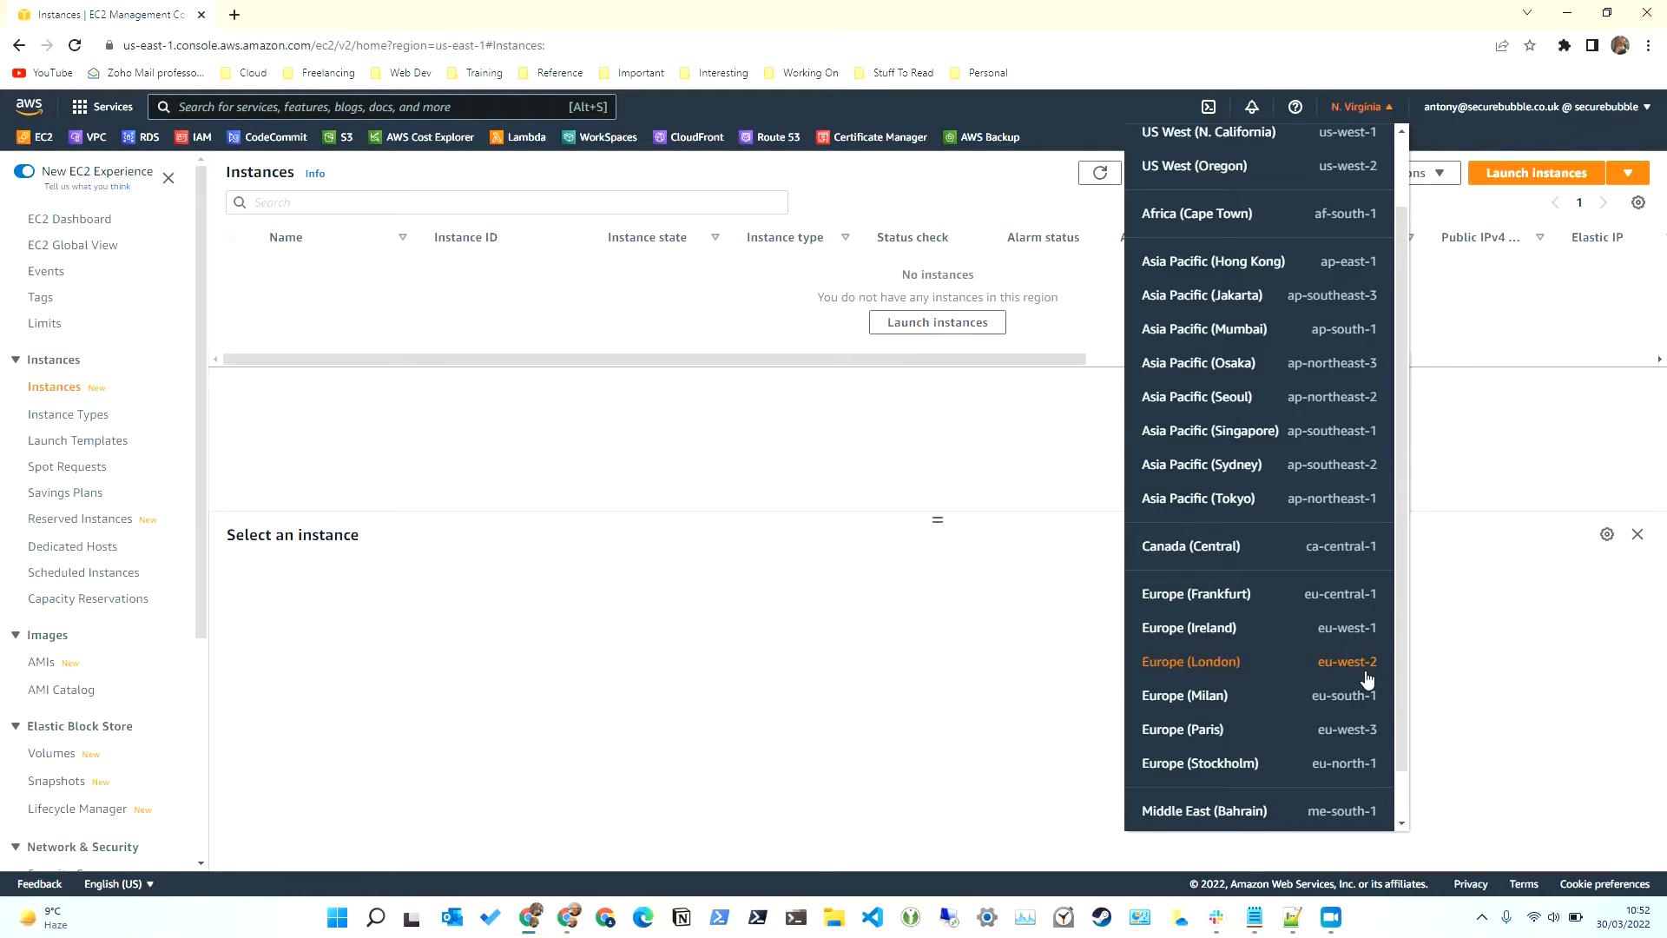
scroll(1355, 672, "down", 1)
scroll(1354, 674, "up", 2)
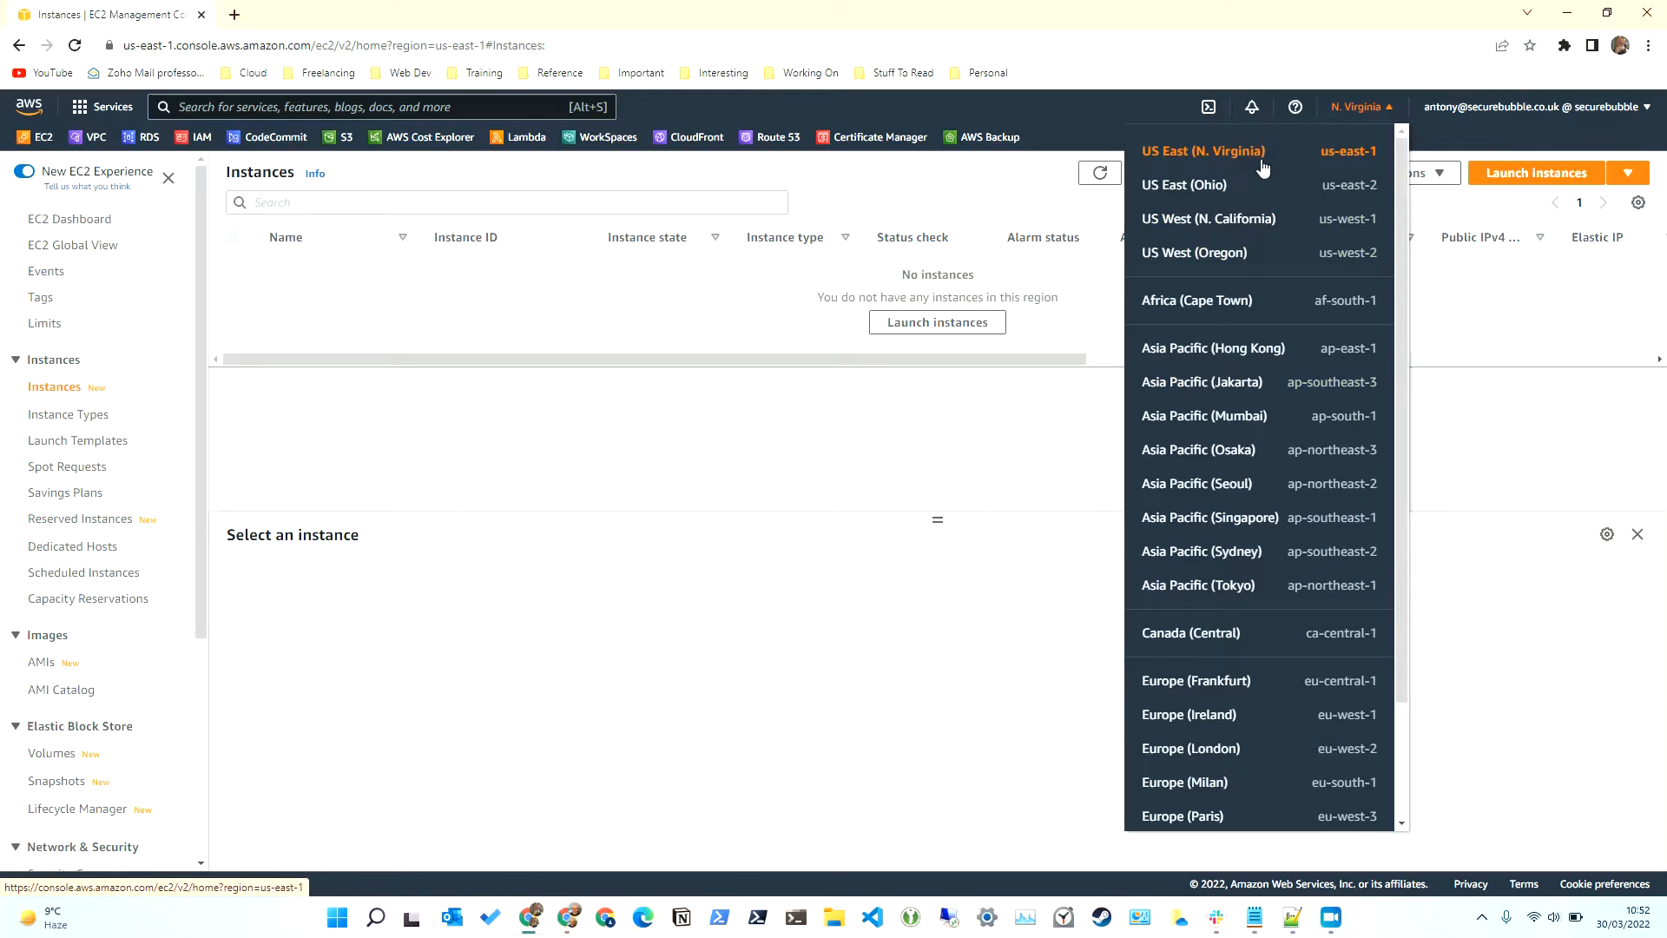
left_click(912, 417)
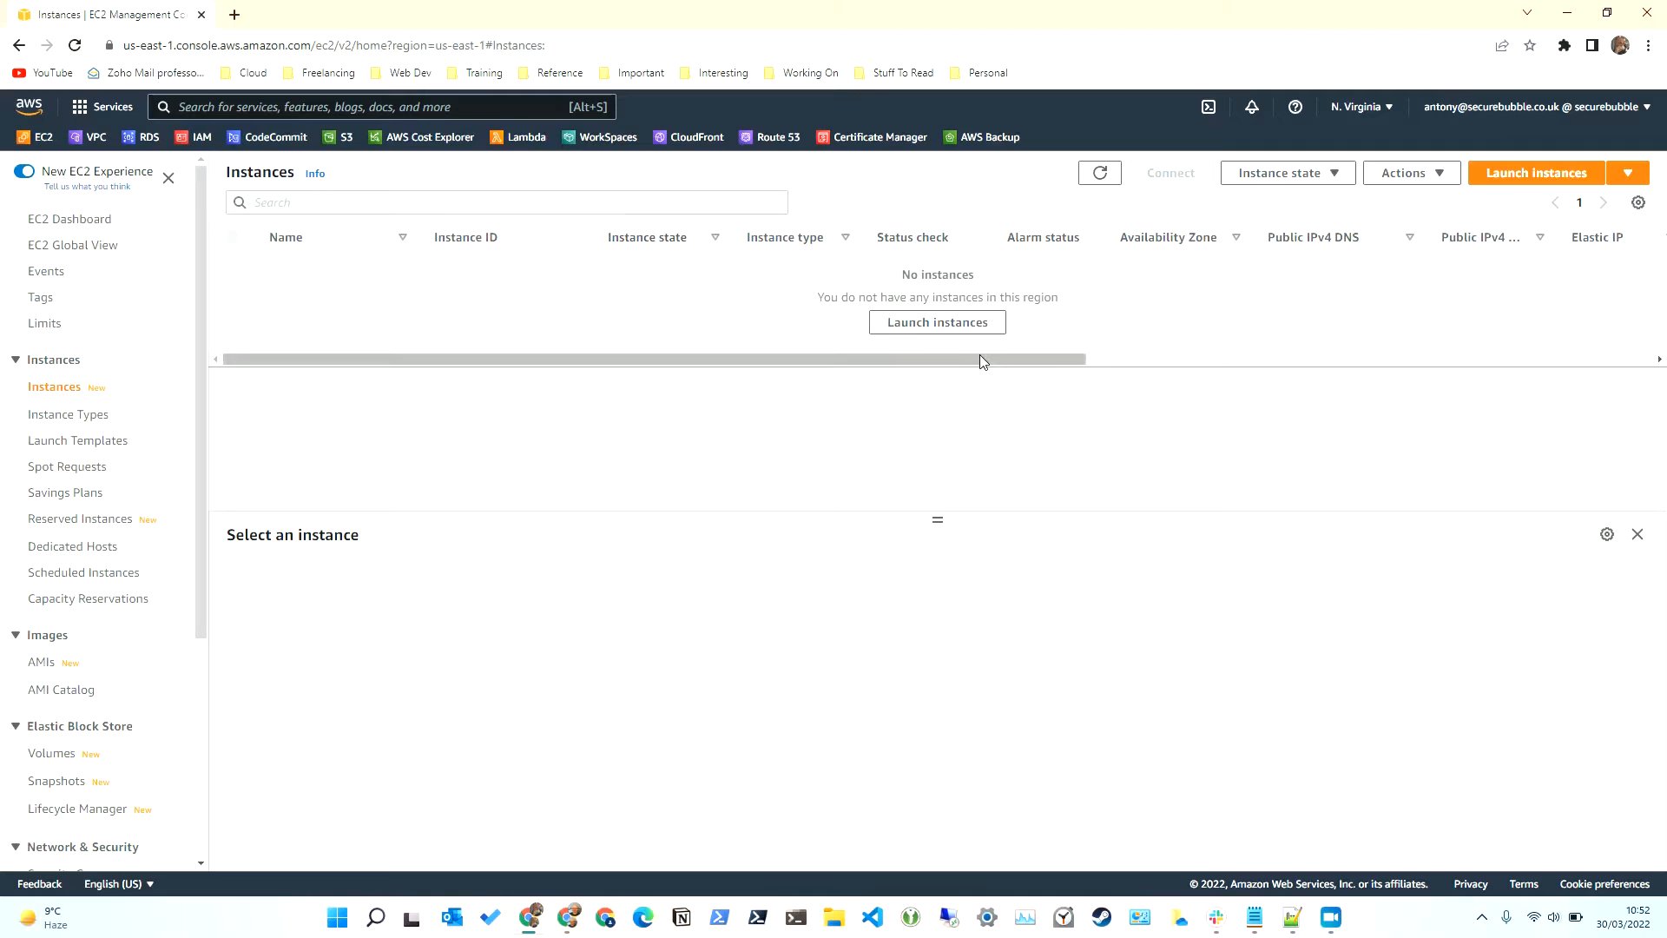
key("alt+Tab")
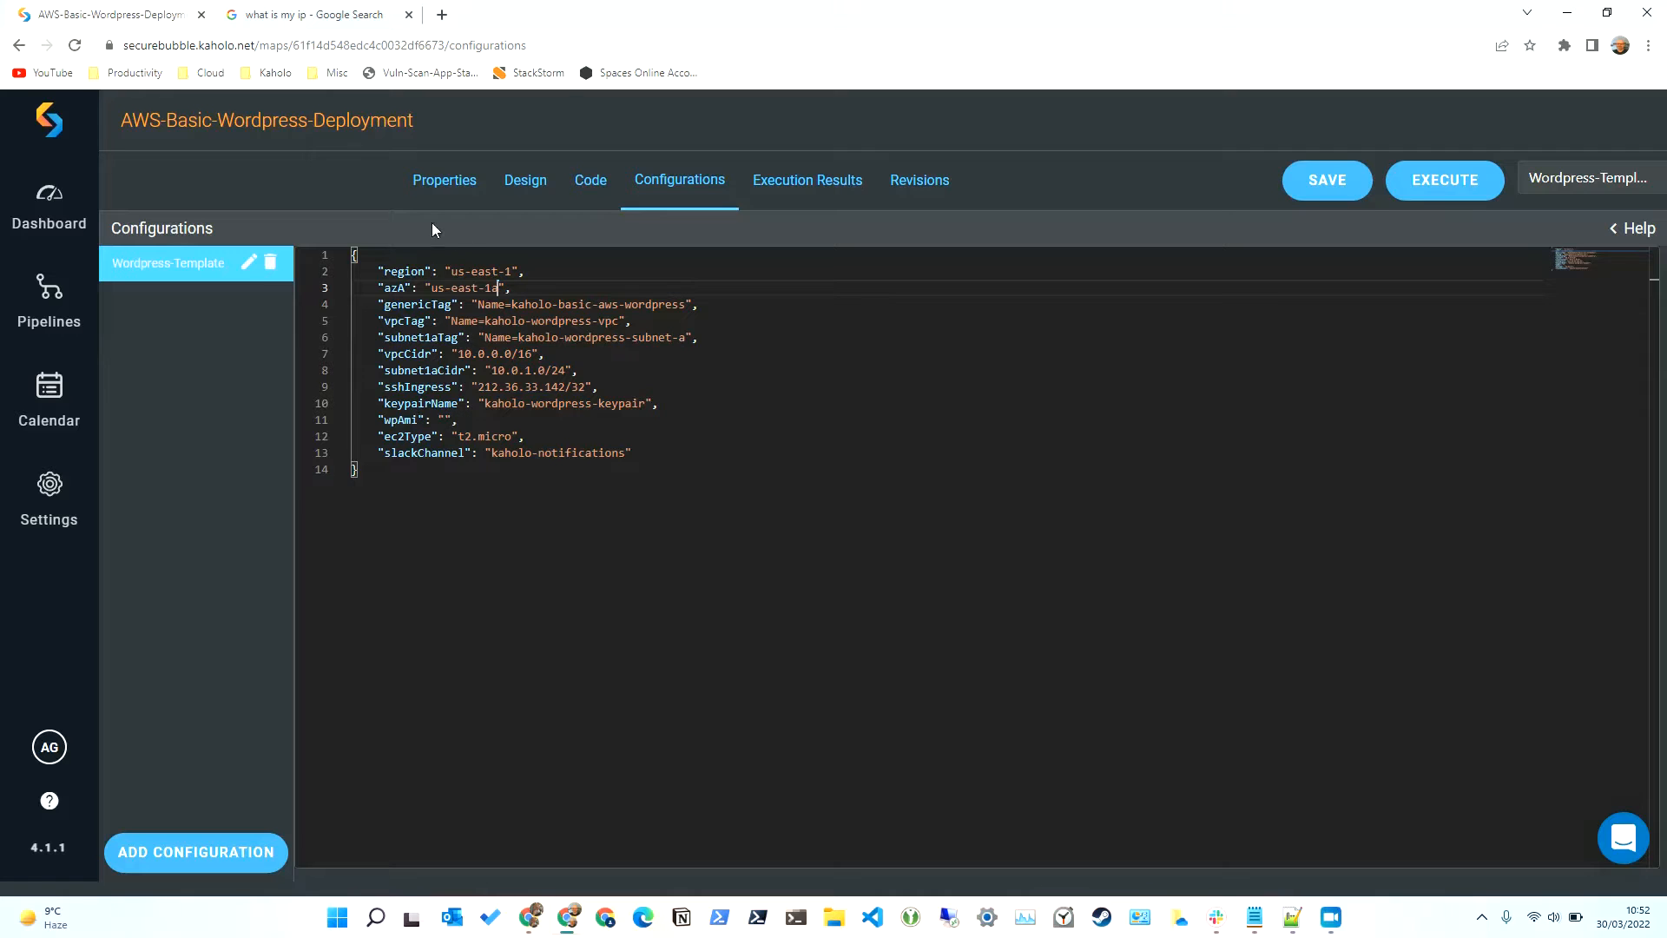
Step: Switch to the AWS Marketplace window and search it for "bitnami wordpress"
mouse_move(569, 921)
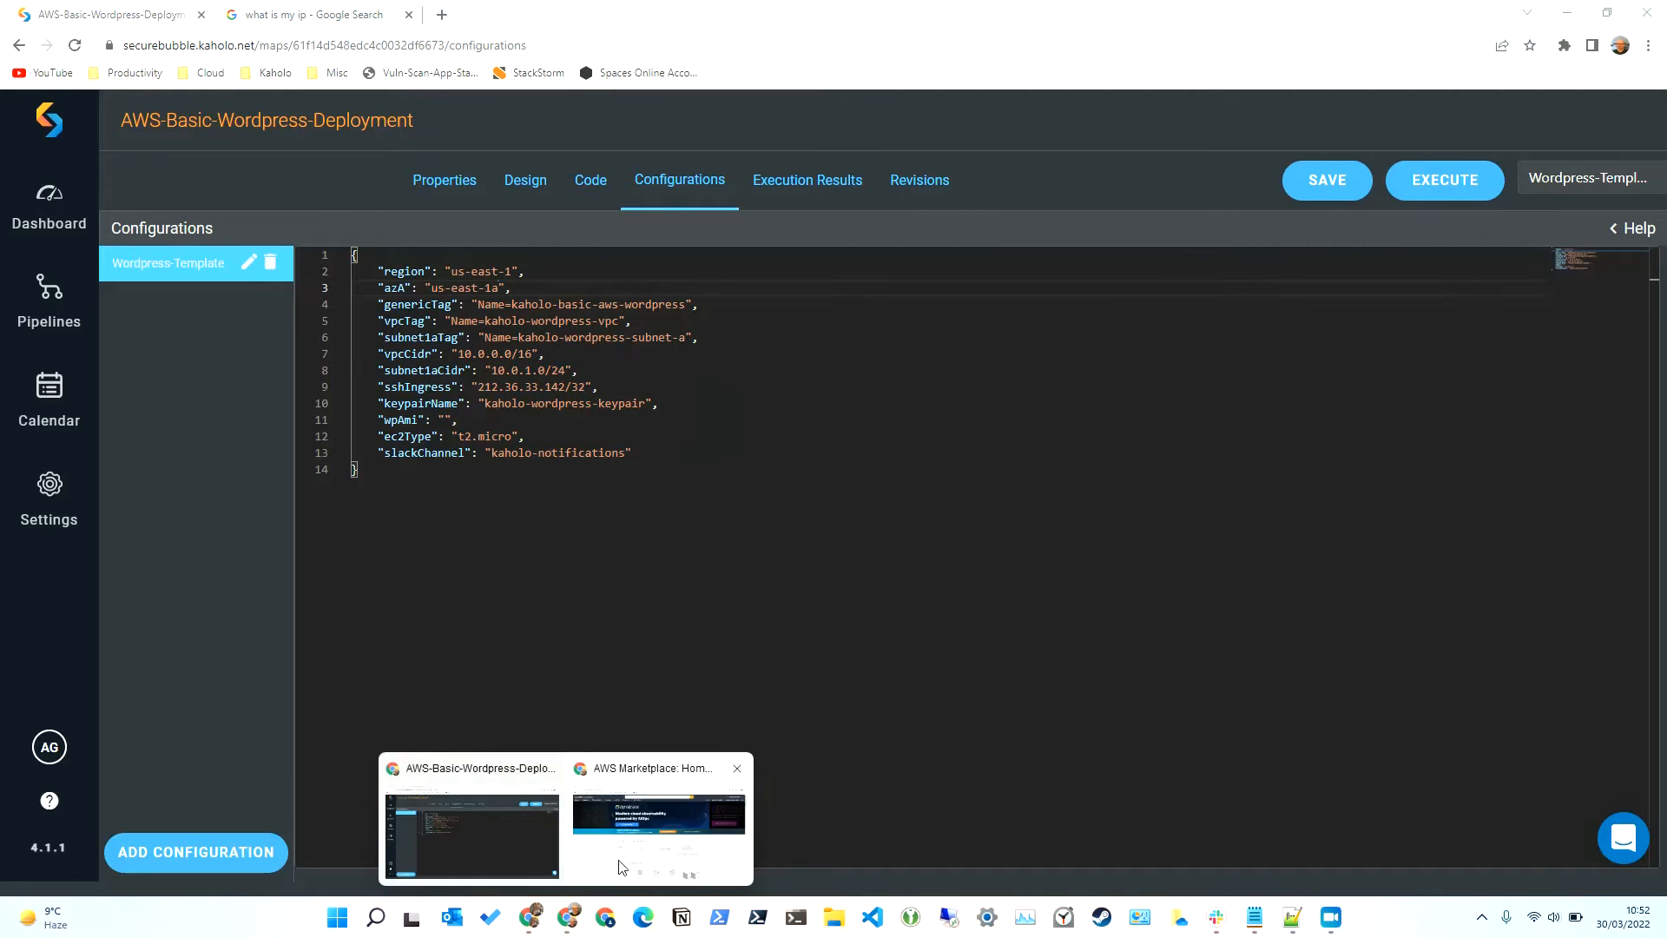
left_click(643, 834)
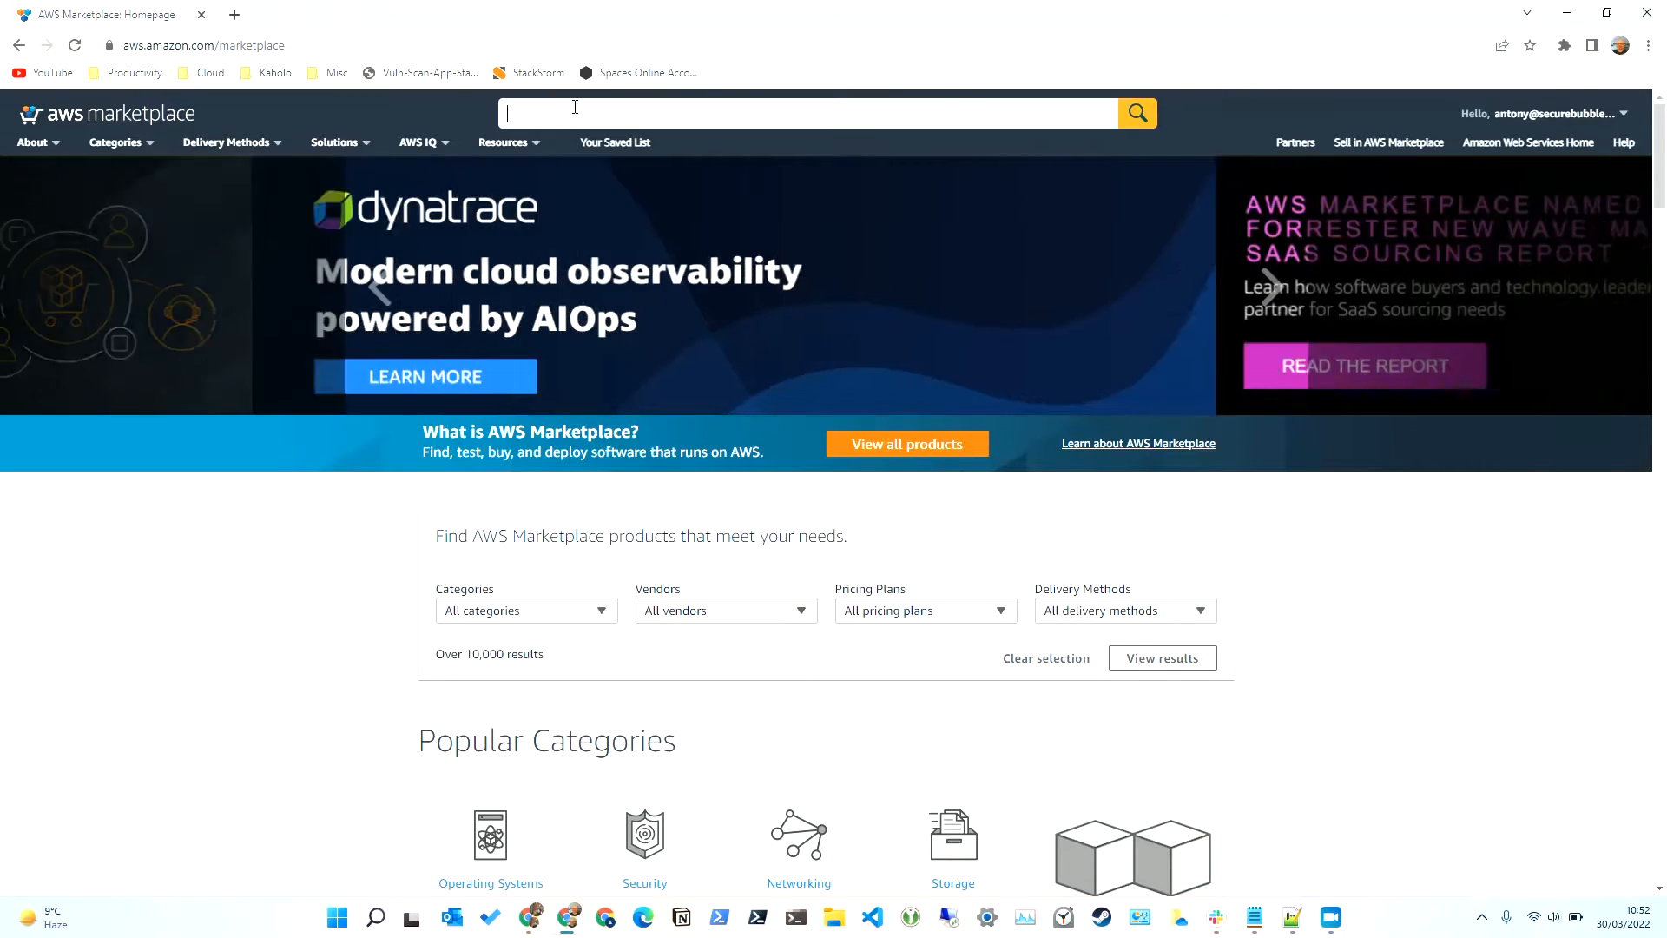
type("bi")
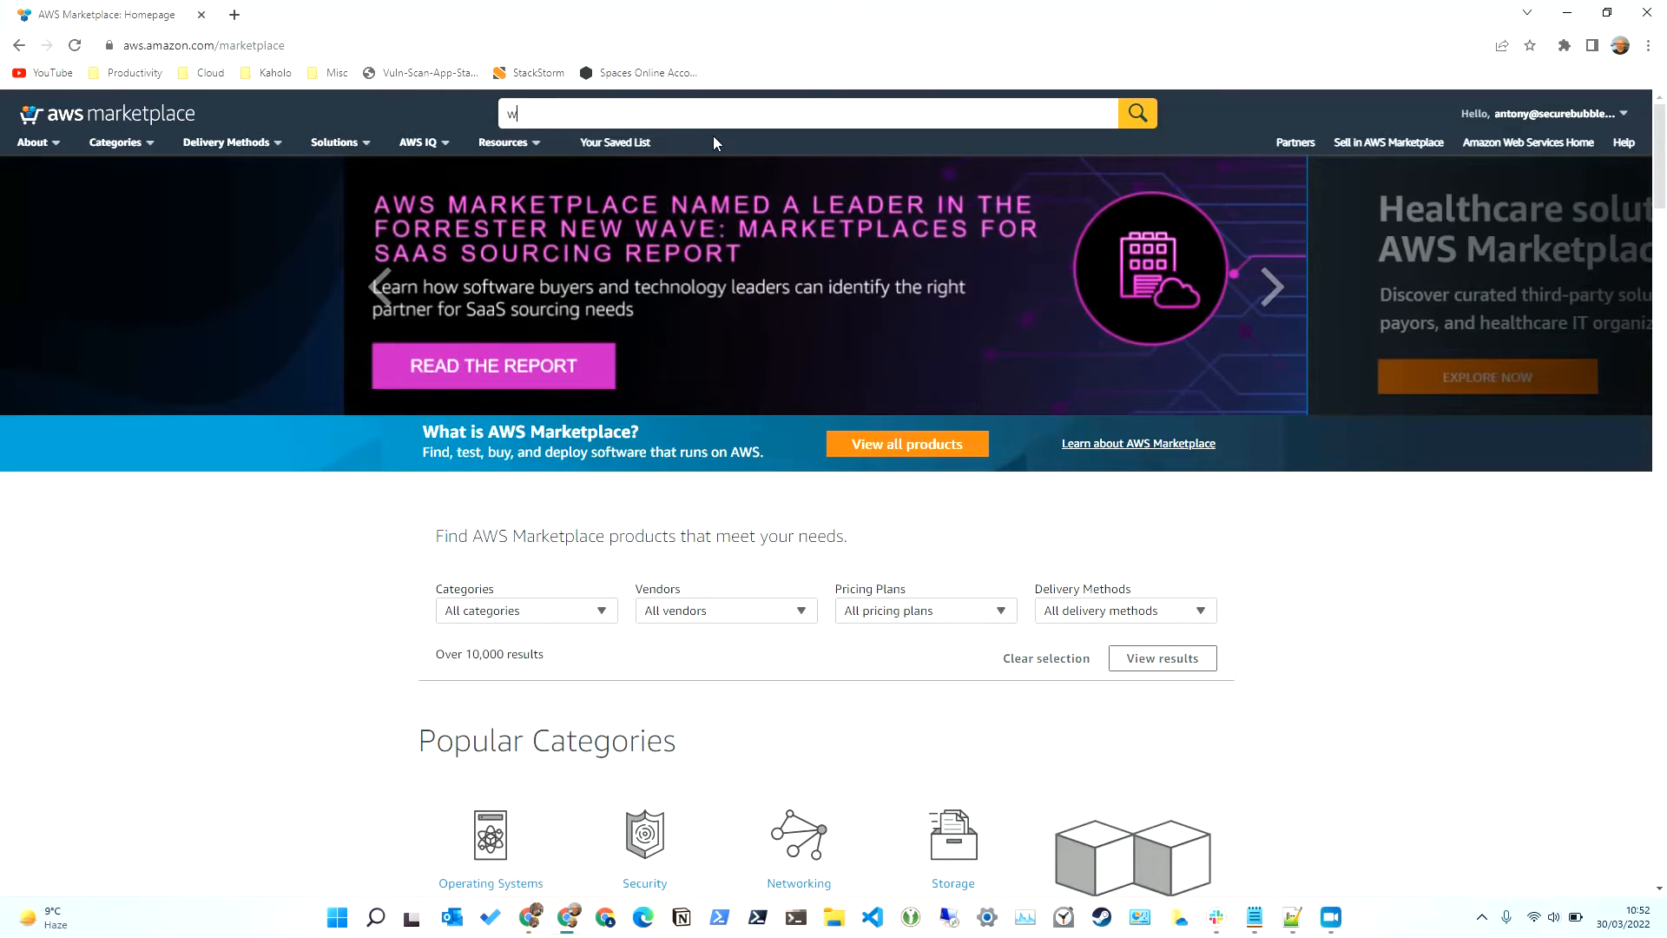
type("tnami wordpress")
key("Return")
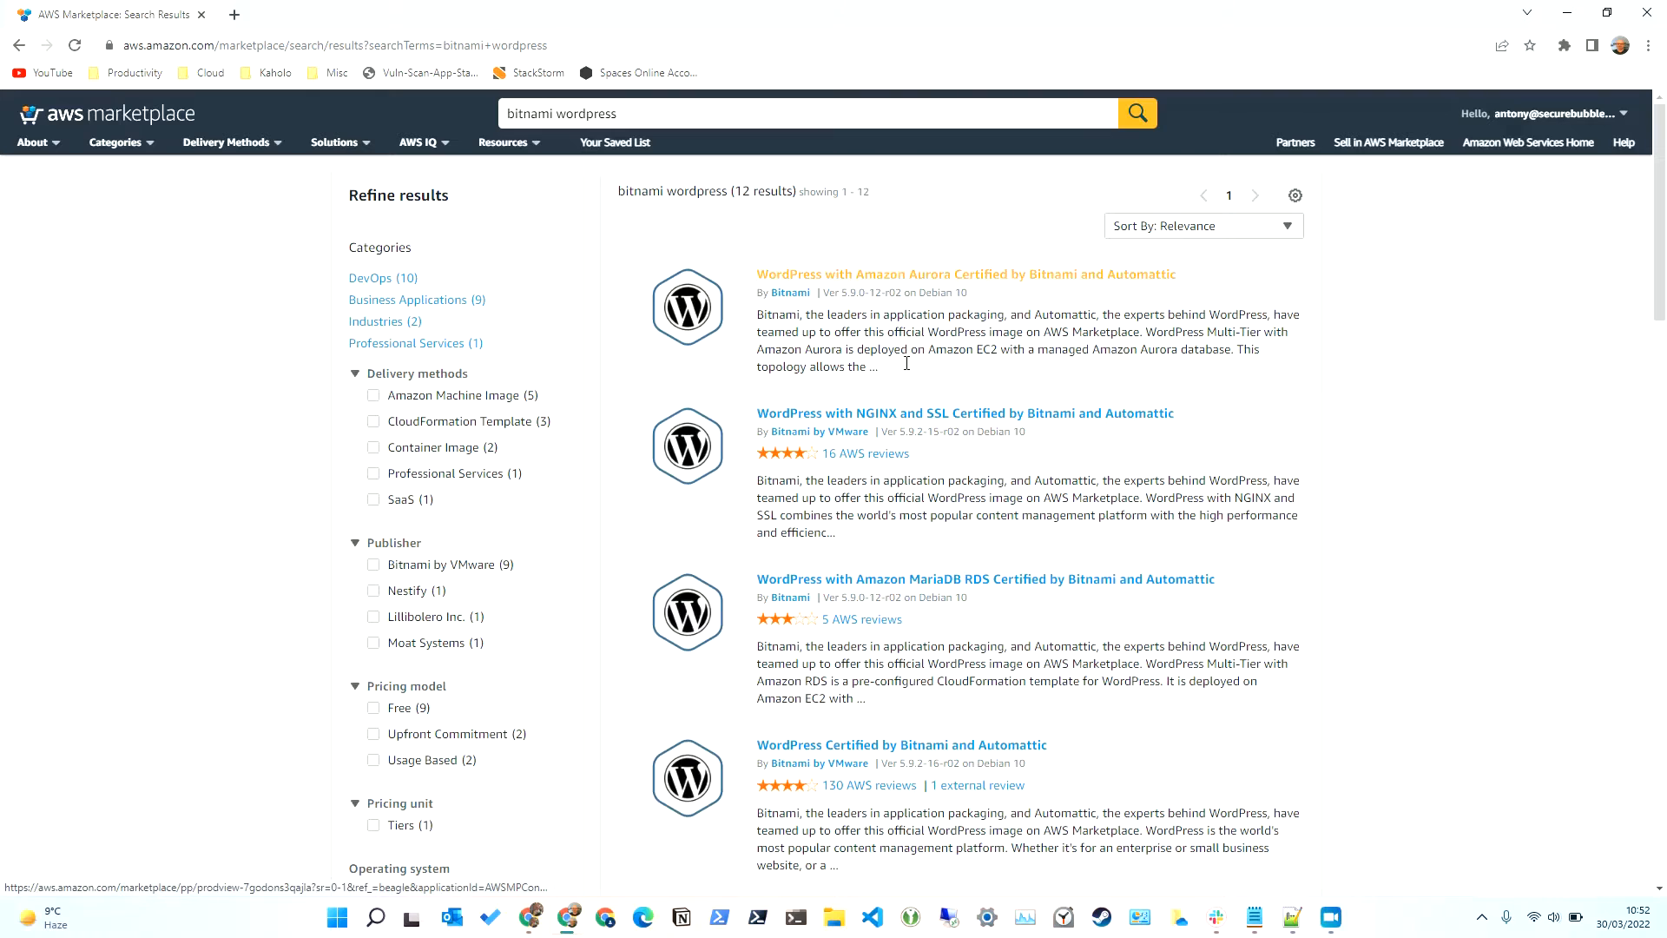
Step: Open the "WordPress Certified by Bitnami and Automattic" product from the Marketplace search results
scroll(937, 562, "down", 1)
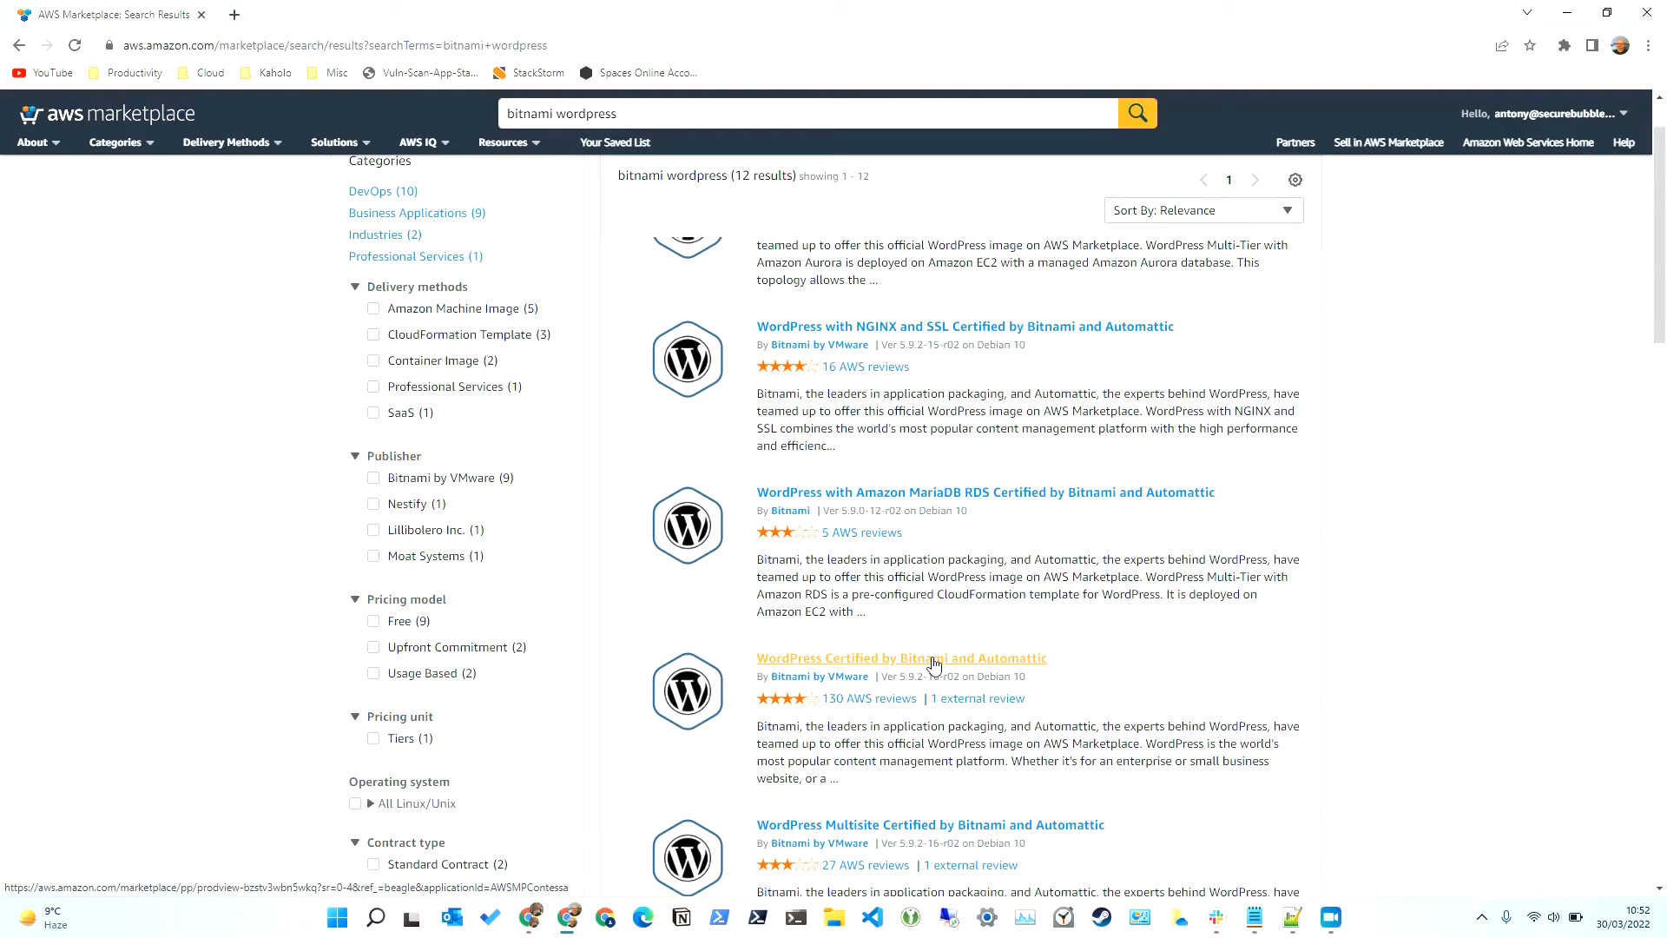
scroll(933, 664, "down", 2)
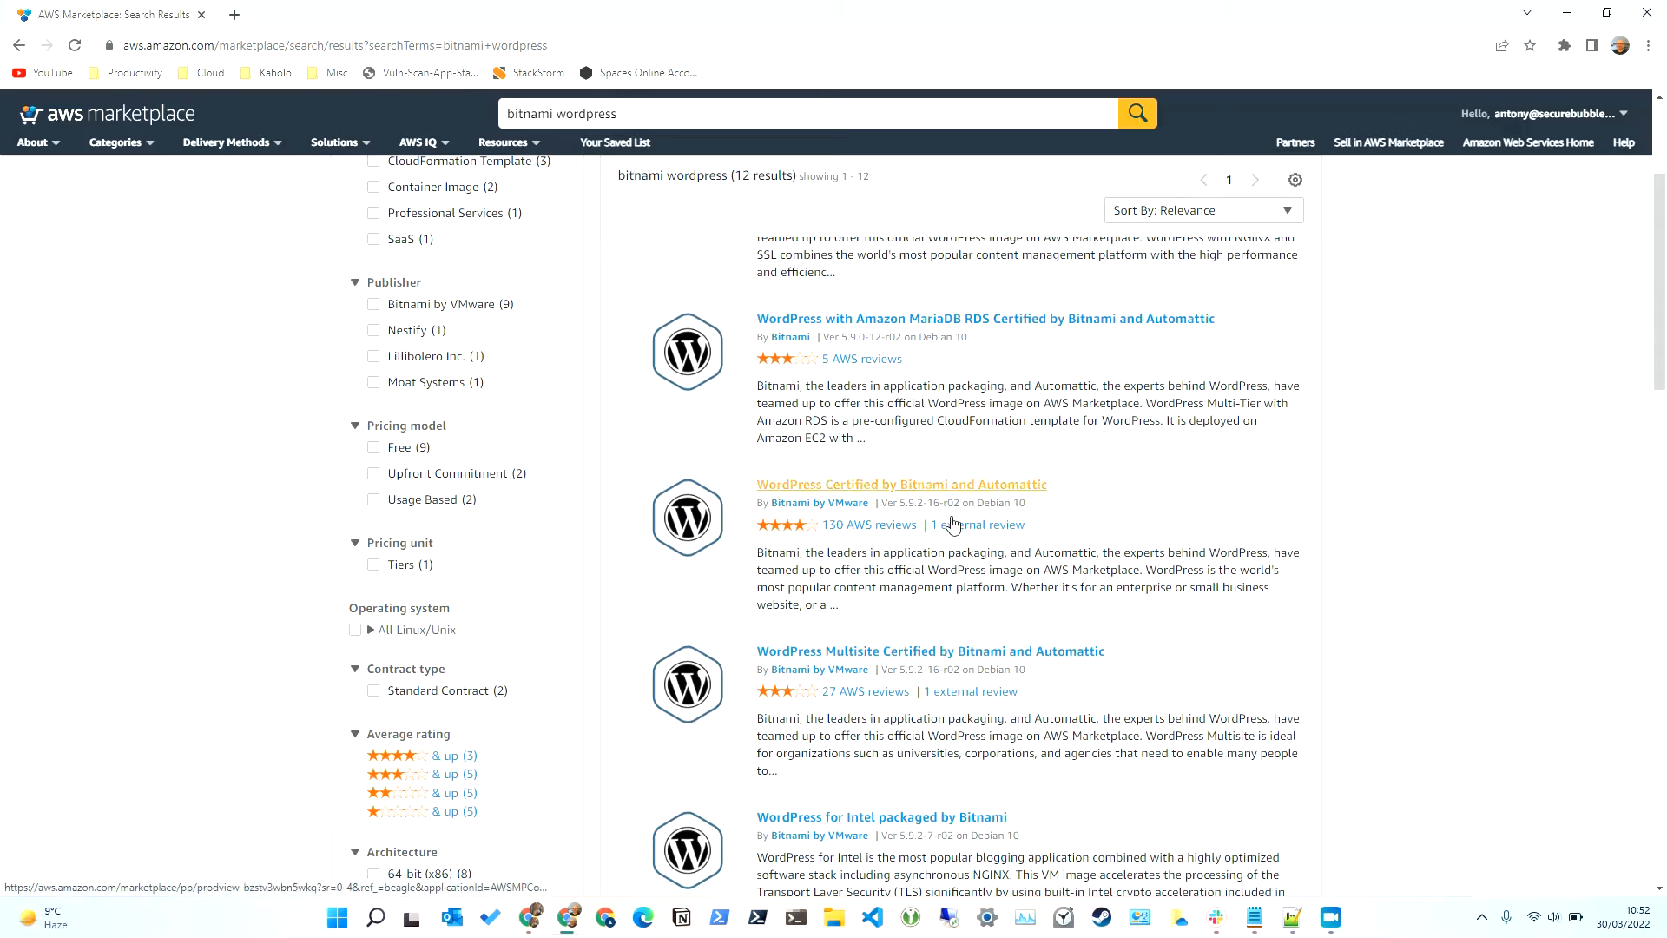
left_click(942, 485)
Step: Copy the product's version number 5.9.2-16-r02, append it to "bitnami-wordpress-" in Notepad, and copy the complete image name
scroll(683, 570, "down", 2)
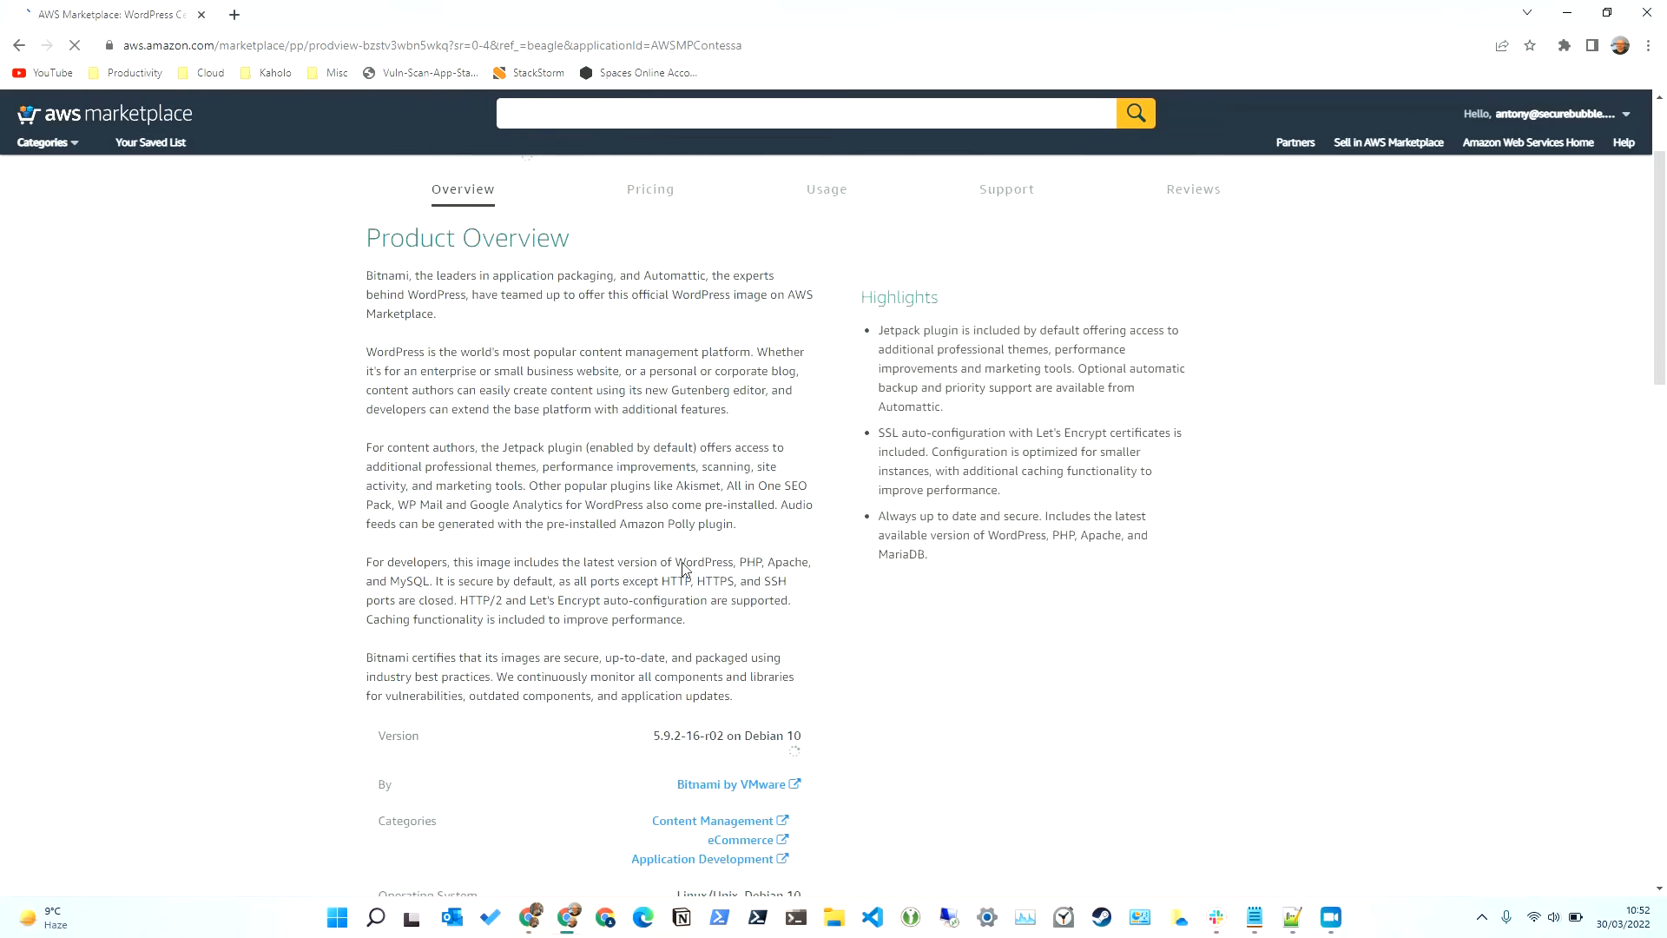
scroll(683, 570, "down", 3)
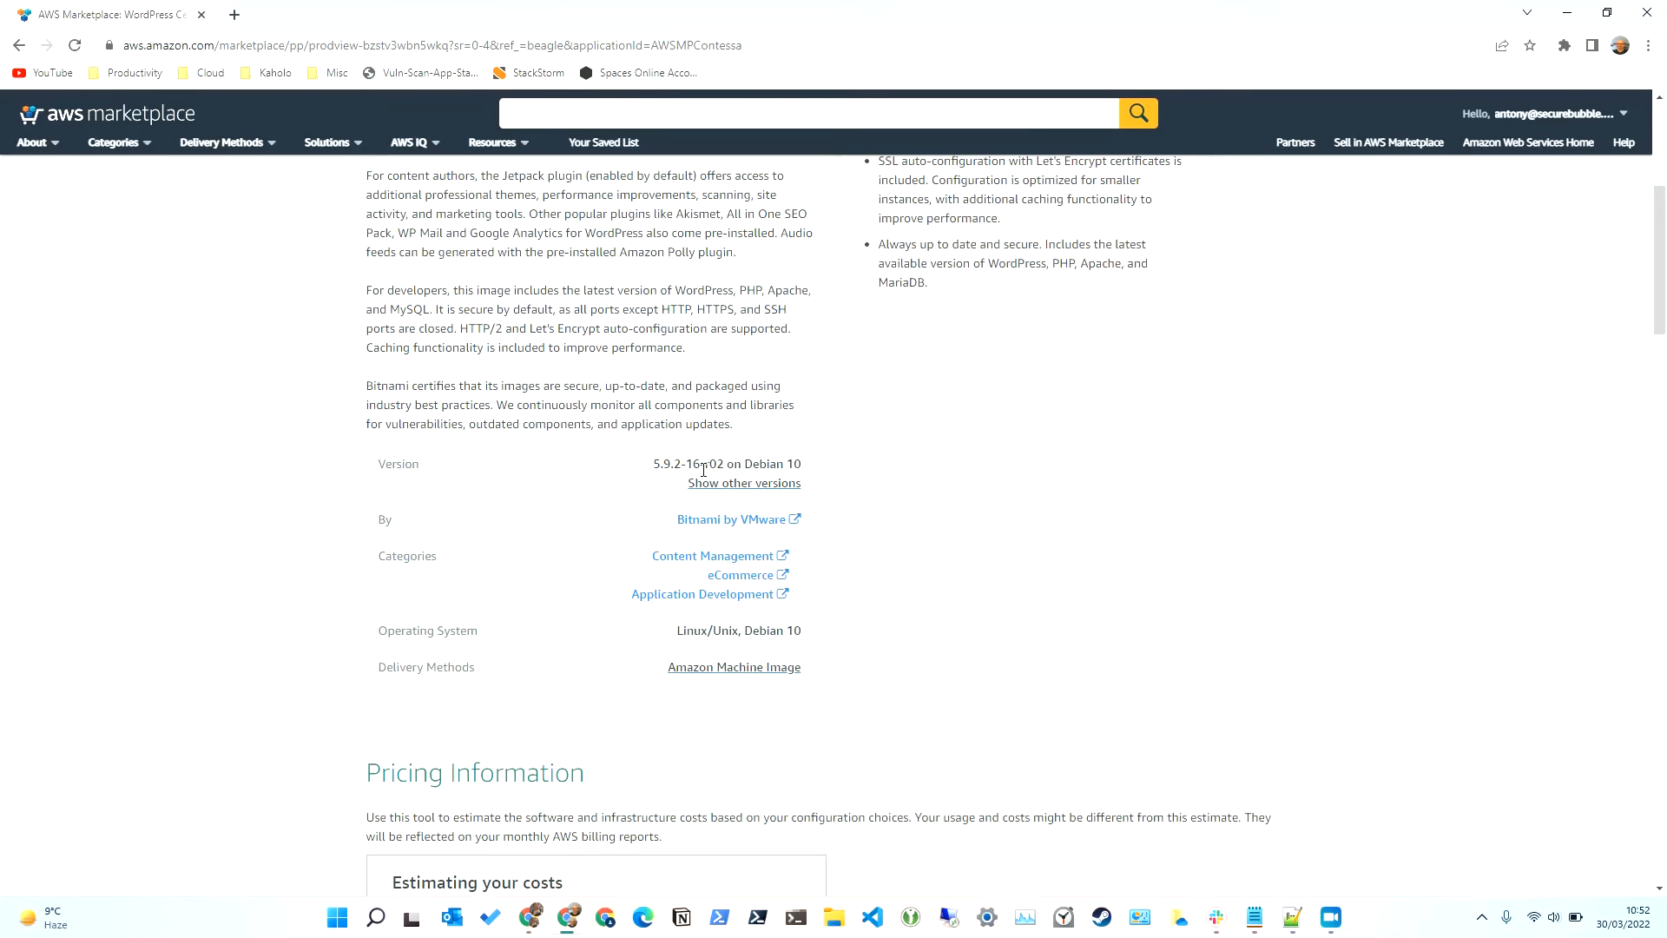
left_click_drag(653, 470, 726, 469)
key("ctrl+c")
left_click(1253, 918)
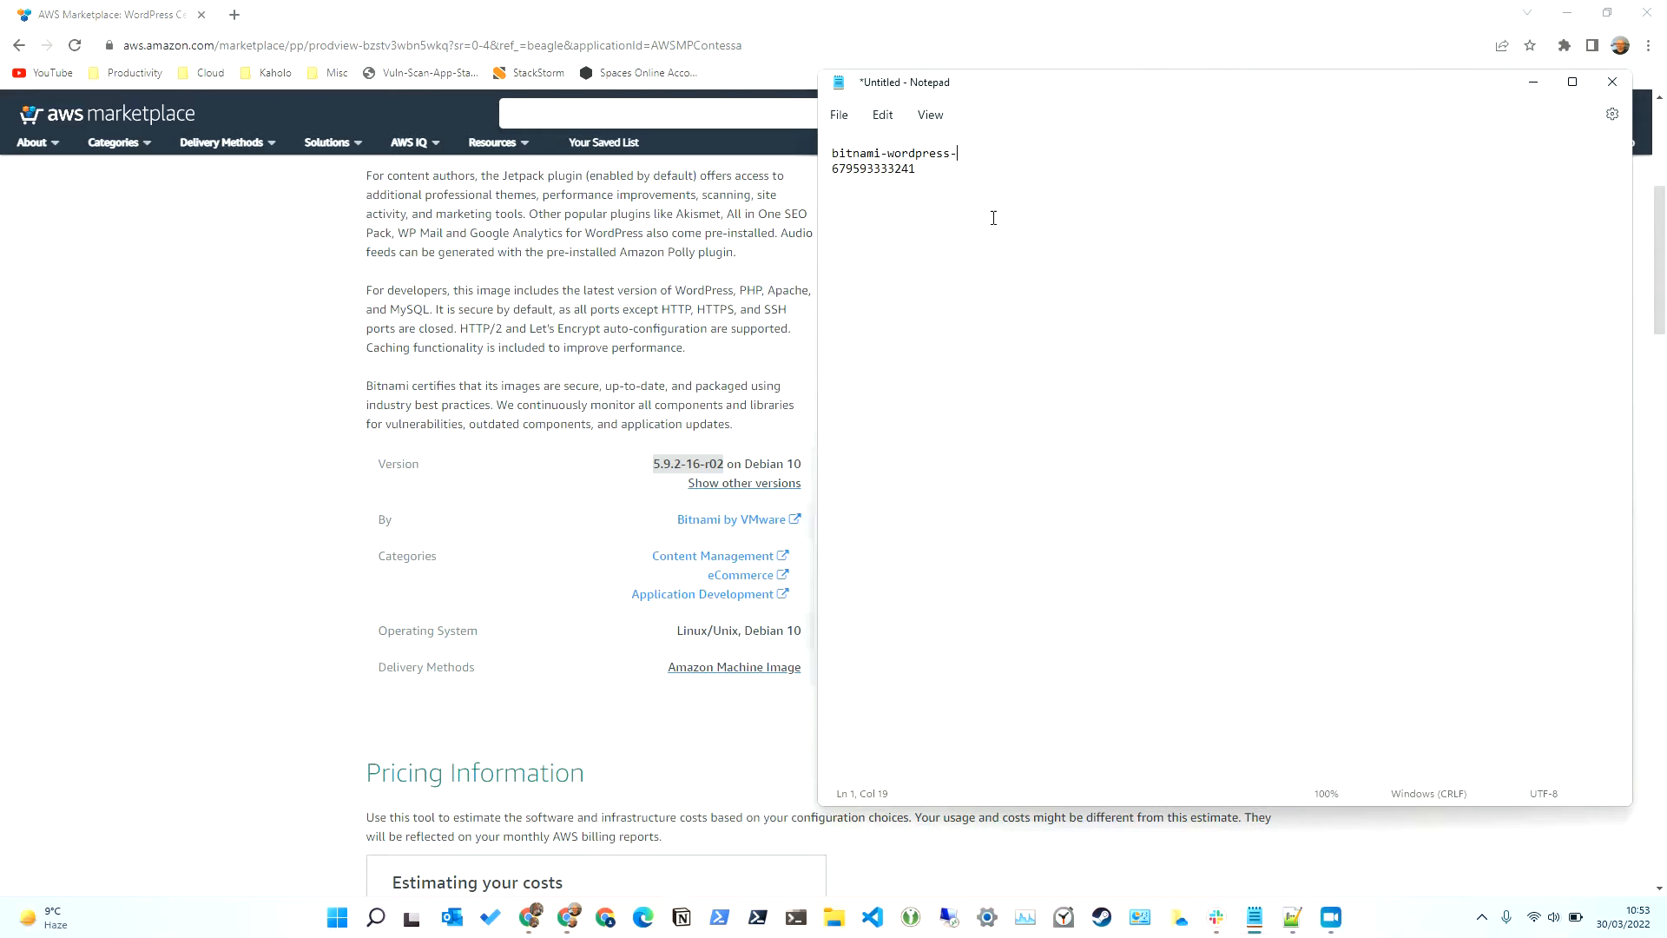
key("ctrl+v")
left_click_drag(834, 153, 1054, 151)
key("ctrl+c")
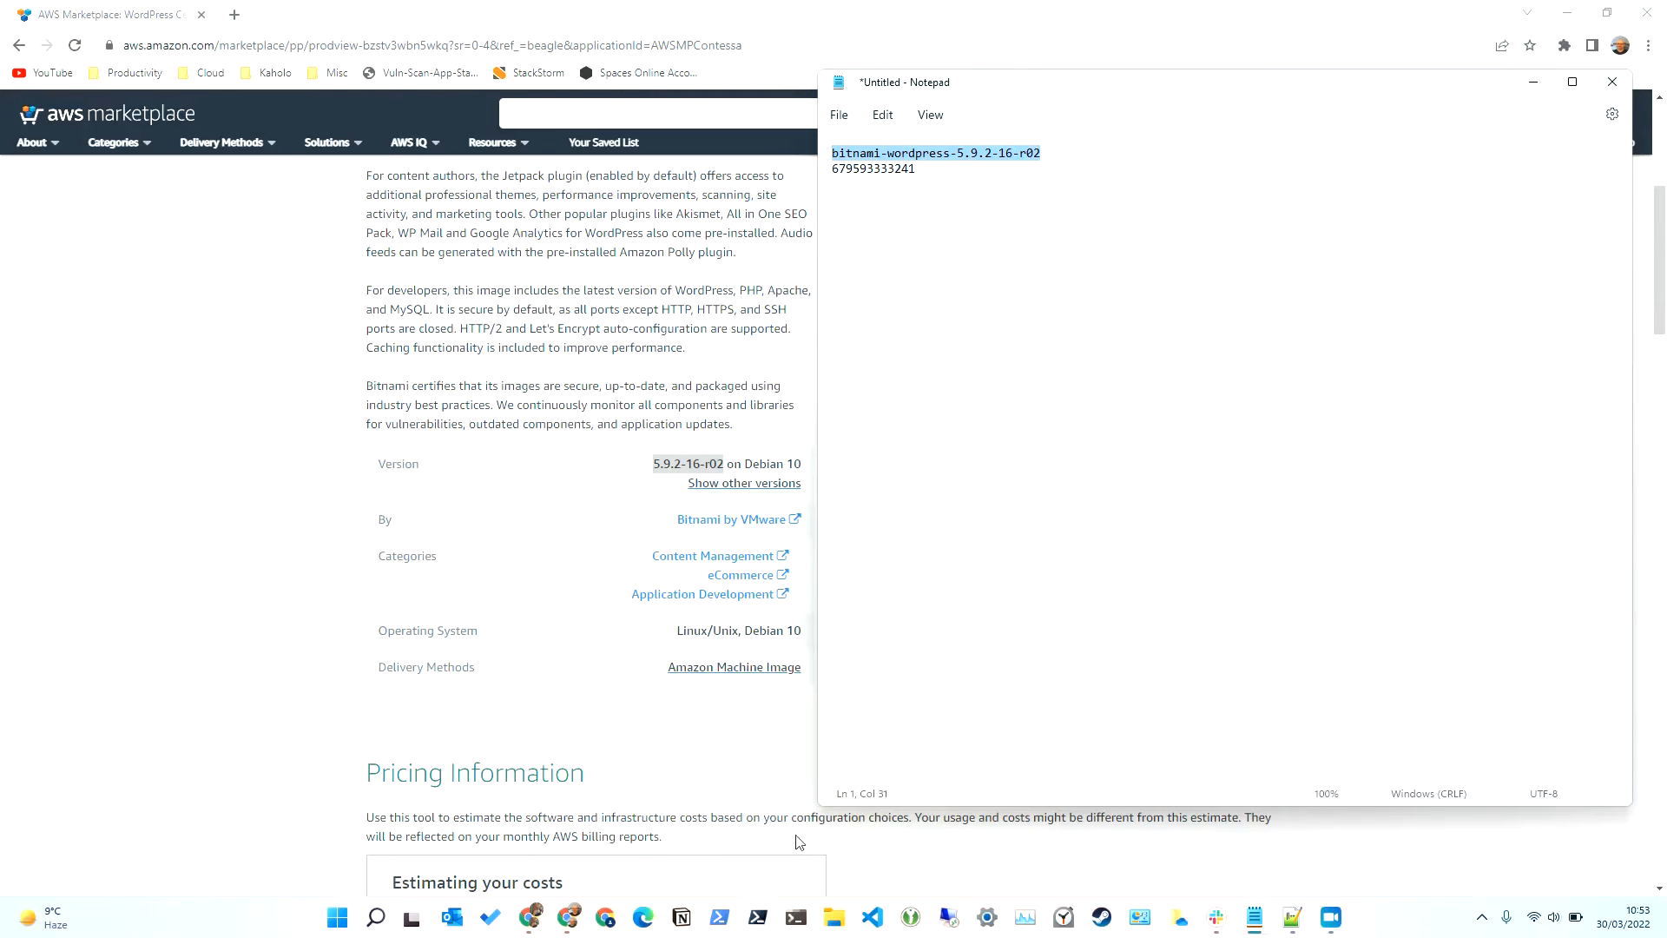
Step: In the EC2 console, show the public AMIs and filter them by bitnami-wordpress-5.9.2-16-r02
mouse_move(533, 921)
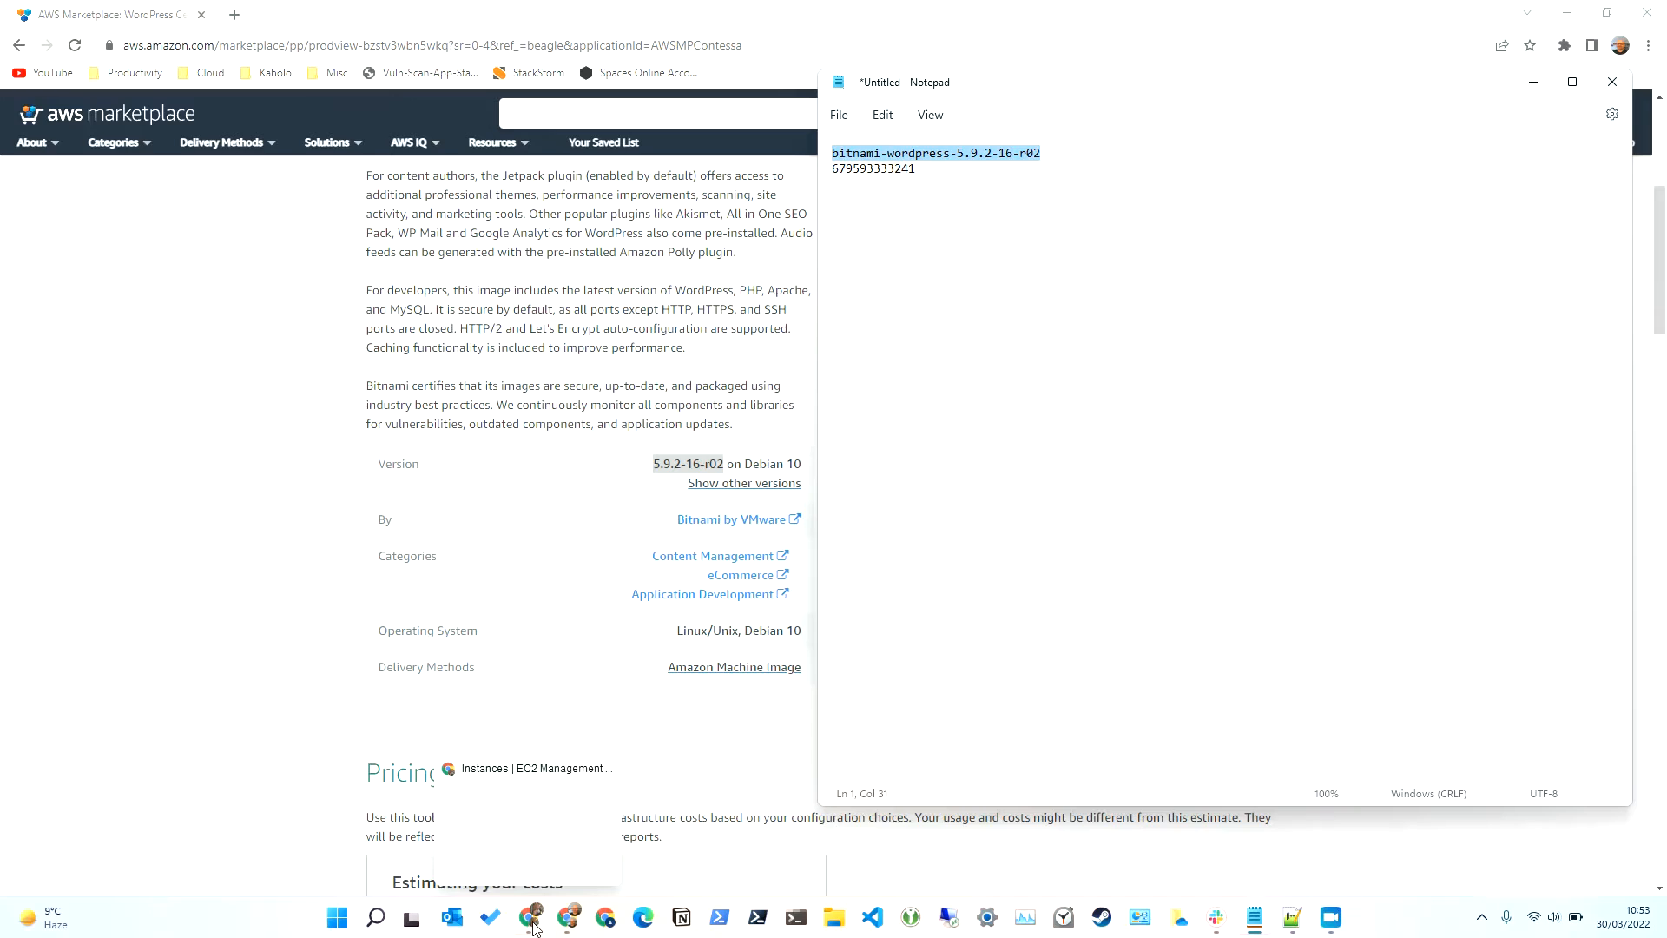
left_click(526, 817)
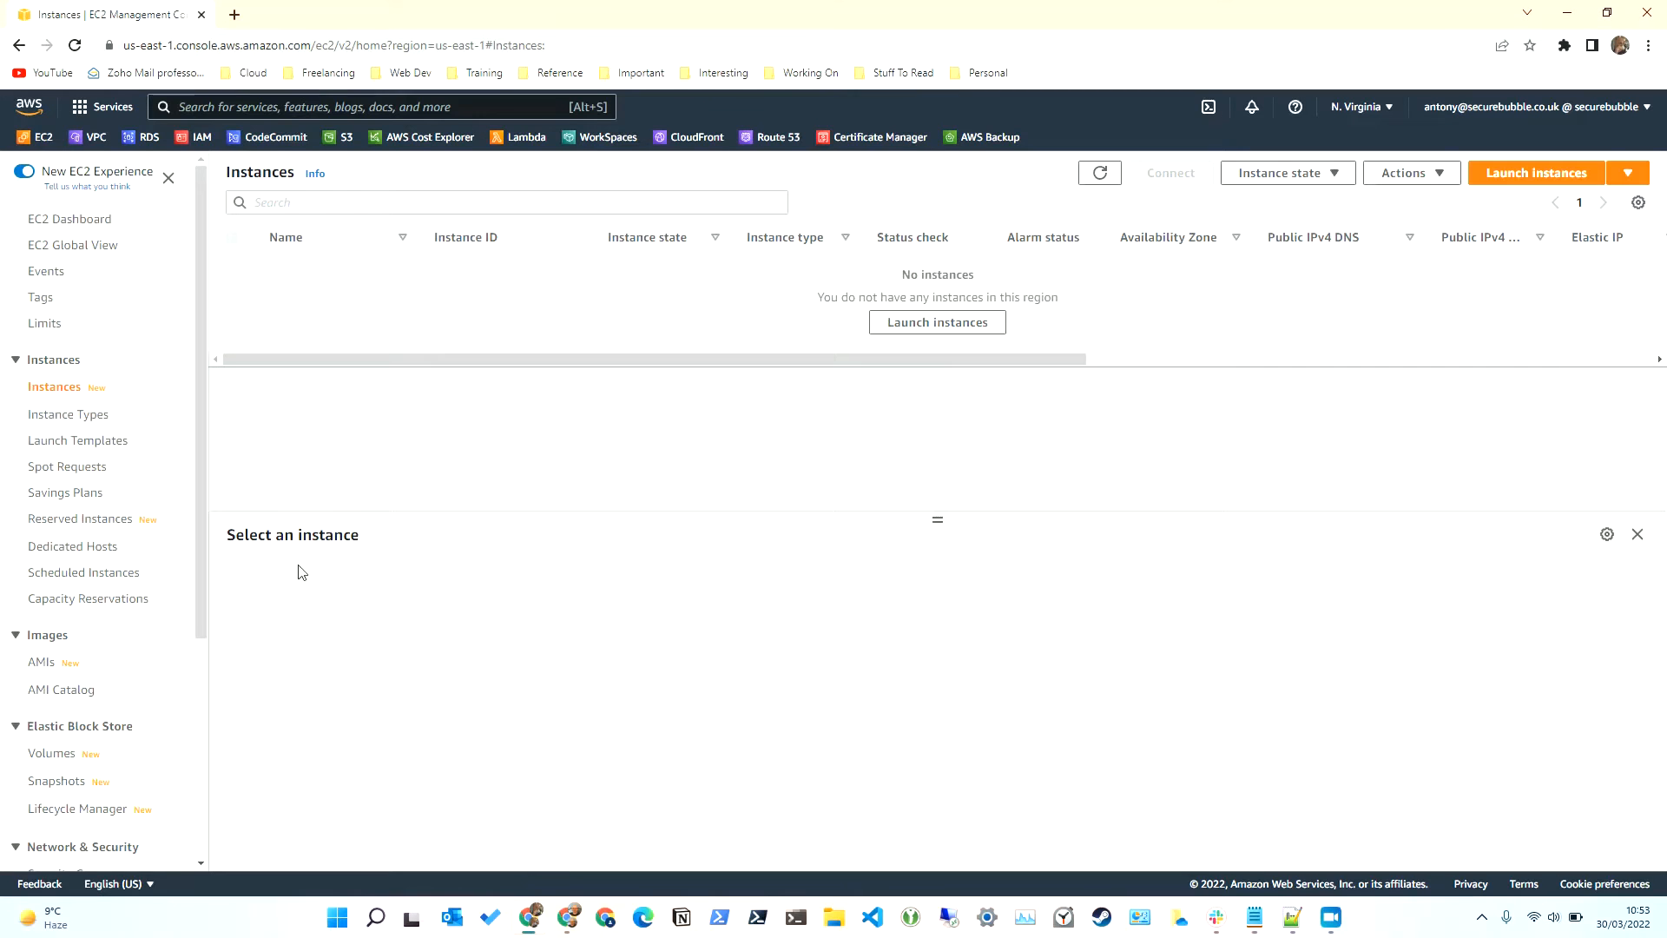
left_click(40, 665)
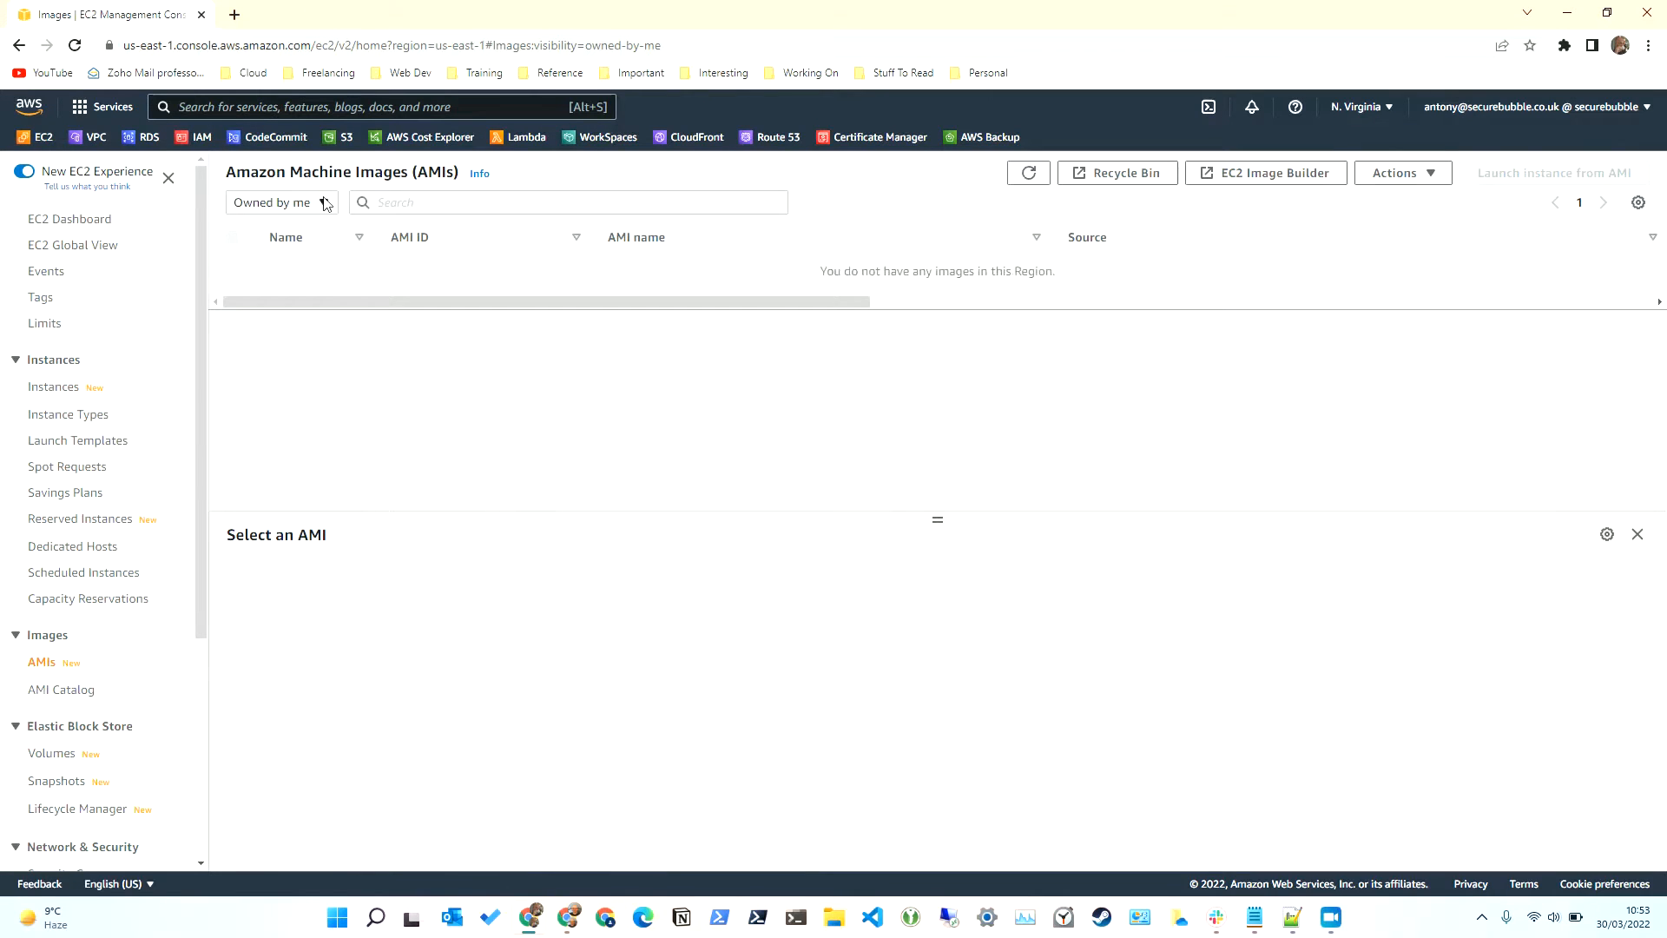
left_click(325, 203)
left_click(315, 281)
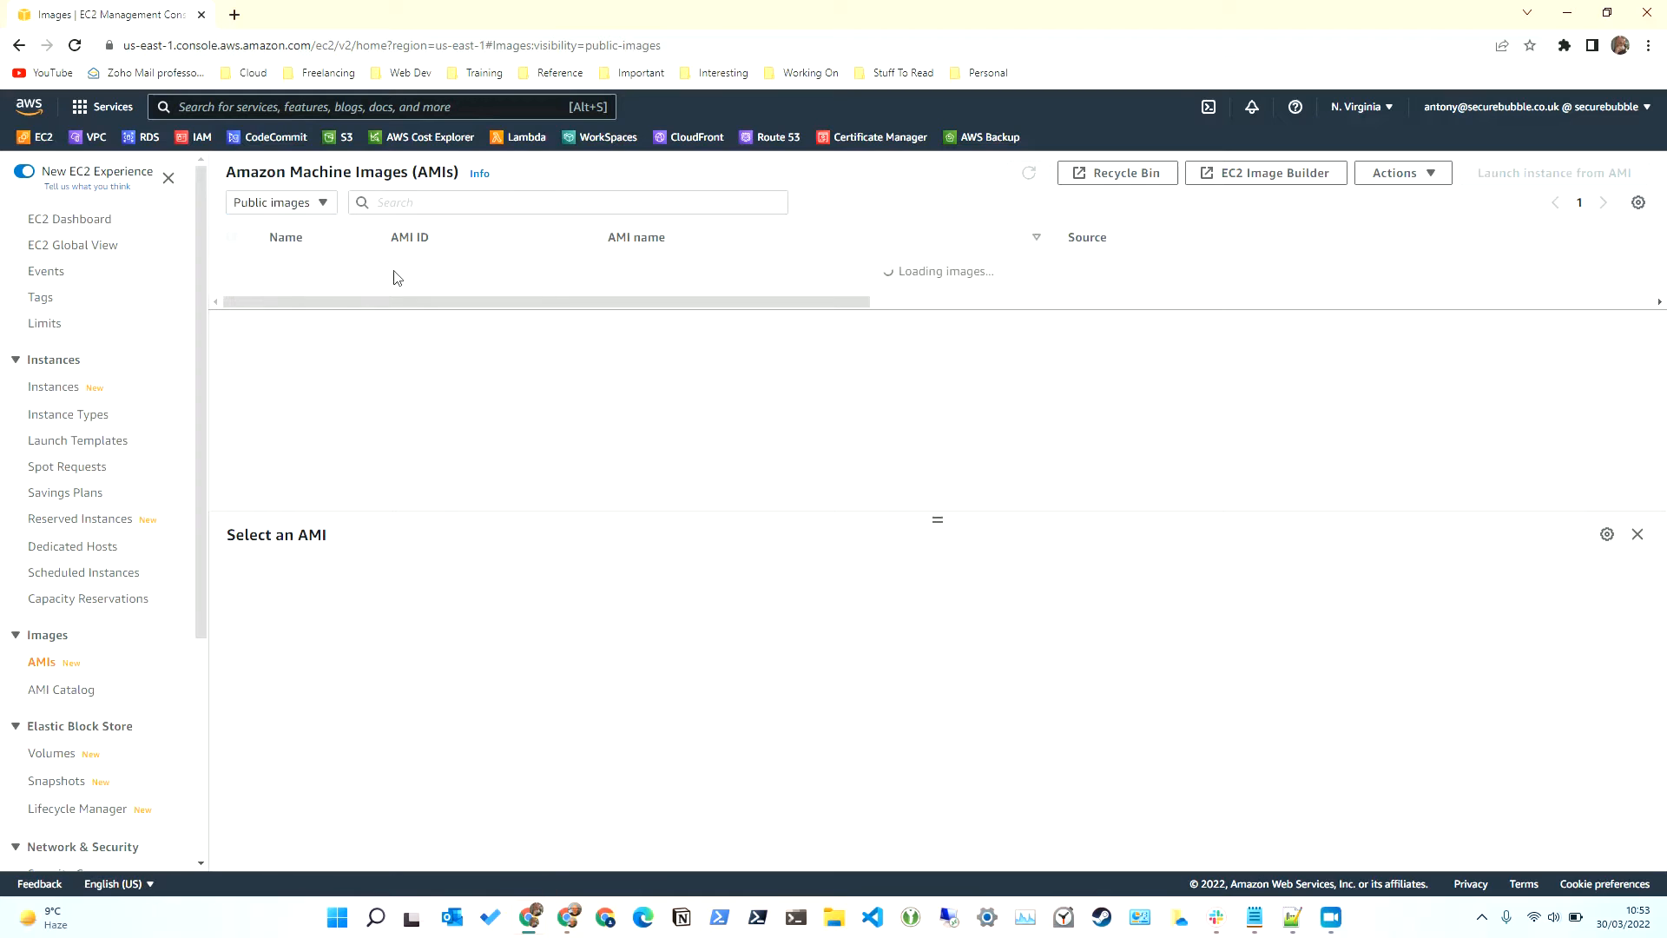
left_click(478, 203)
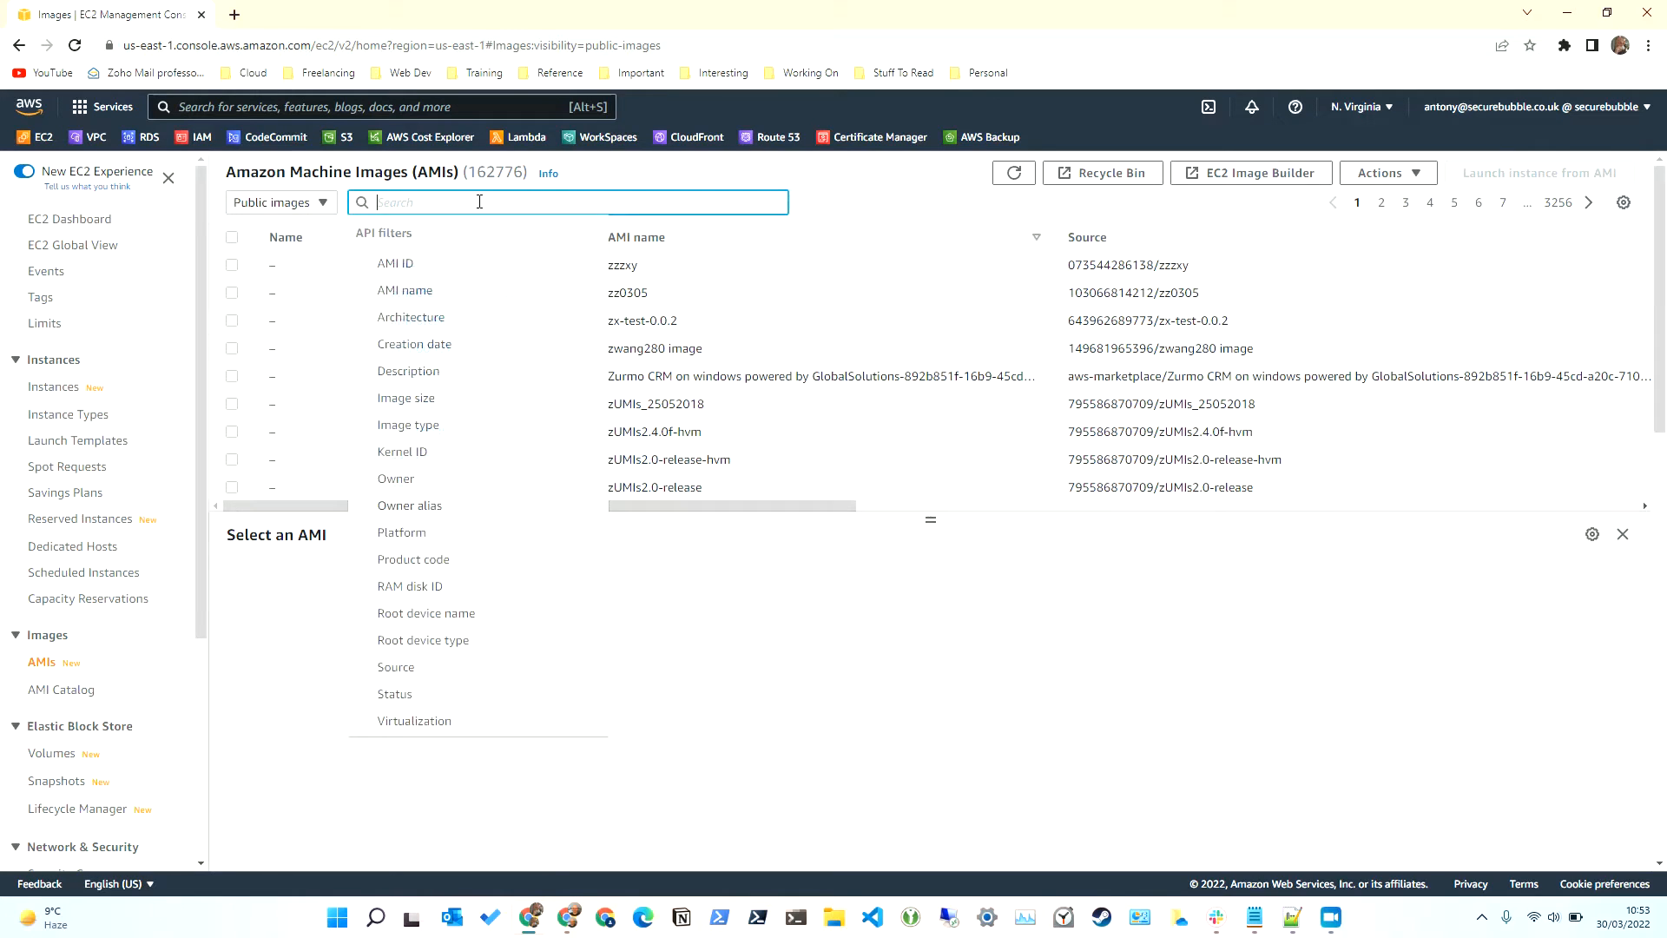
key("ctrl+v")
left_click(582, 232)
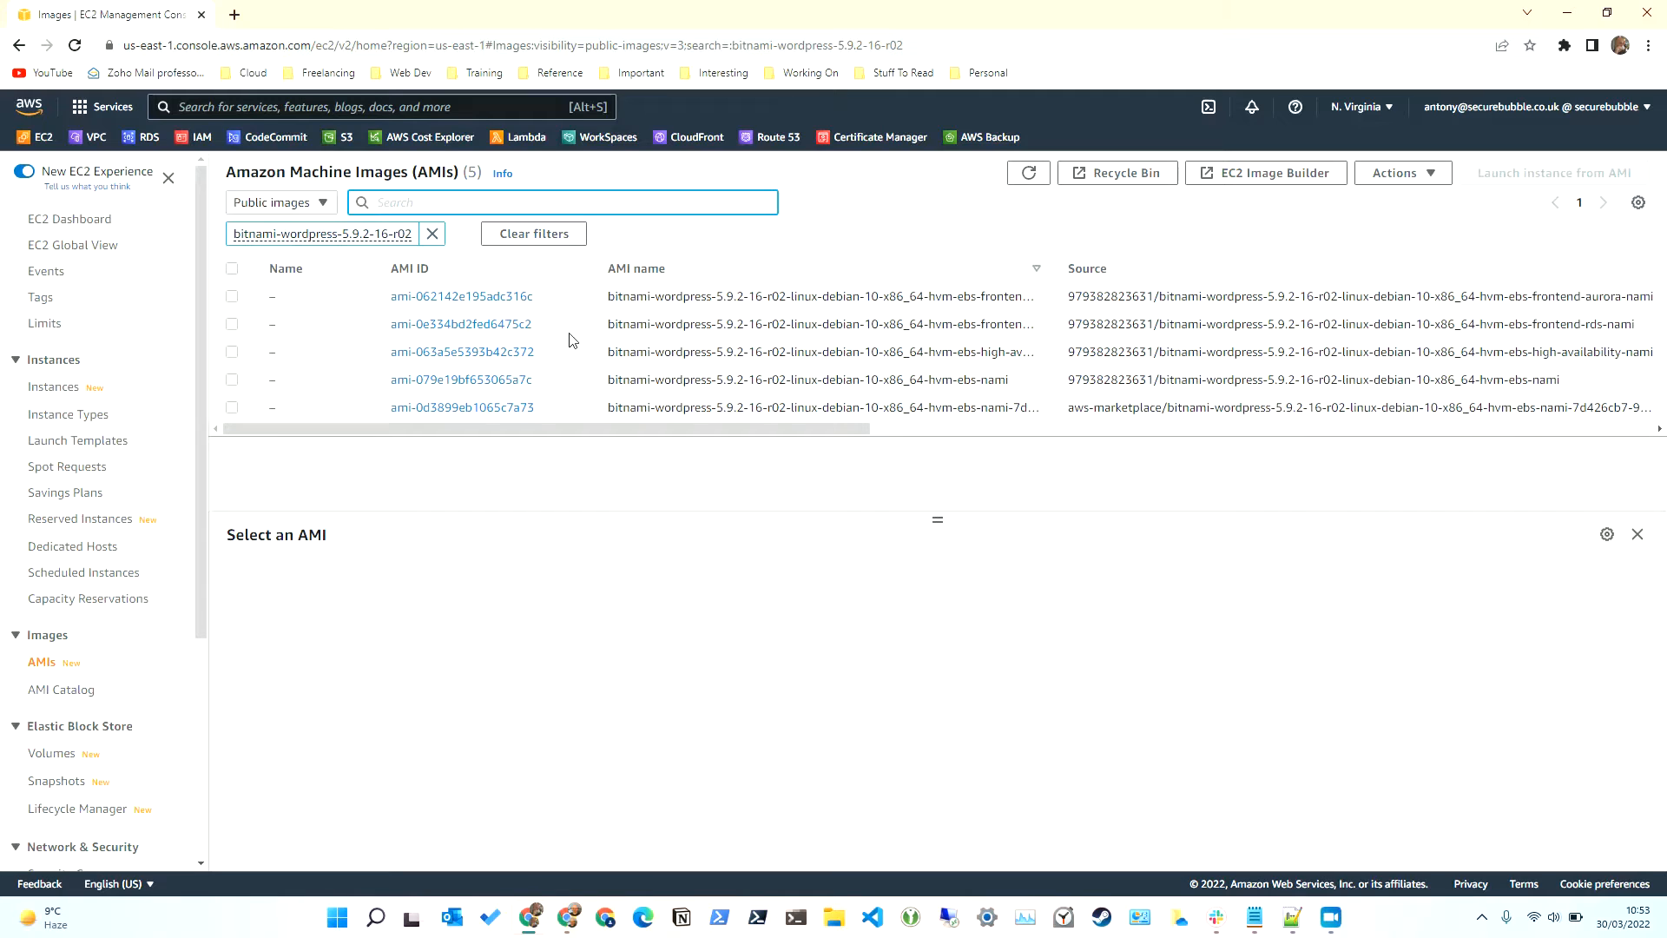
Step: Copy the owner account ID from Notepad and add it as a second filter on the public AMI list in the EC2 console
key("alt+Tab")
left_click_drag(919, 169, 831, 171)
key("ctrl+c")
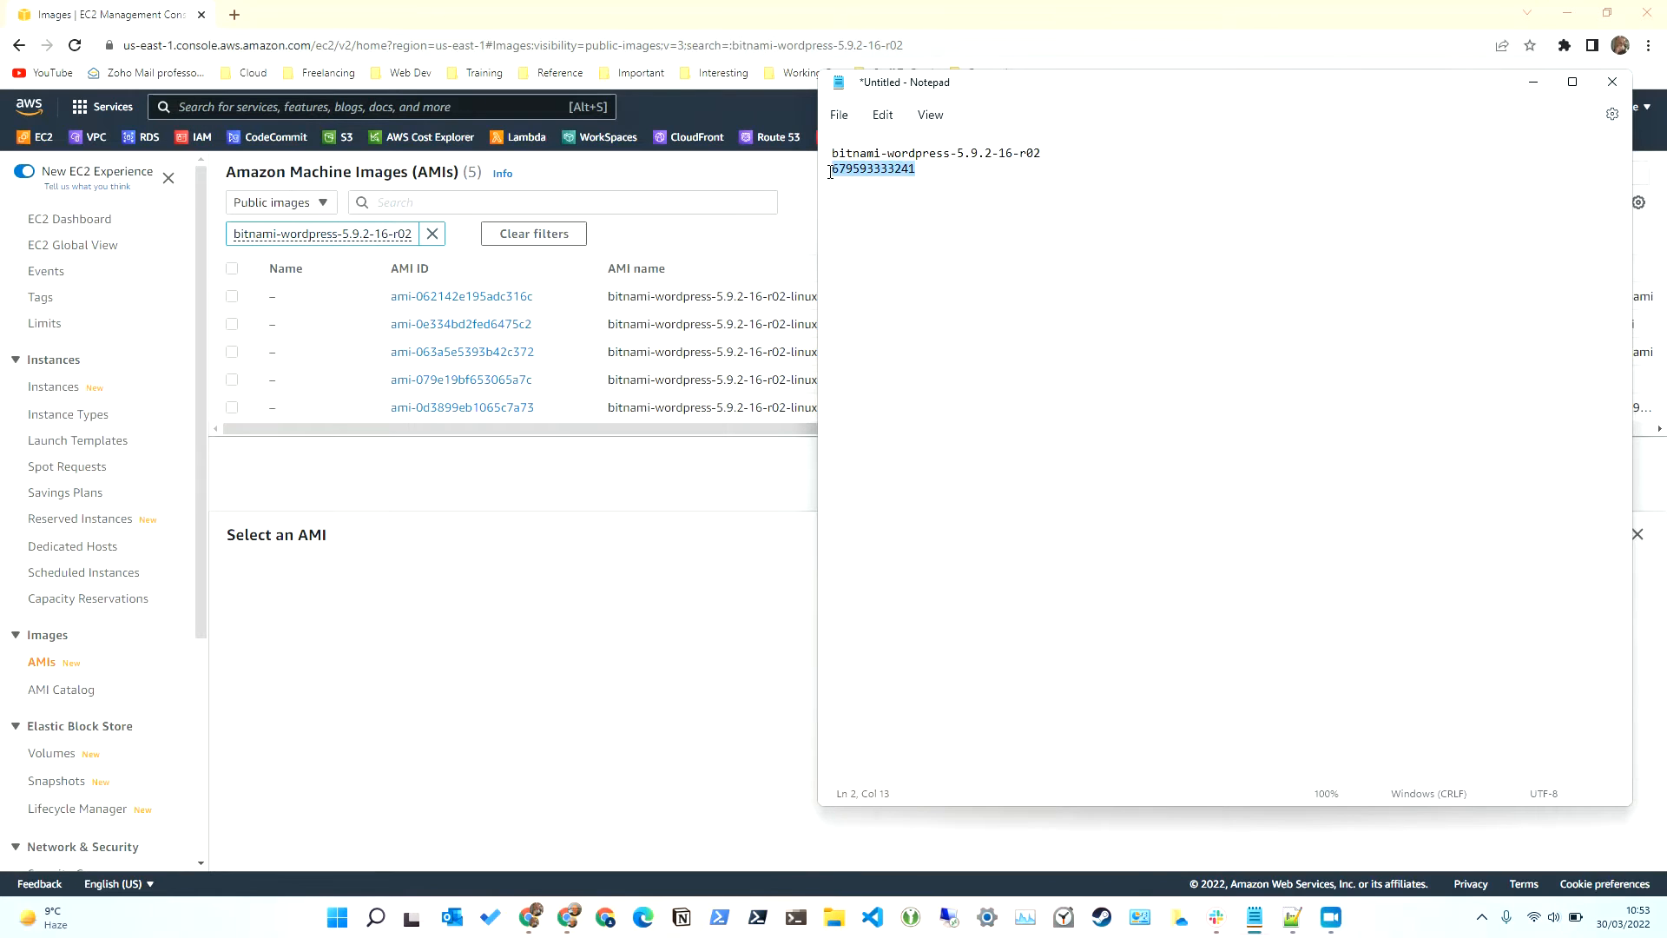
left_click(535, 205)
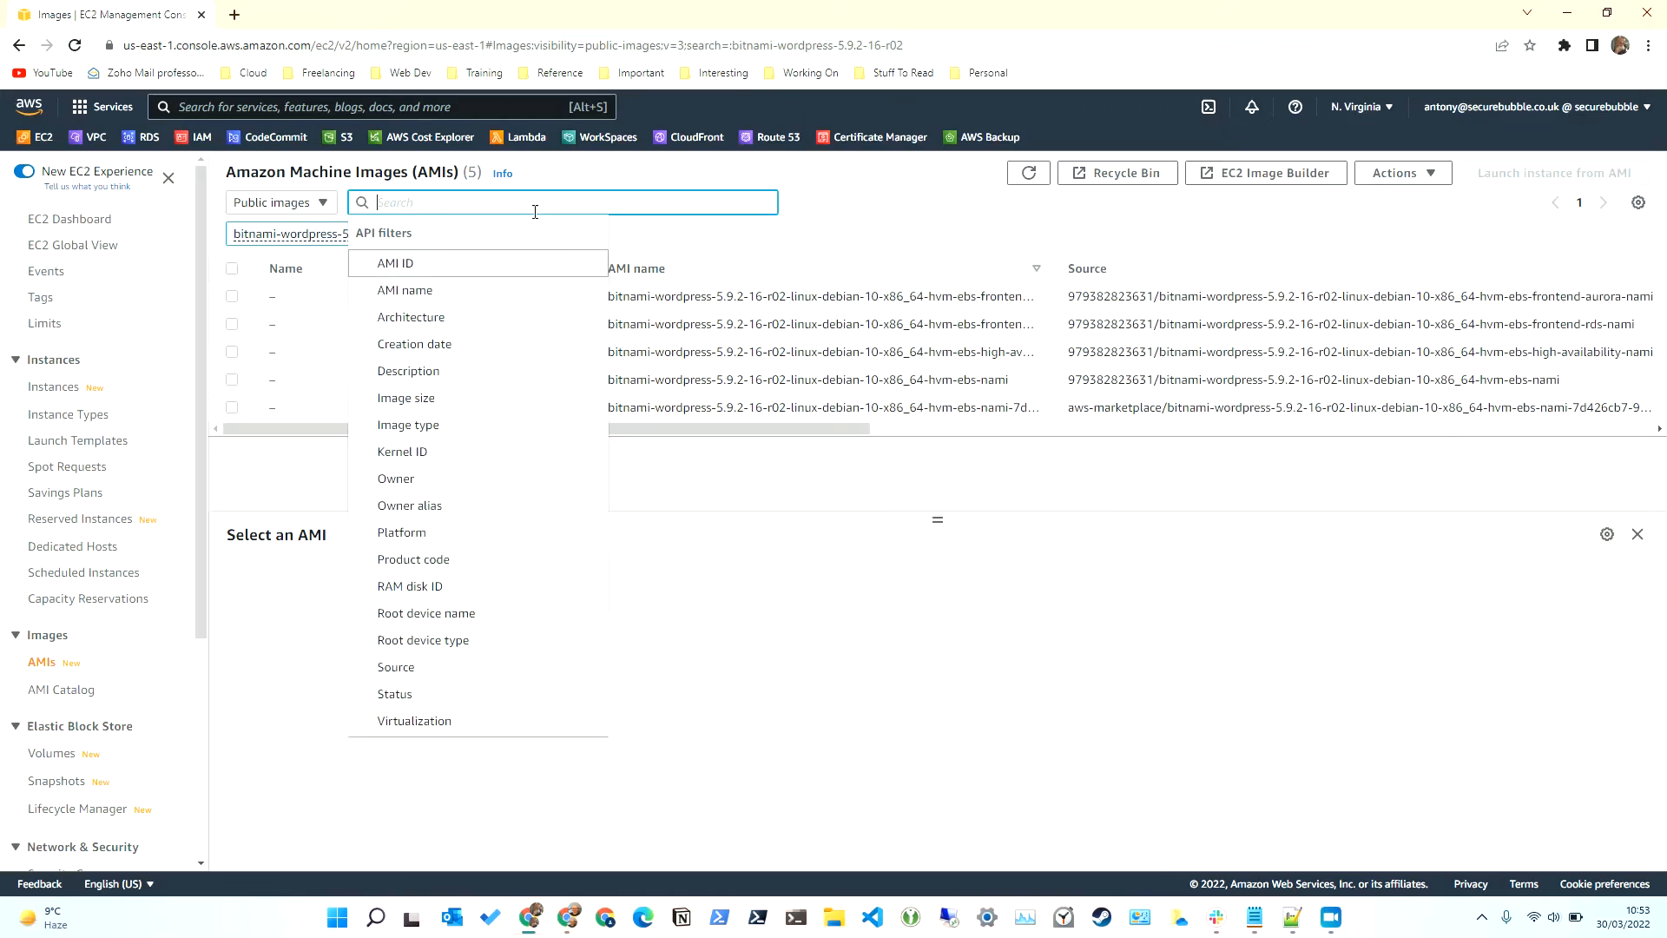
key("ctrl+v")
key("Return")
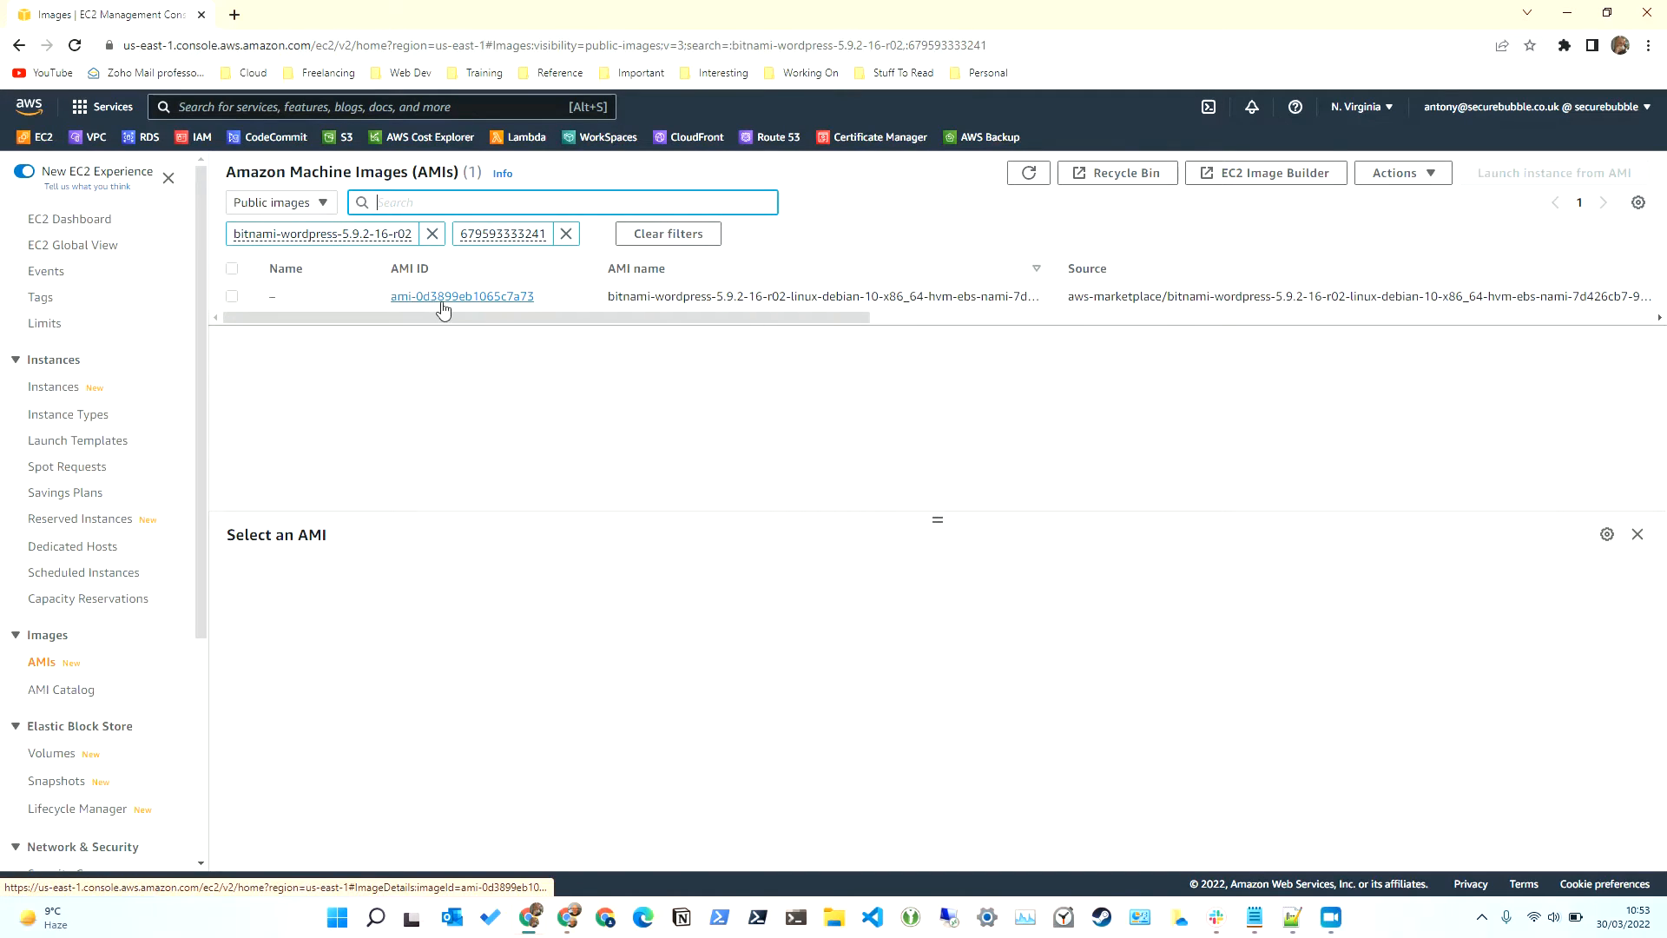
Step: Copy the AMI ID ami-0d3899eb1065c7a73 from the filtered image's details and paste it as the wpAmi value in the Kaholo Wordpress-Template configuration
left_click(442, 308)
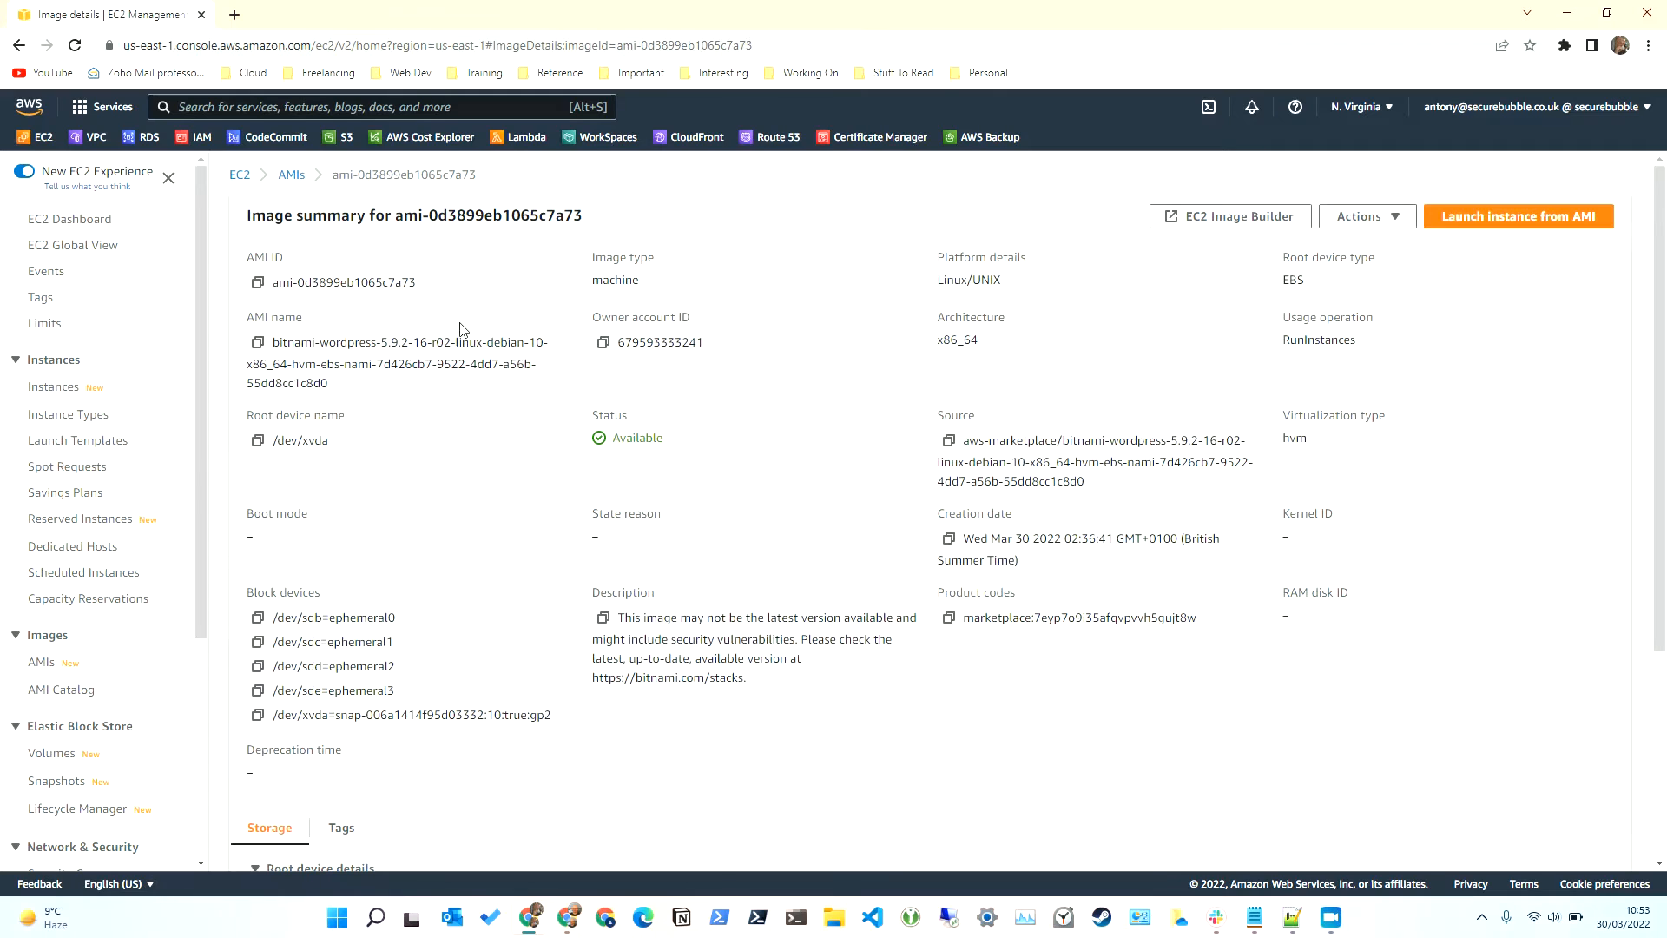
left_click(259, 287)
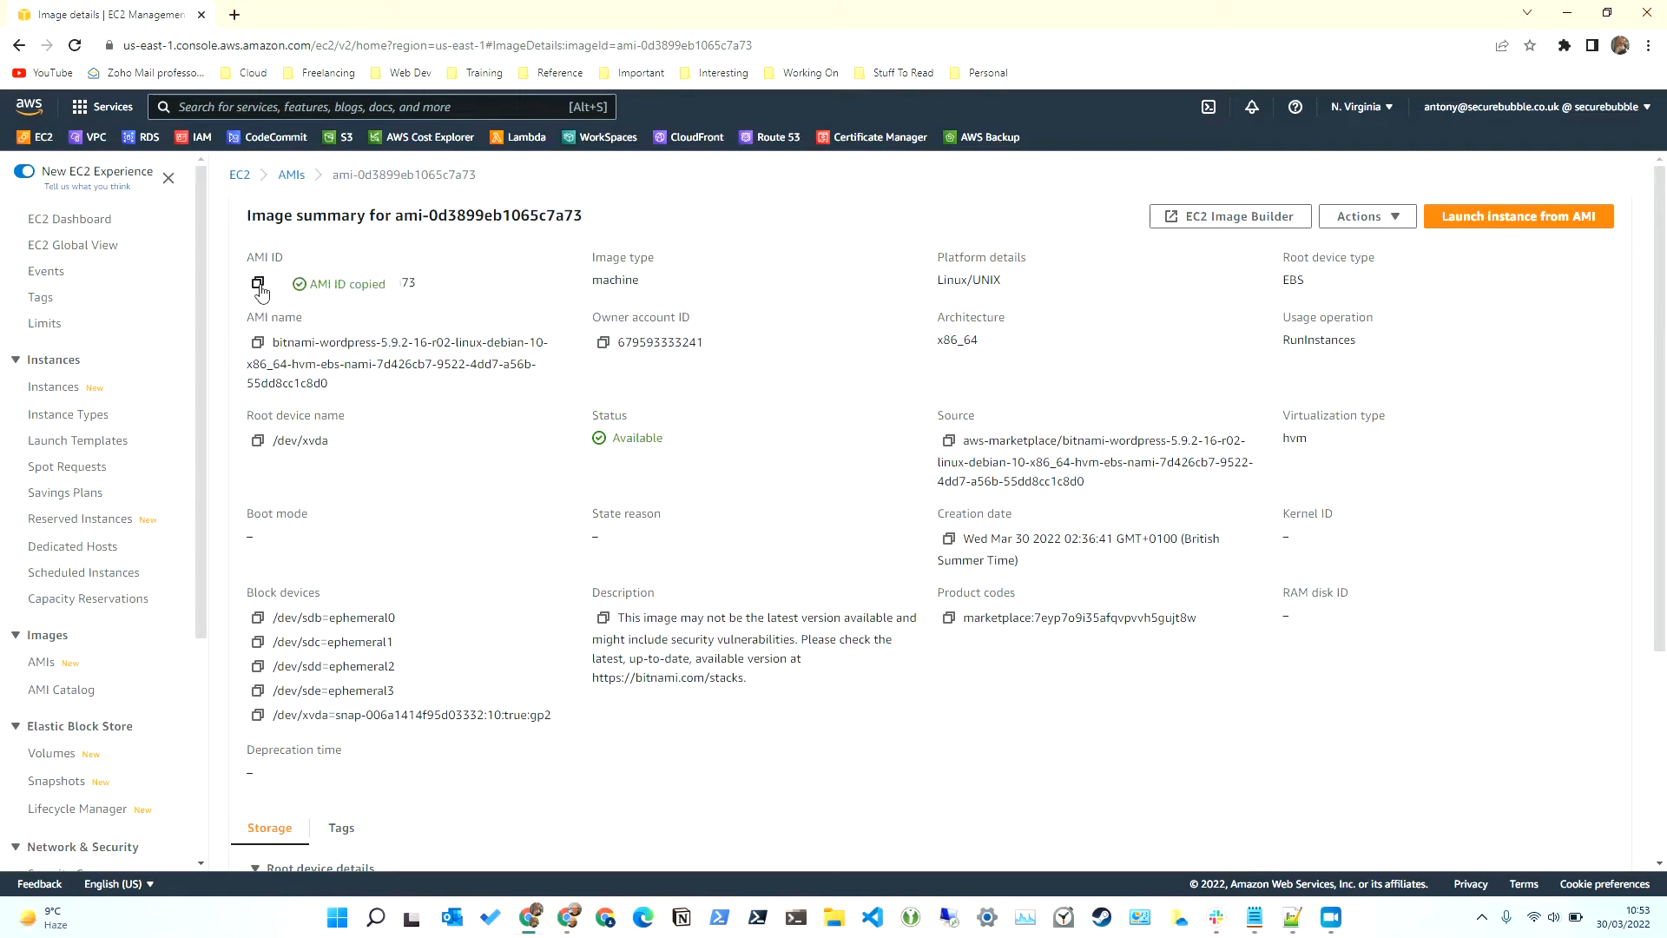
left_click(543, 926)
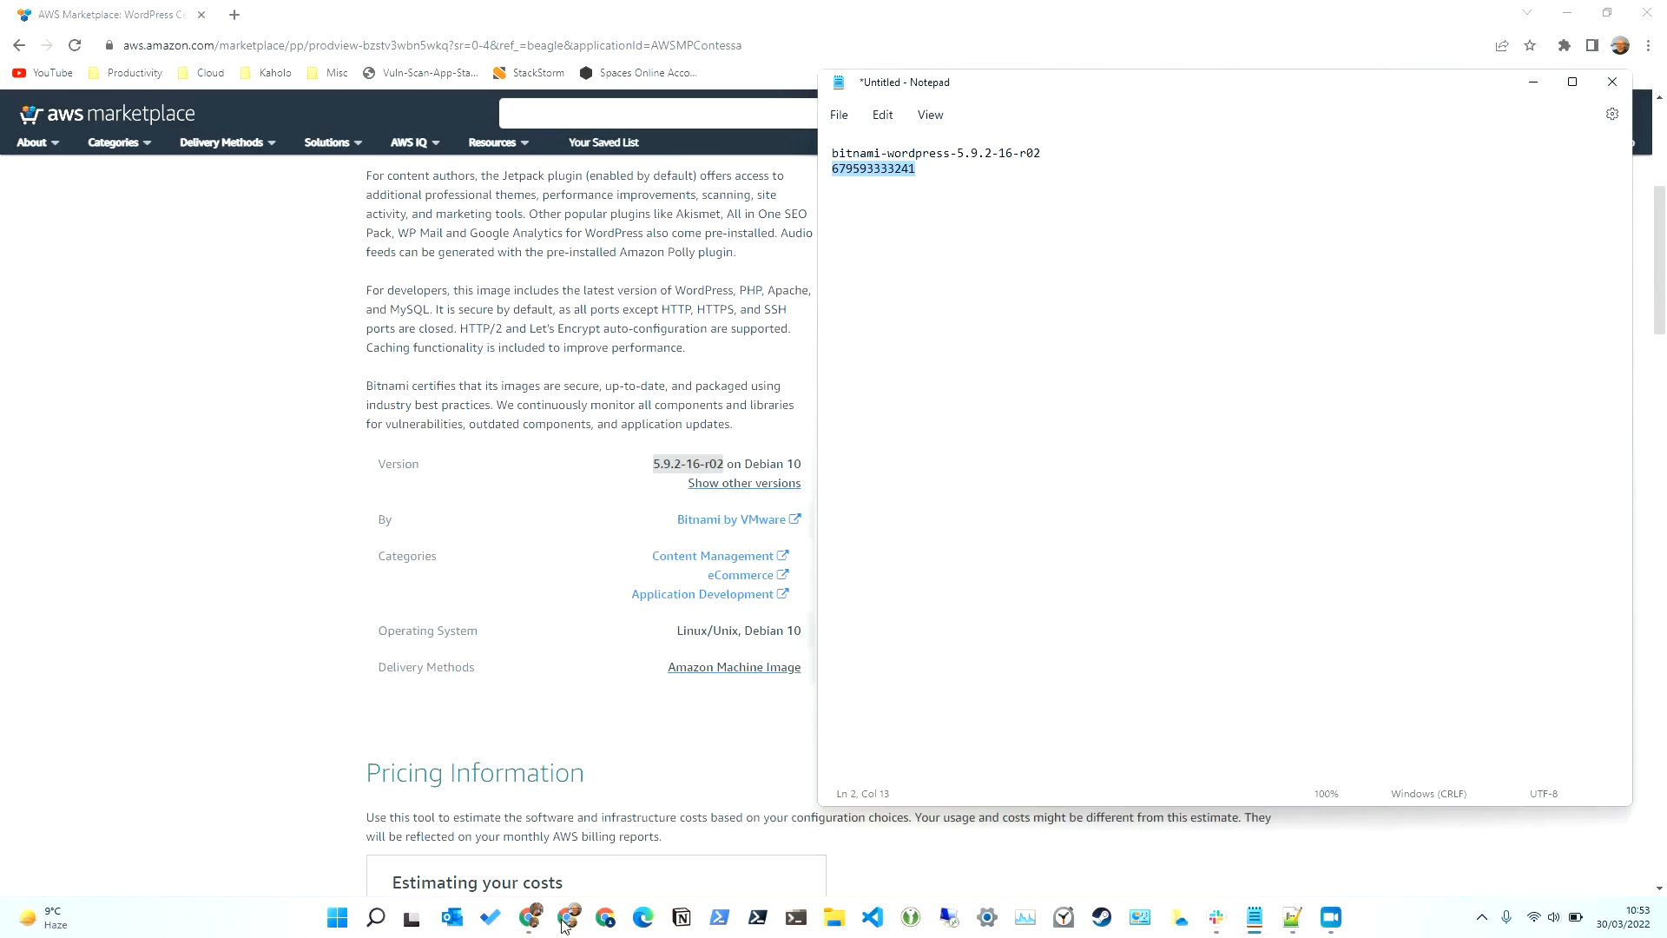
mouse_move(569, 919)
left_click(468, 825)
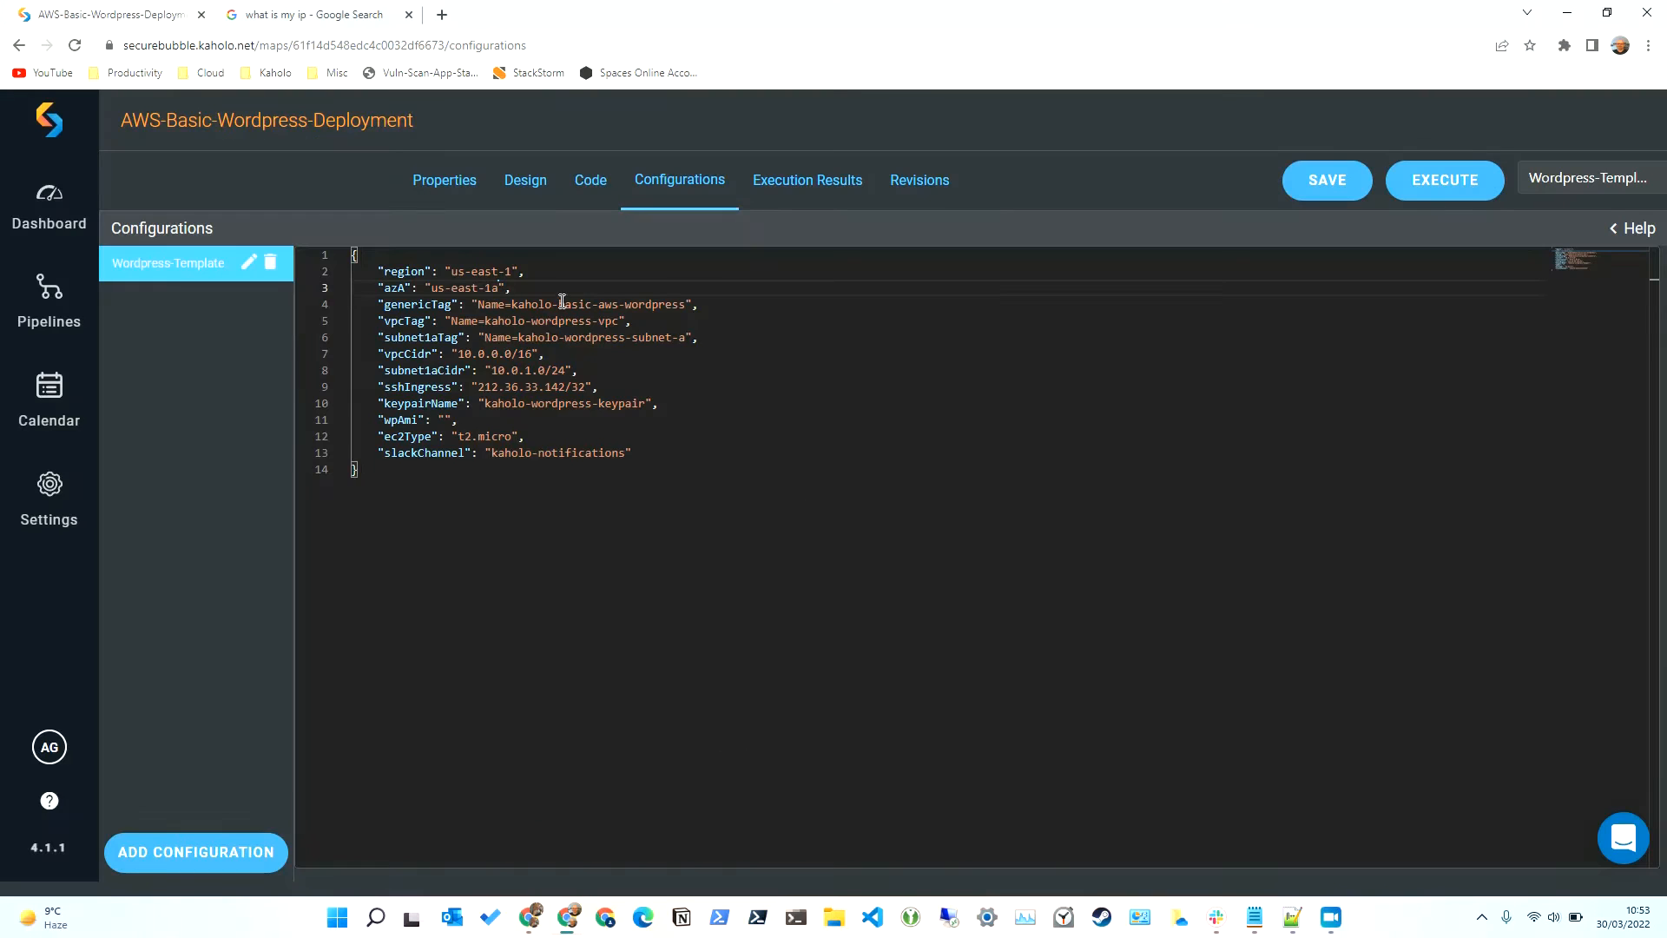
left_click(444, 420)
key("ctrl+v")
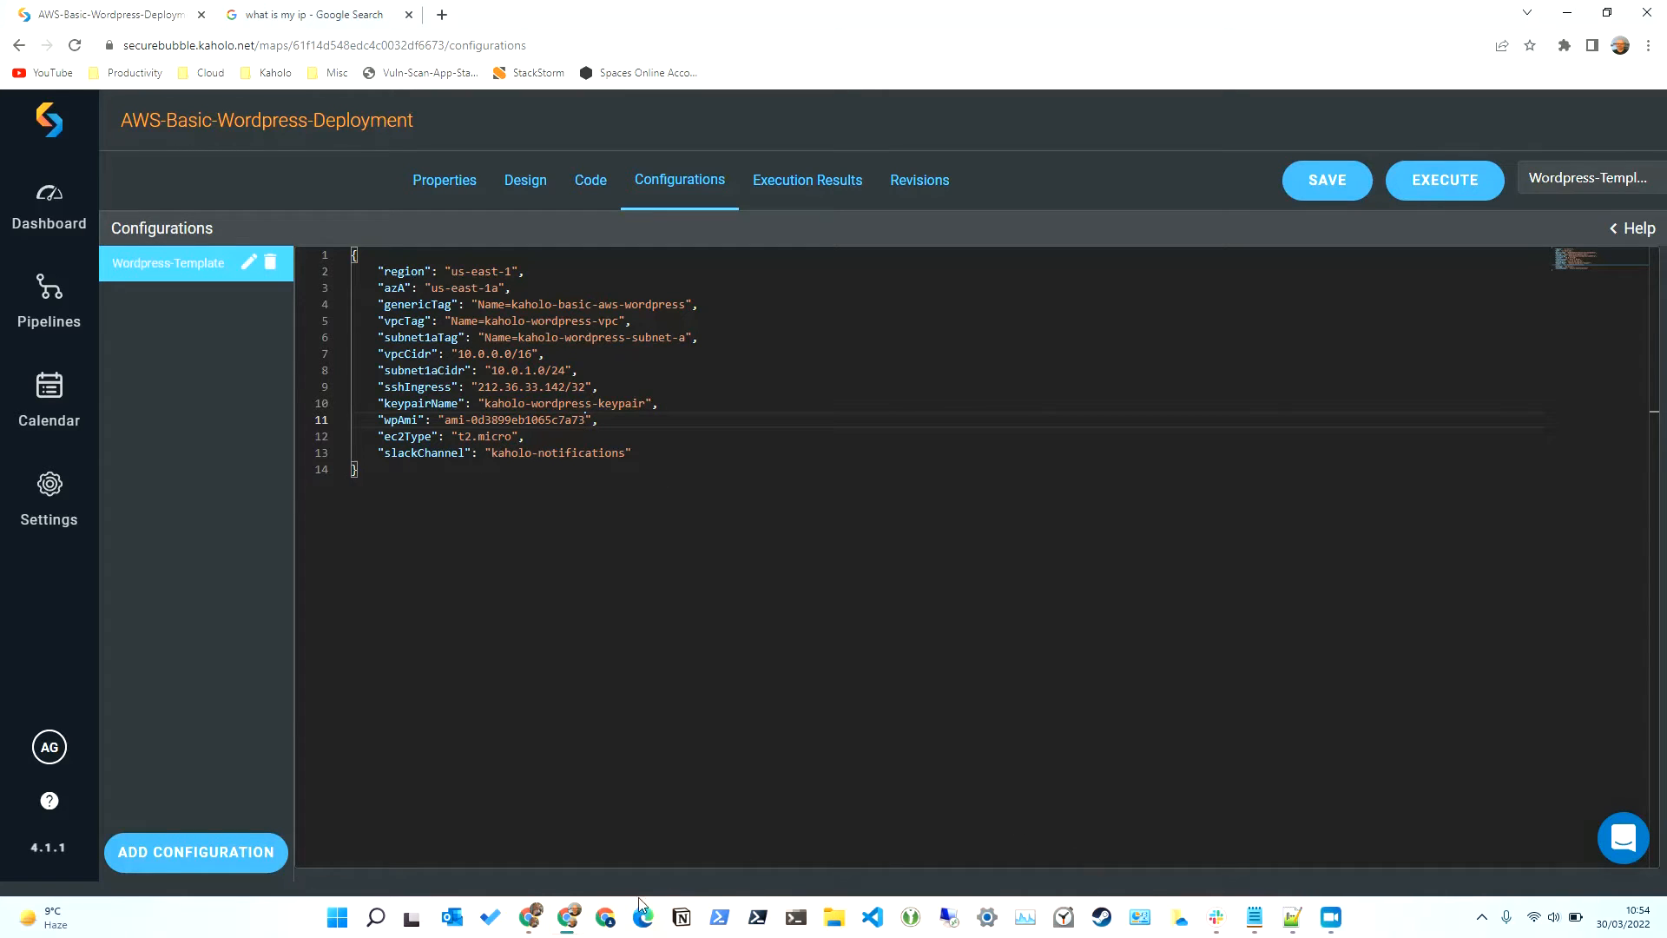
Step: Check the kaholo-notifications channel in Slack, return to Kaholo and save the pipeline configuration
left_click(1215, 919)
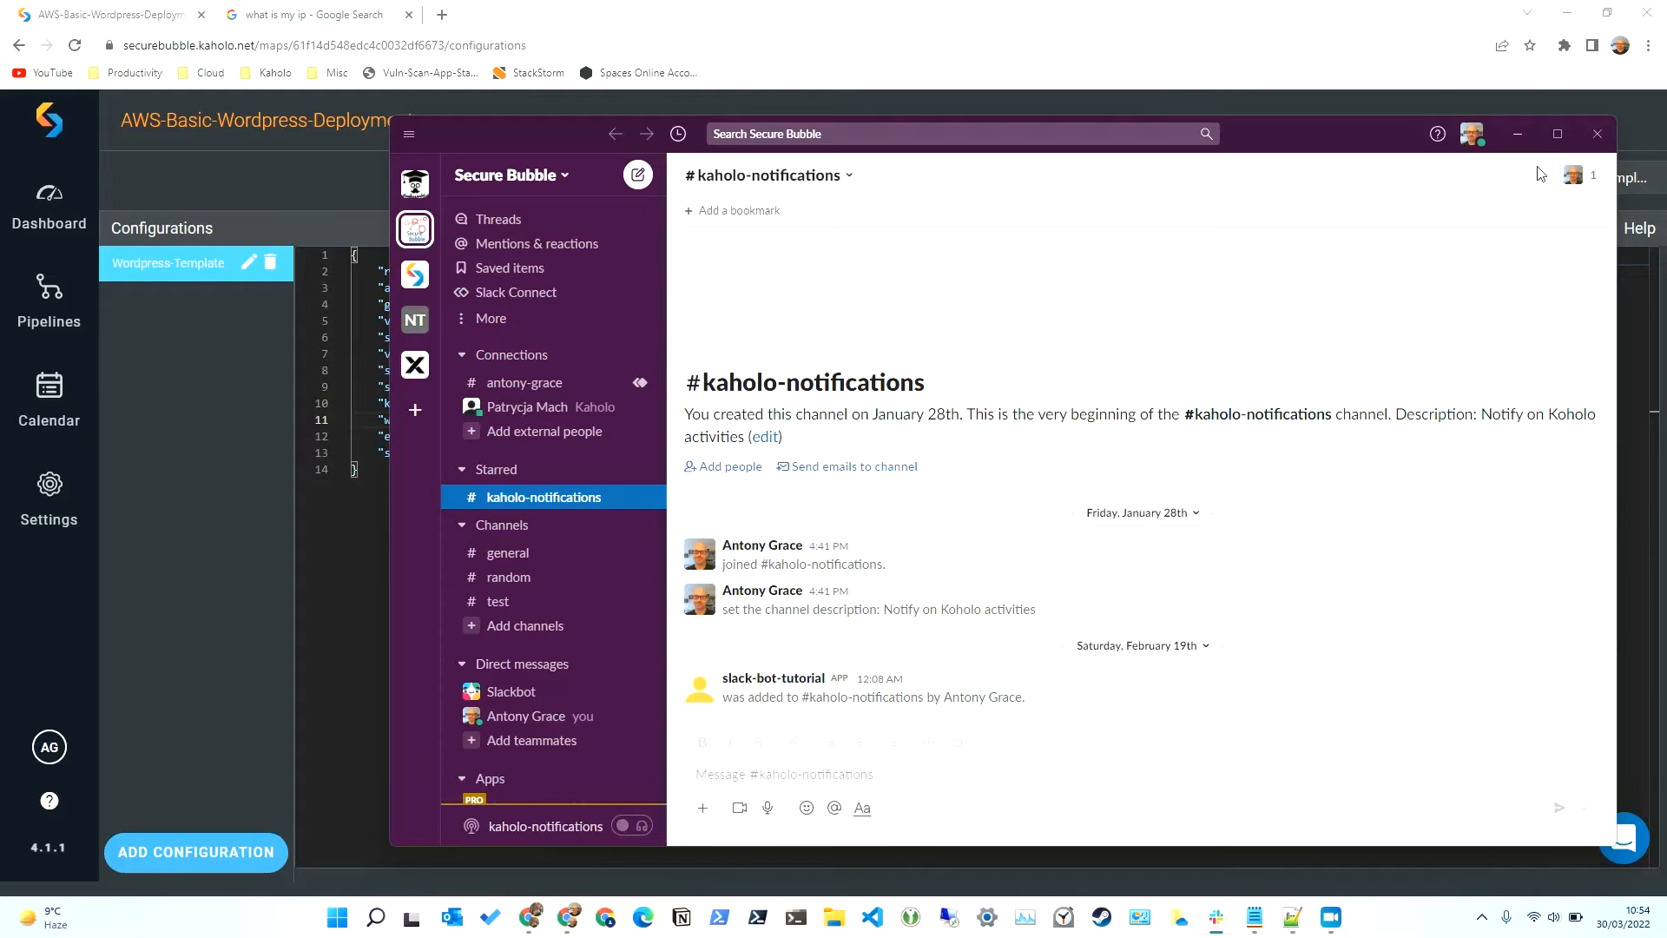
left_click(247, 508)
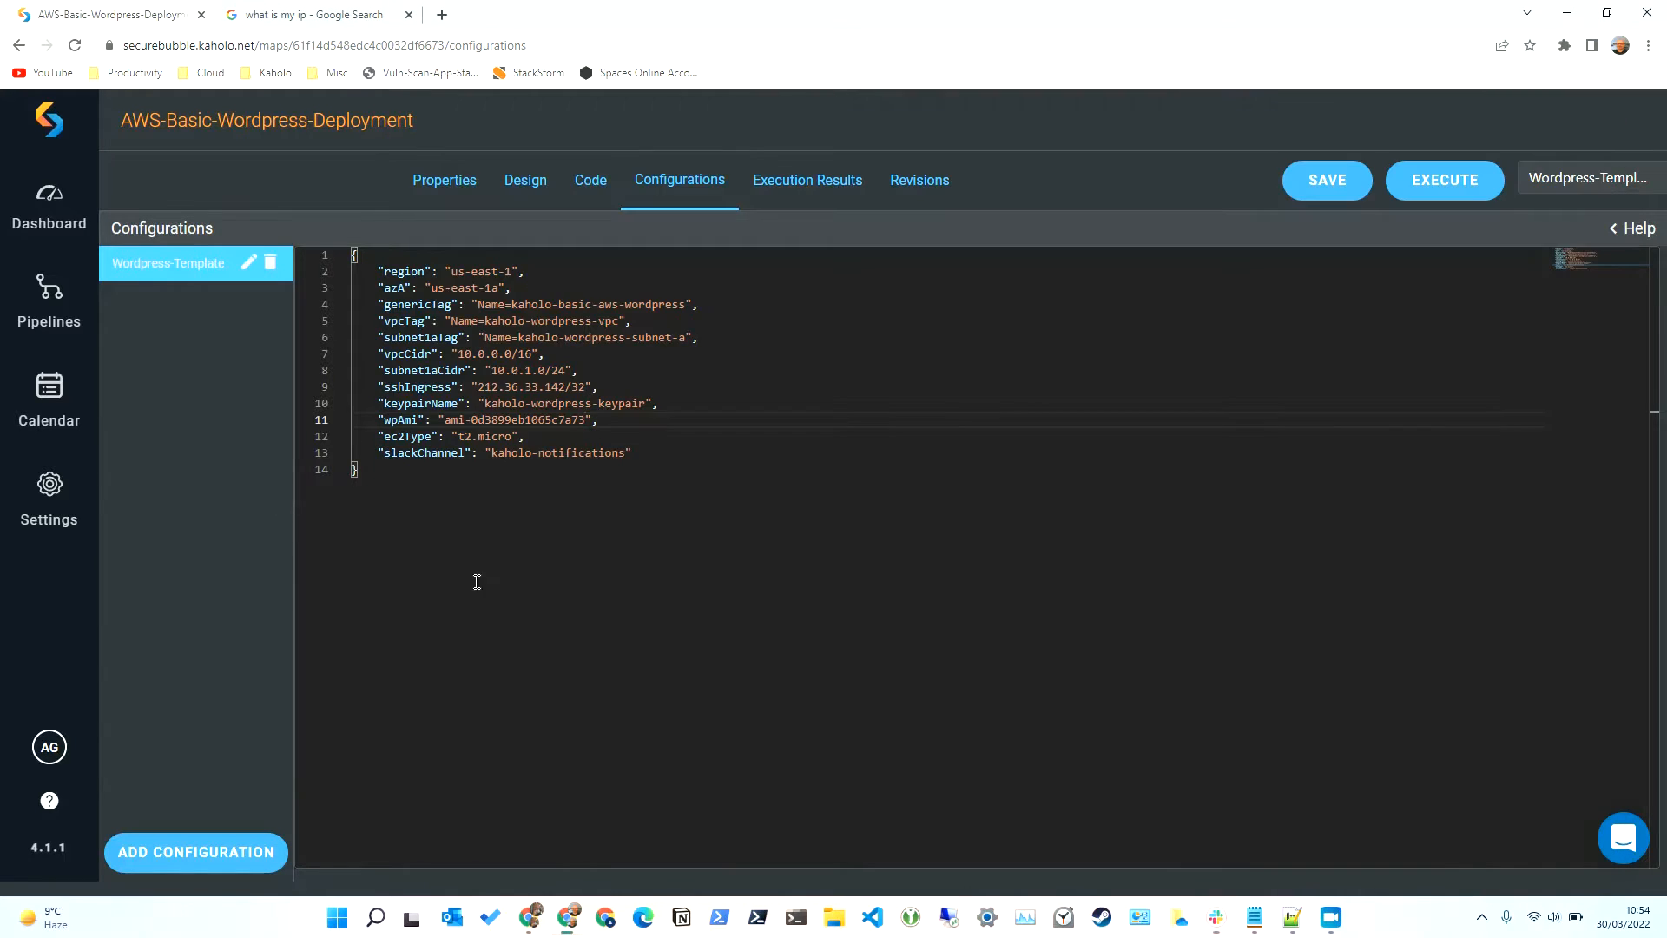
left_click(1321, 184)
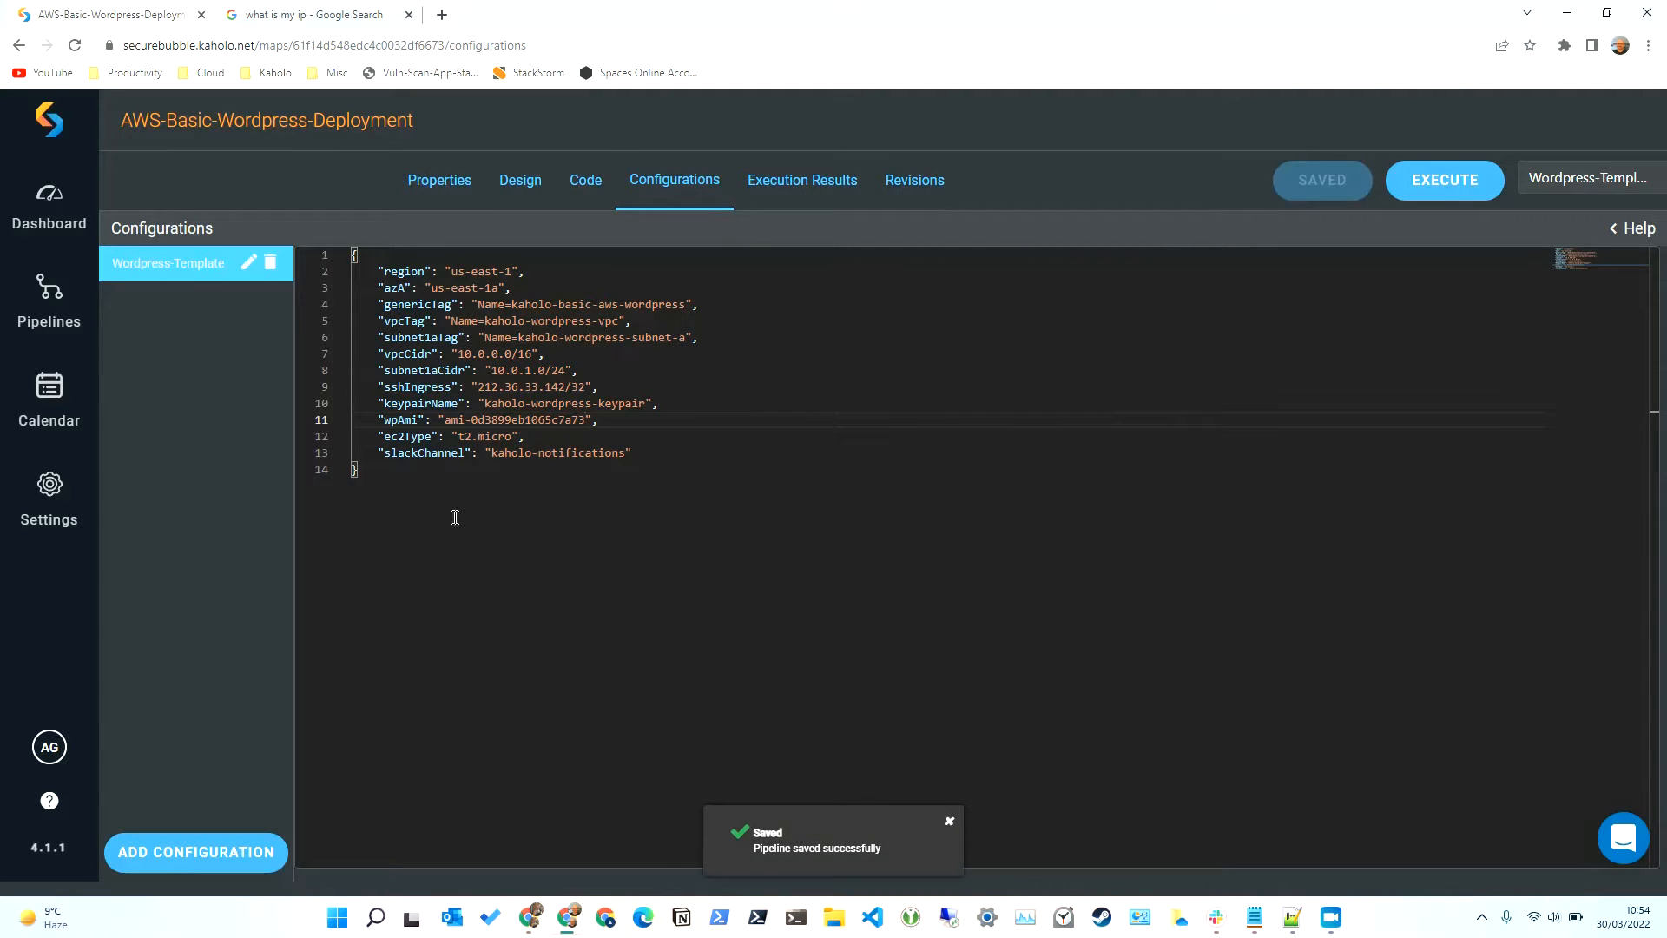
Step: Open the Vault in the Kaholo settings and review the stored AWS access key, secret key and Slack token items
left_click(50, 502)
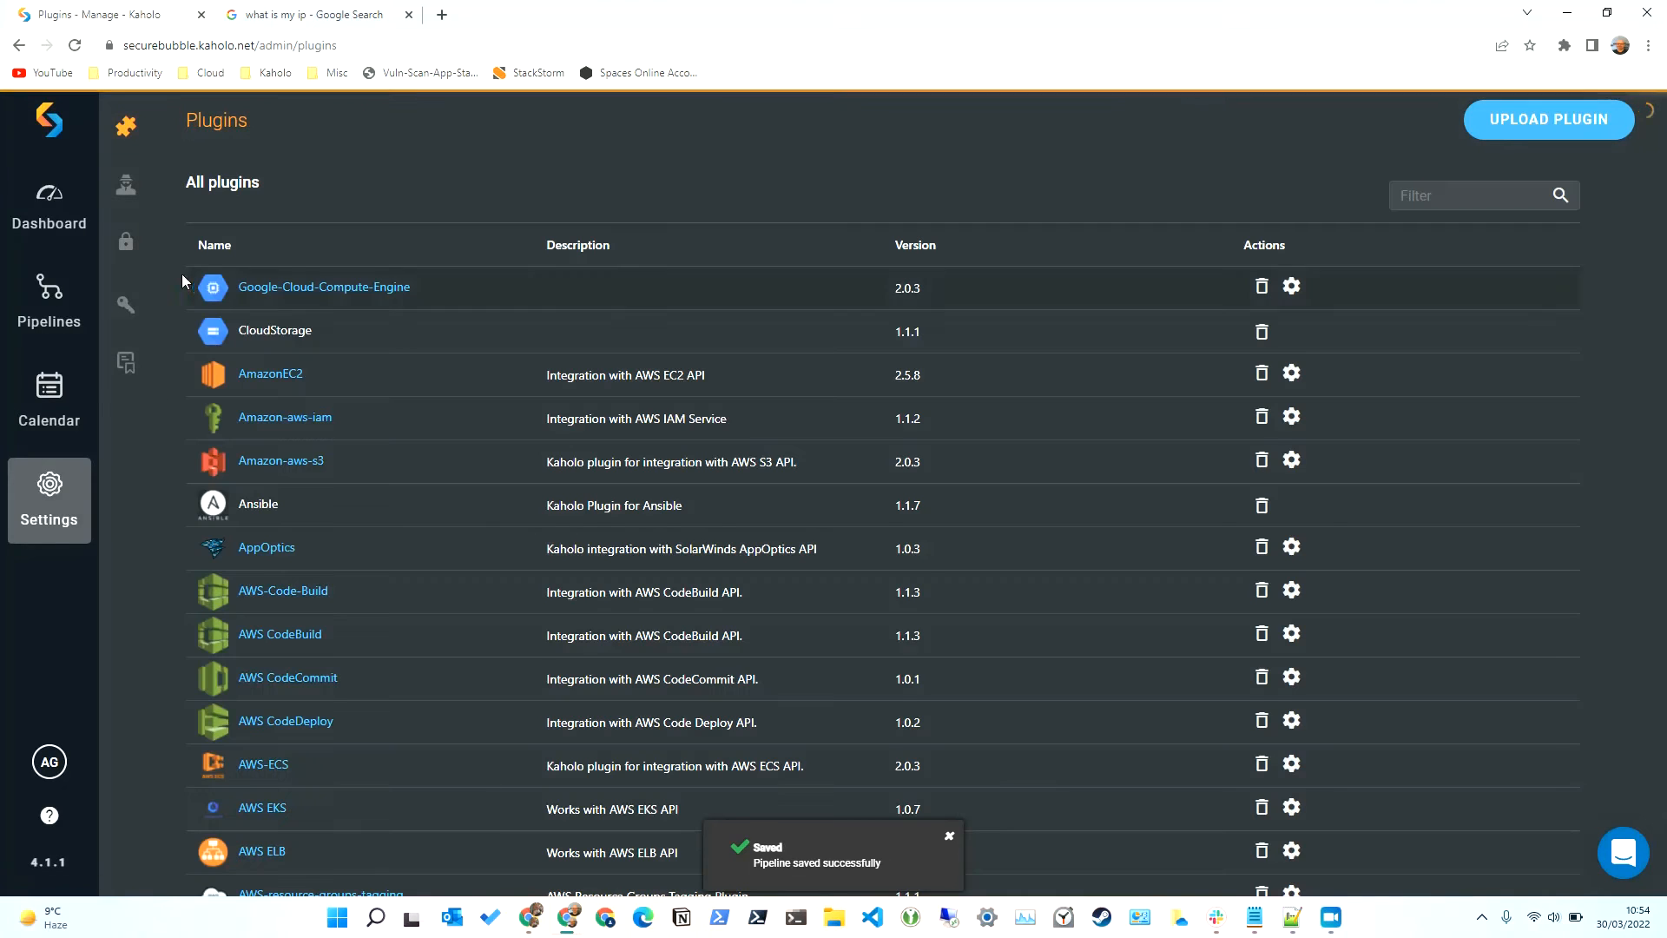
left_click(123, 251)
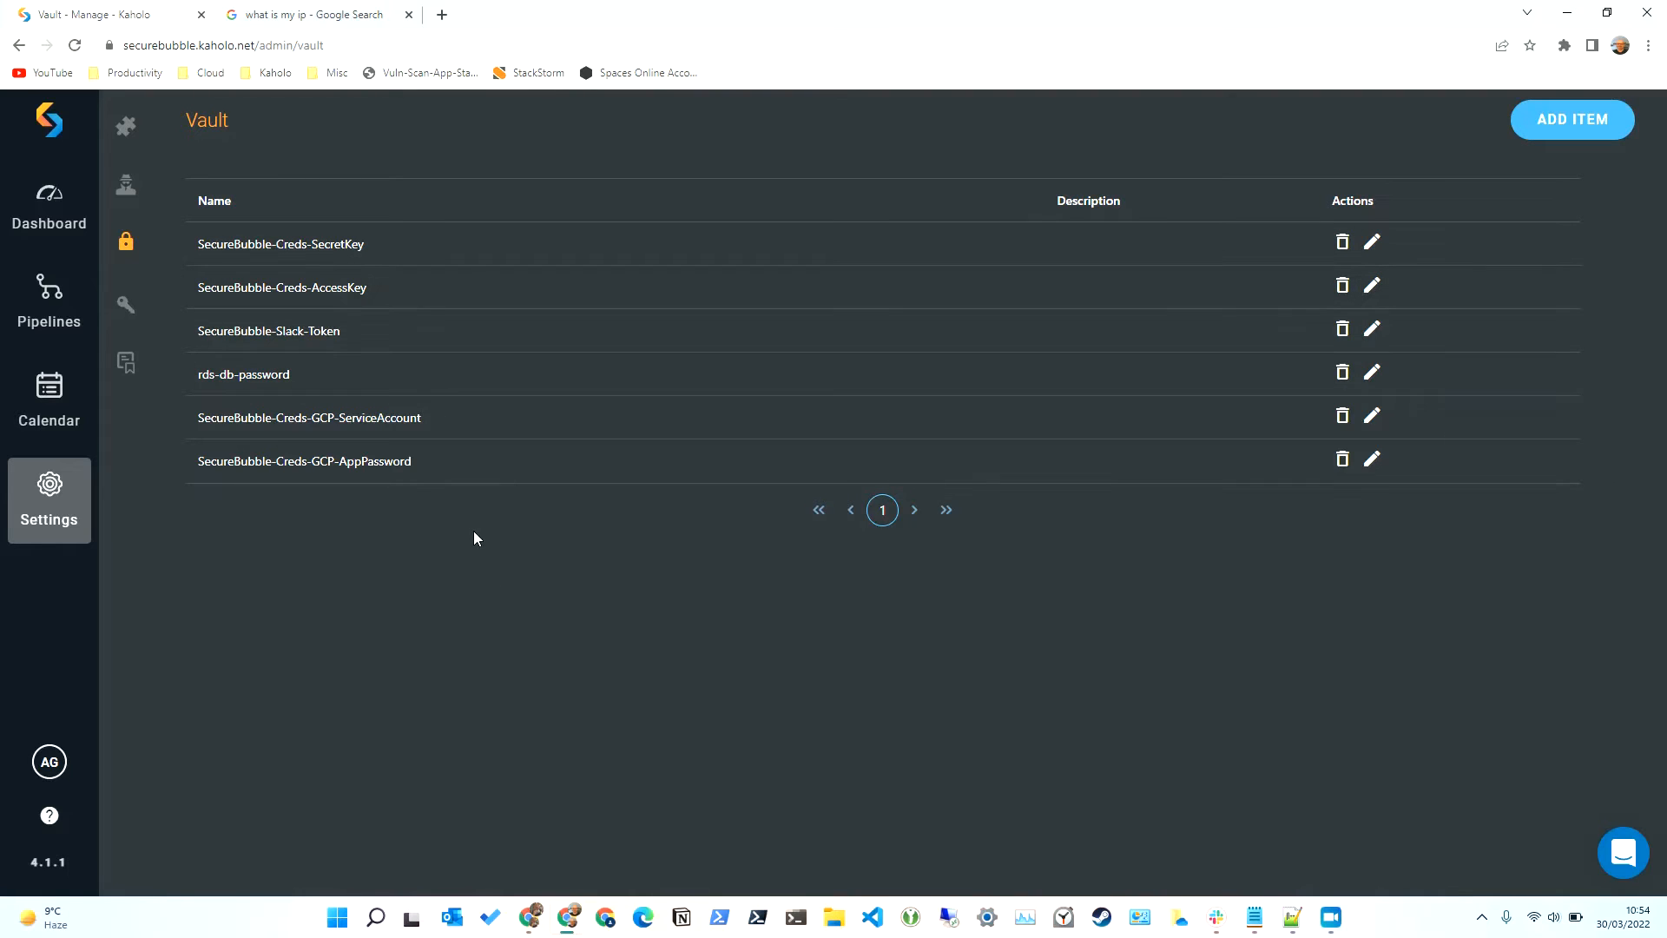
mouse_move(534, 918)
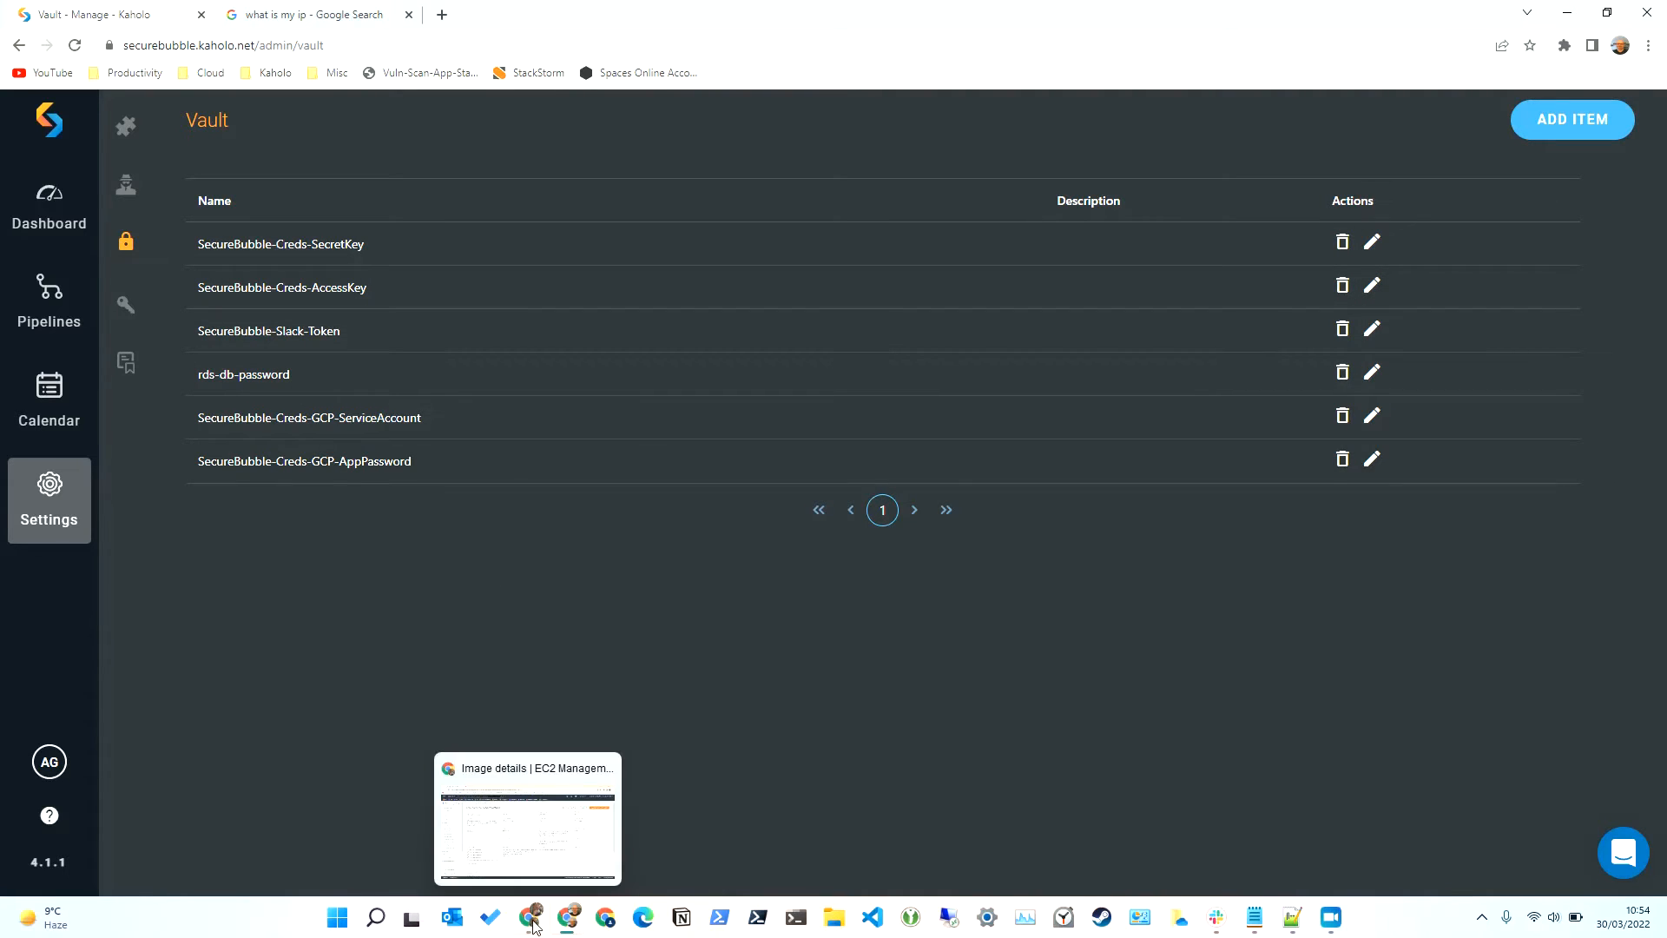
left_click(517, 853)
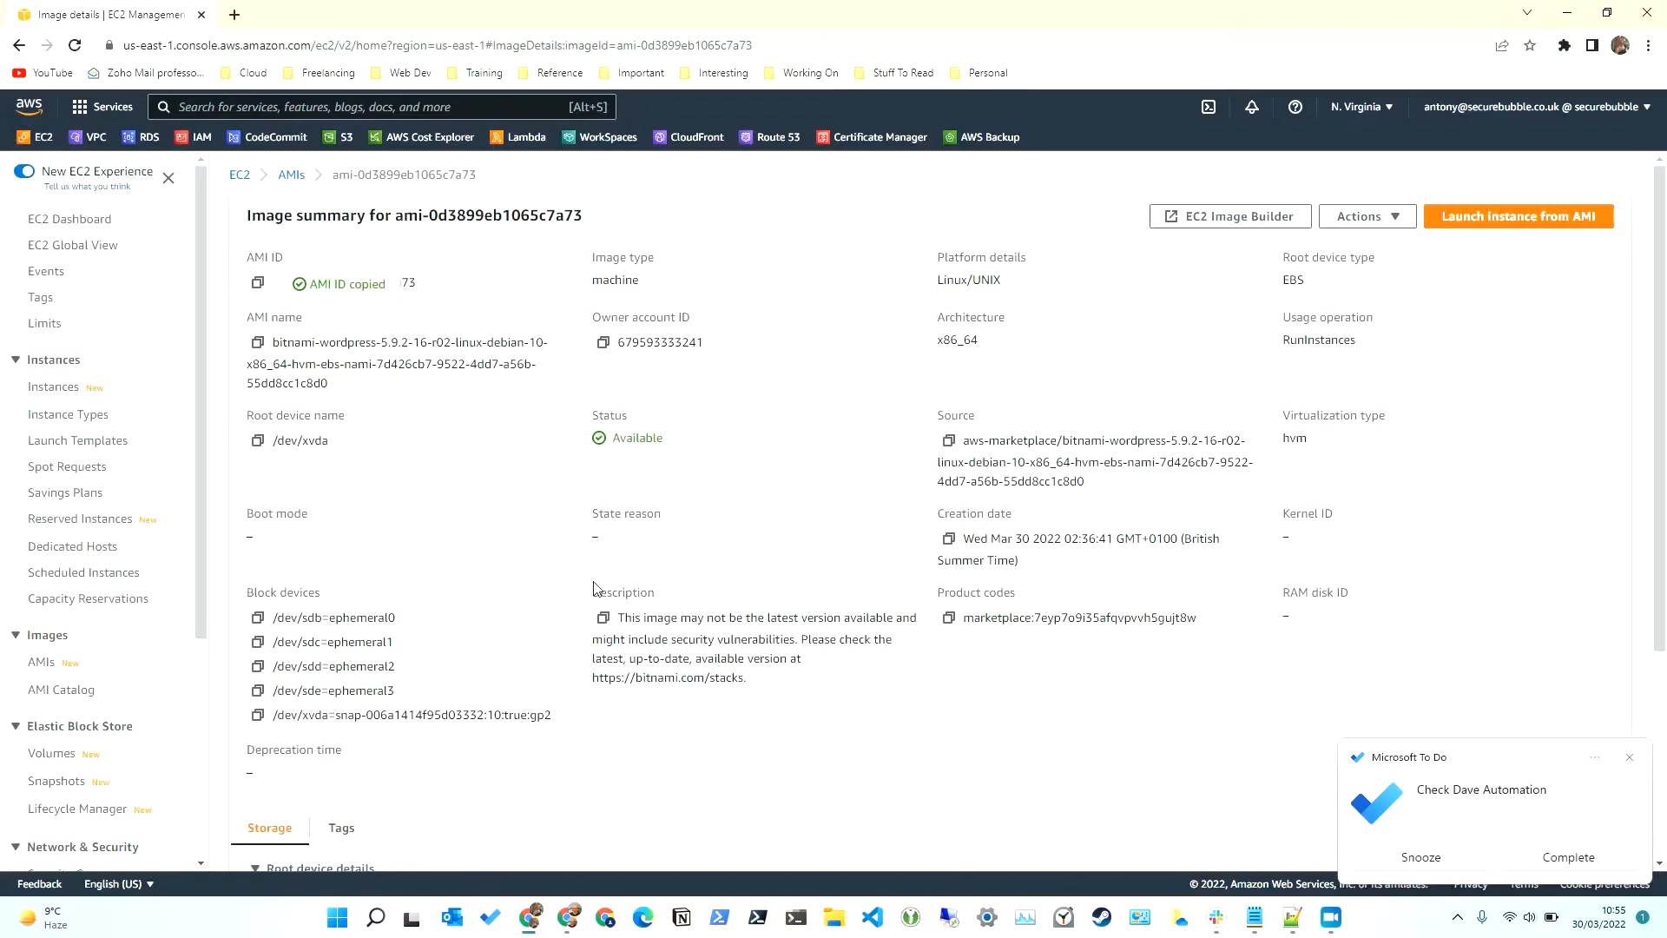
left_click(1550, 858)
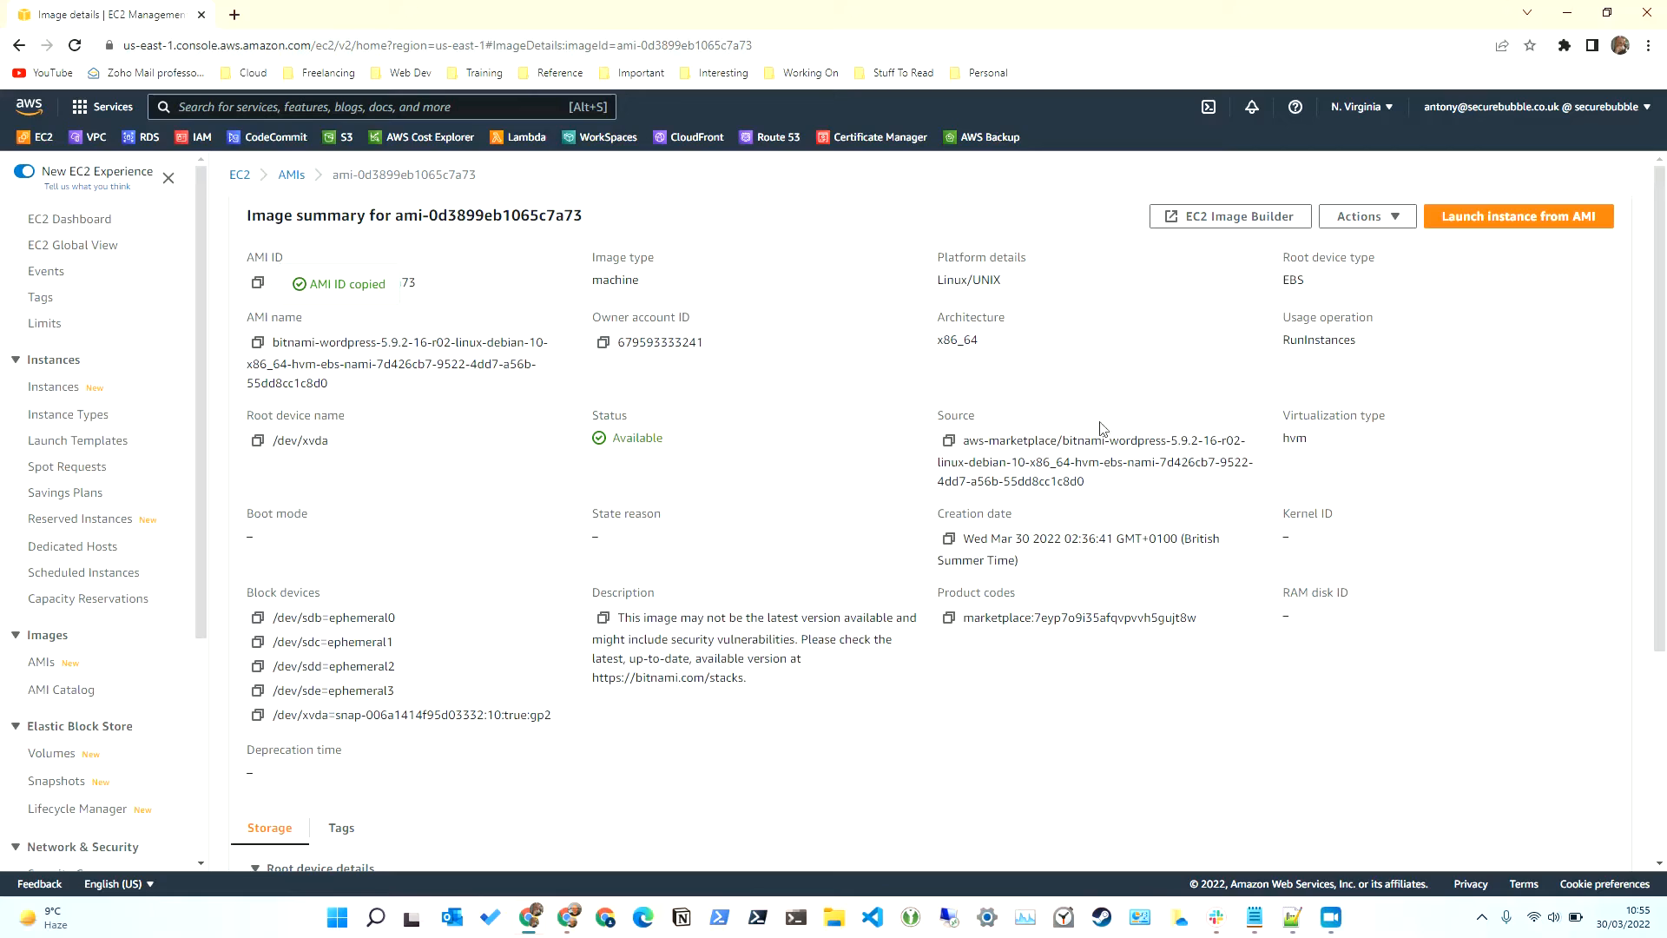
key("alt+Tab")
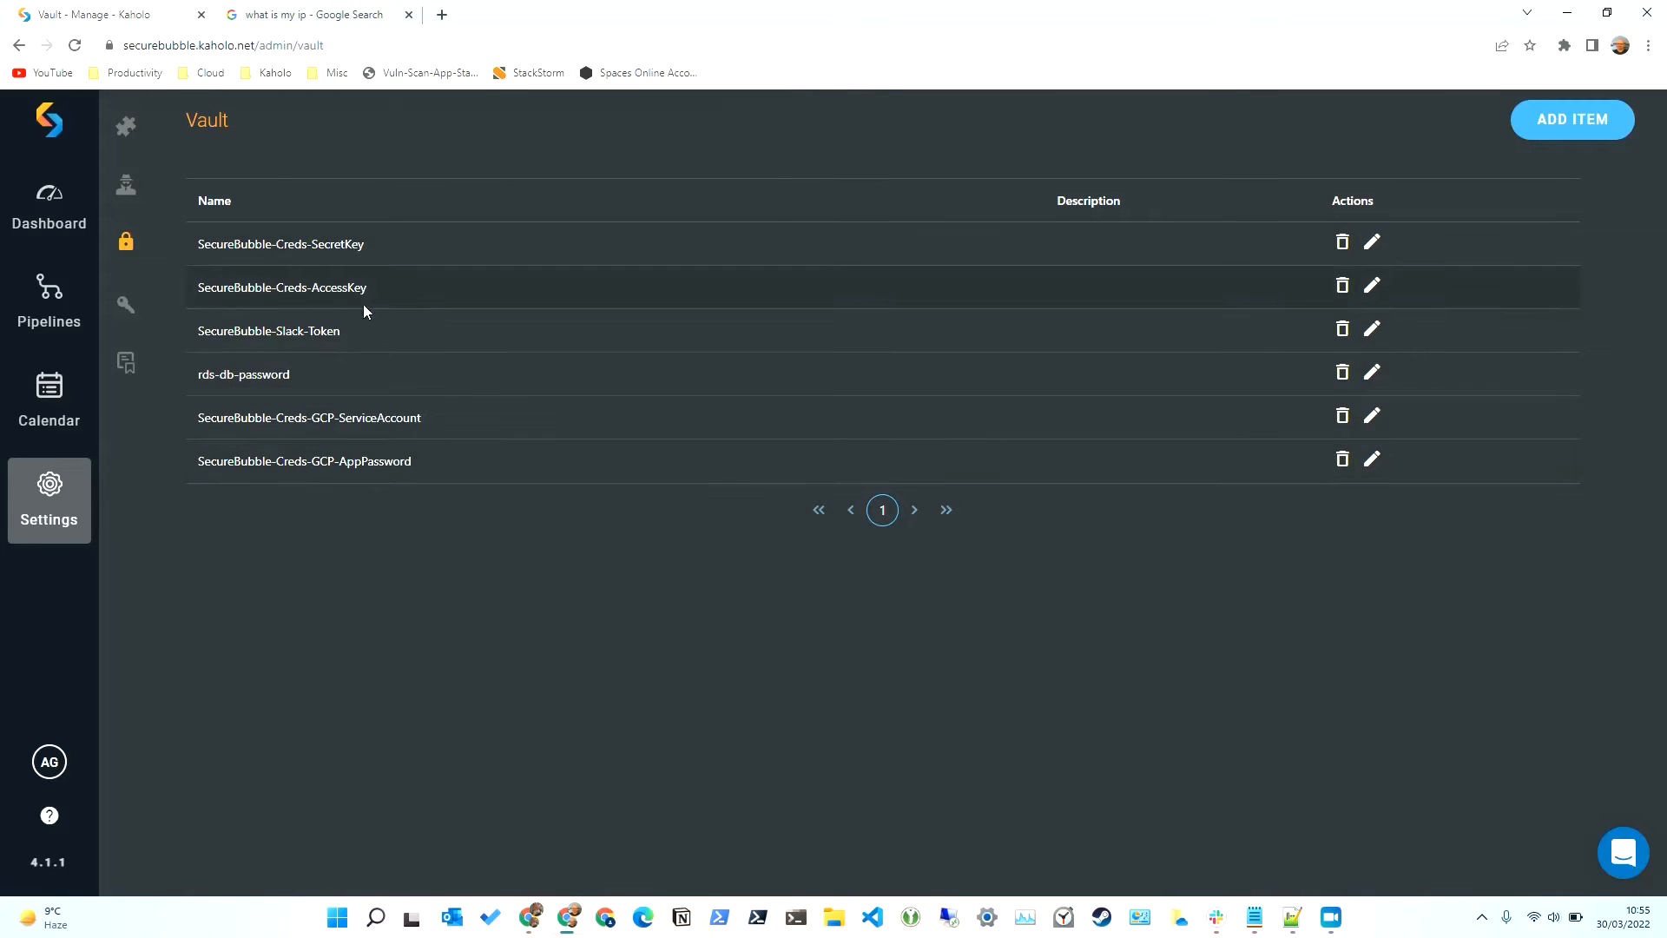
key("alt+Tab")
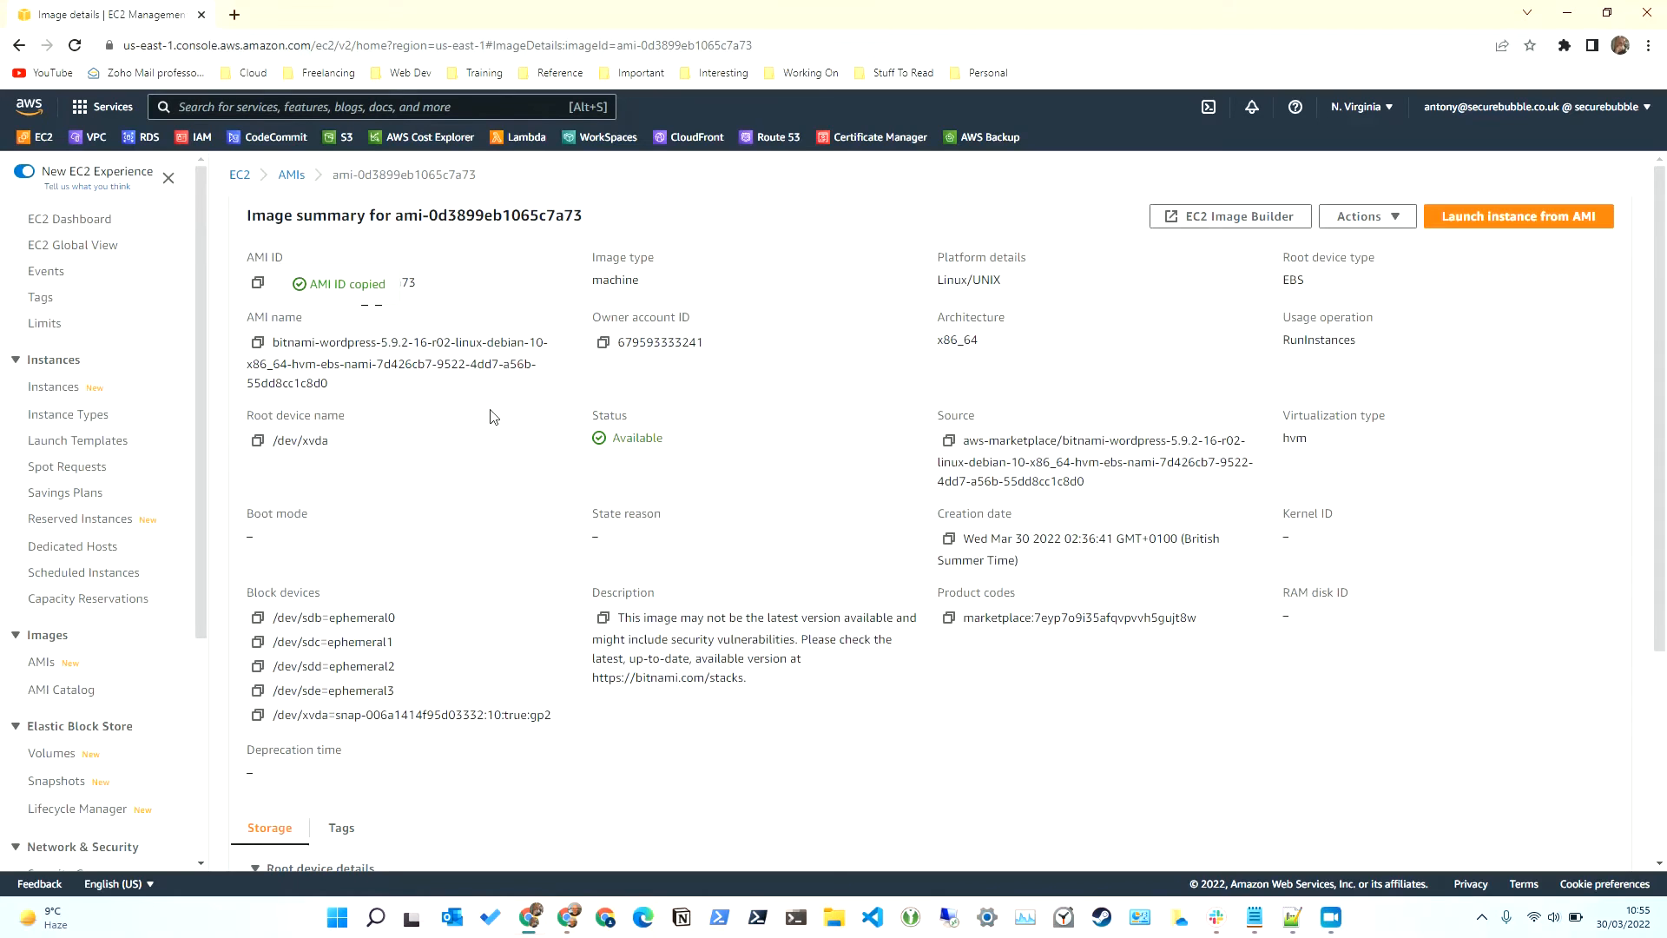
key("alt+Tab")
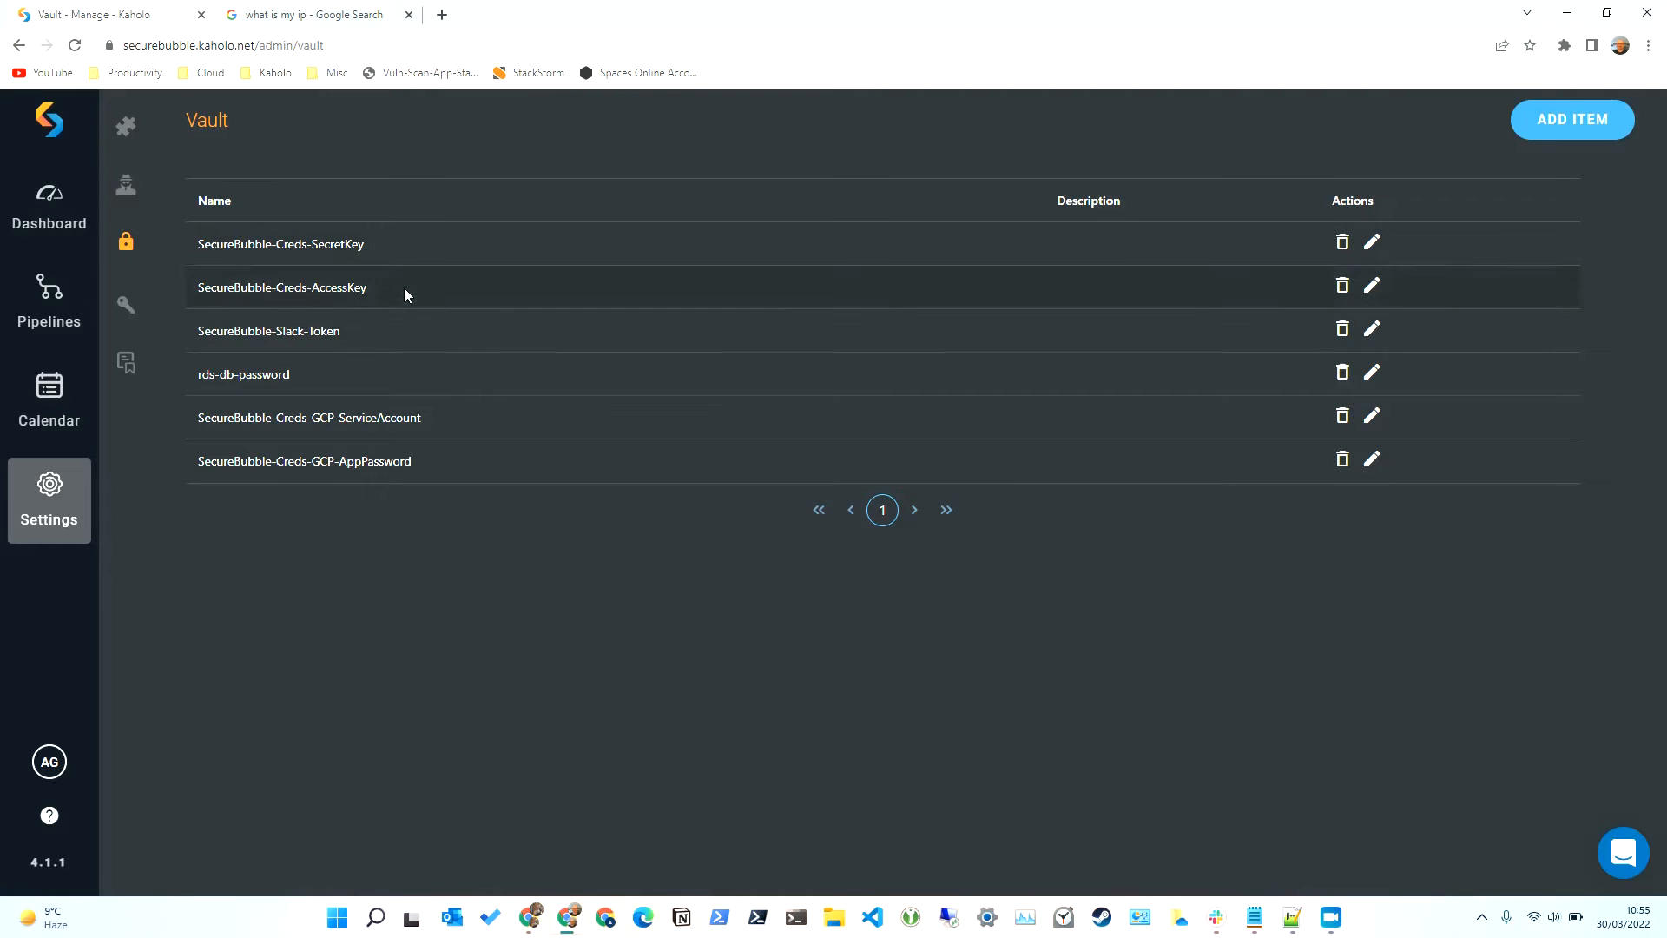
Step: Open the AWS-Basic-Wordpress-Deployment pipeline and execute it with the Wordpress-Template configuration
left_click(53, 291)
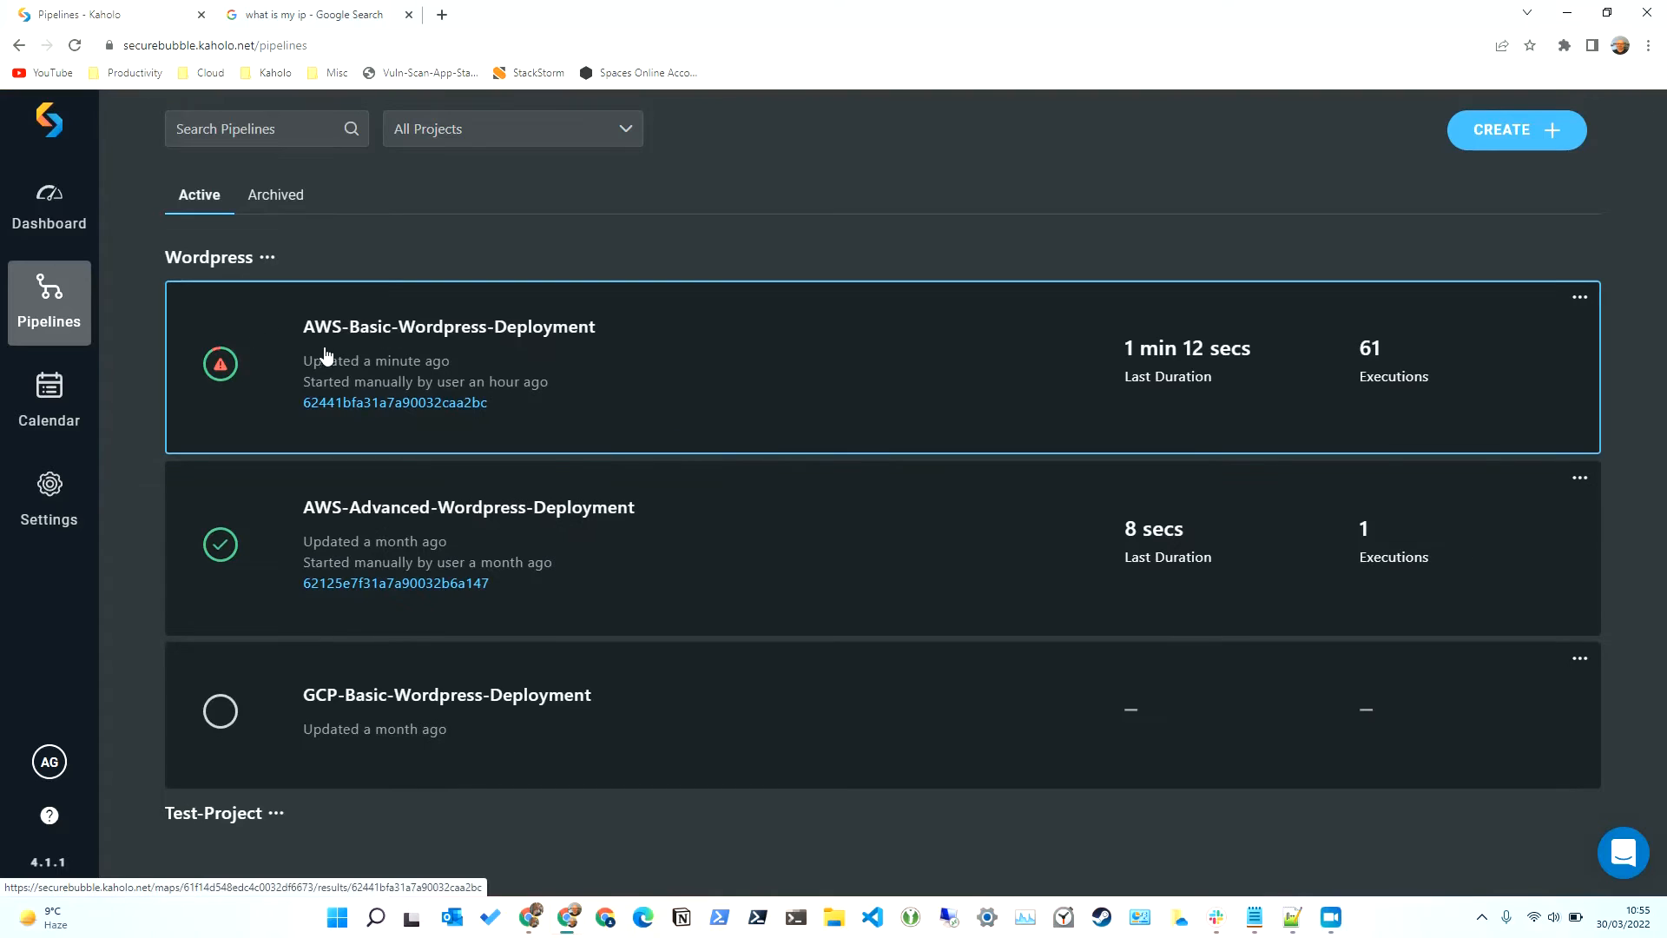
left_click(526, 410)
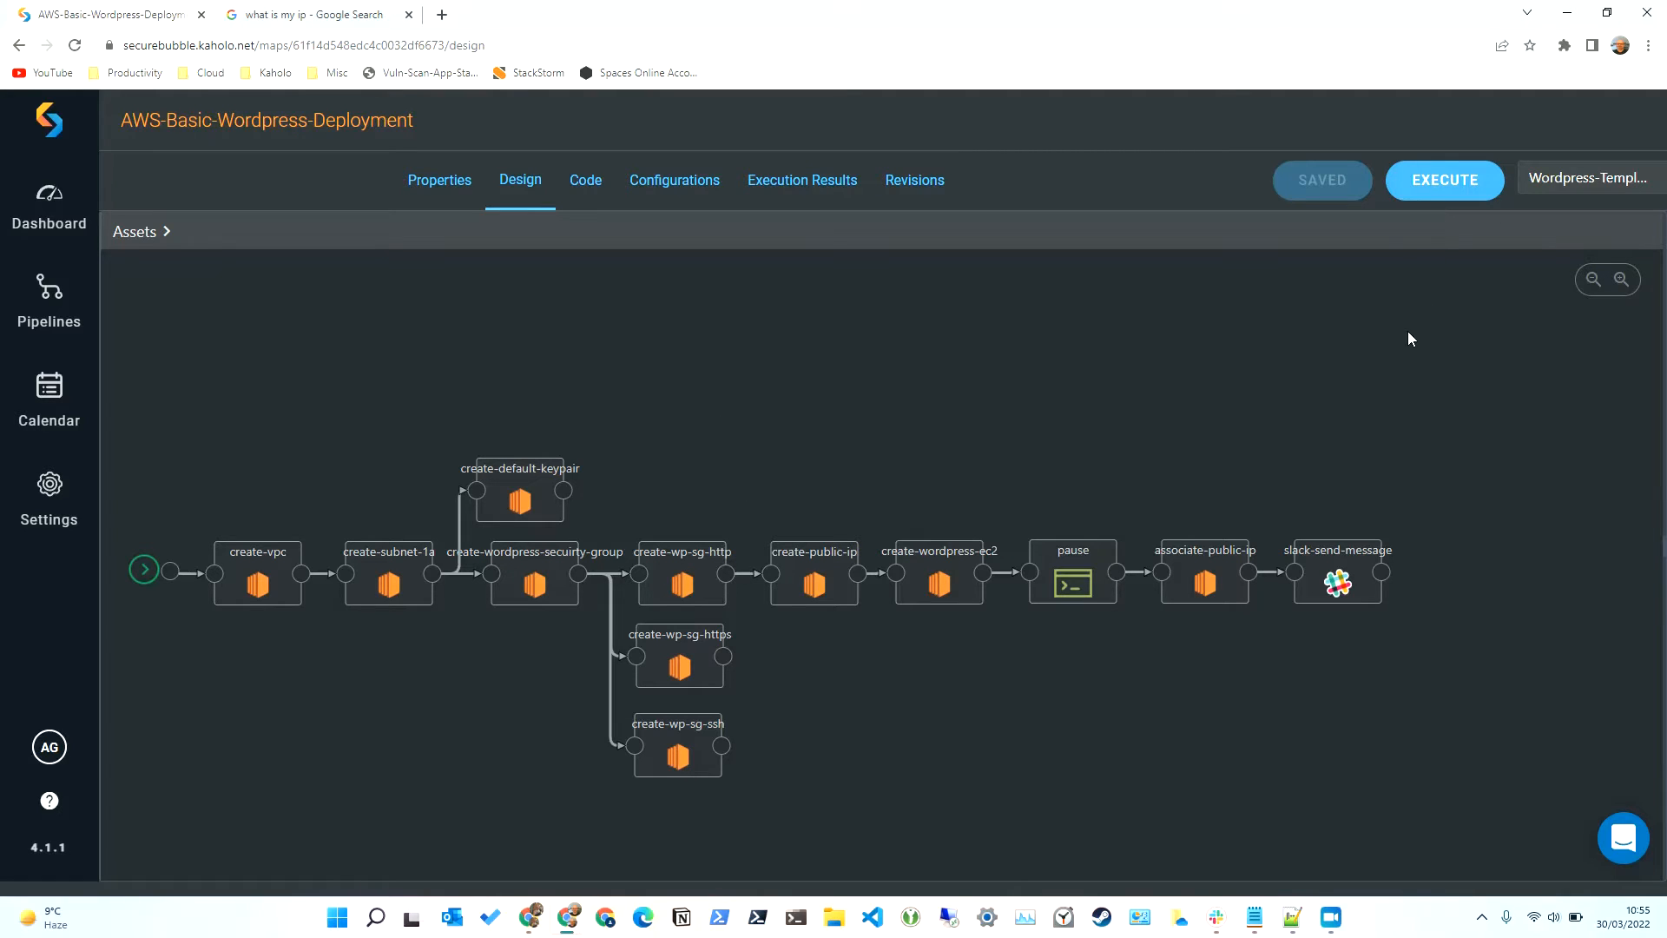
left_click(1445, 193)
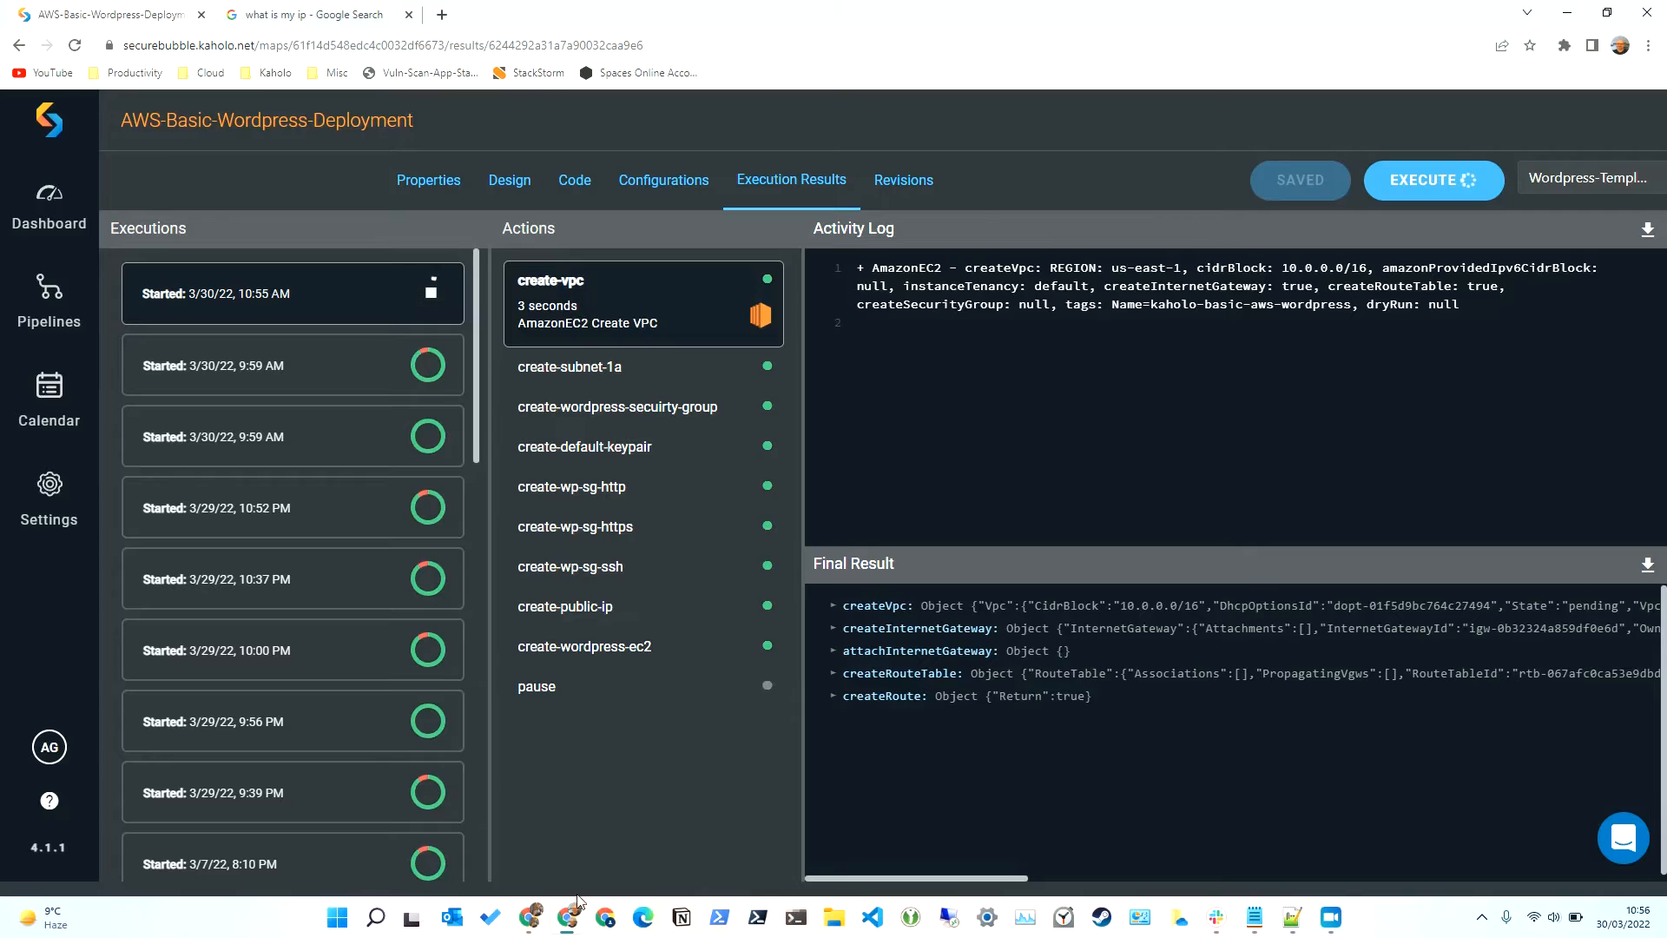
Step: List the instances in the EC2 console and refresh the list to follow the state of the new WordPress instance
left_click(530, 917)
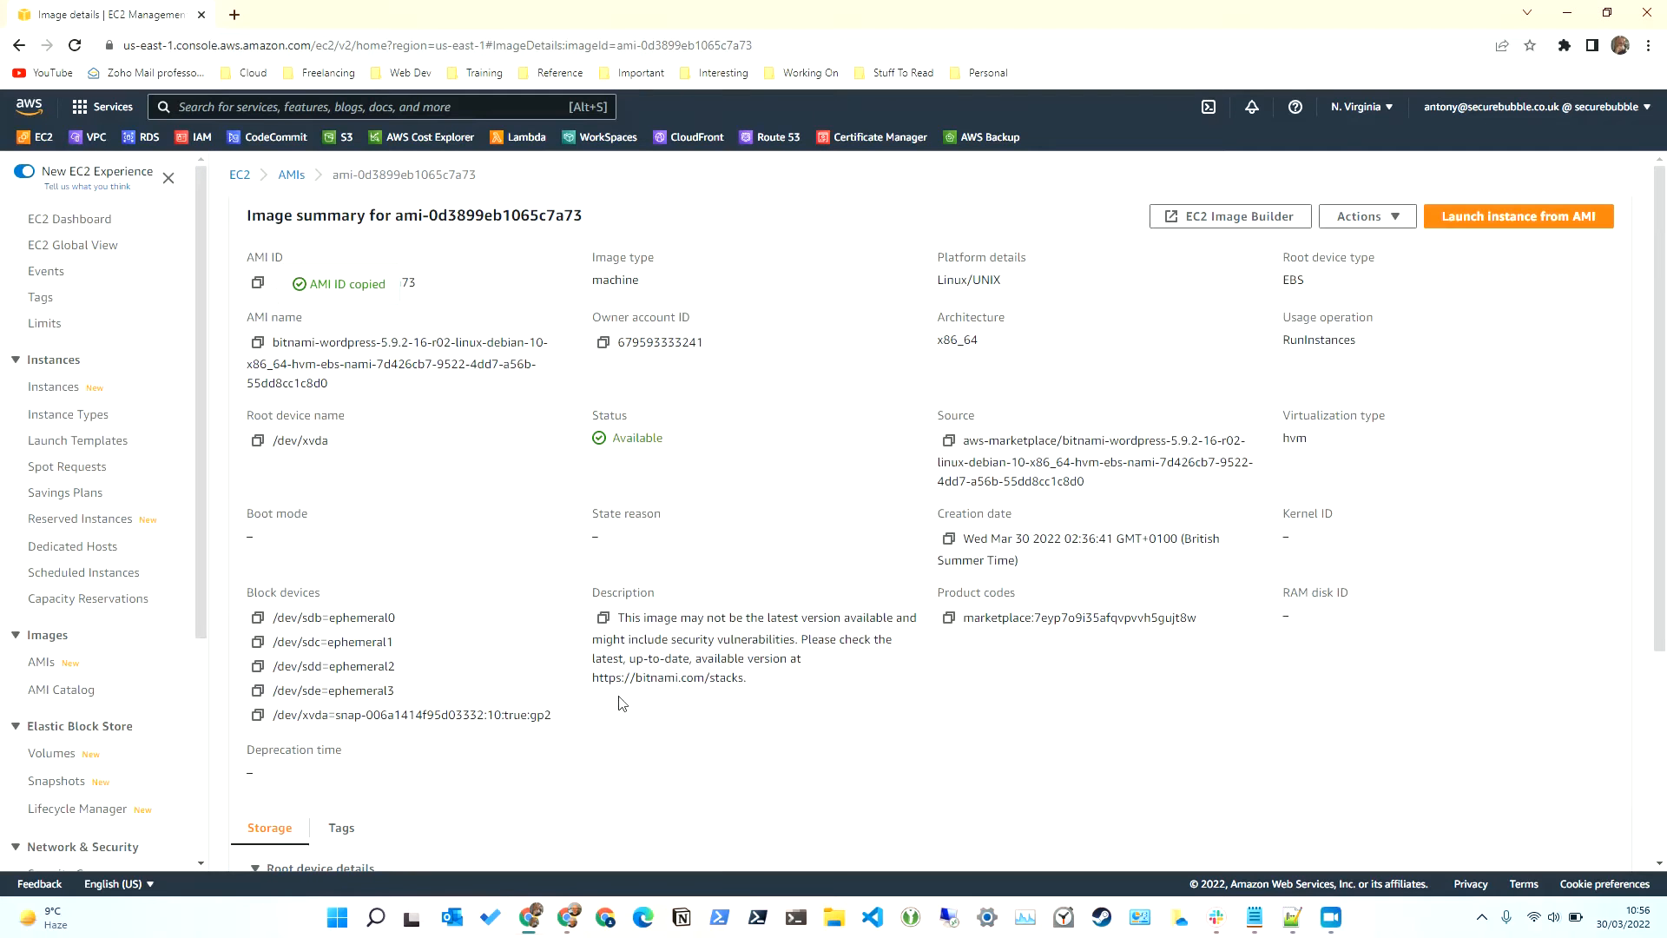
left_click(61, 386)
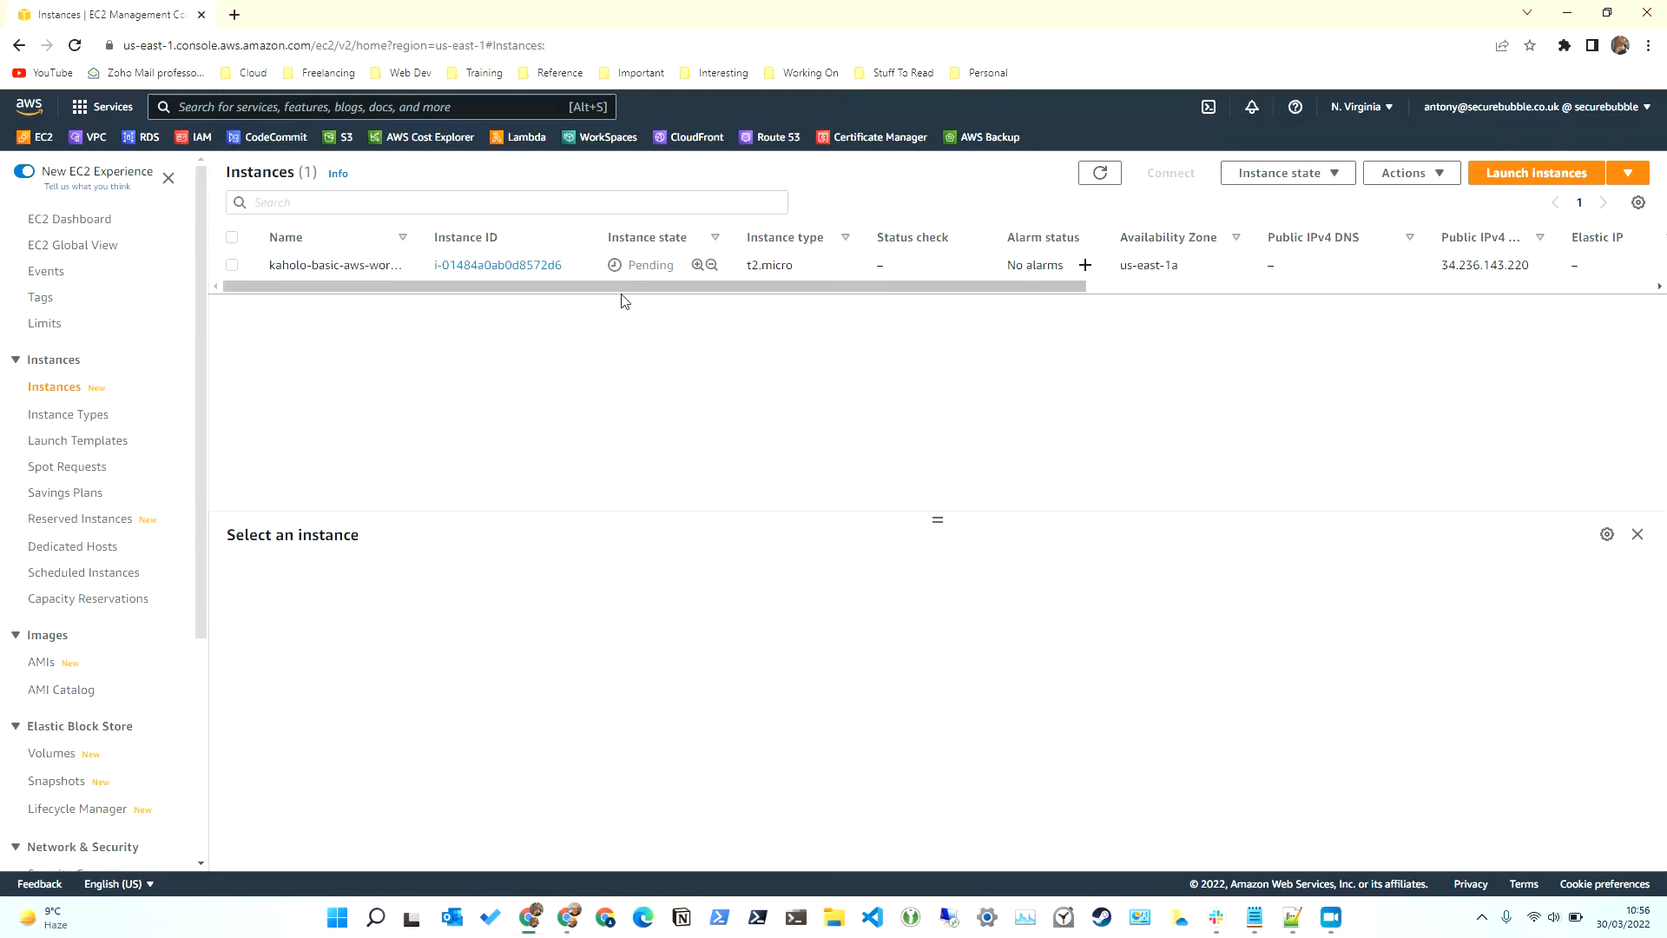
key("alt+Tab")
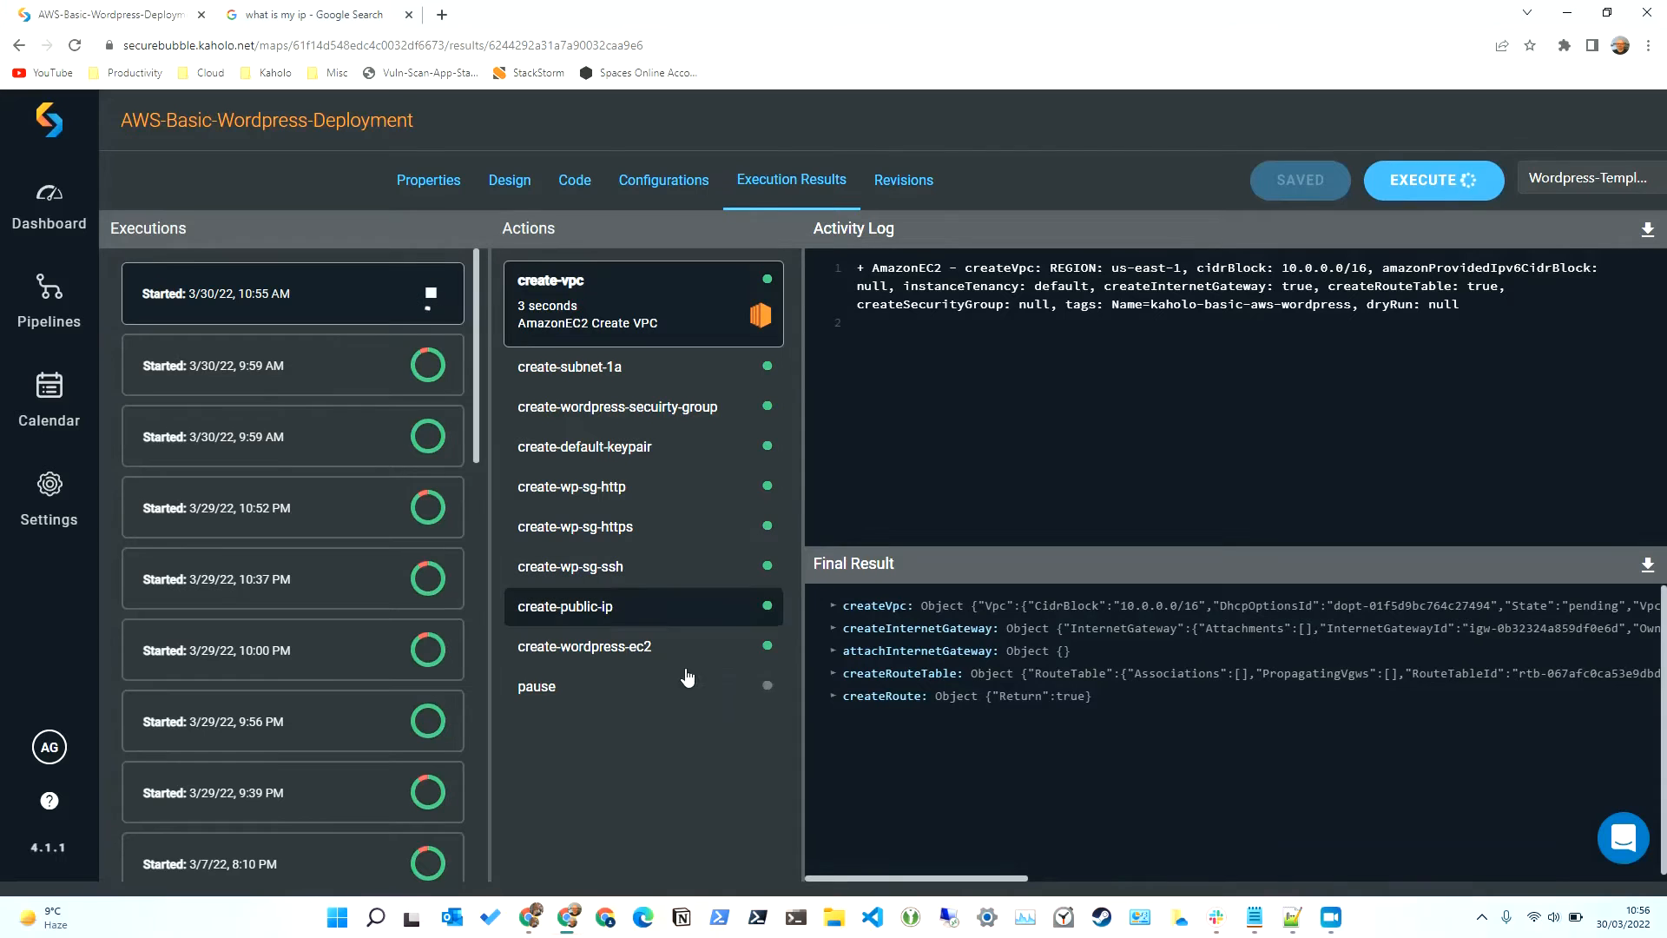
key("alt+Tab")
left_click(1100, 173)
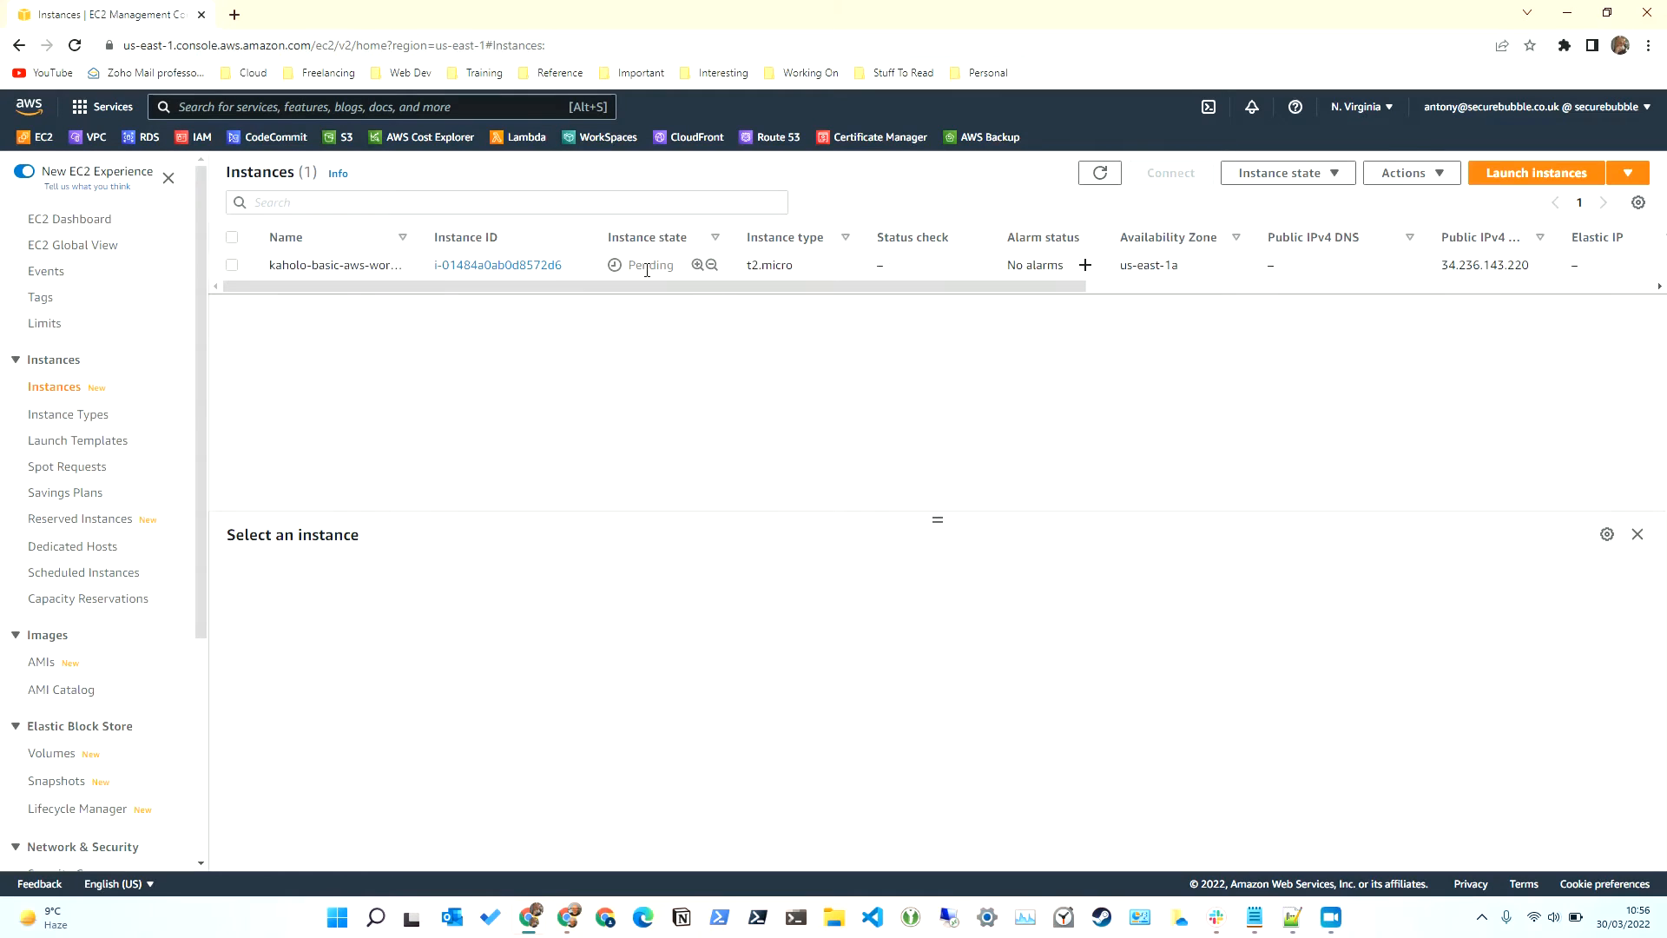
left_click(1107, 180)
left_click(1101, 175)
left_click(1102, 177)
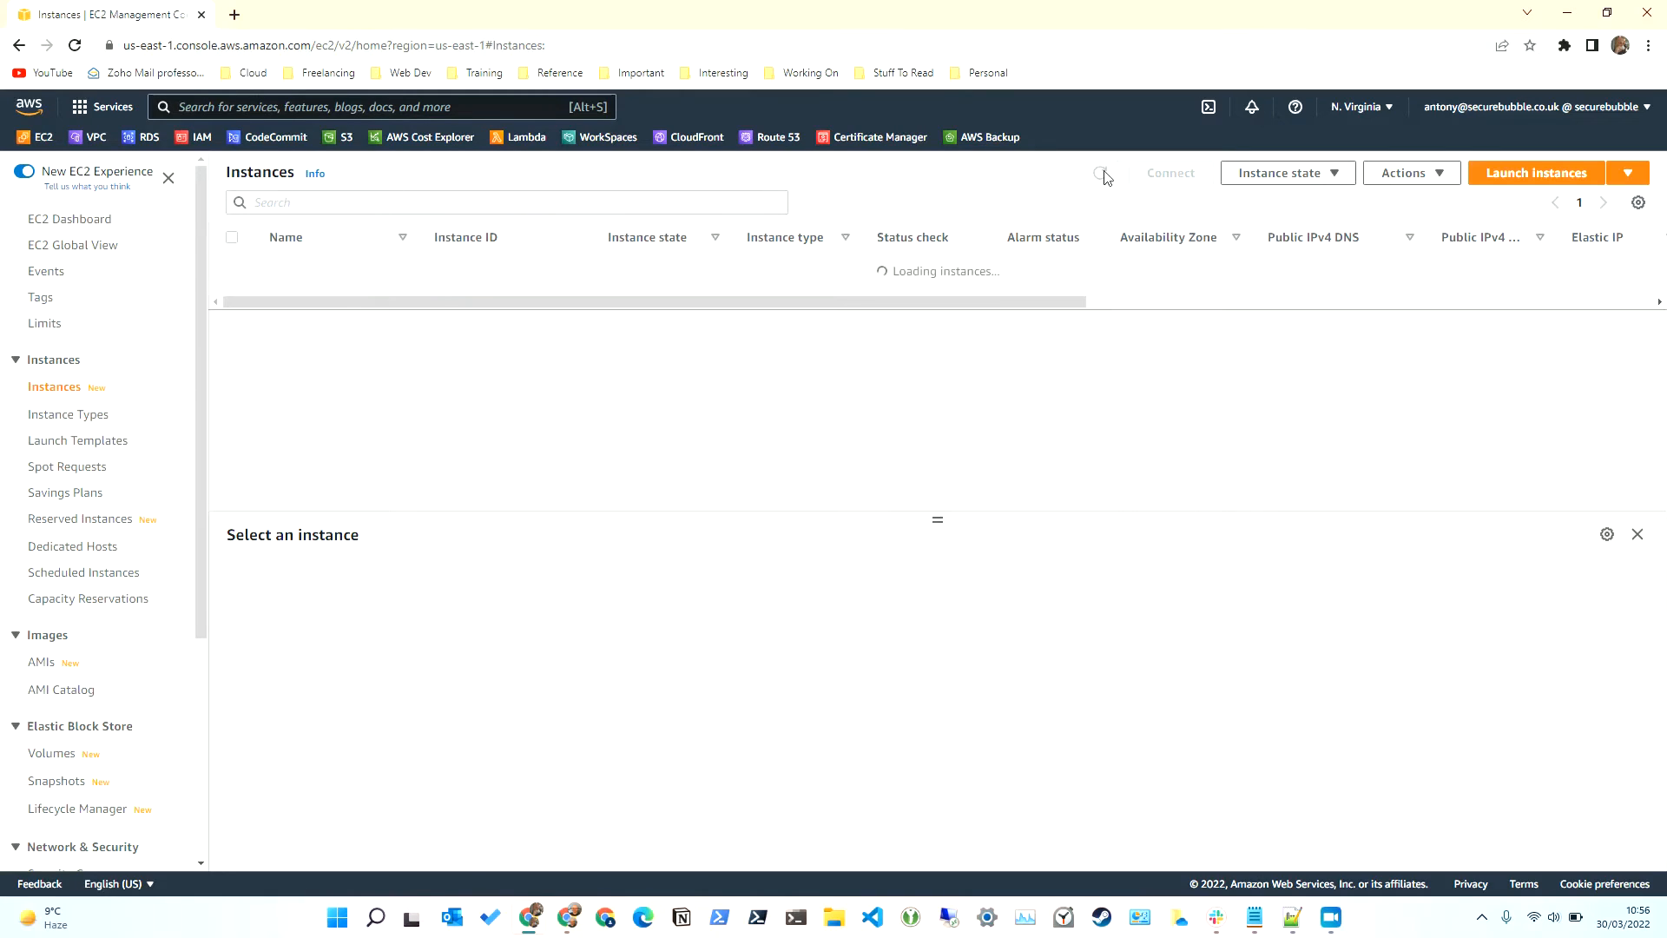
Step: Check the running pipeline's execution progress in Kaholo, and refresh the EC2 instance list again
left_click(568, 917)
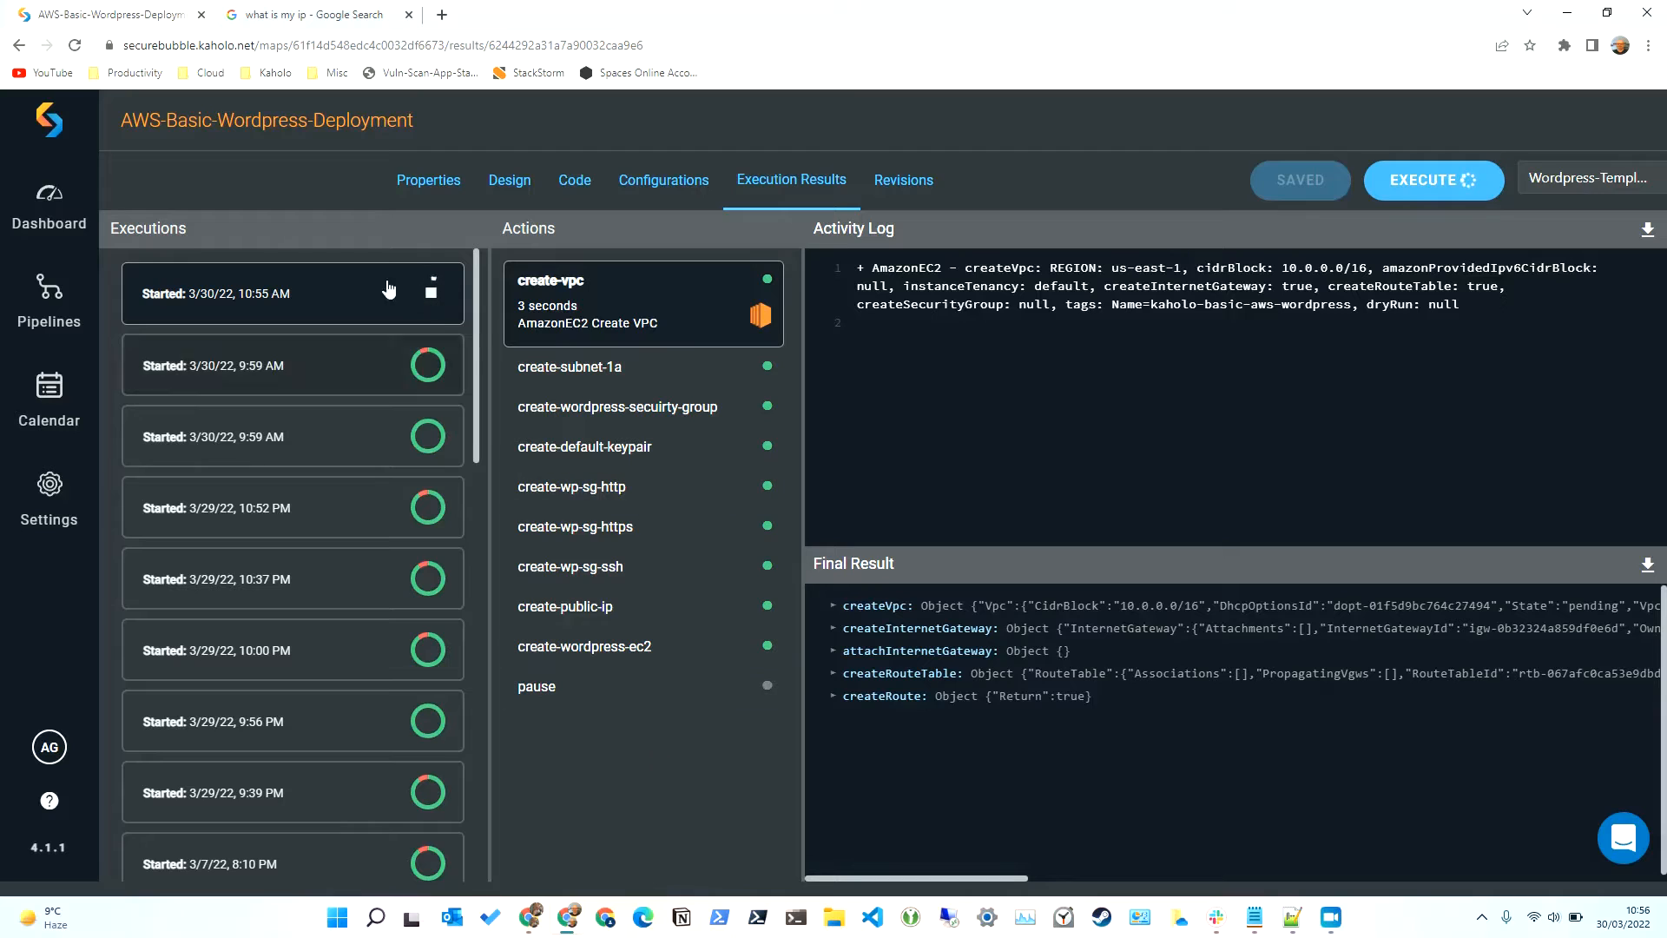
key("alt+Tab")
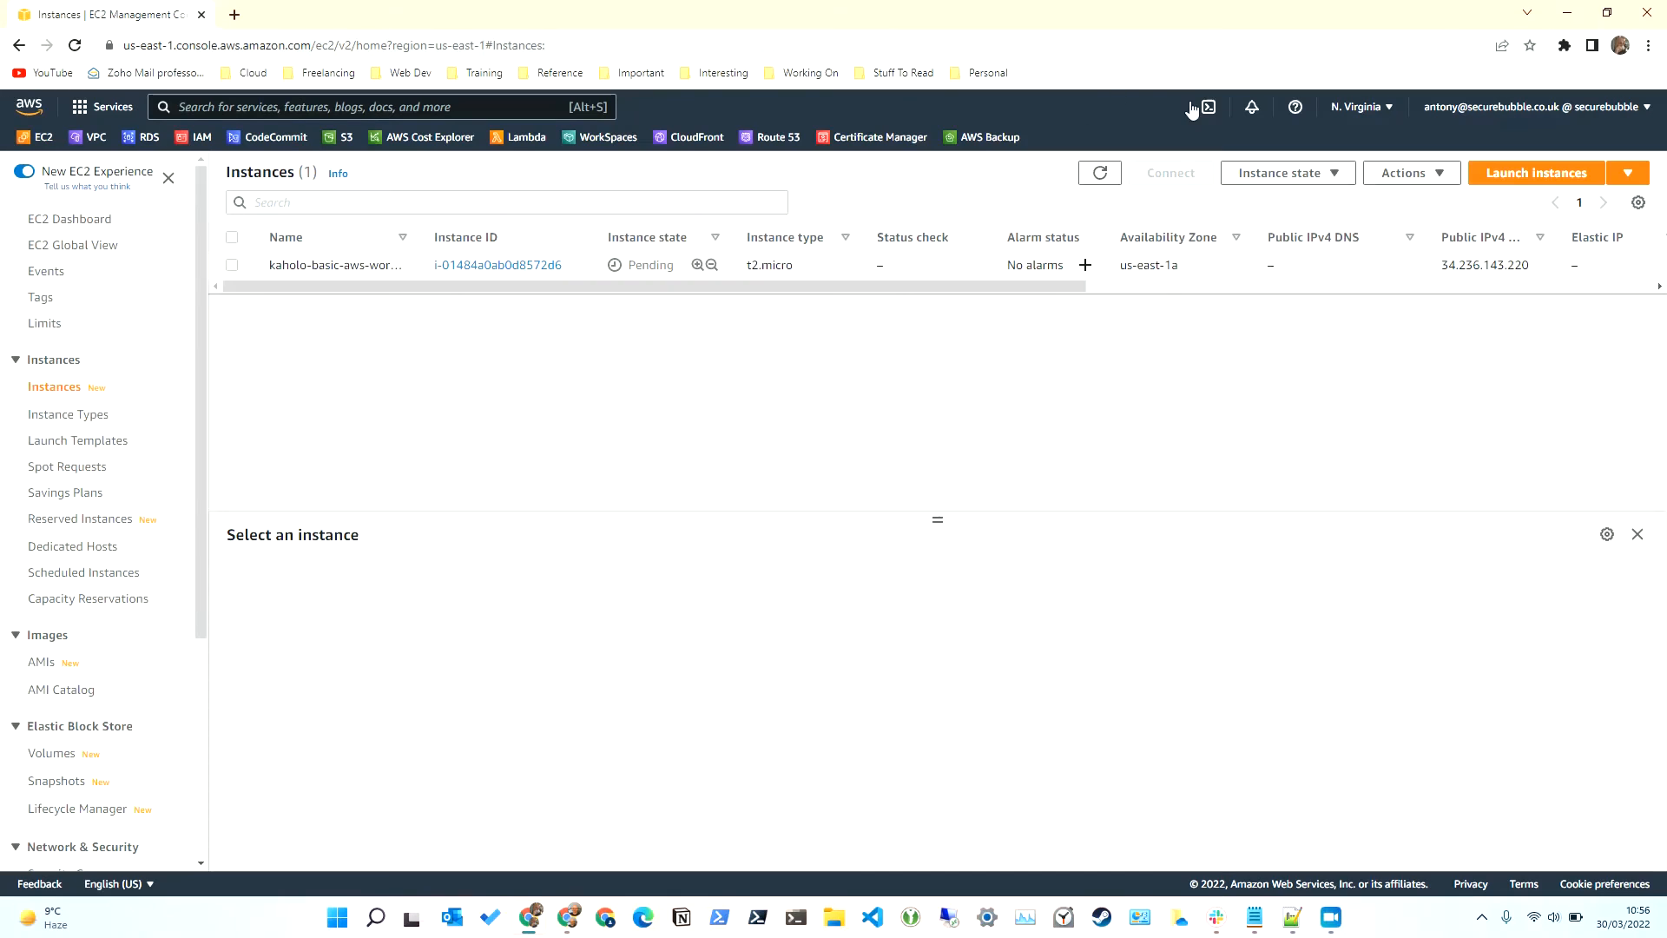
left_click(1100, 173)
left_click(1100, 172)
left_click(1101, 179)
left_click(1103, 179)
Step: Review the pipeline's execution results in Kaholo and view the build notification in the kaholo-notifications Slack channel
key("alt+Tab")
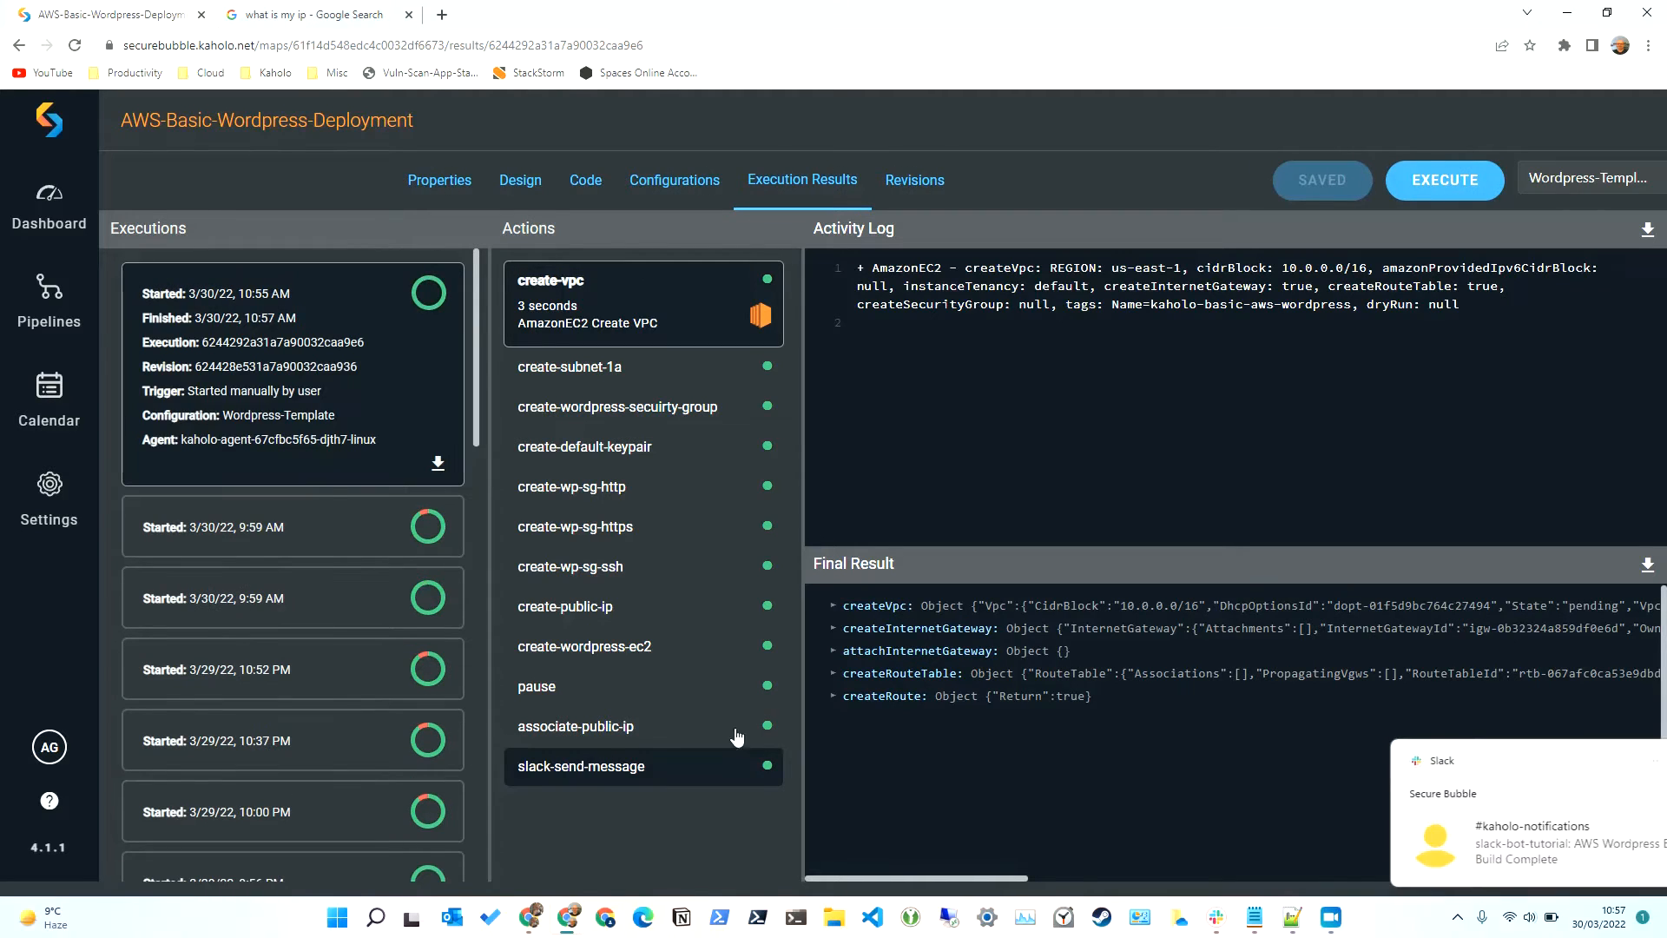
left_click(1494, 853)
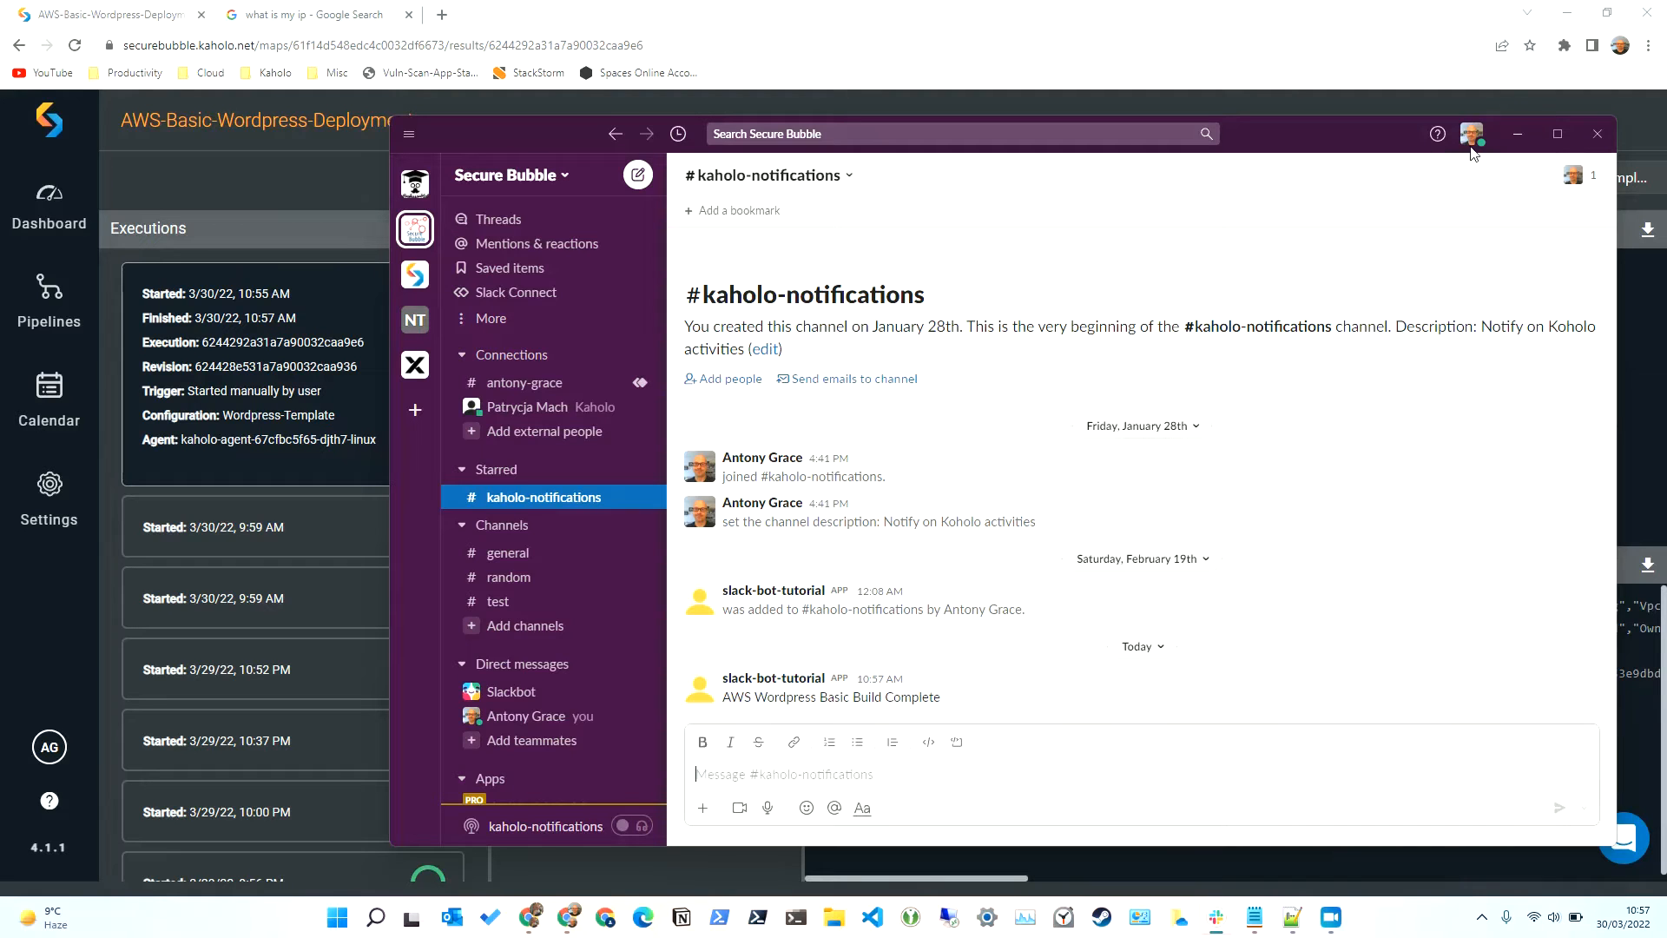
left_click(1518, 134)
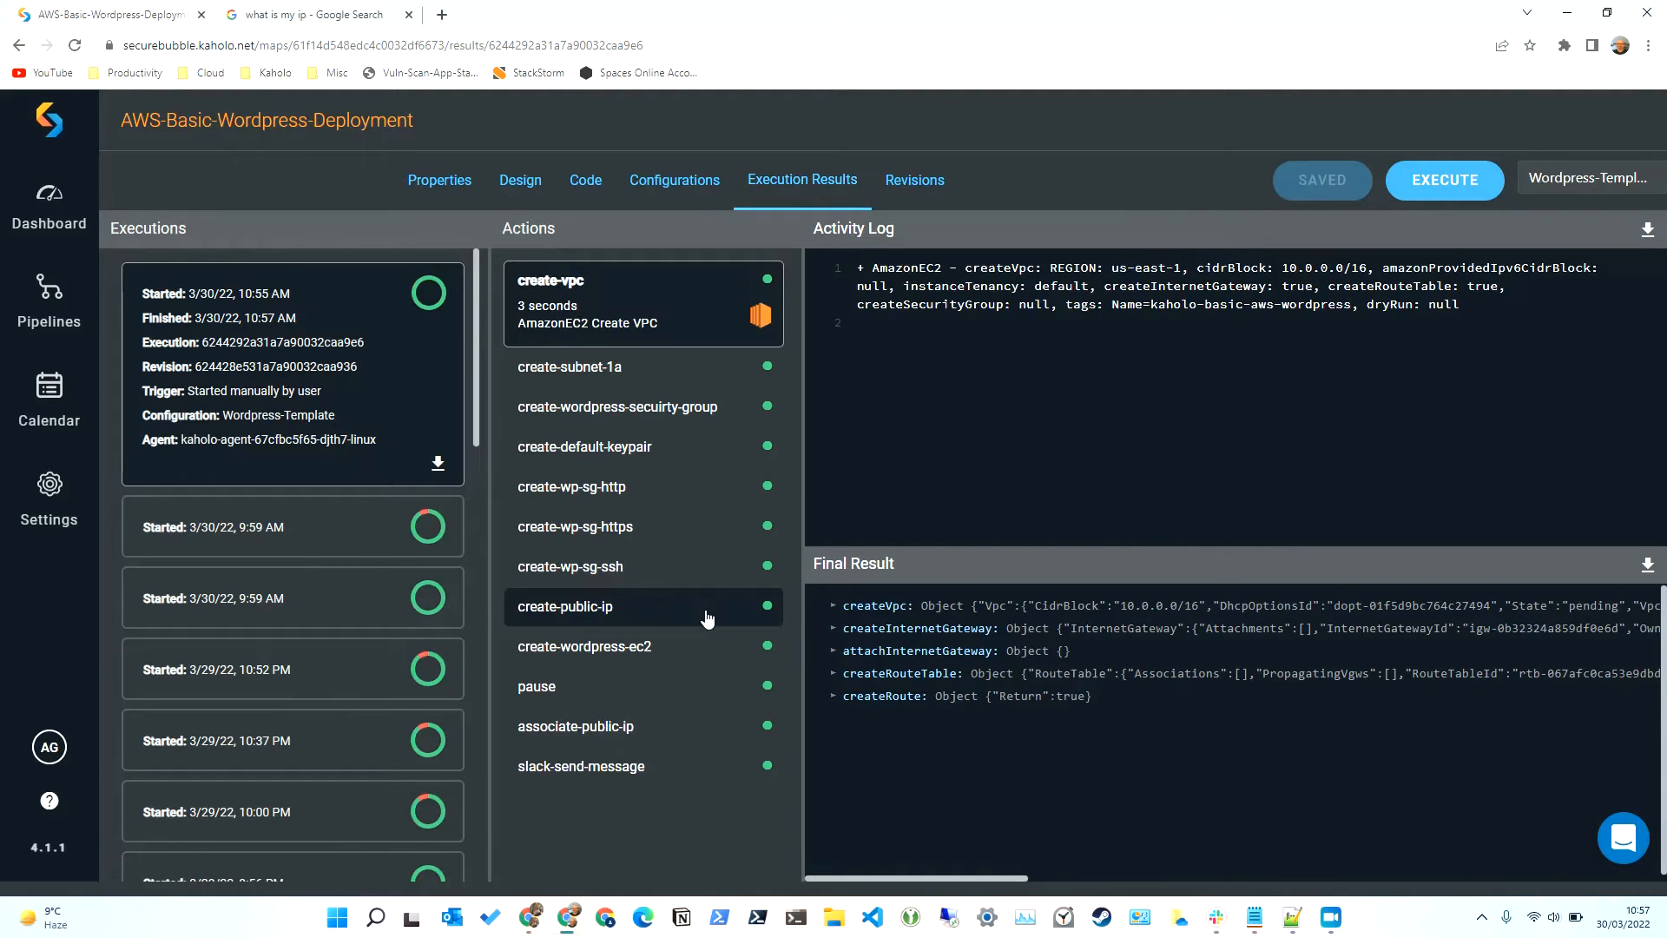
Step: Select the kaholo-basic-aws-wordpress instance in the EC2 console and open its public IPv4 address in a browser tab
mouse_move(529, 920)
left_click(556, 816)
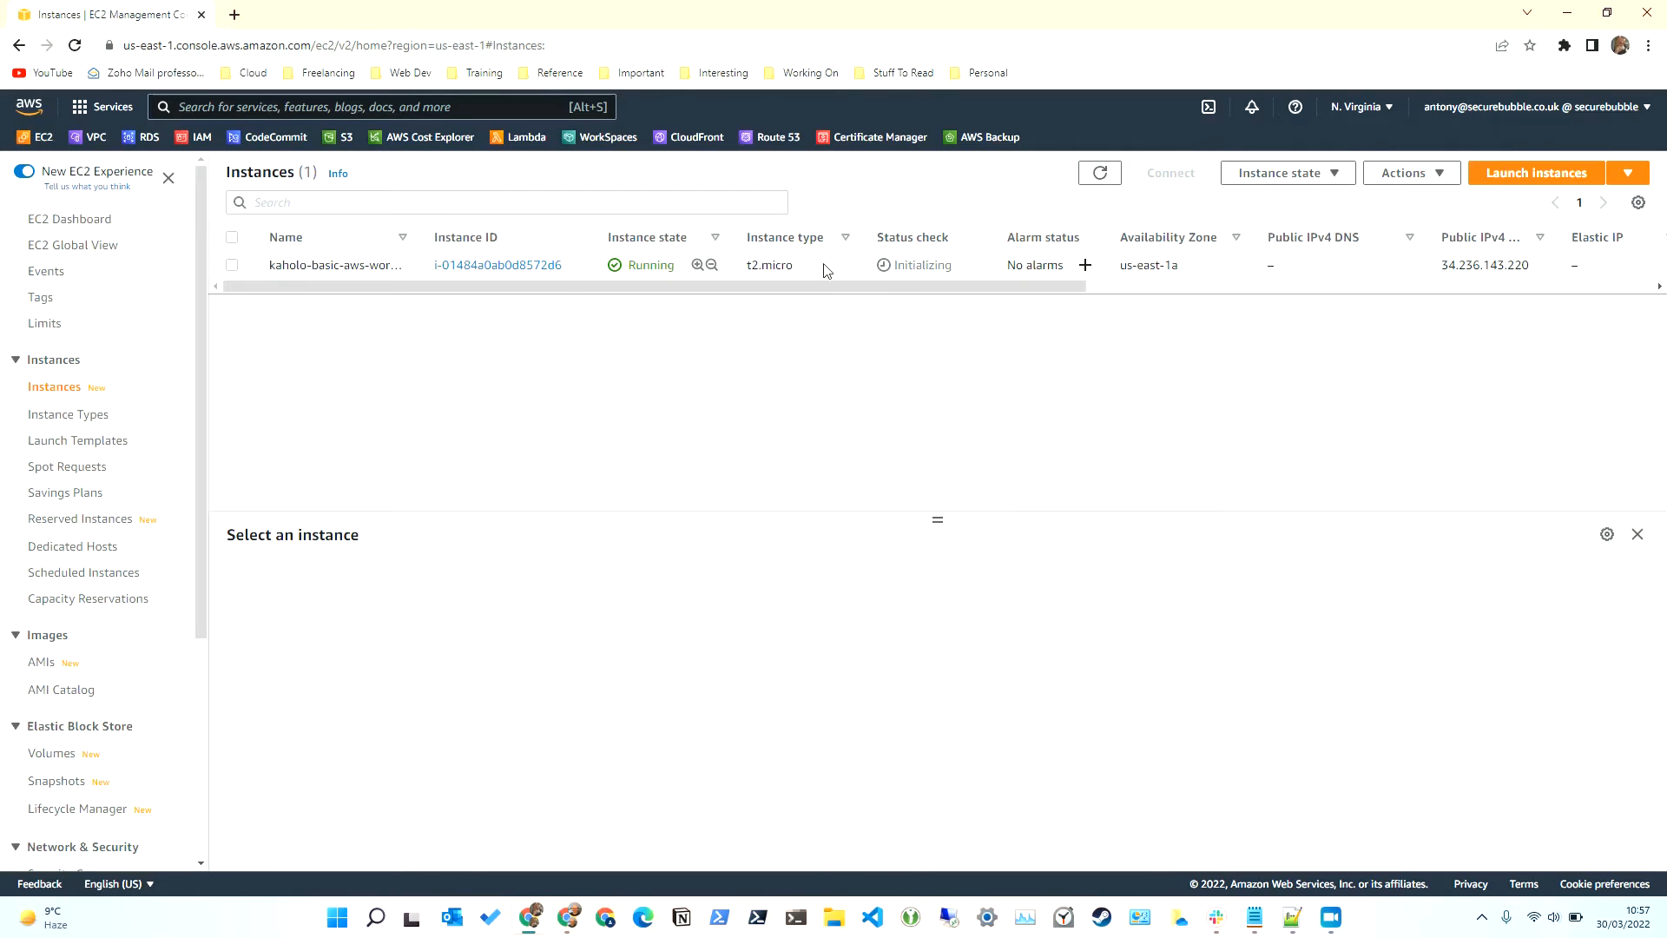
left_click(318, 268)
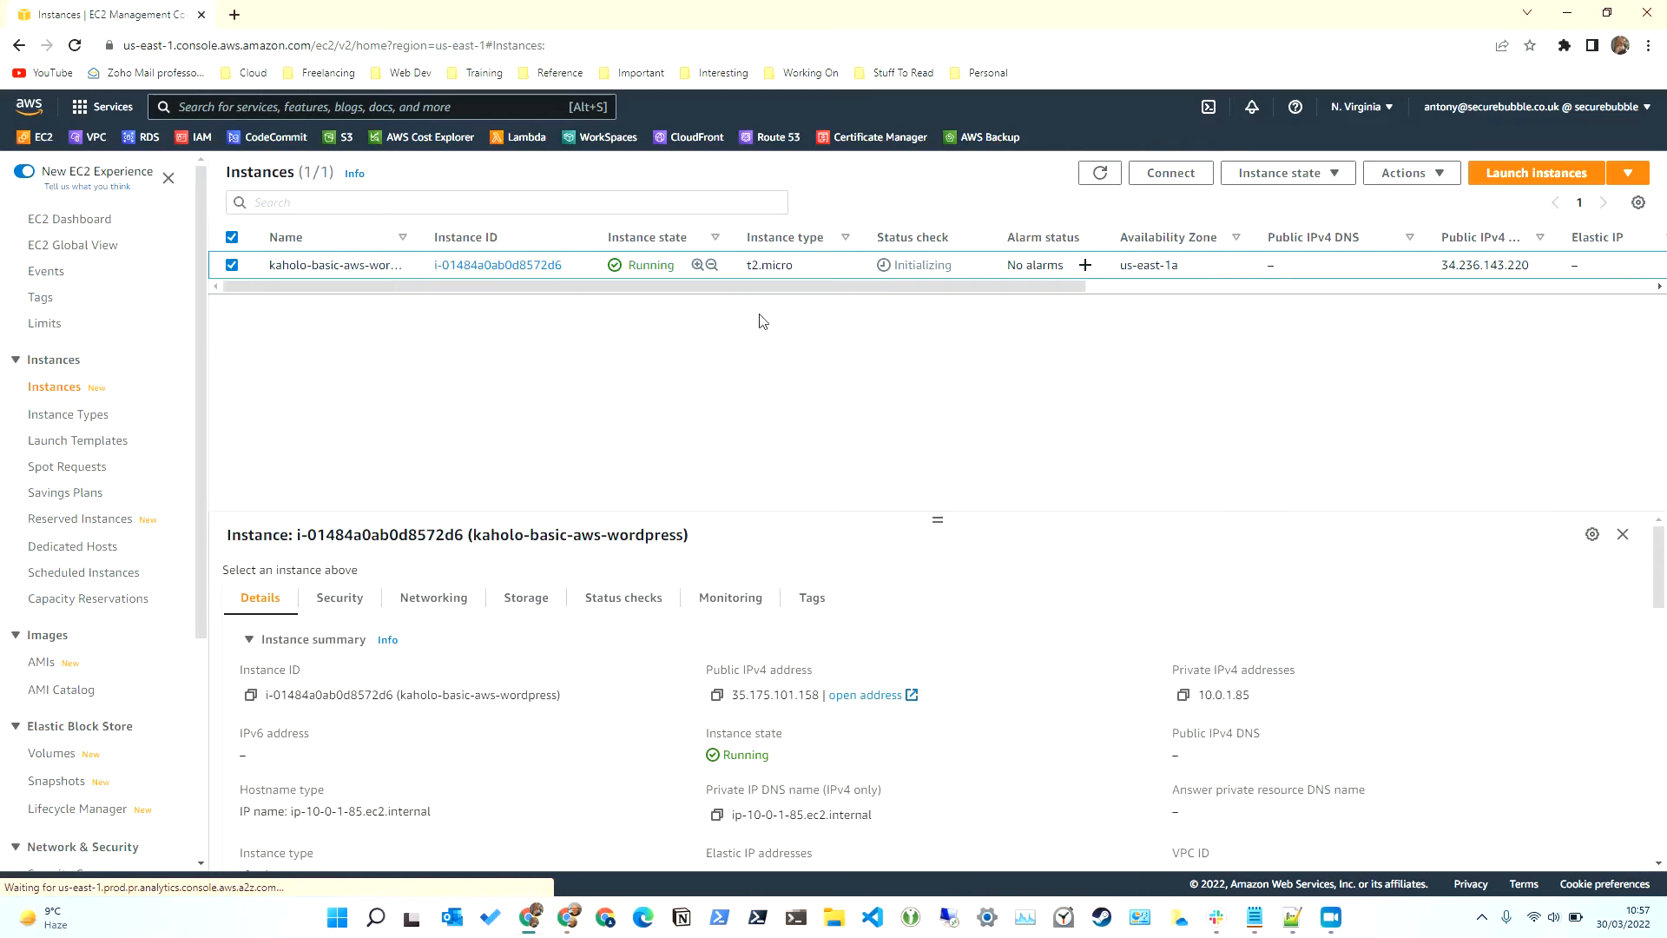
left_click(867, 696)
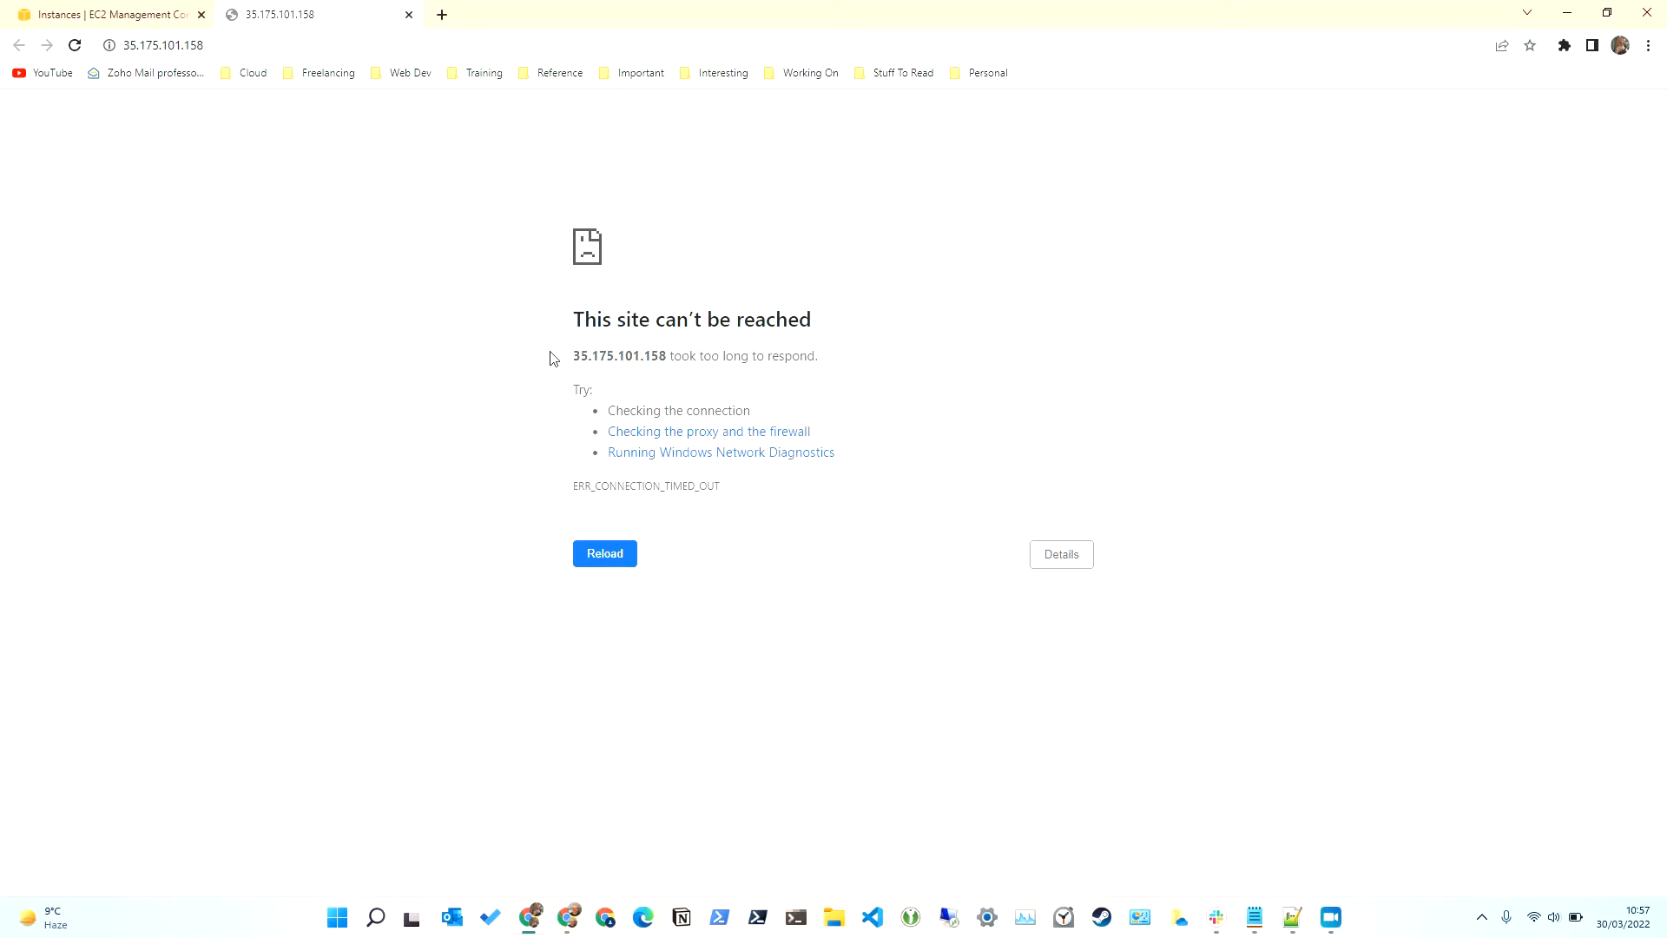
Step: Check the WordPress instance's status in the EC2 console and return to the site's browser tab
left_click(95, 16)
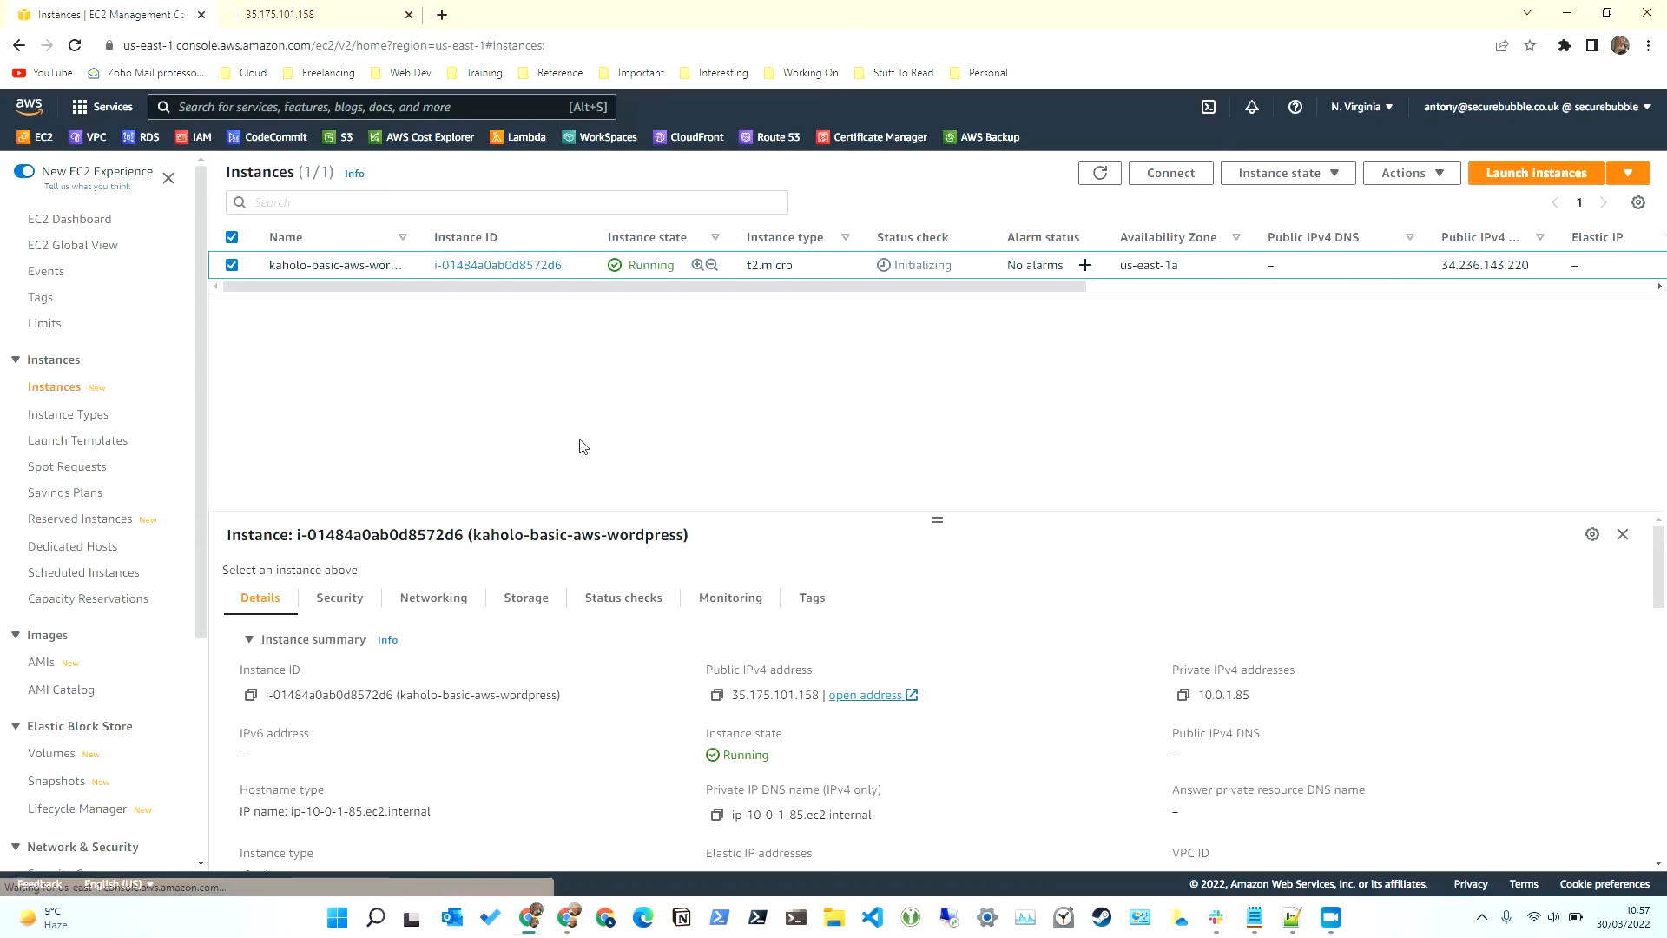
left_click(339, 18)
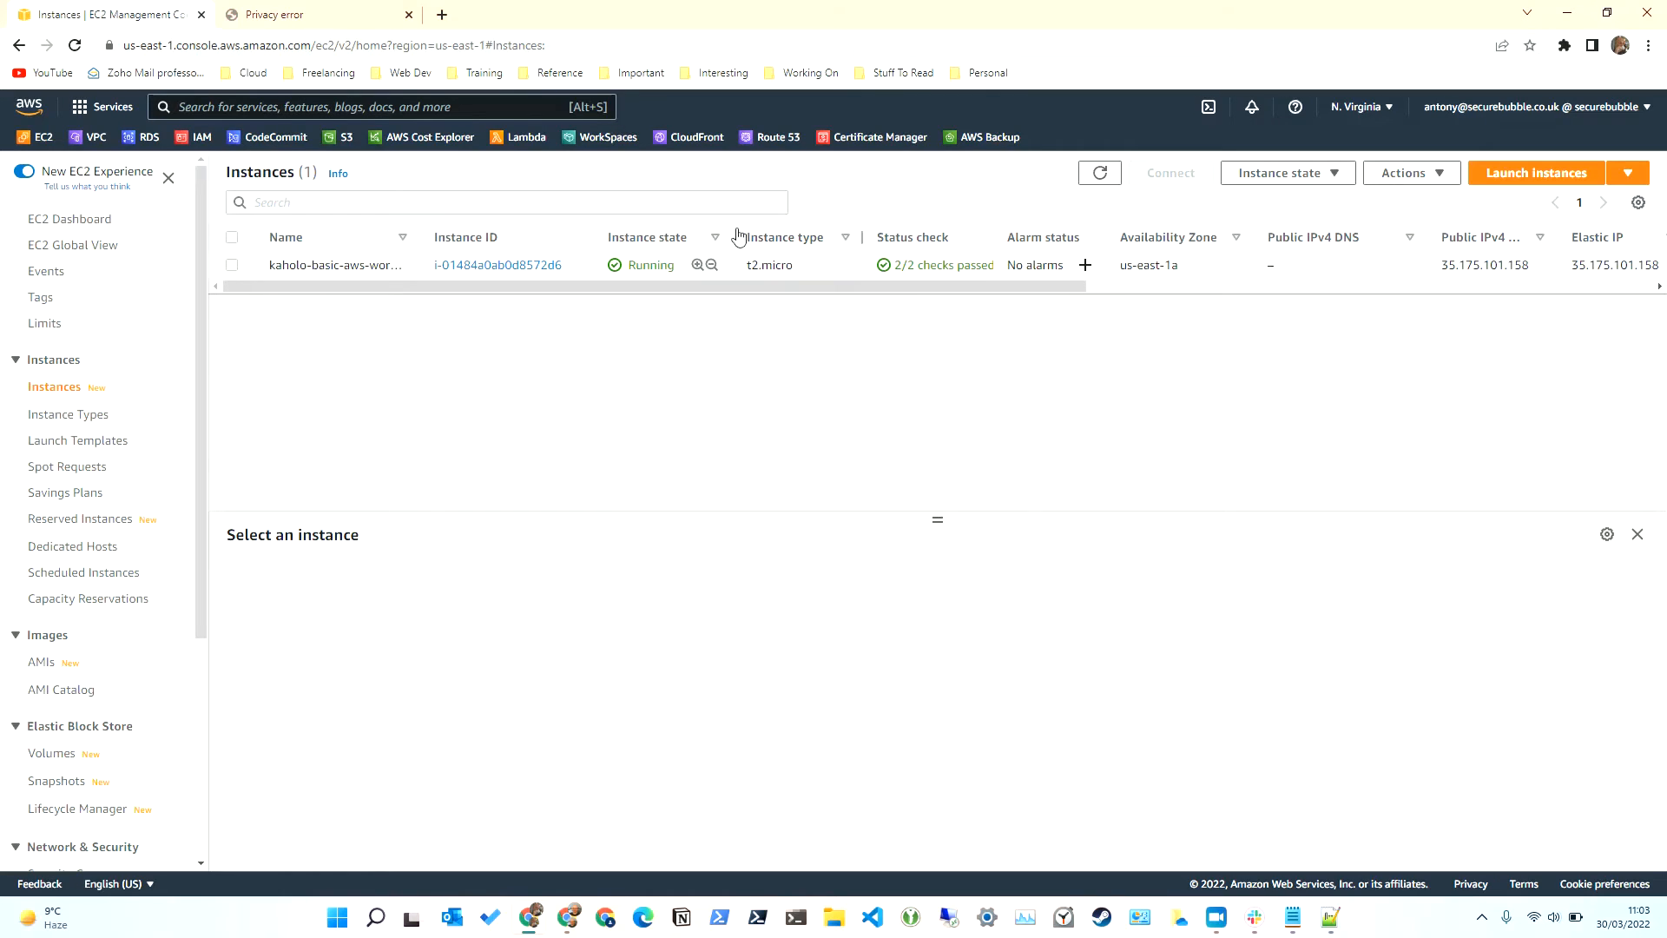
left_click(304, 13)
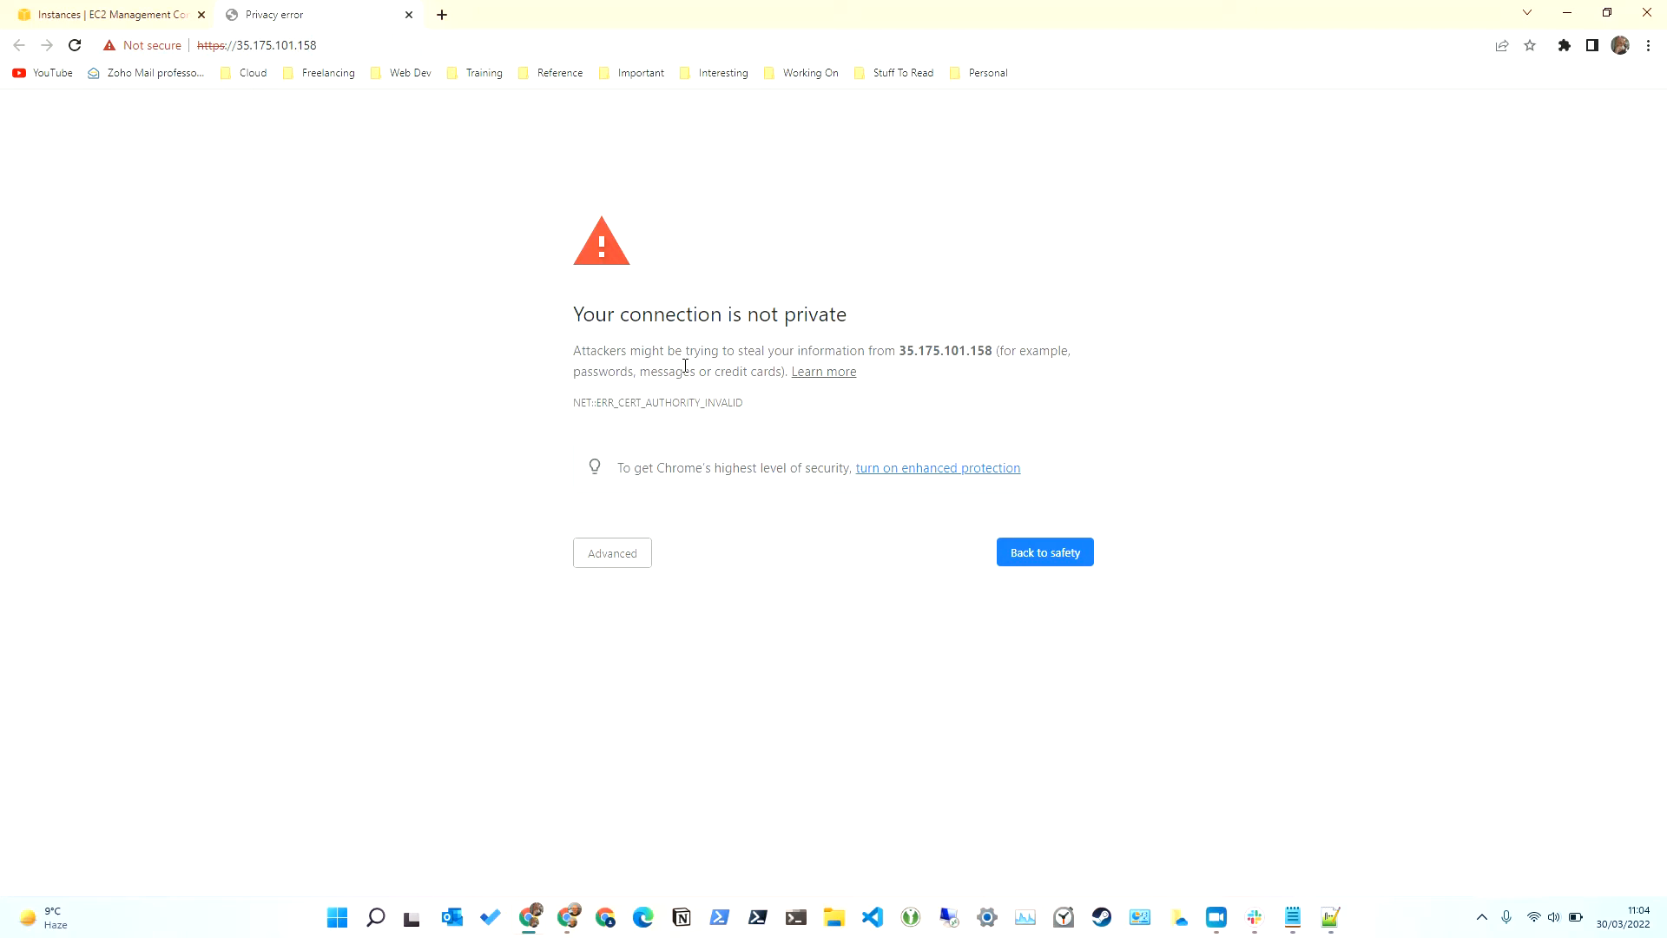
Step: Proceed past the certificate warning to 35.175.101.158 and look over the WordPress blog's home page
left_click(608, 554)
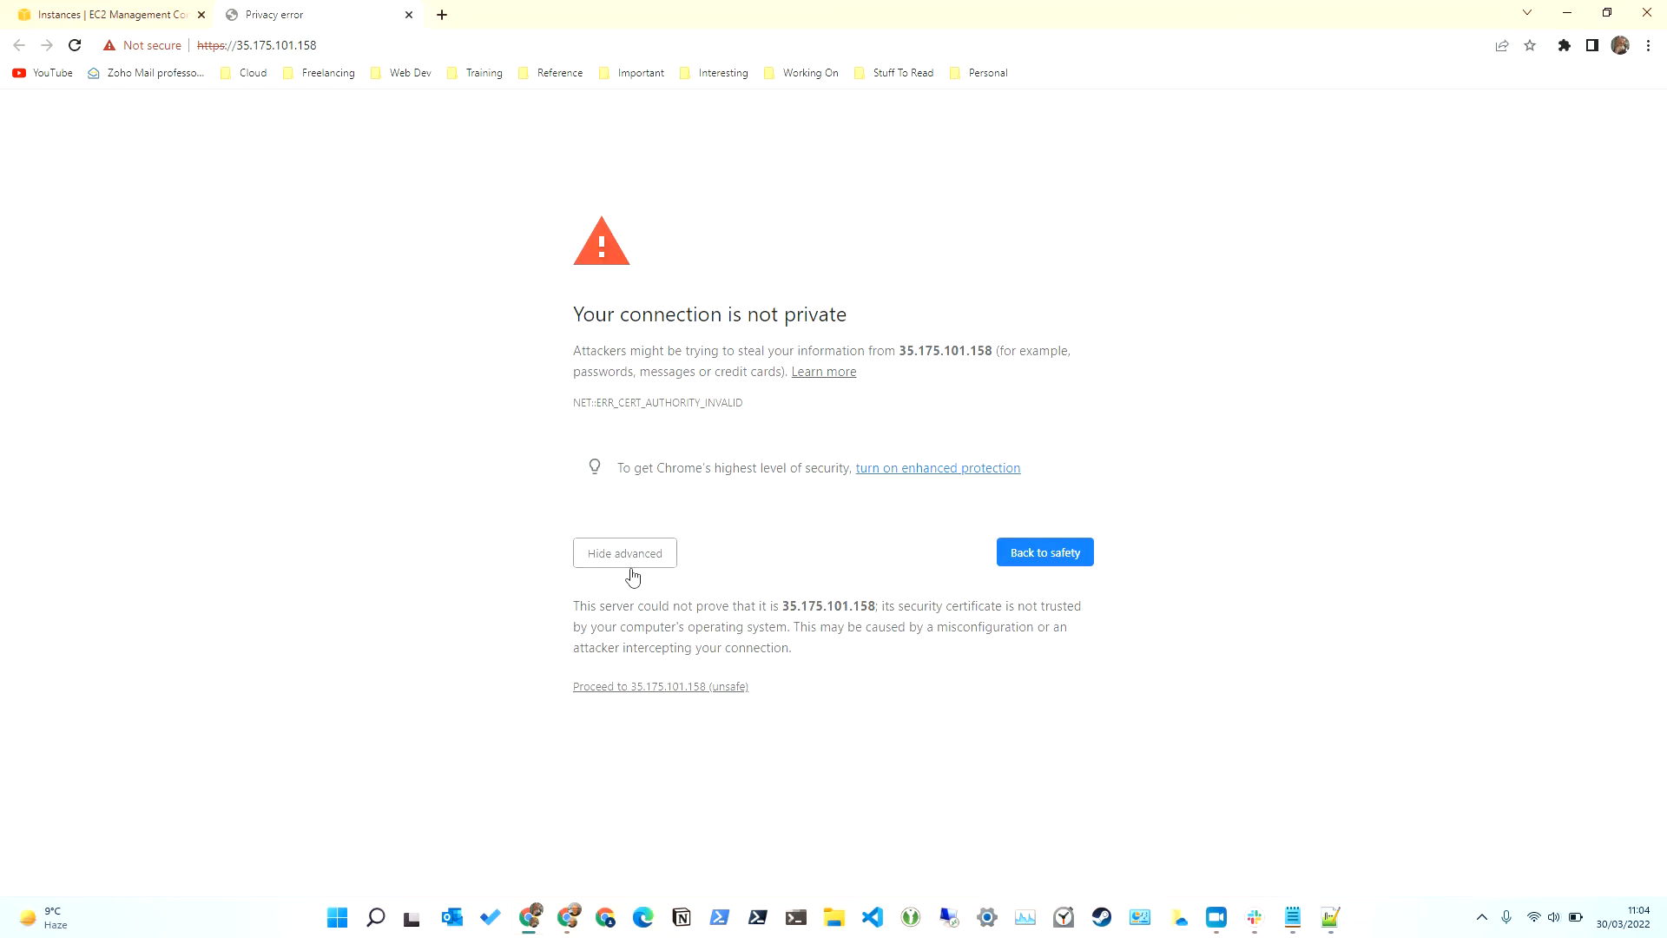
left_click(665, 687)
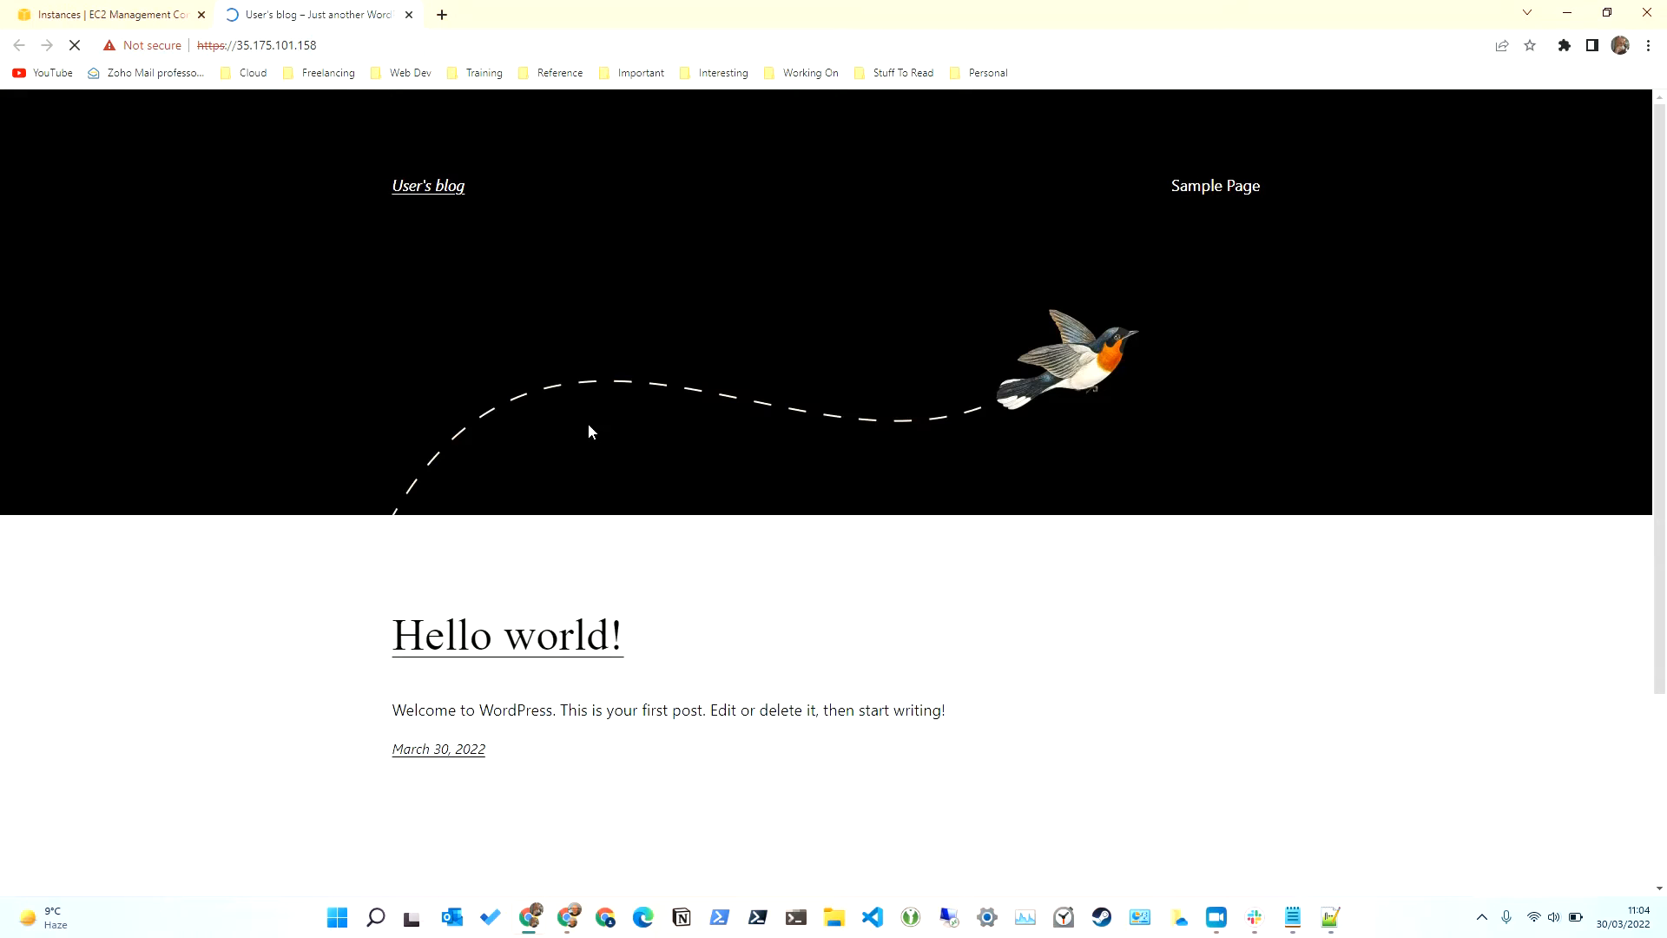
scroll(600, 547, "down", 3)
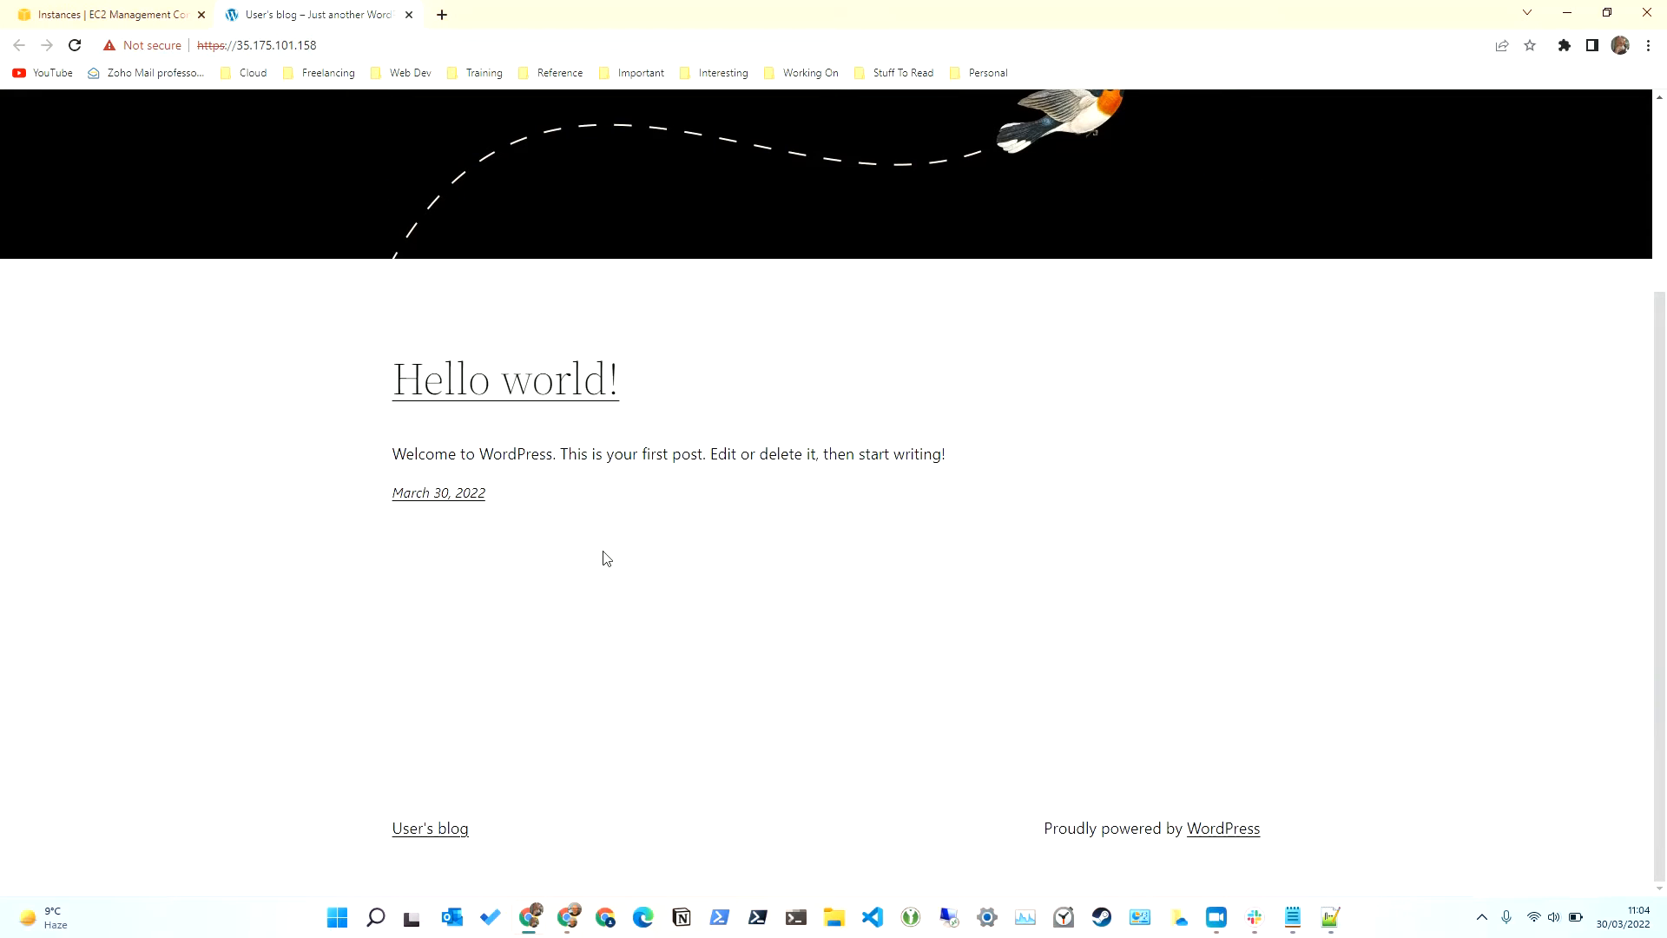
scroll(607, 559, "up", 3)
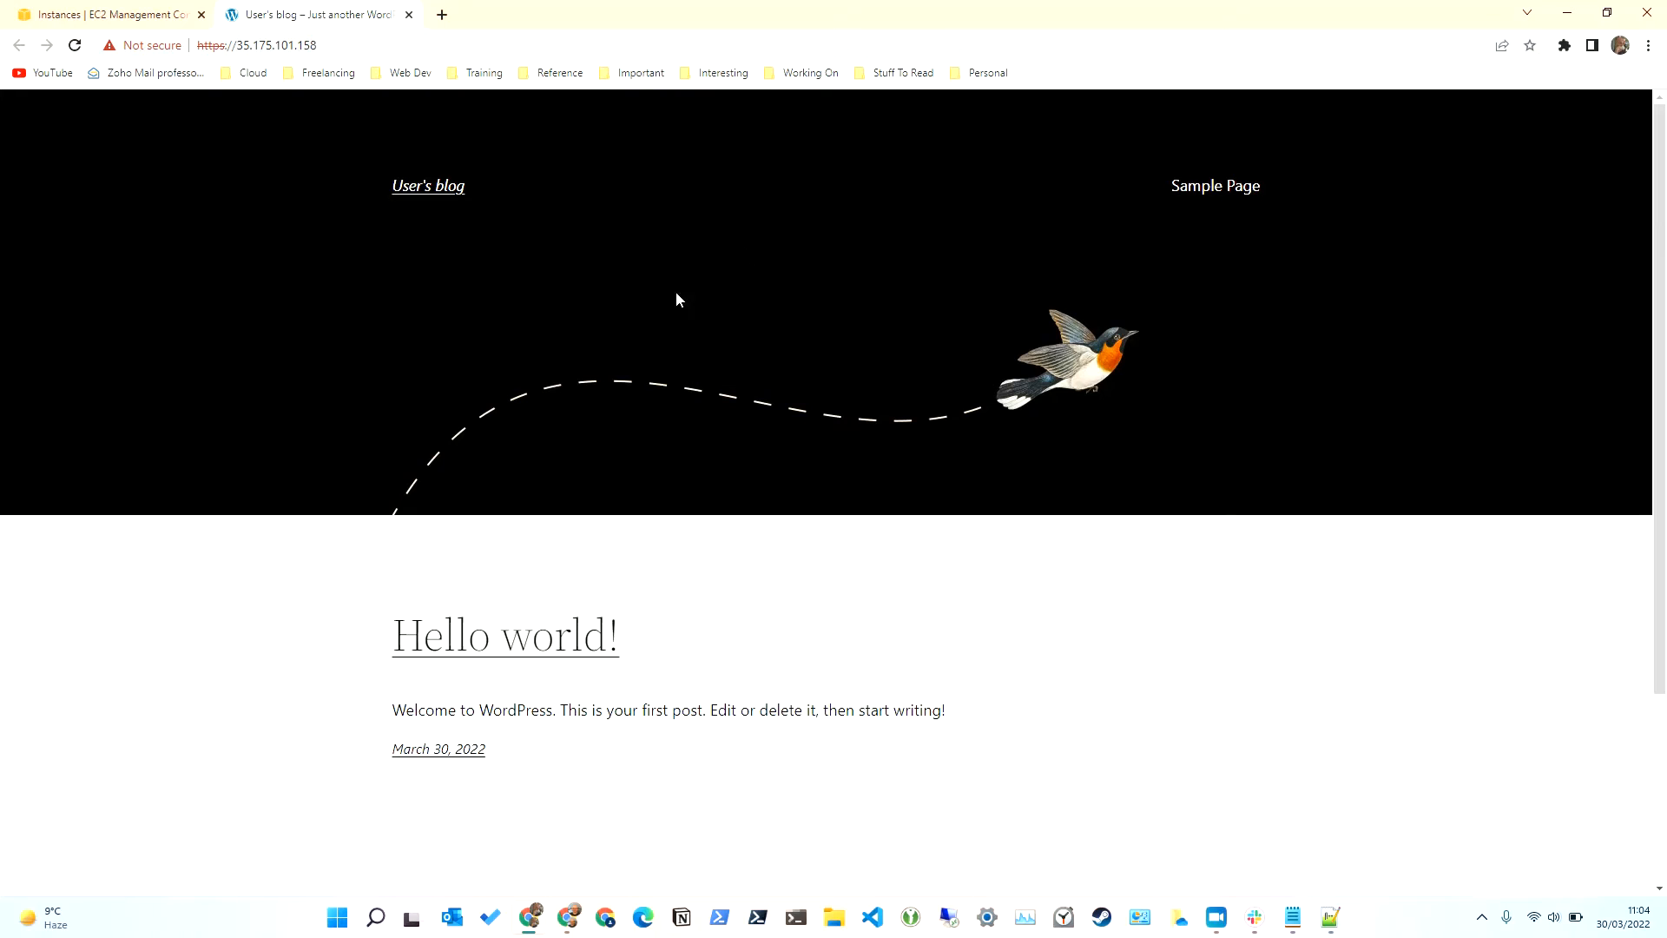
Step: Open the site's /admin address and enter user as the username on the WordPress login form
left_click(358, 49)
left_click(405, 48)
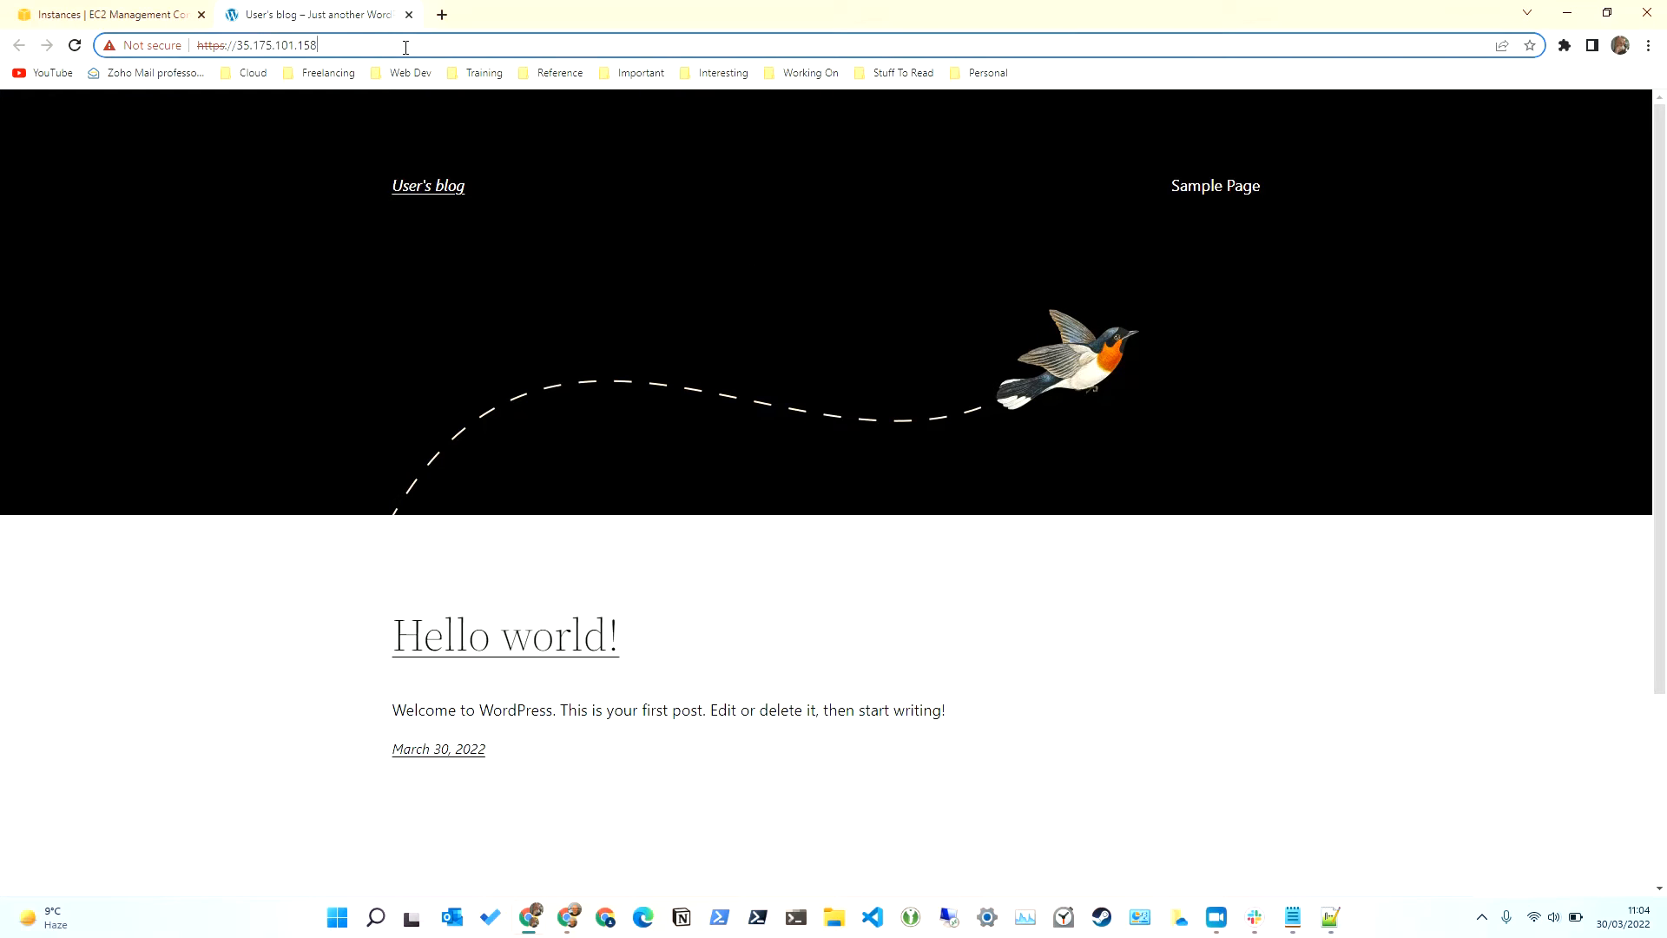
type("/admin")
key("Return")
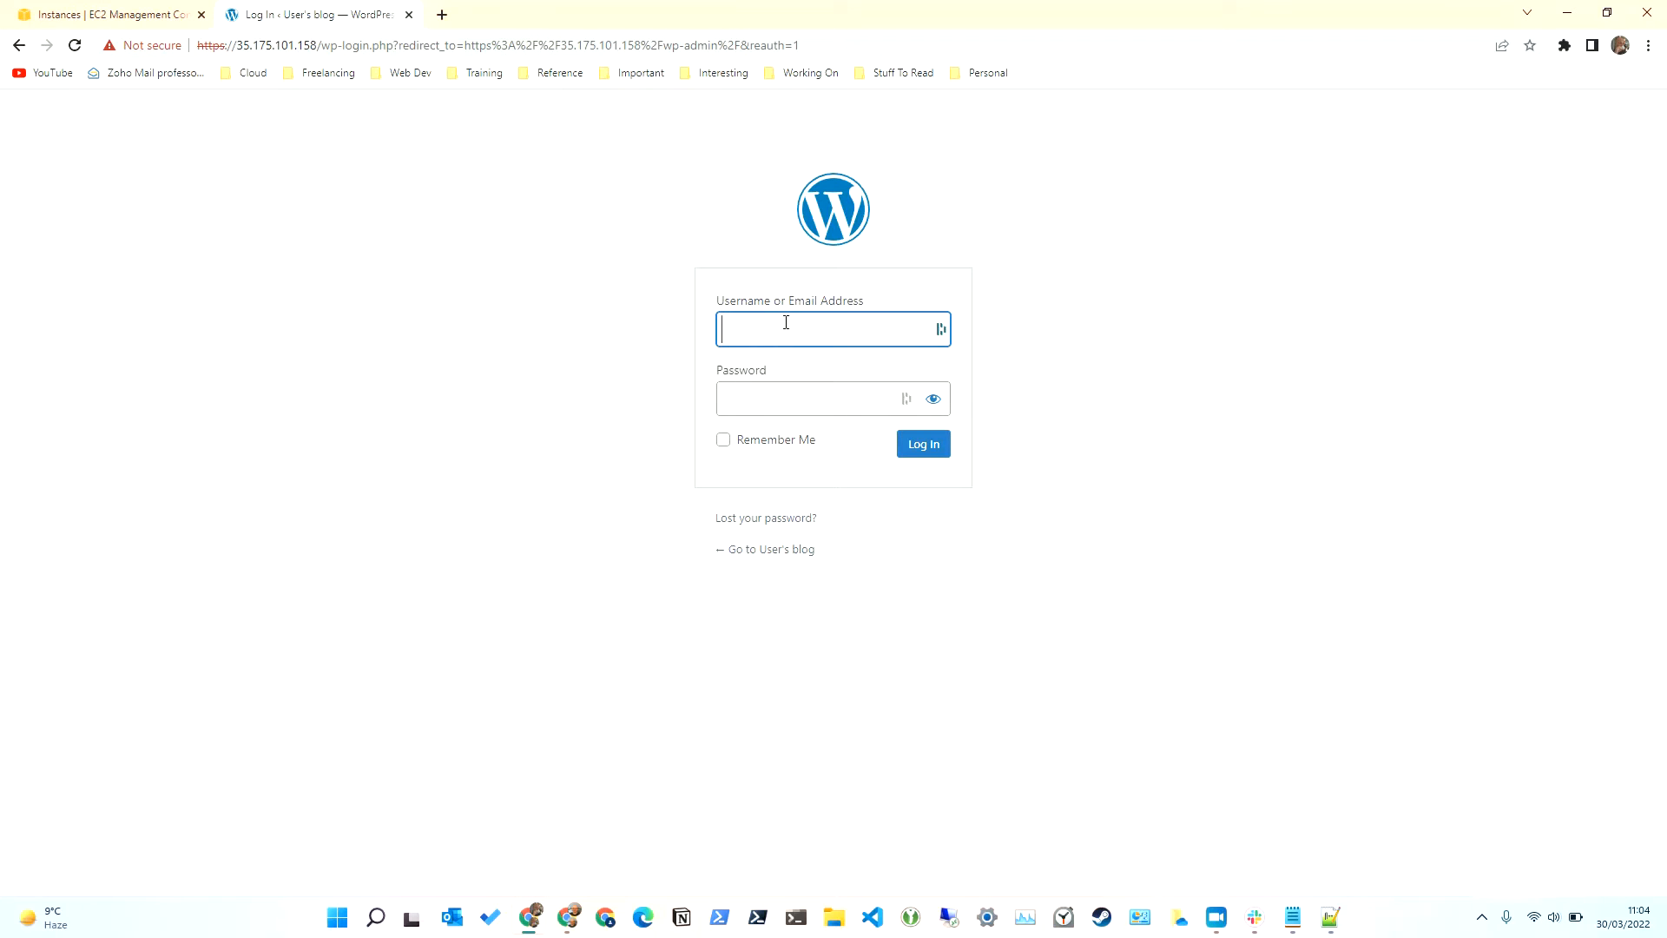
type("user")
key("Tab")
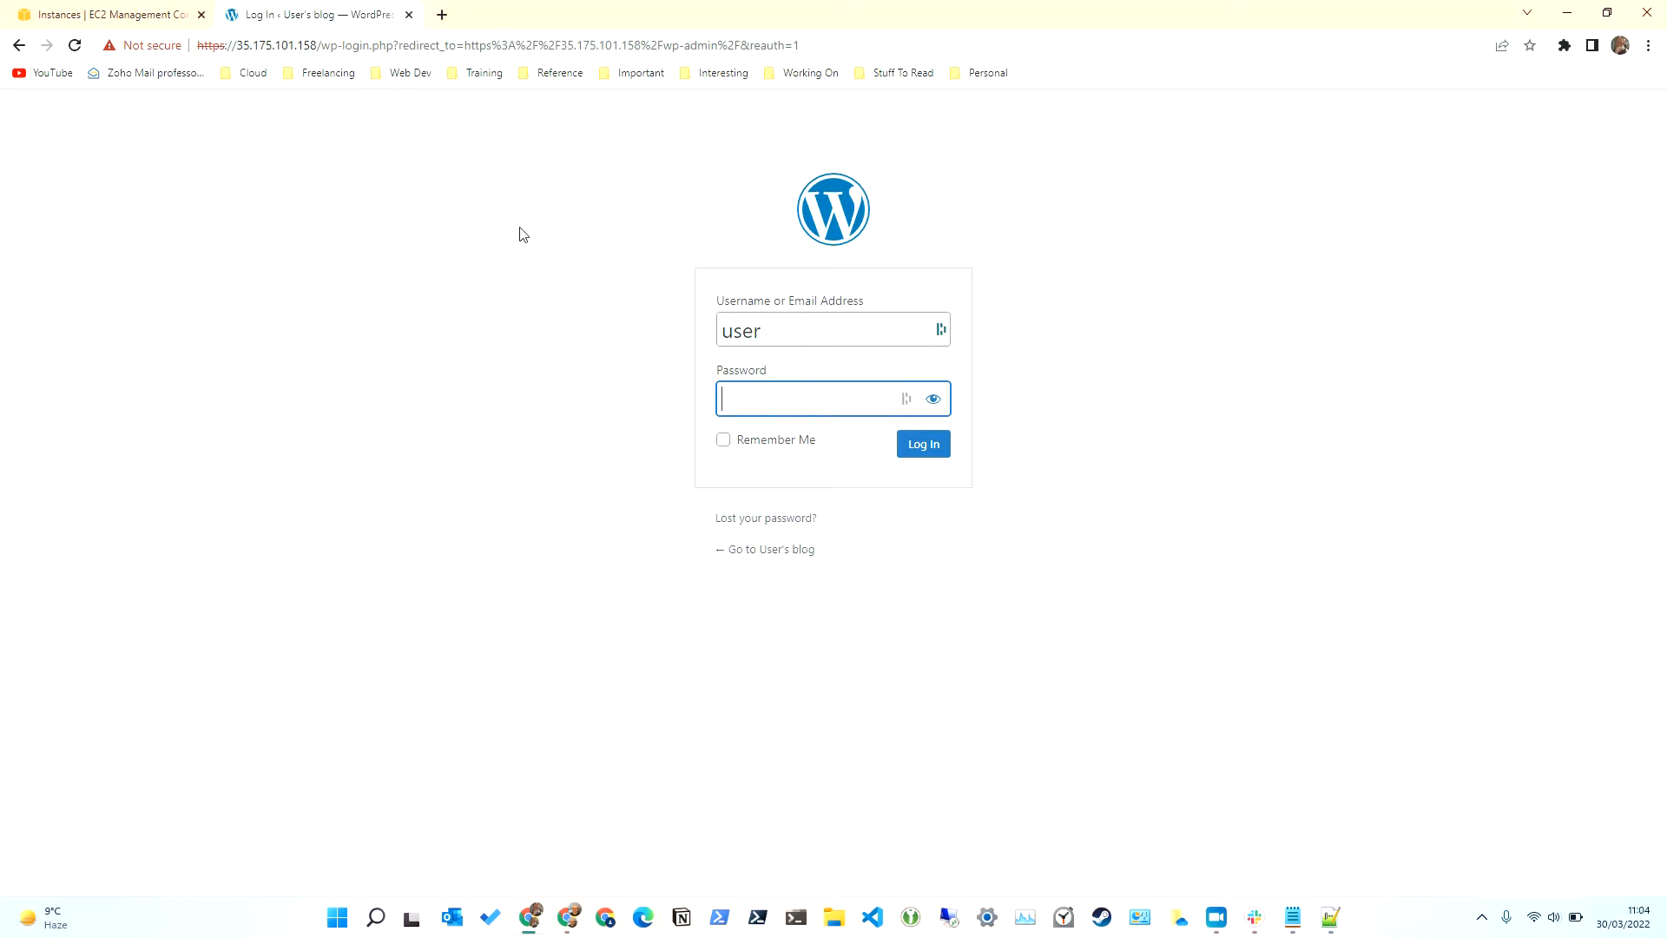
Step: Open the system log of the kaholo-basic-aws-wordpress instance in the EC2 console and find the Bitnami application password entry
left_click(119, 22)
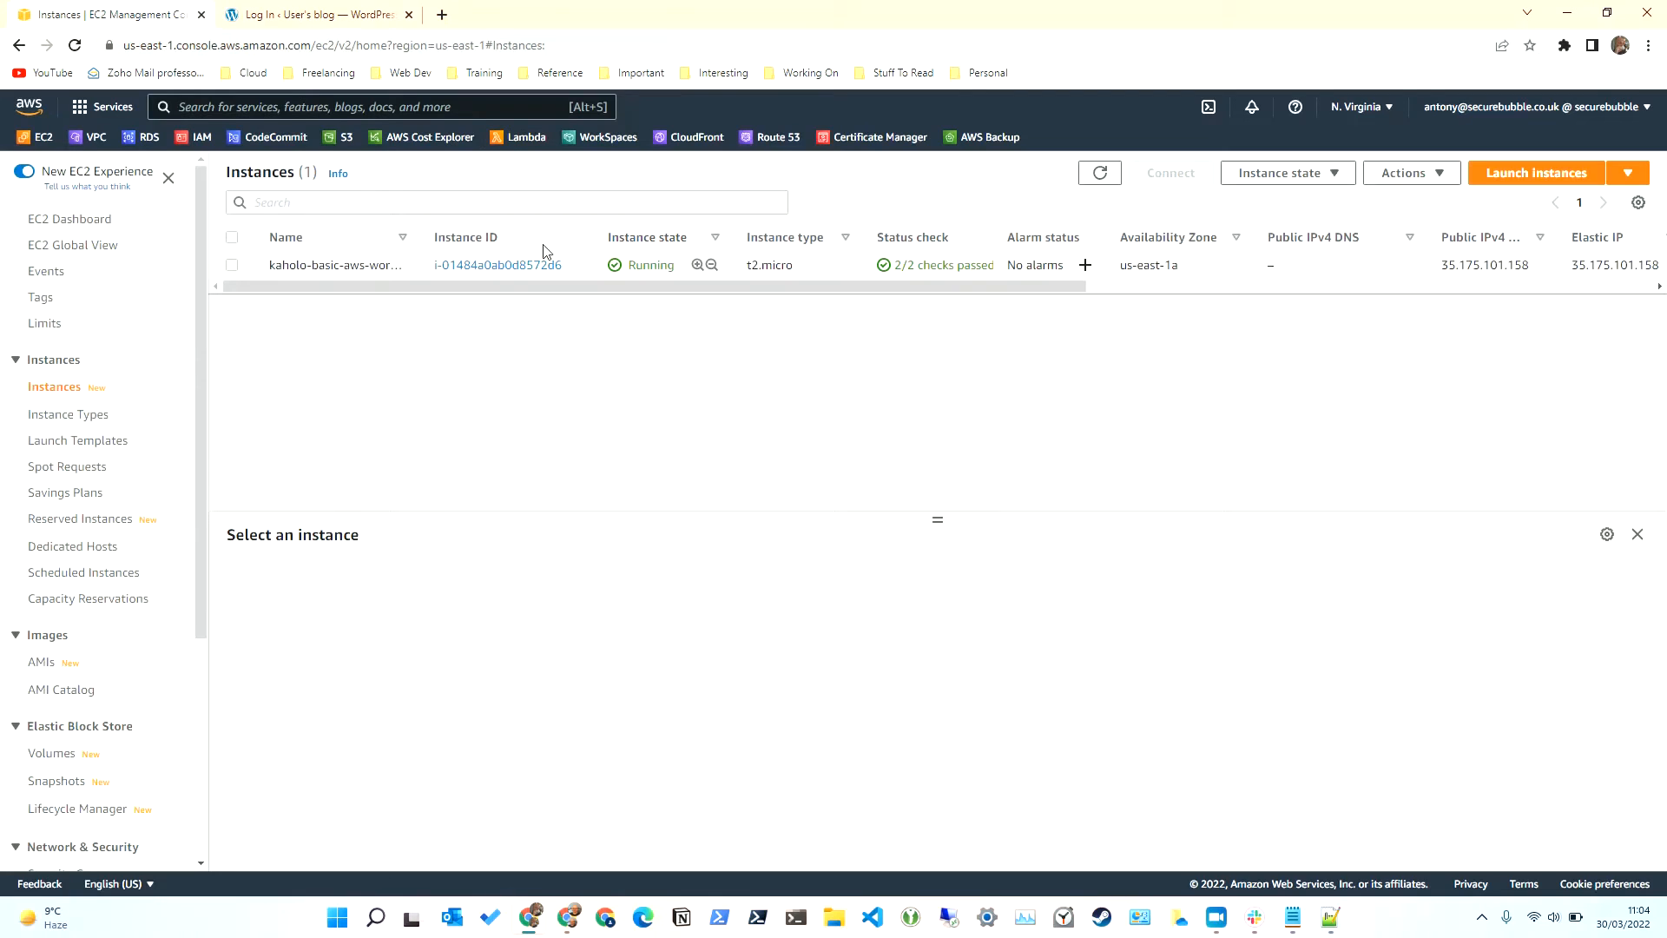
left_click(341, 266)
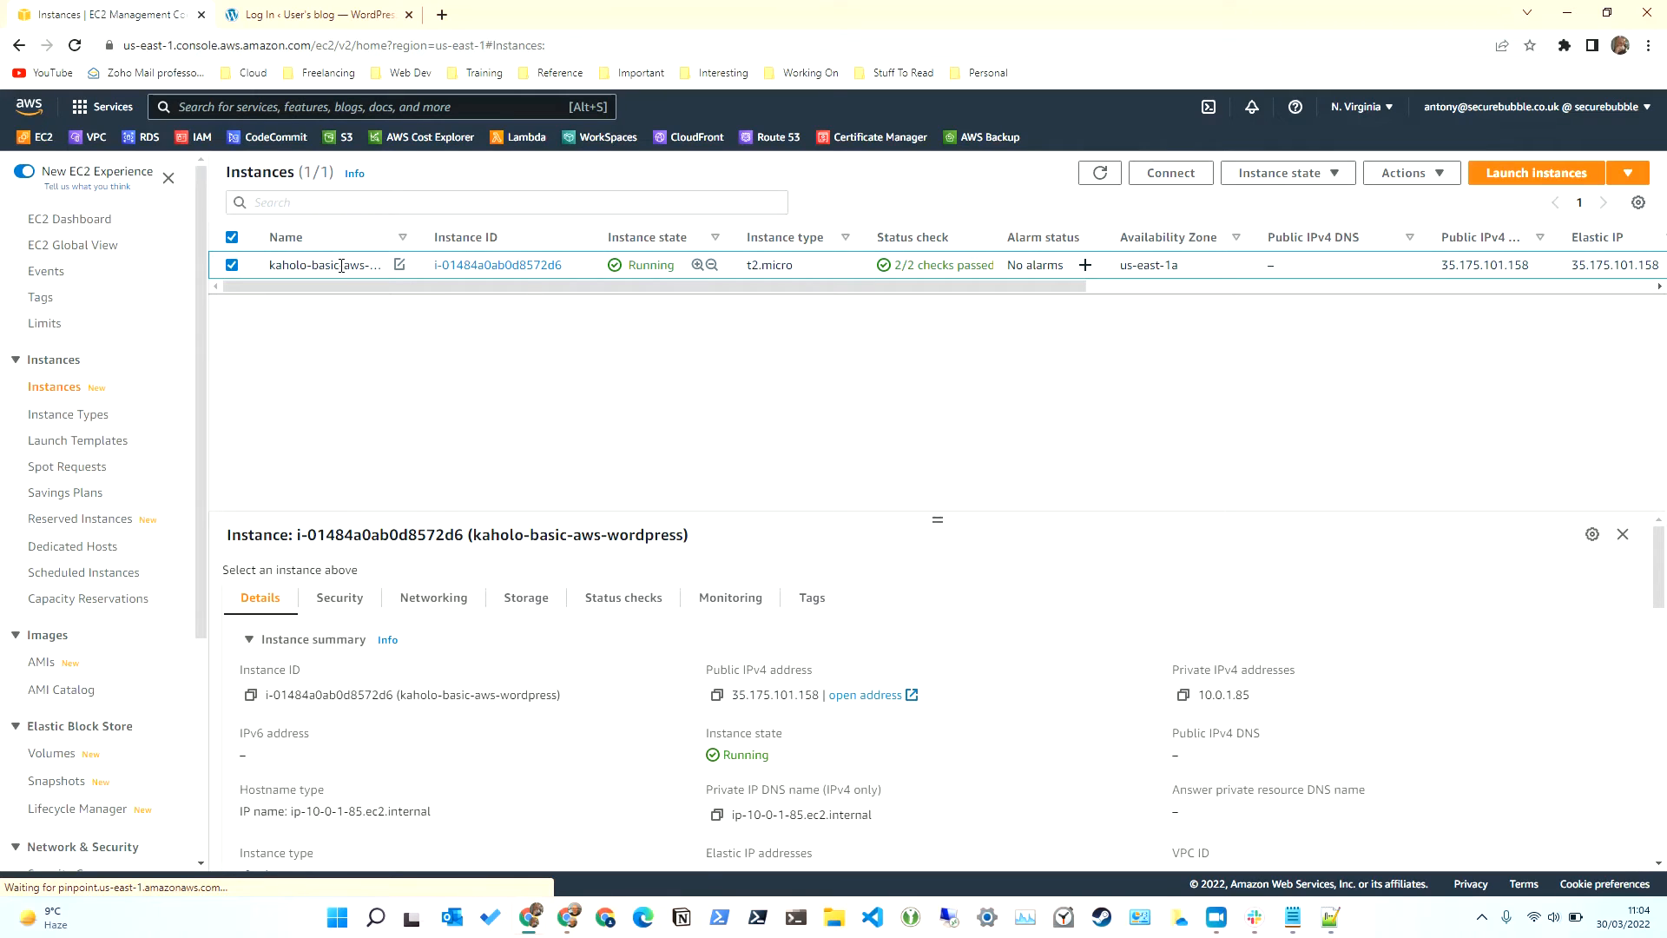
right_click(342, 266)
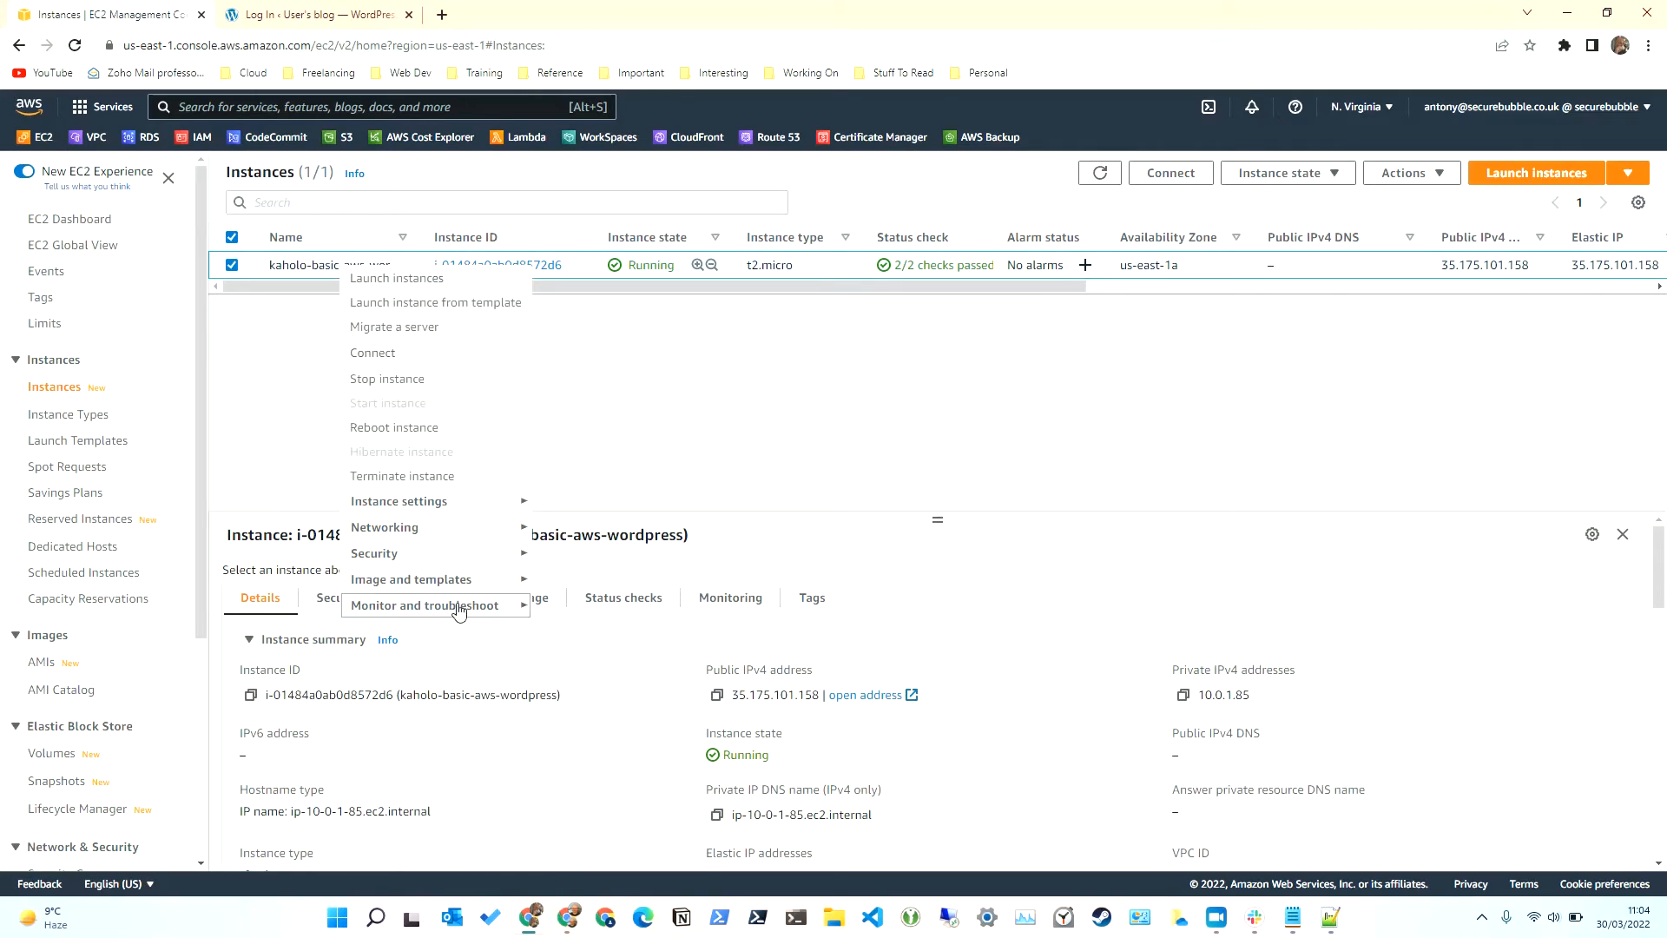
mouse_move(459, 612)
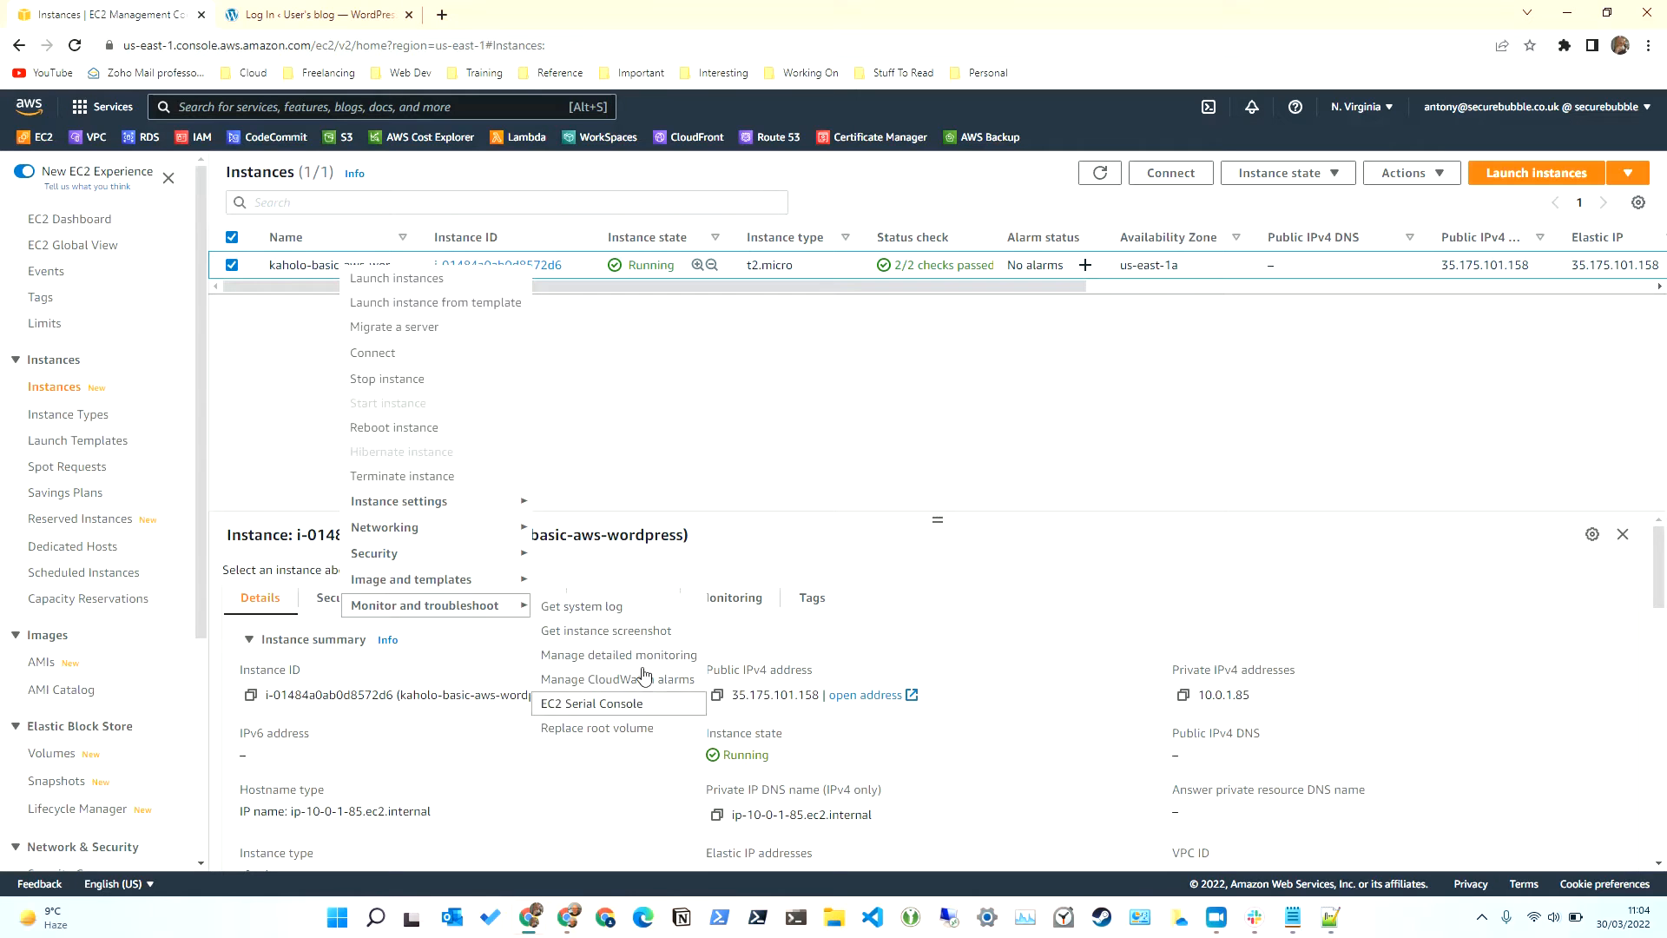
left_click(647, 613)
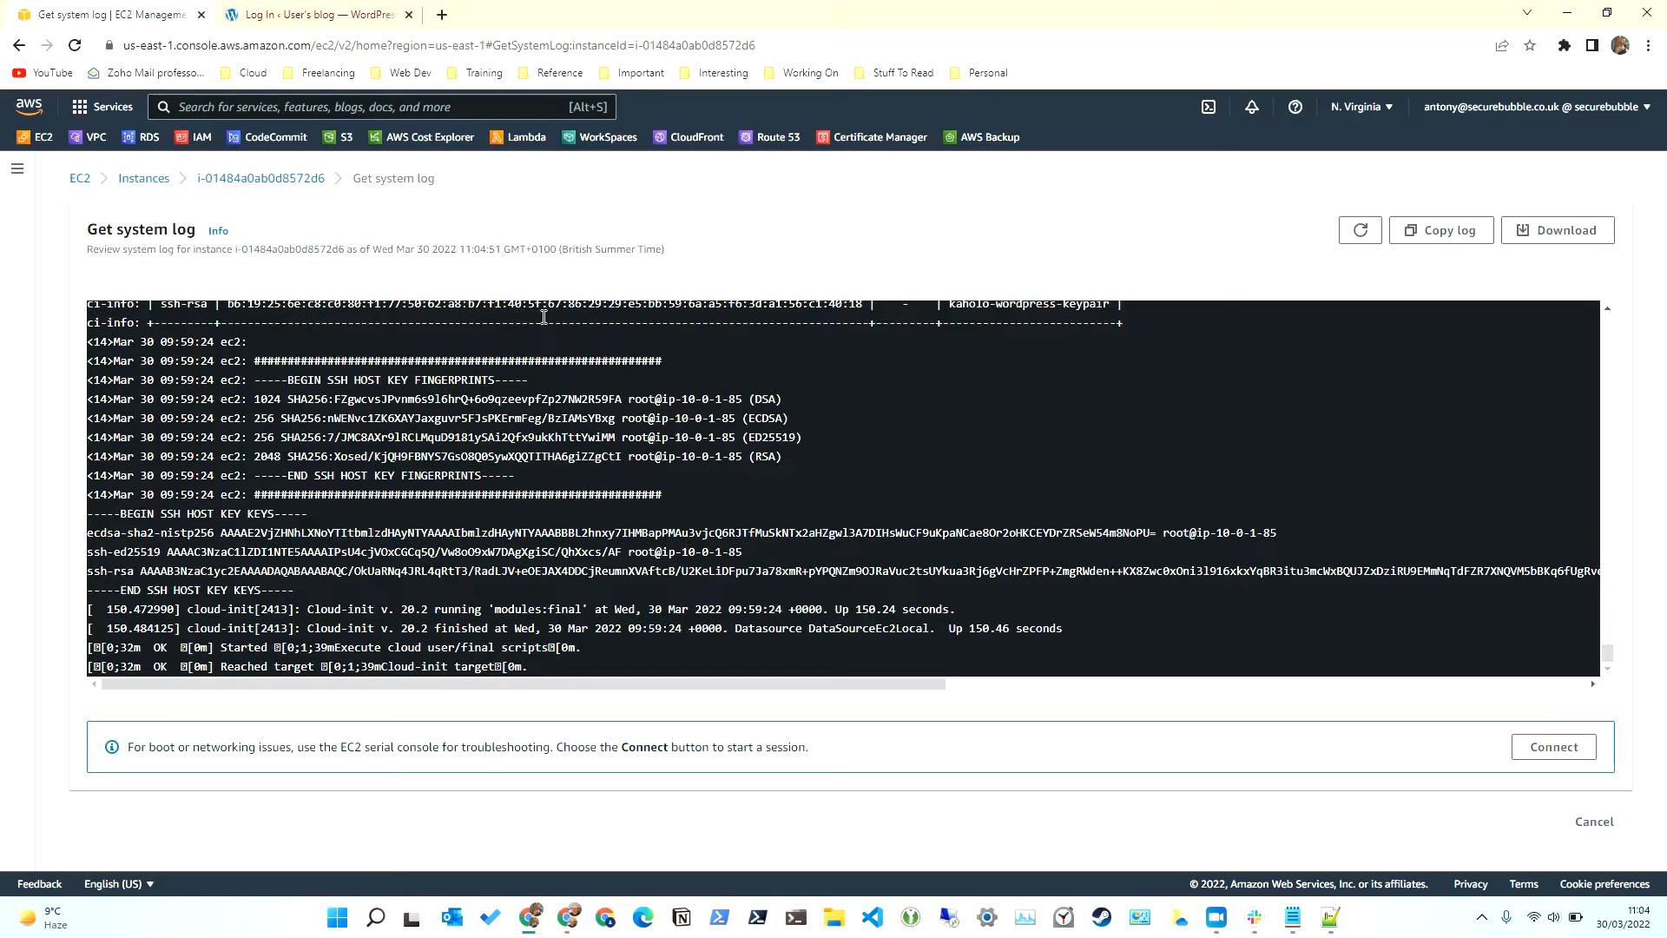
scroll(773, 627, "up", 10)
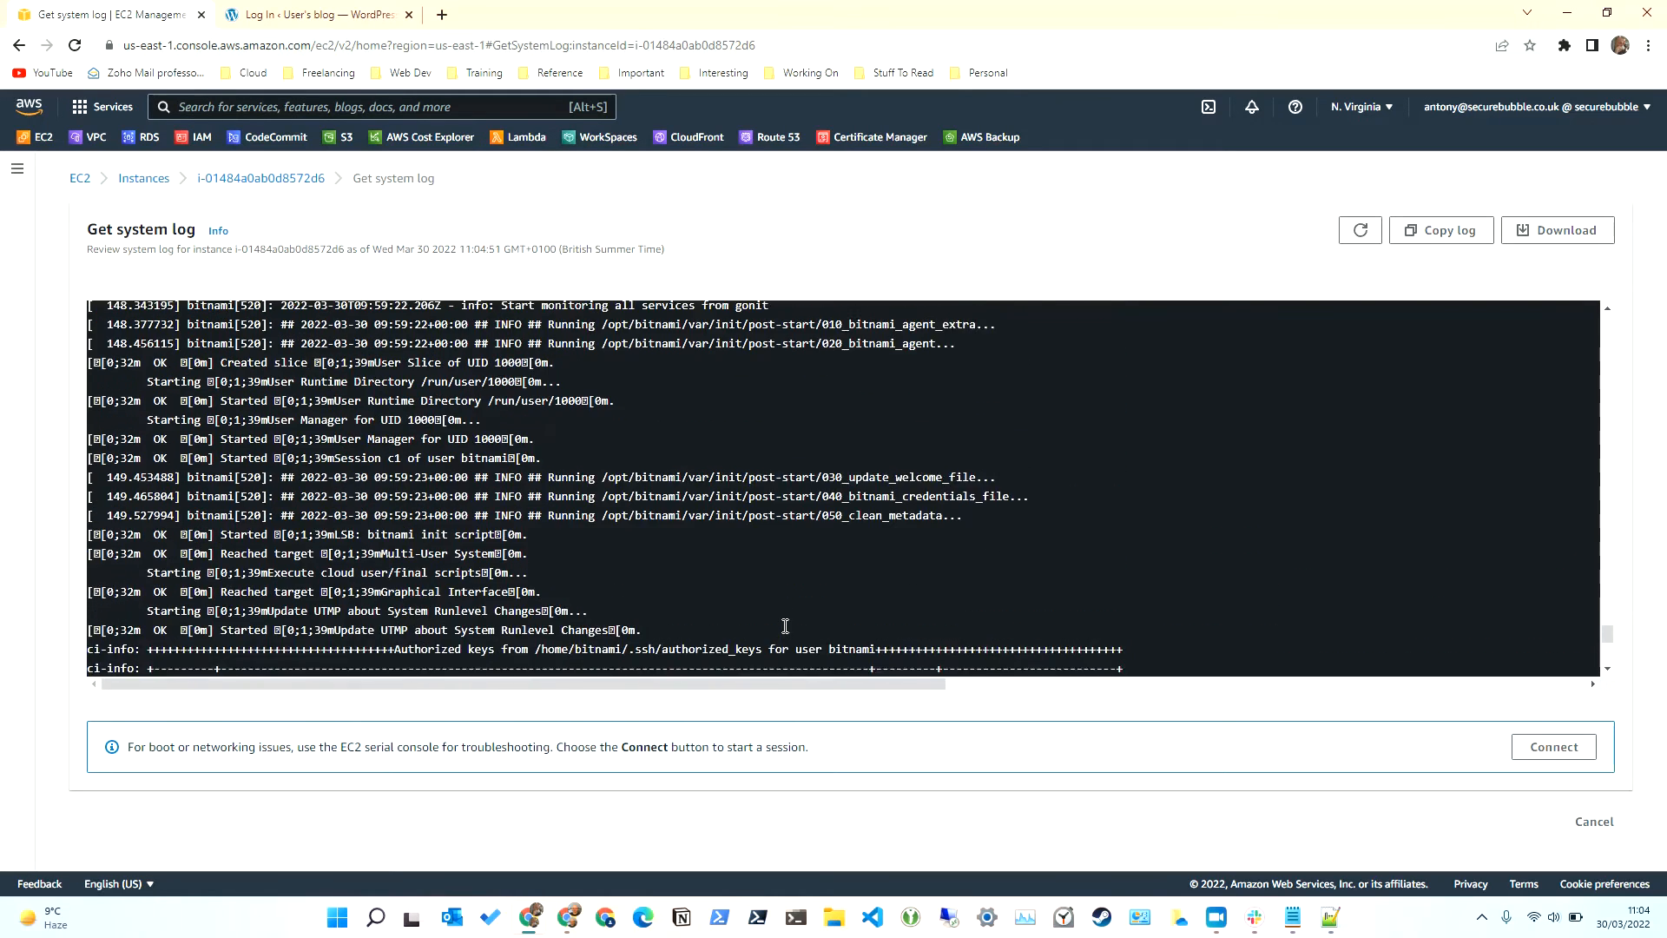
scroll(785, 627, "up", 15)
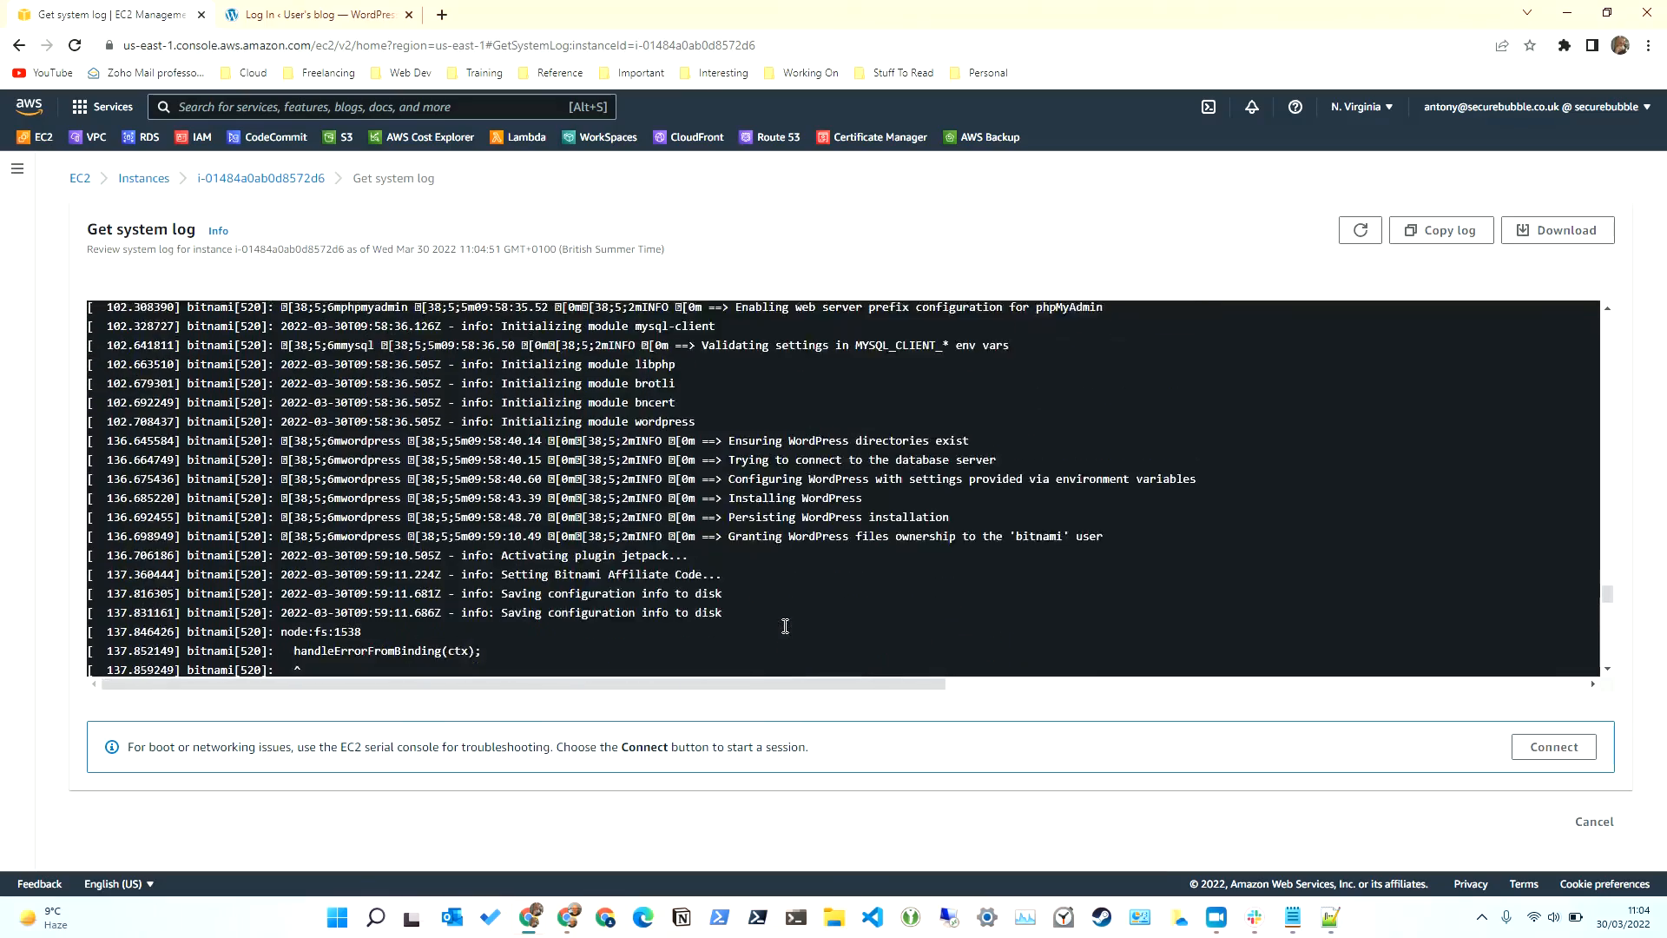
scroll(785, 626, "down", 1)
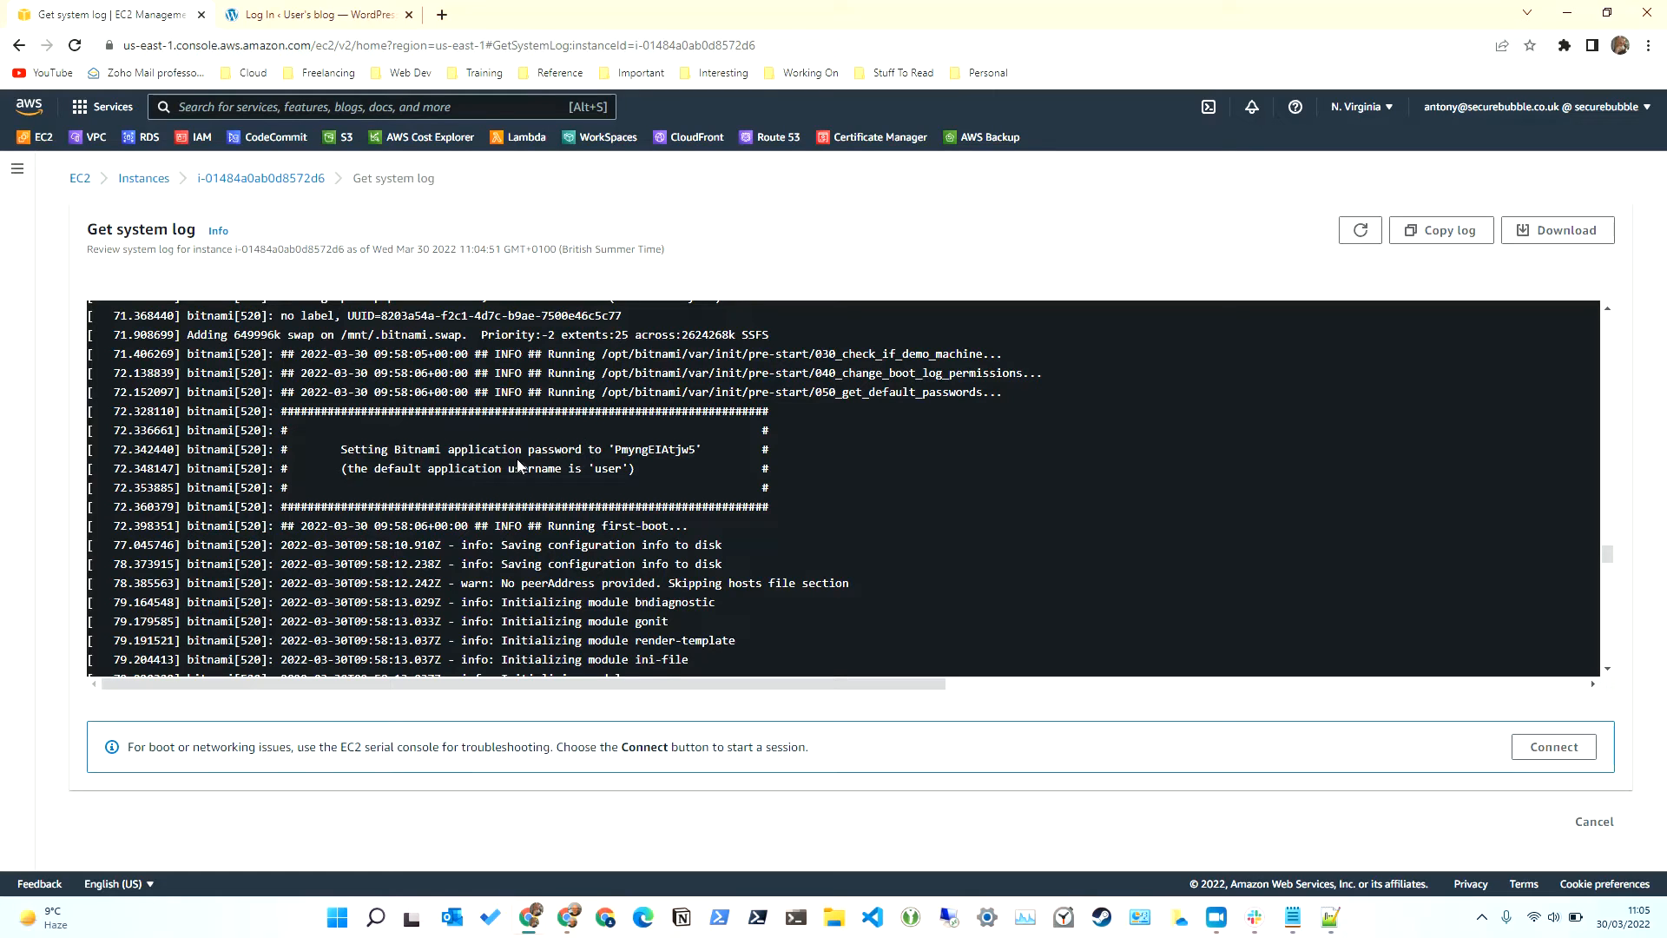
Step: Copy the Bitnami application password from the system log, enter it in the WordPress password field and log in
left_click_drag(615, 449, 692, 449)
right_click(696, 449)
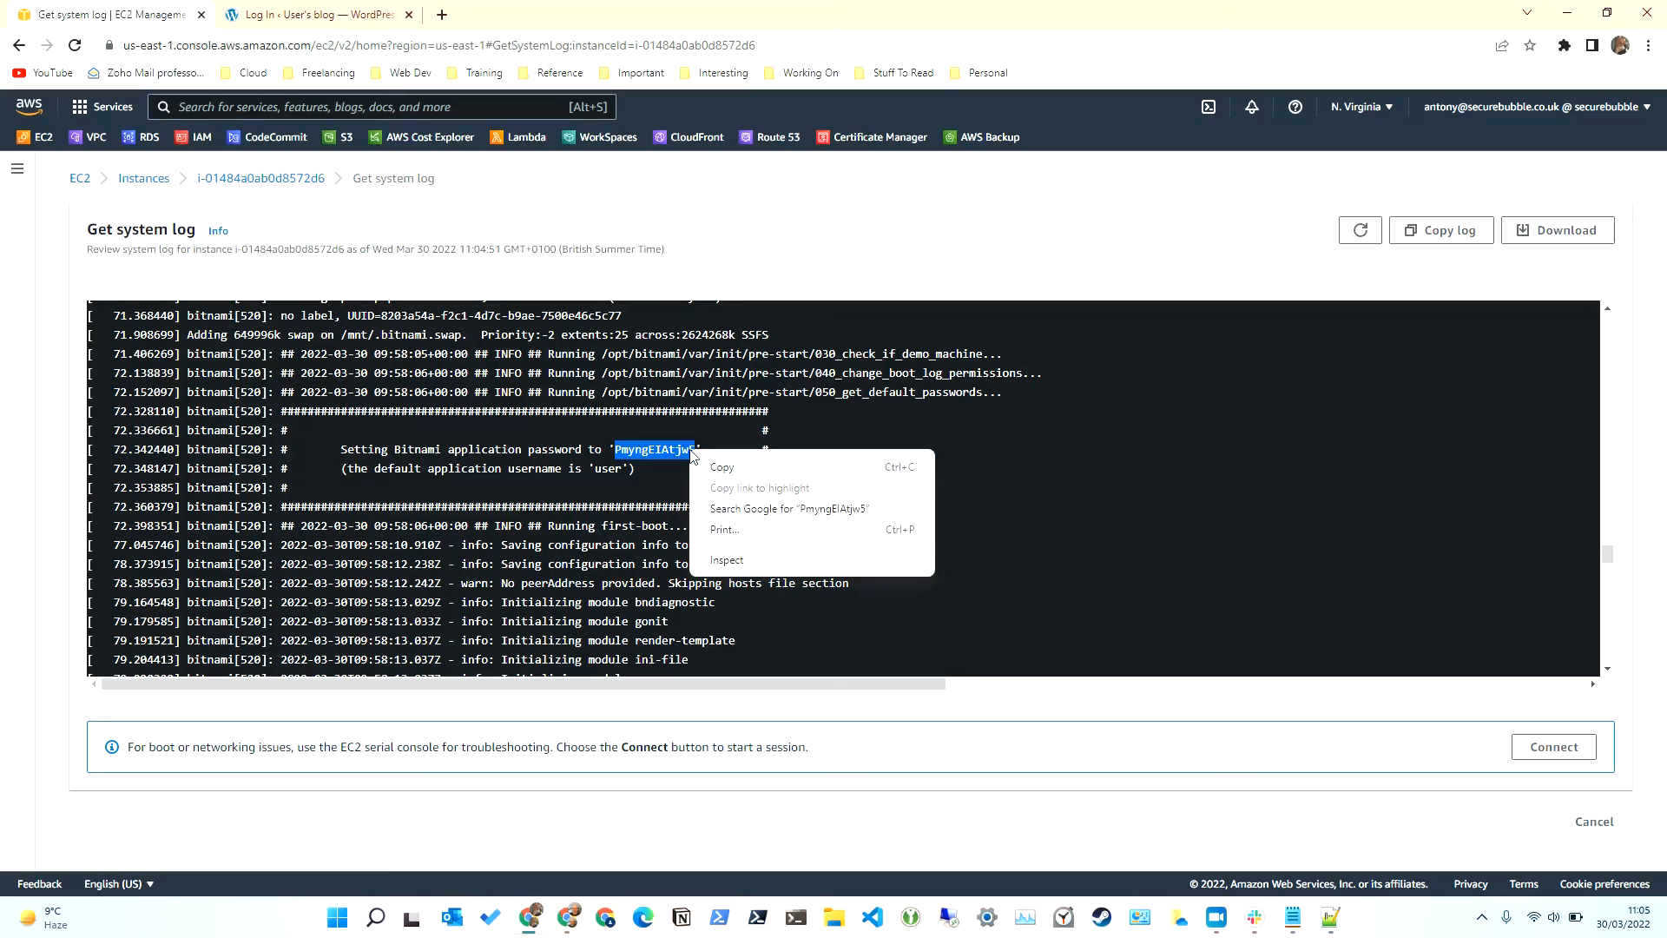
left_click(743, 467)
left_click(350, 27)
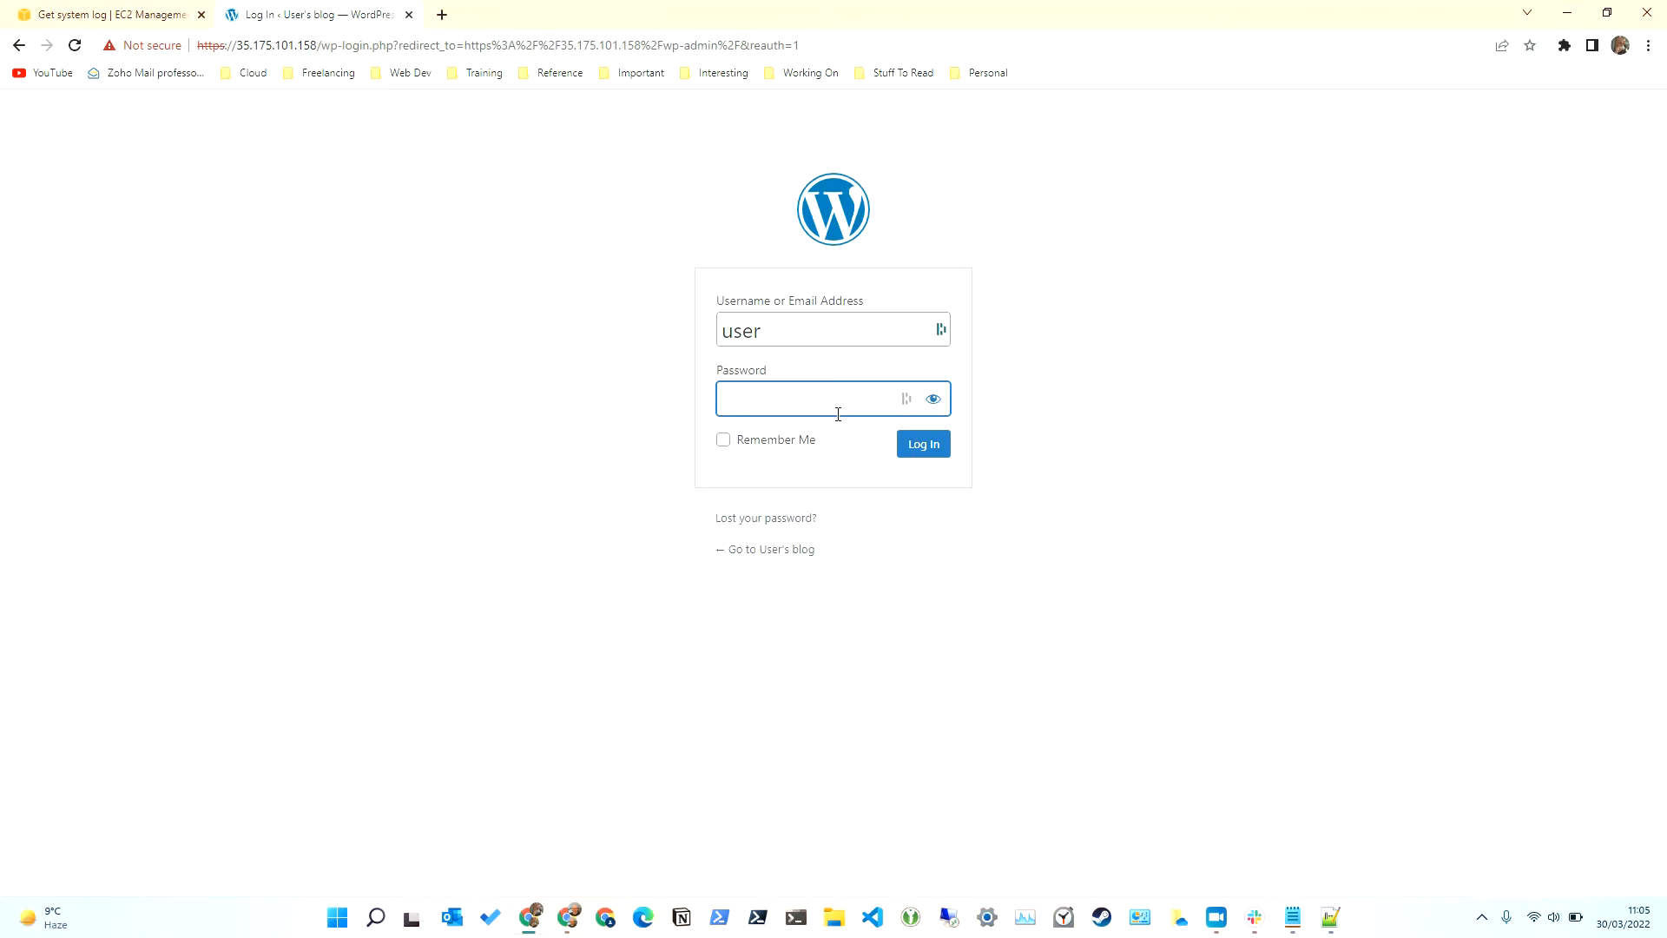
left_click(908, 446)
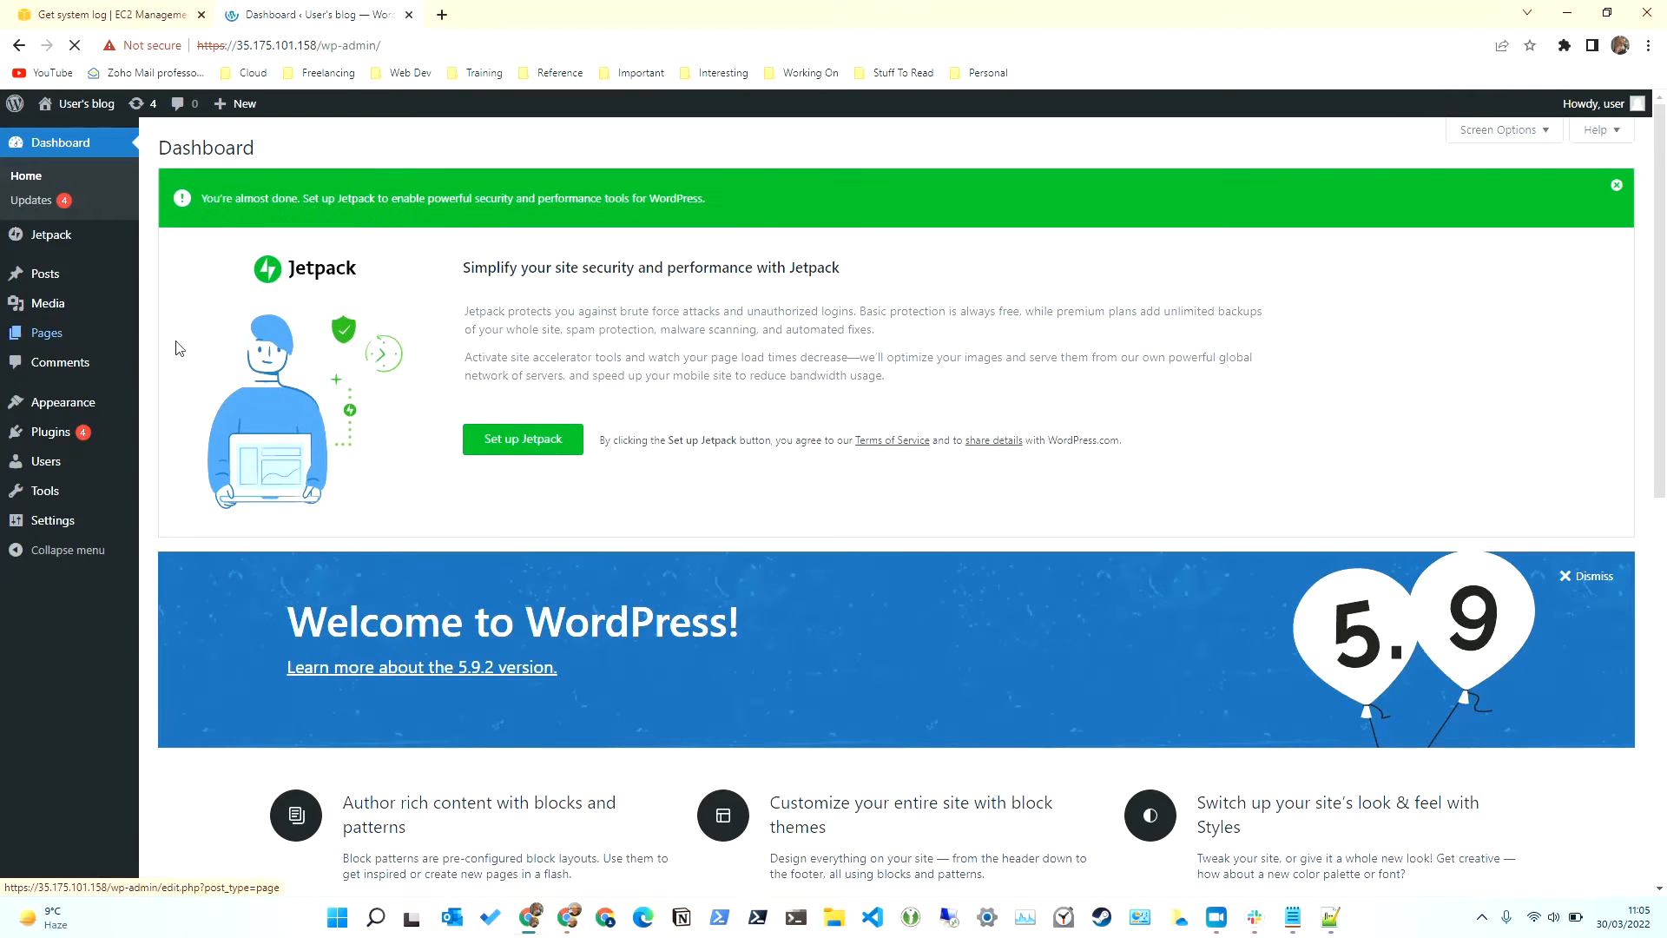
Step: Decline saving the account in Dashlane and look through the WordPress admin dashboard
scroll(407, 459, "down", 4)
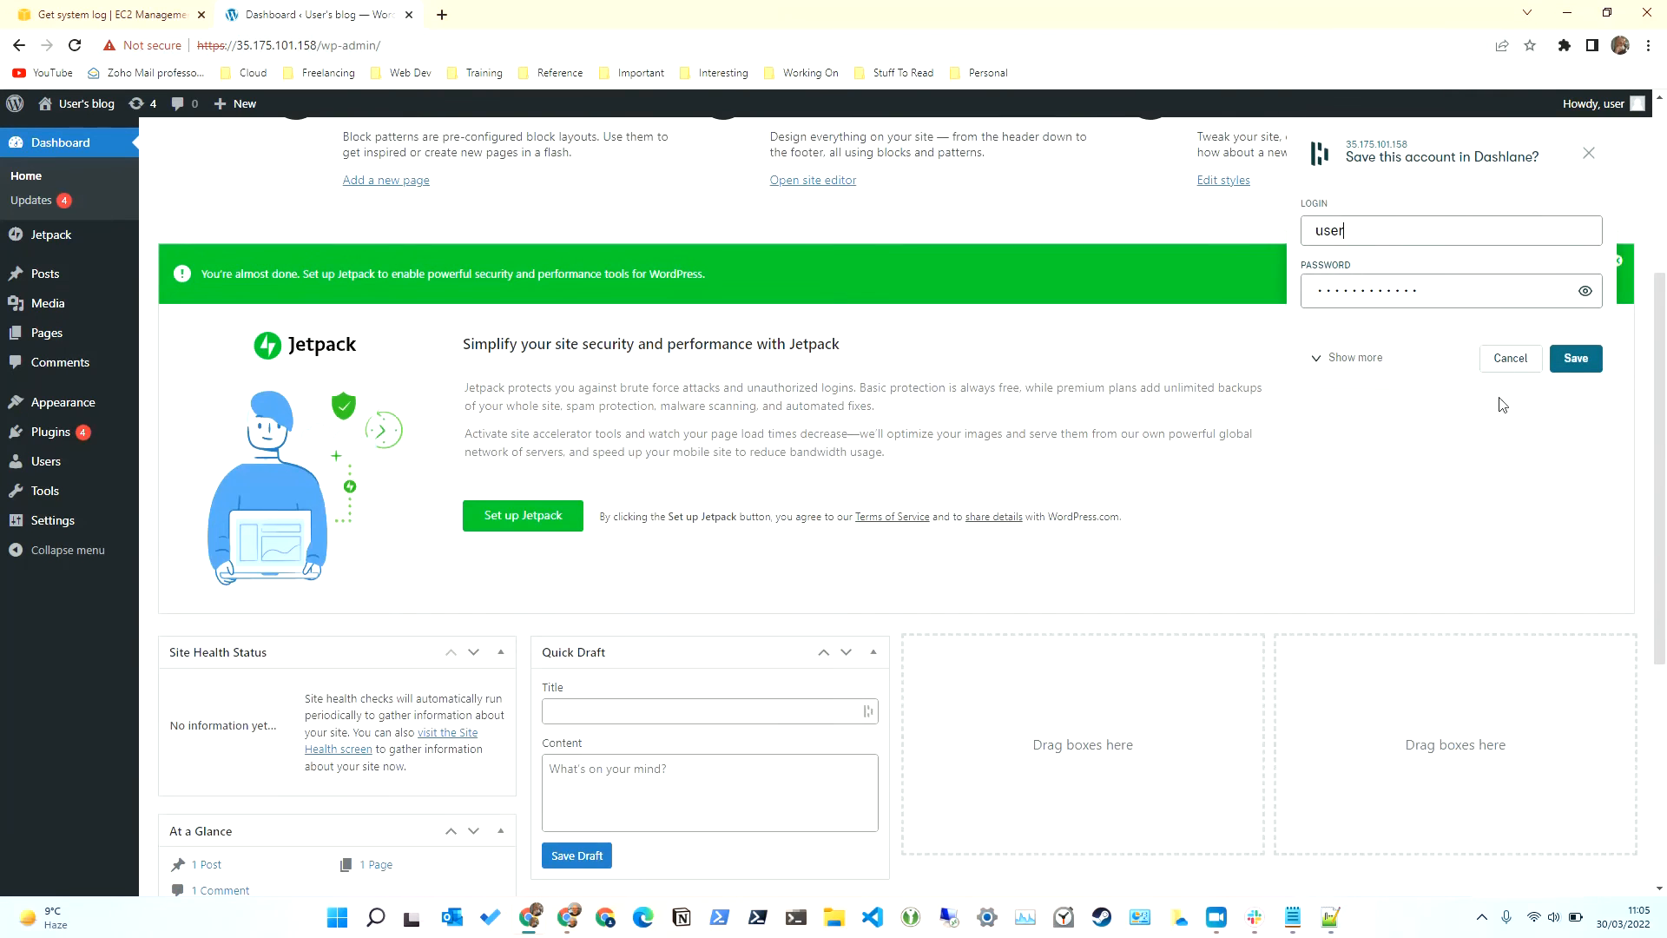
left_click(1510, 358)
scroll(339, 236, "down", 5)
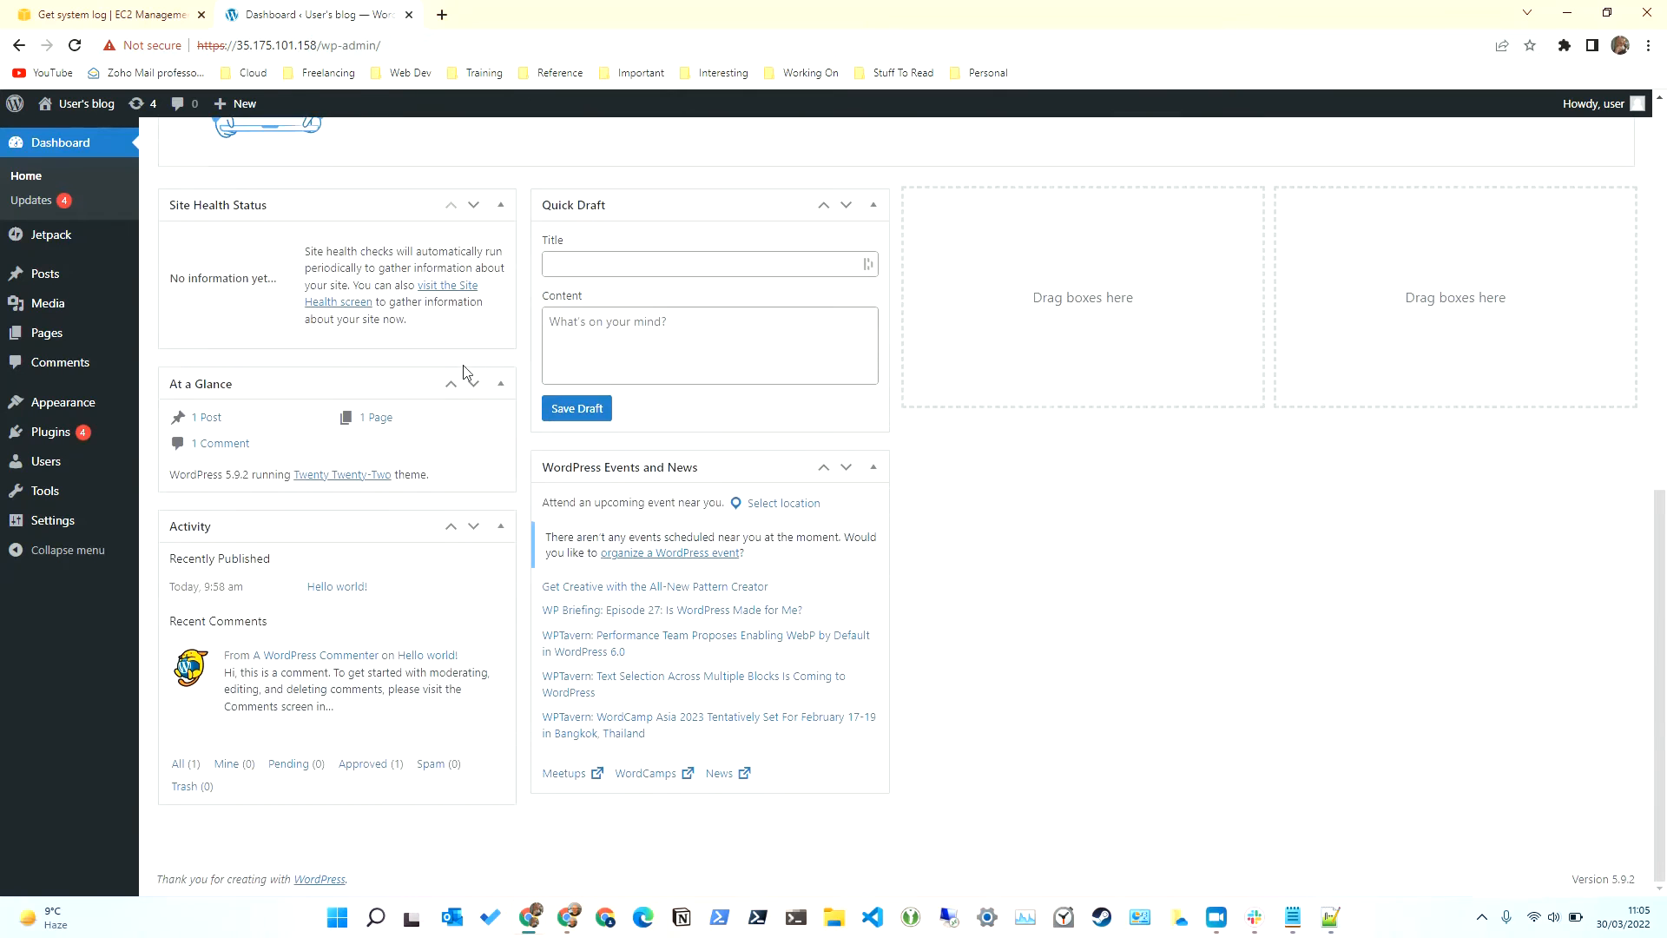
scroll(344, 358, "up", 9)
scroll(341, 373, "up", 1)
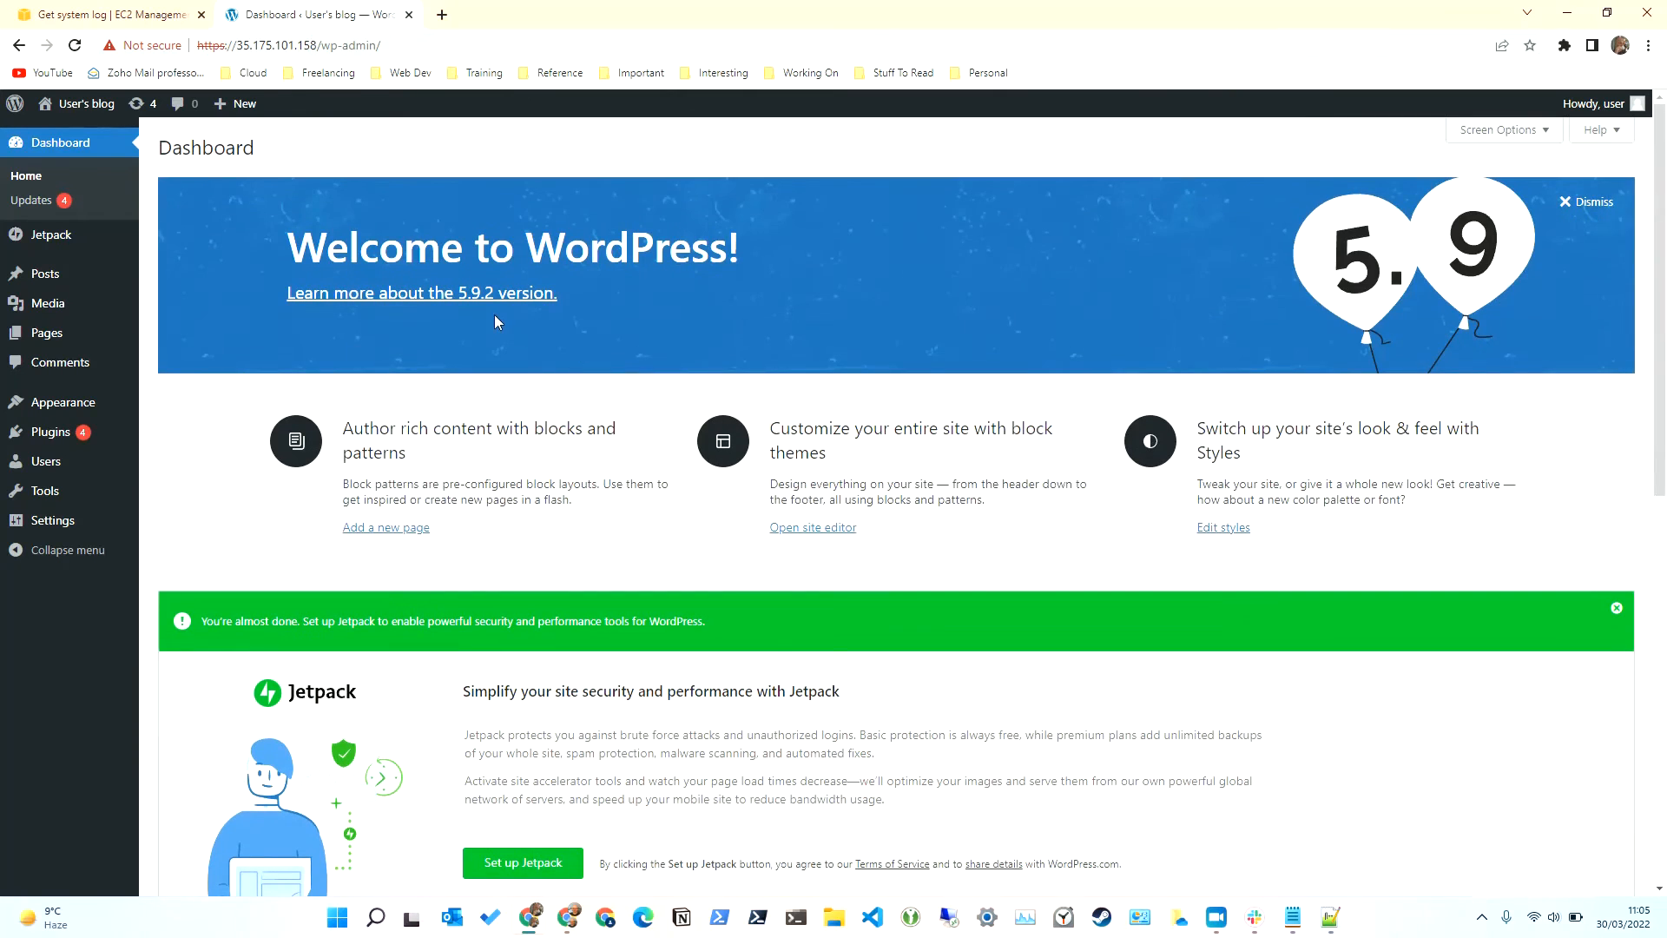
Step: Return to the EC2 instance list, select kaholo-basic-aws-wordpress and review its inbound security rules, glancing at the WordPress dashboard as well
left_click(102, 10)
left_click(144, 178)
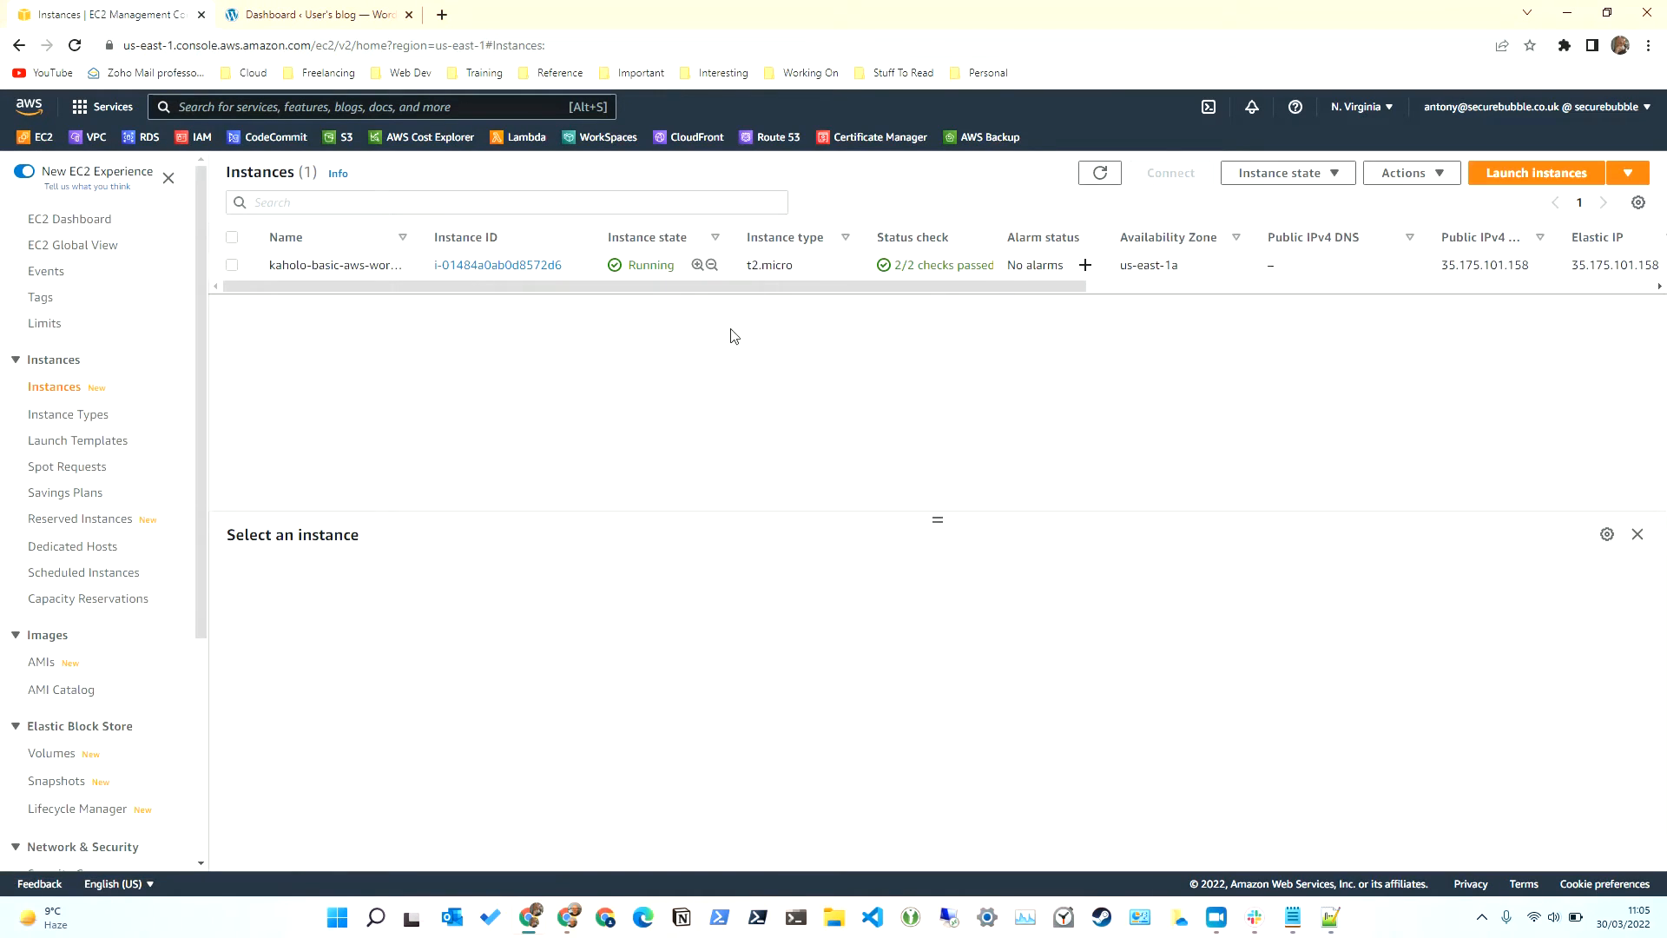
left_click(307, 264)
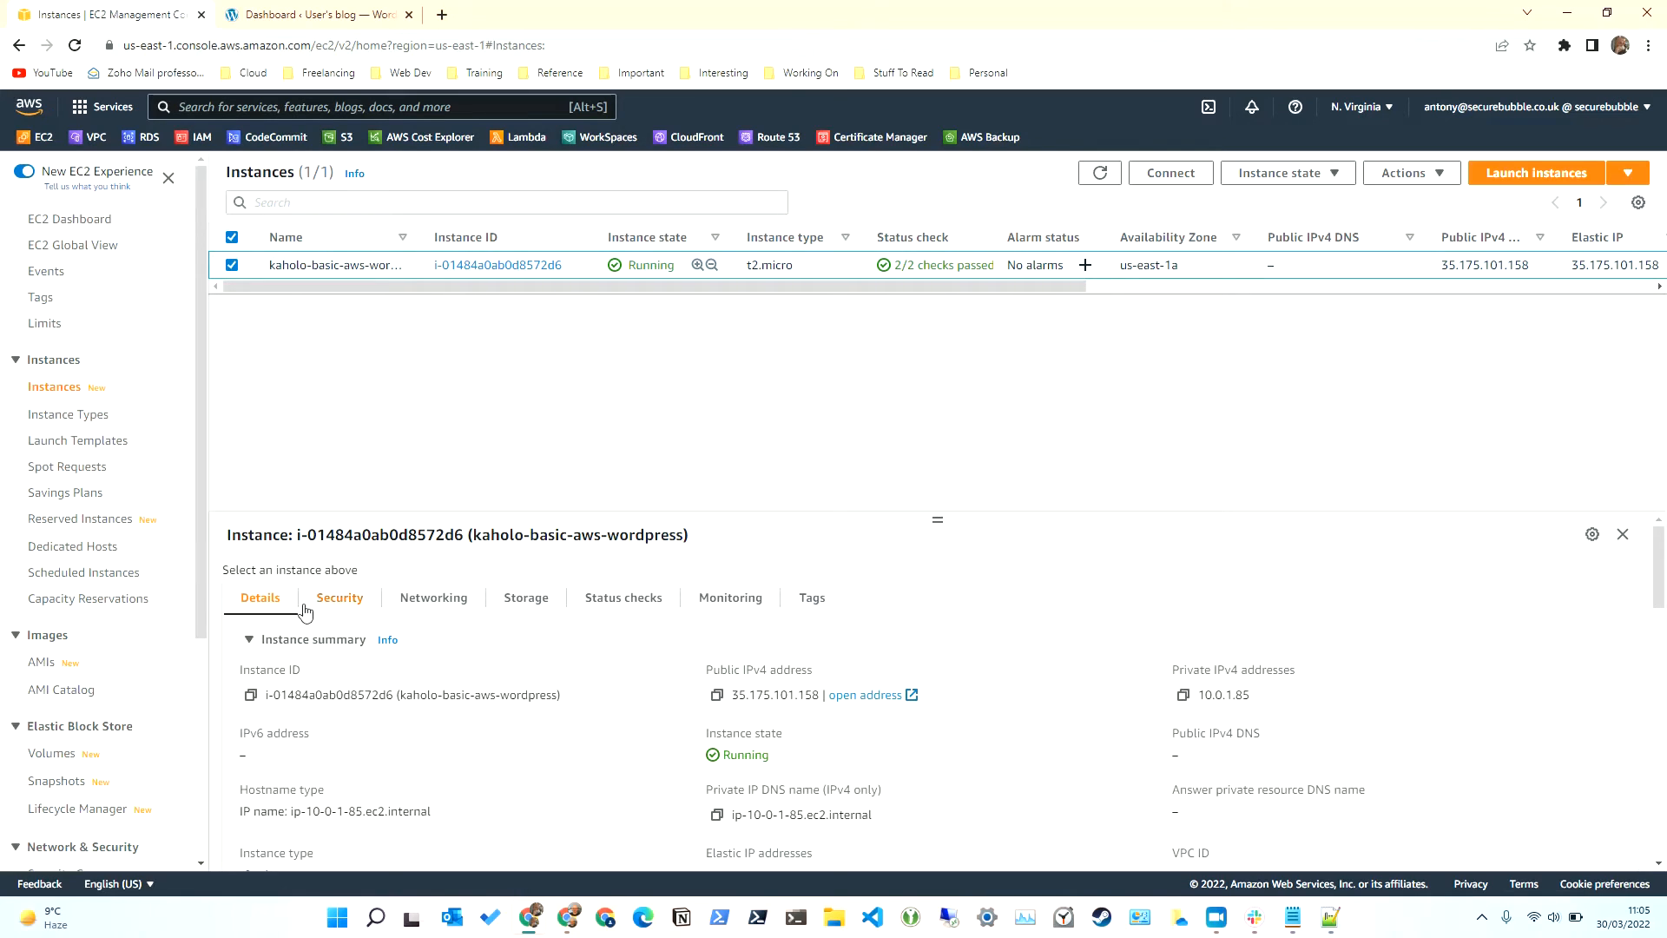
left_click(341, 609)
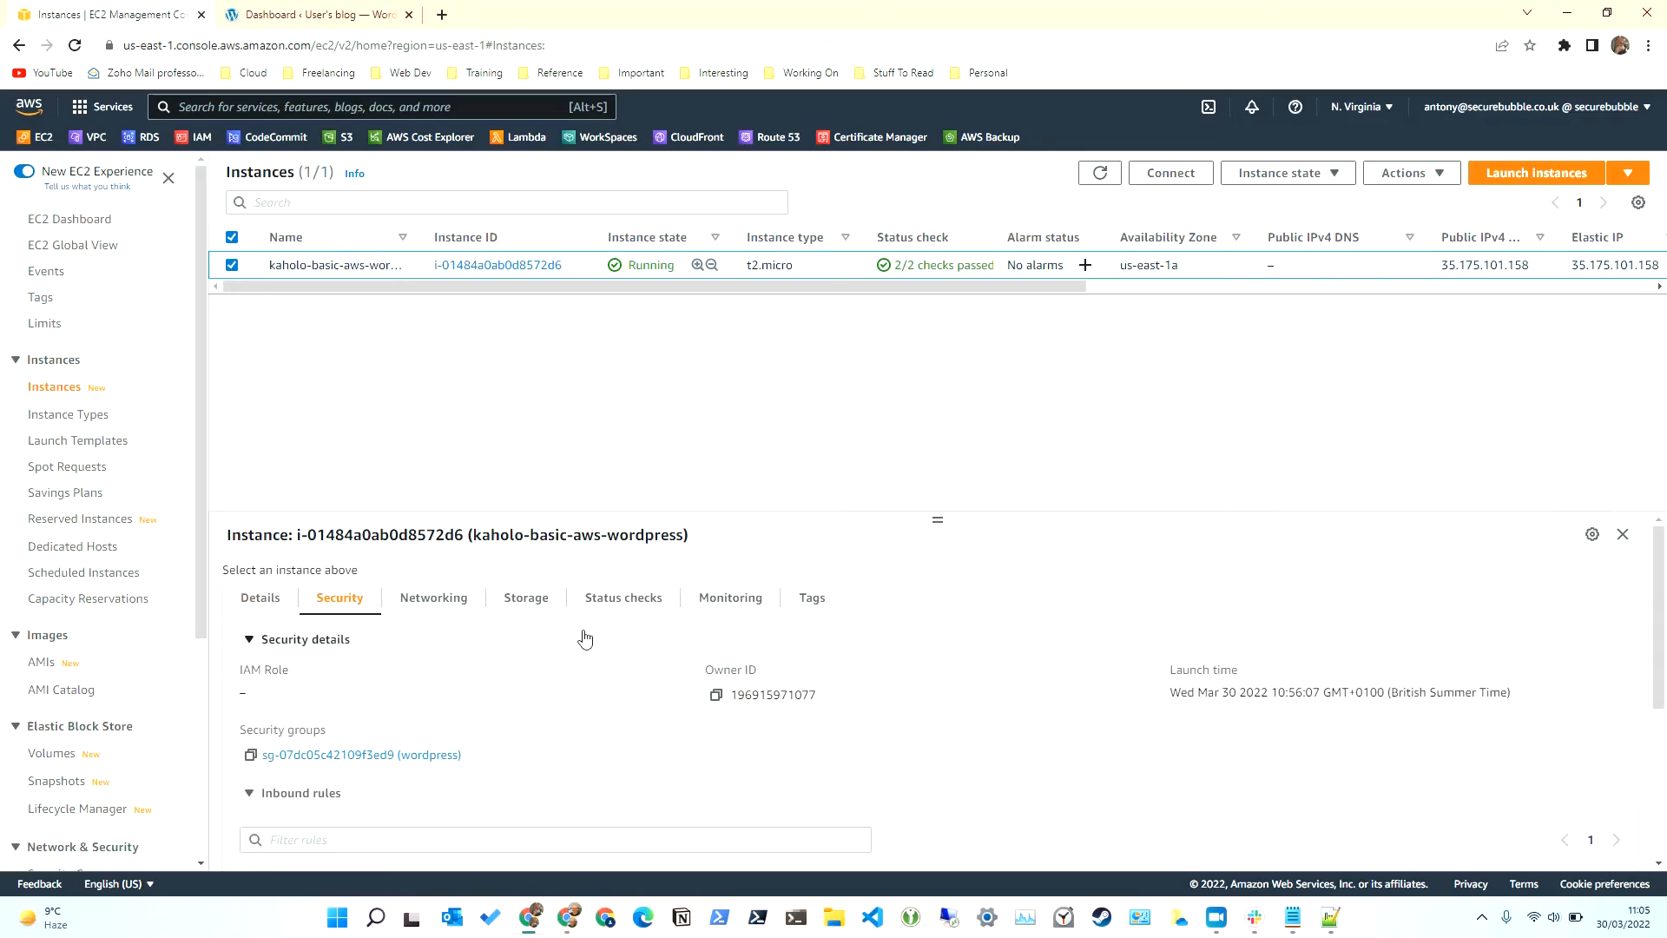
scroll(568, 680, "down", 2)
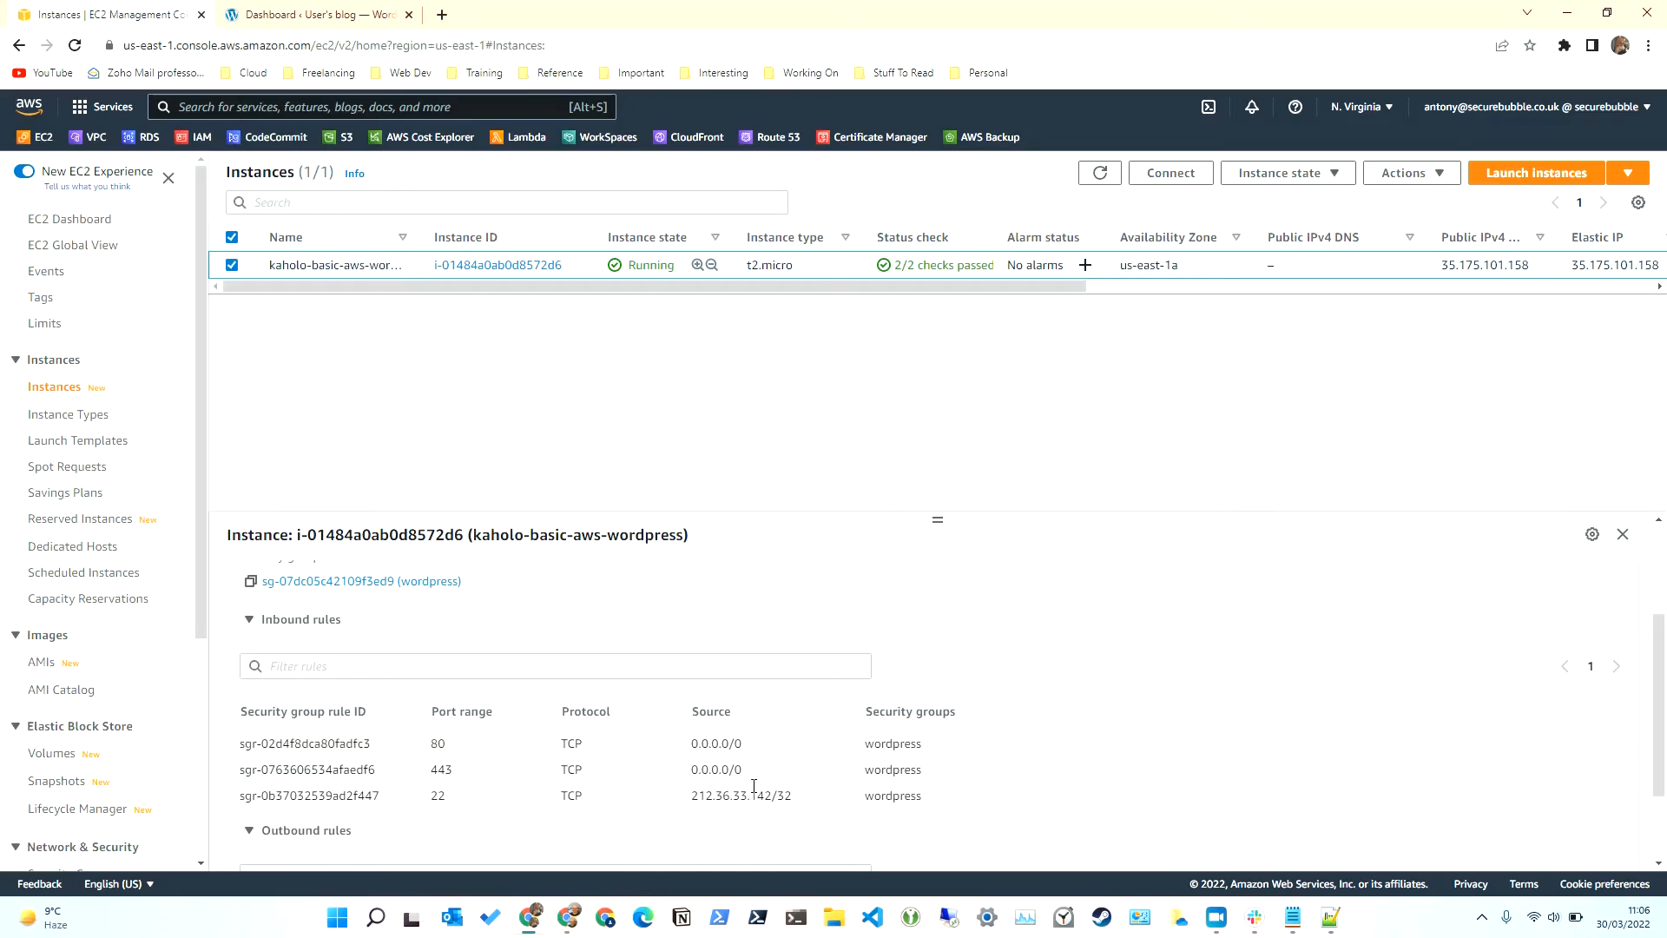
left_click(294, 13)
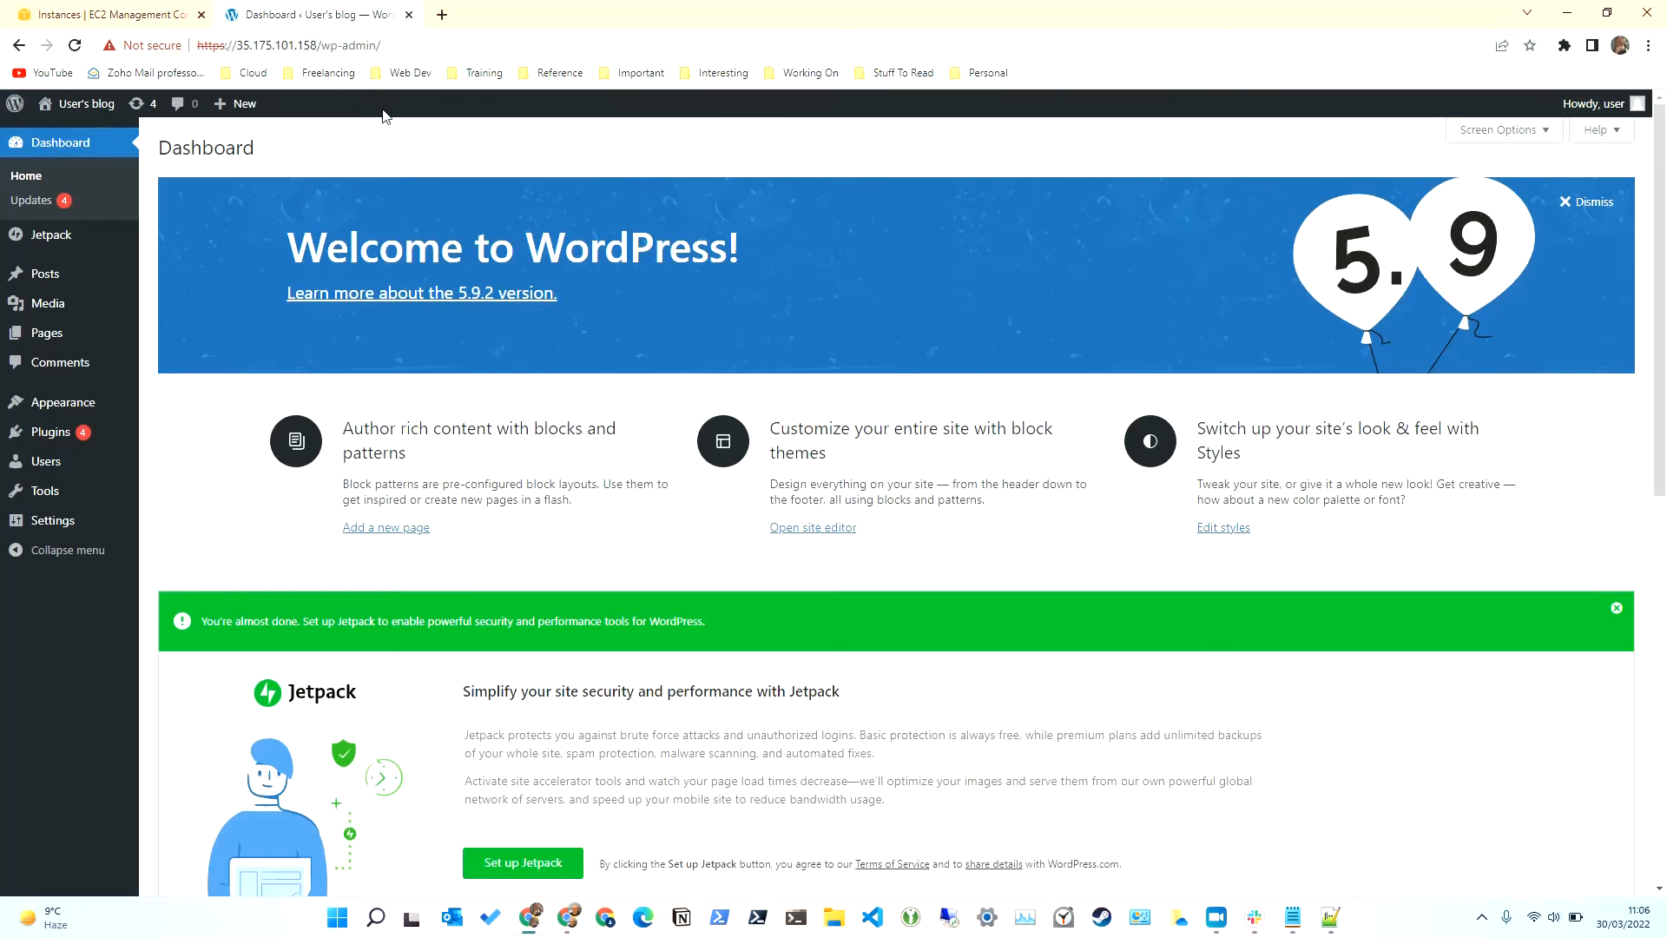
left_click(139, 14)
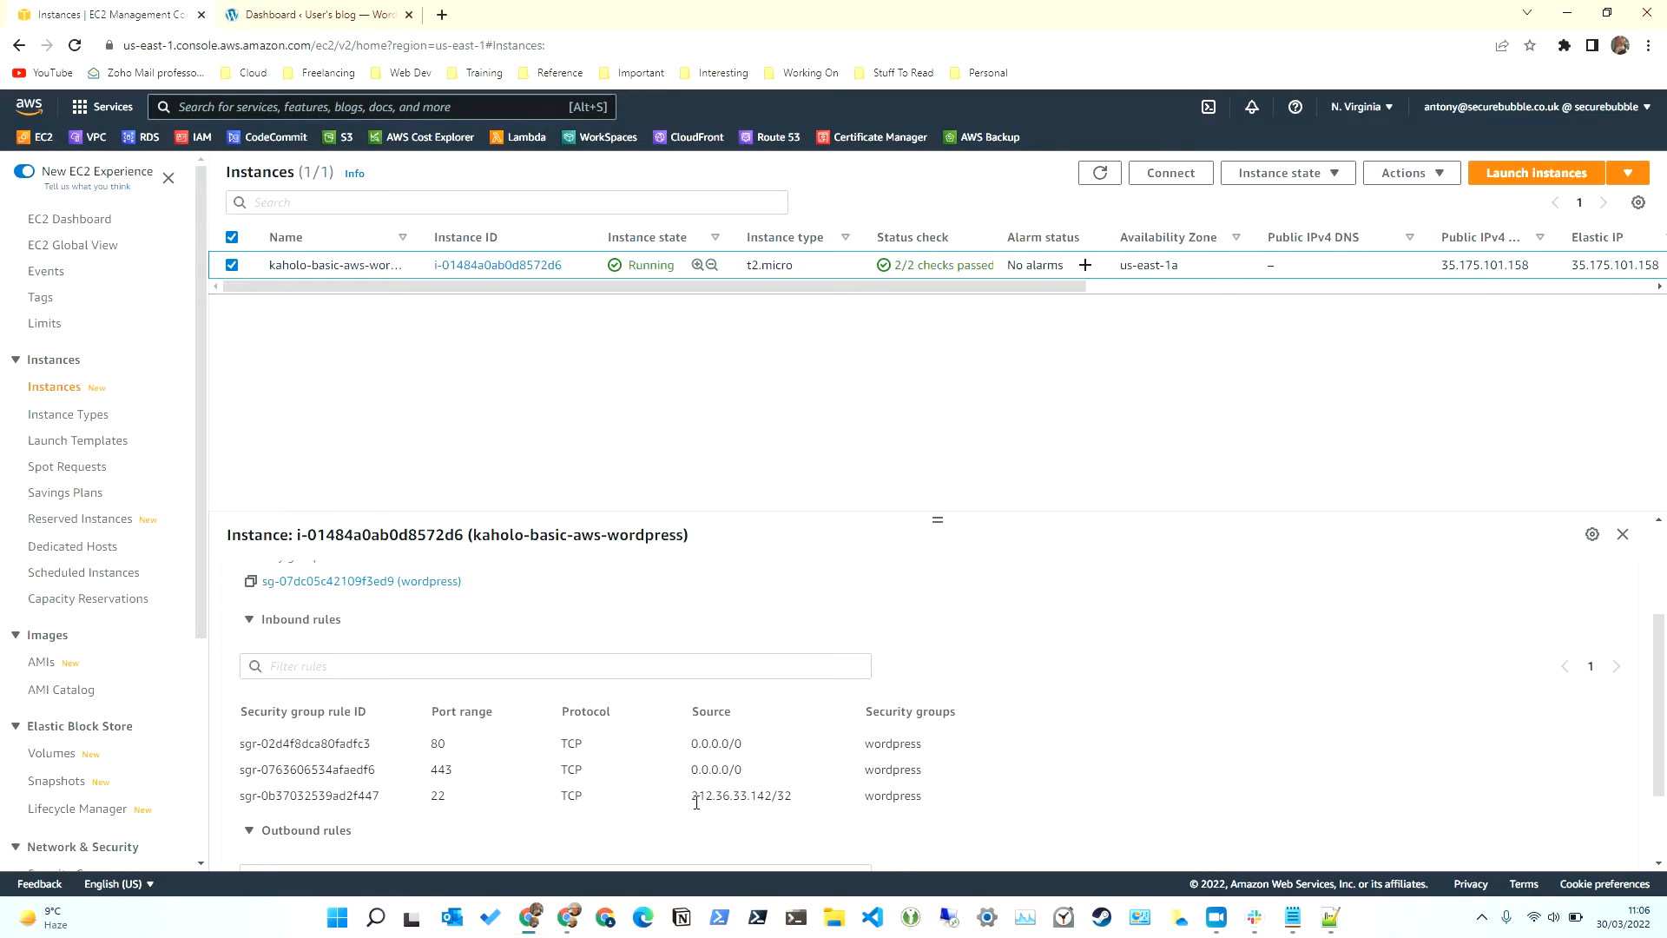
Step: Open the wordpress security group from the instance's security details and open its inbound rules for editing
scroll(1129, 738, "up", 2)
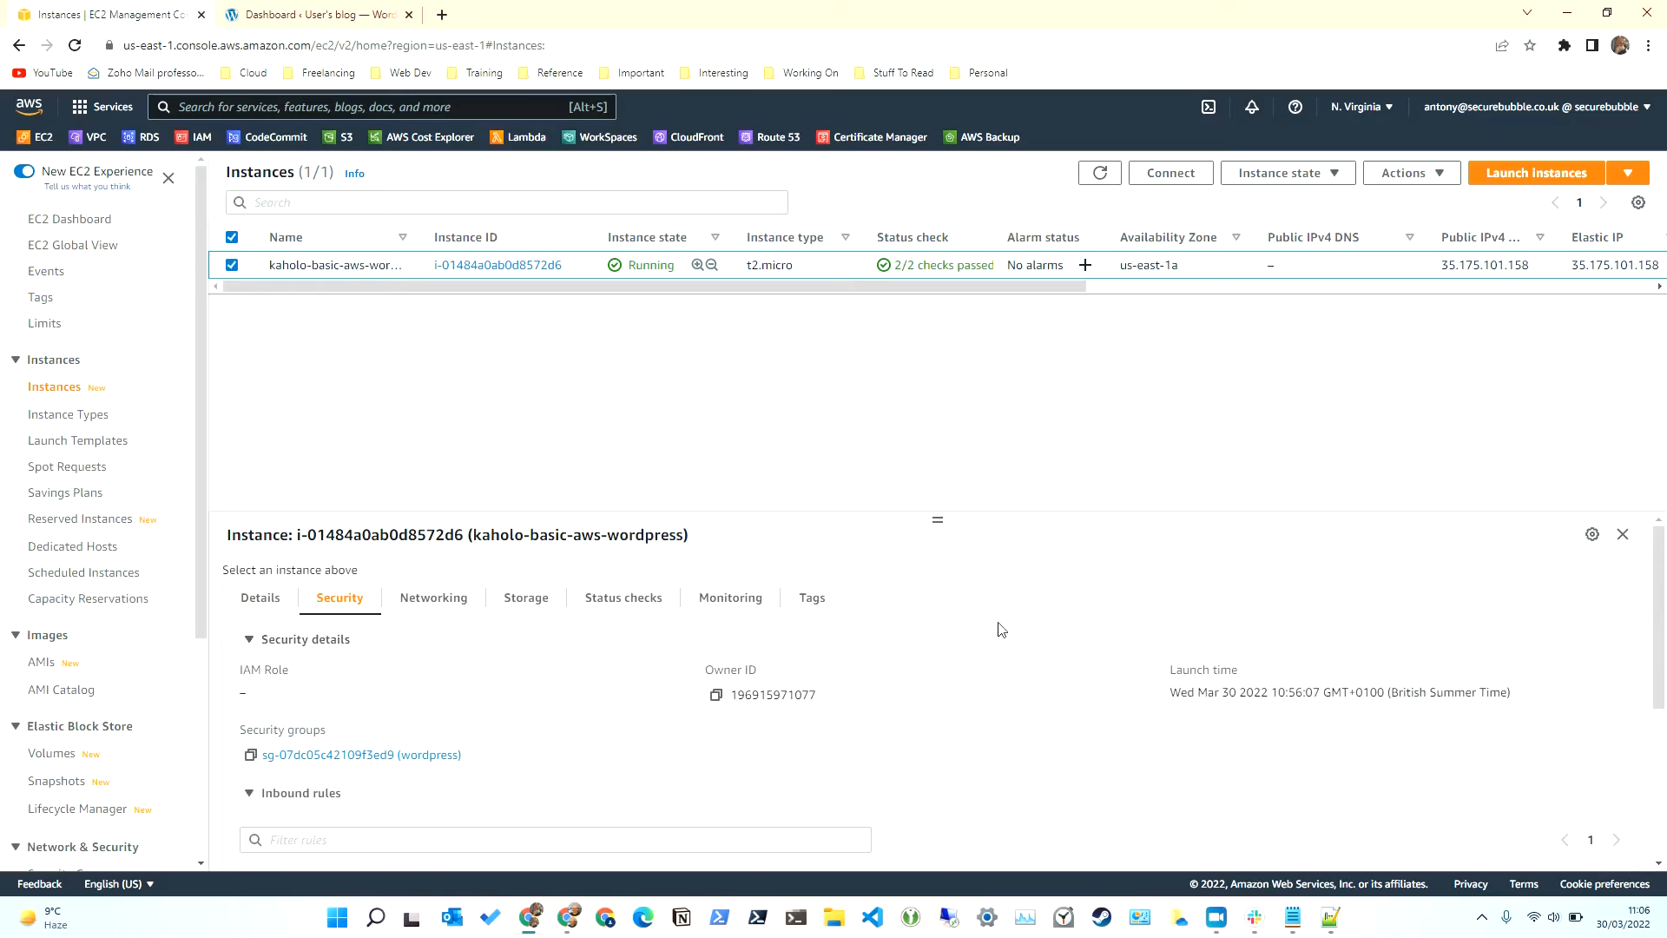
scroll(510, 712, "down", 3)
scroll(391, 673, "up", 2)
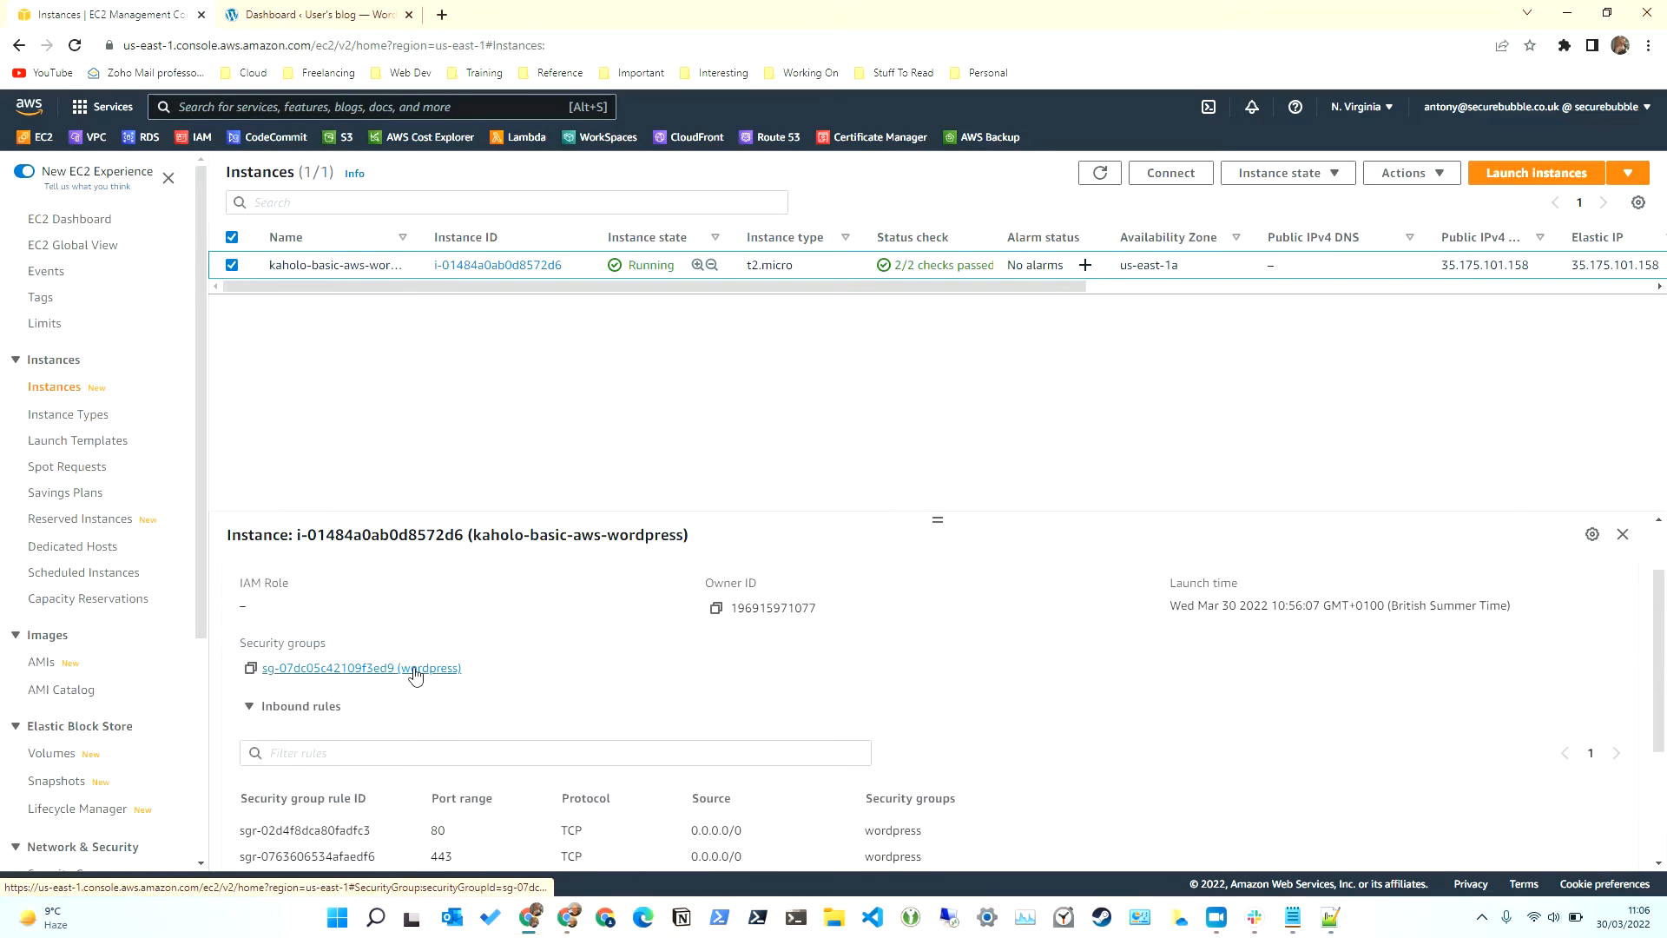
scroll(388, 647, "up", 1)
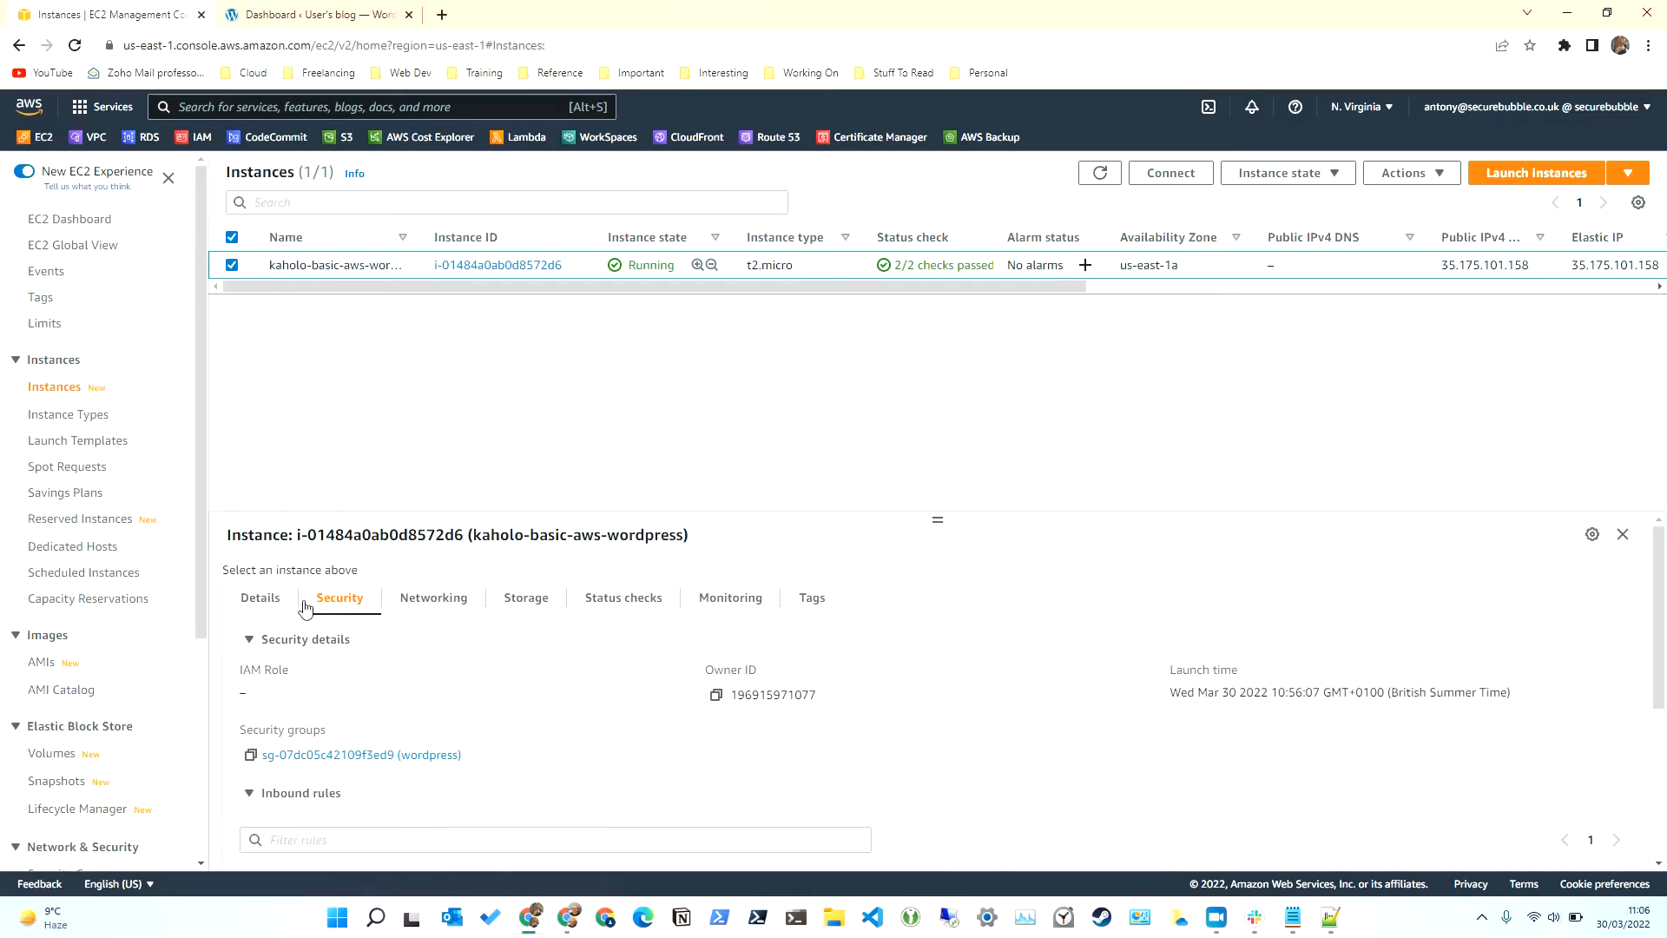
left_click(396, 759)
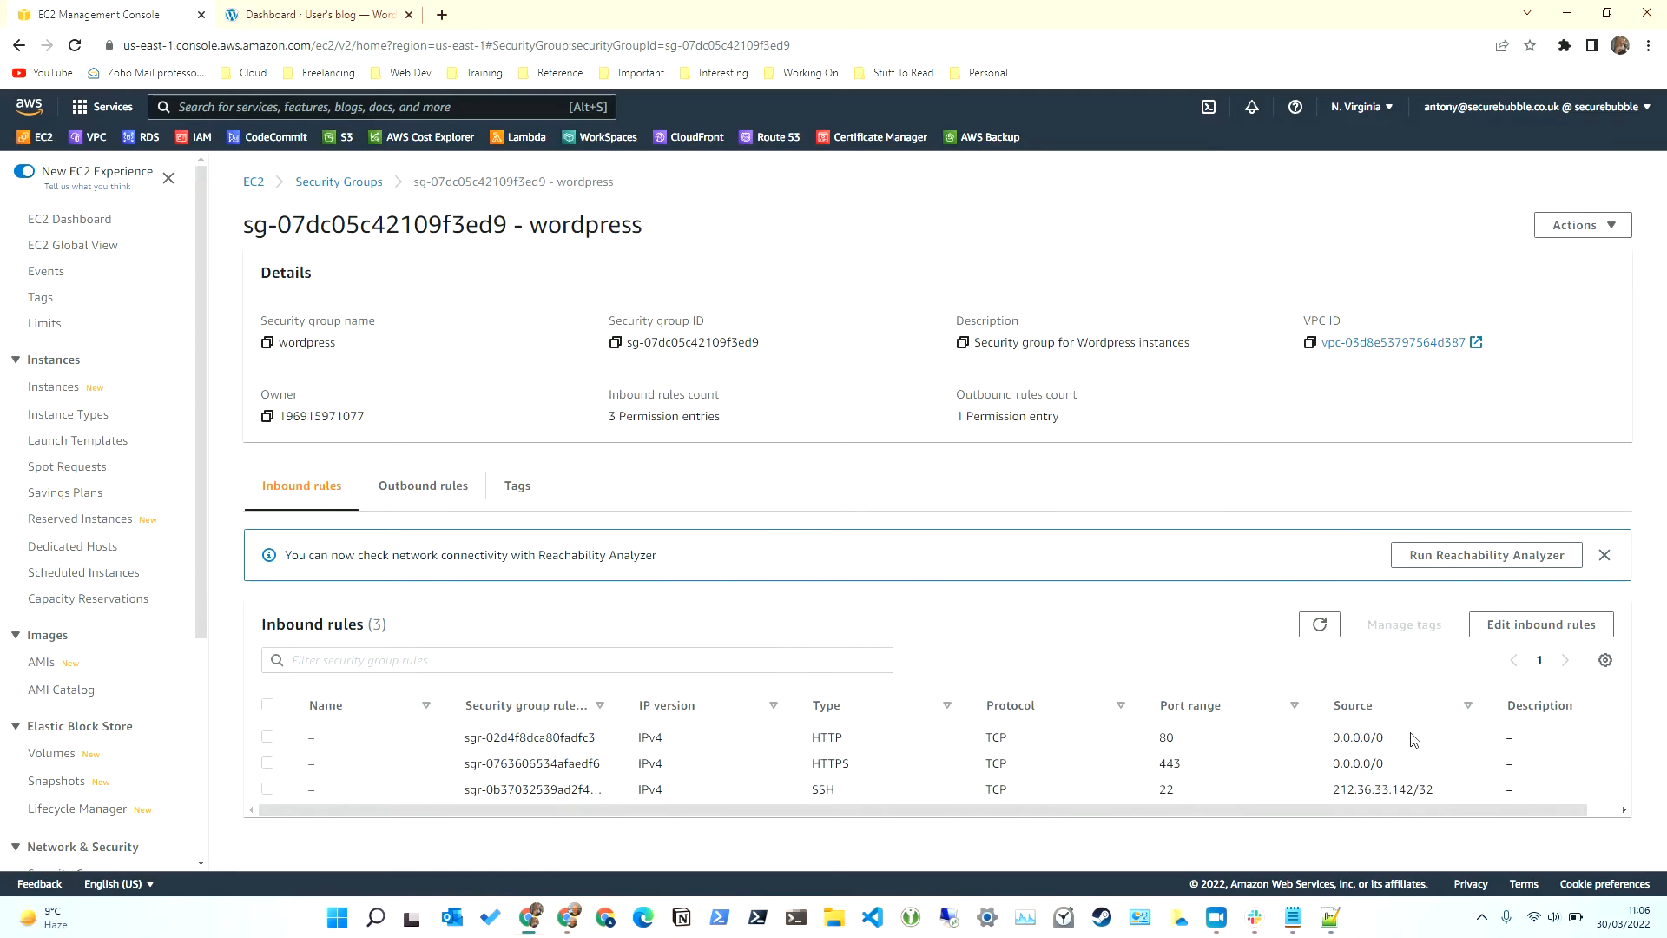
left_click(1542, 630)
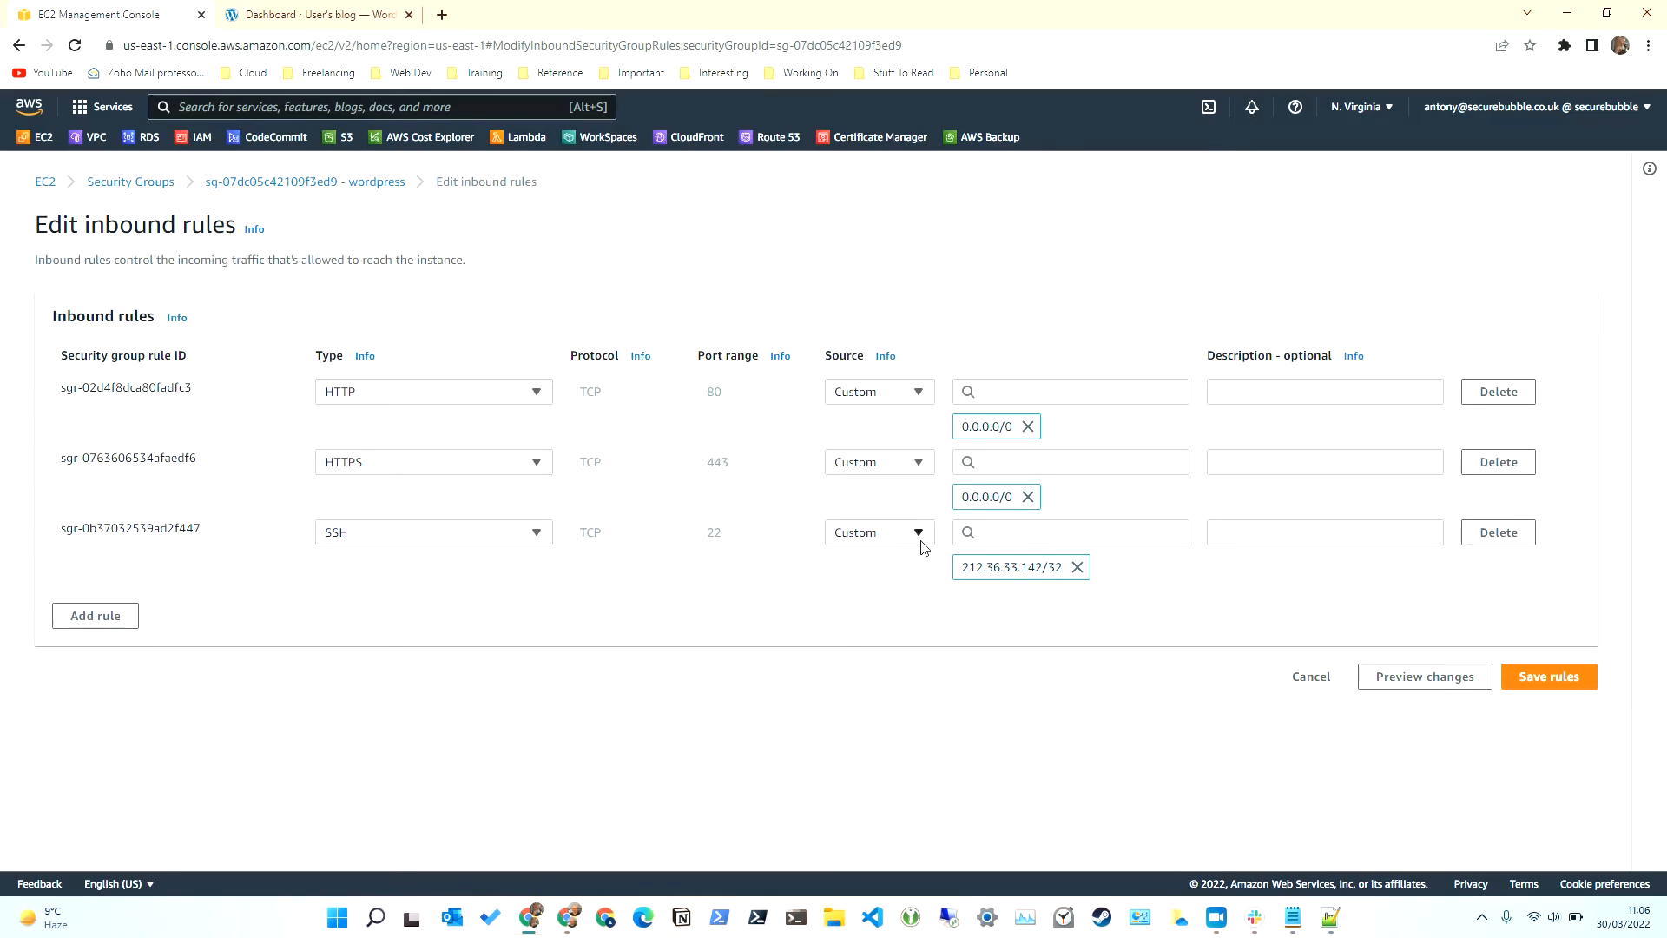
Step: Try setting the SSH rule's source to My IP and adding another SSH rule with a custom source, and discard the inbound rule edits
left_click(921, 535)
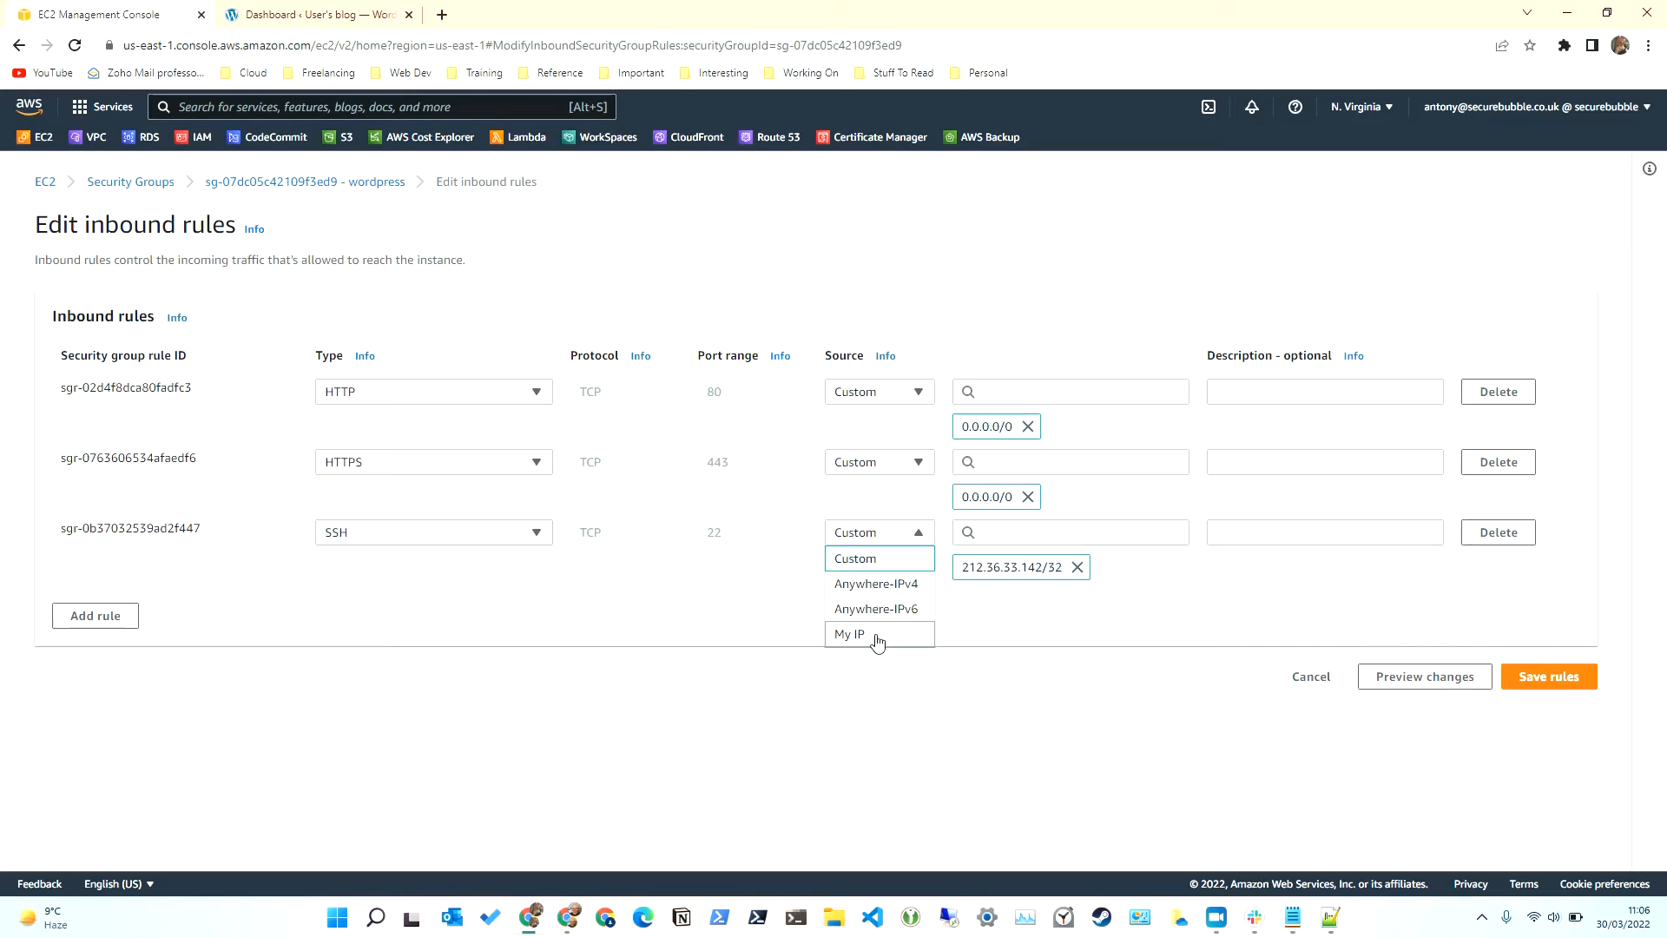
left_click(877, 639)
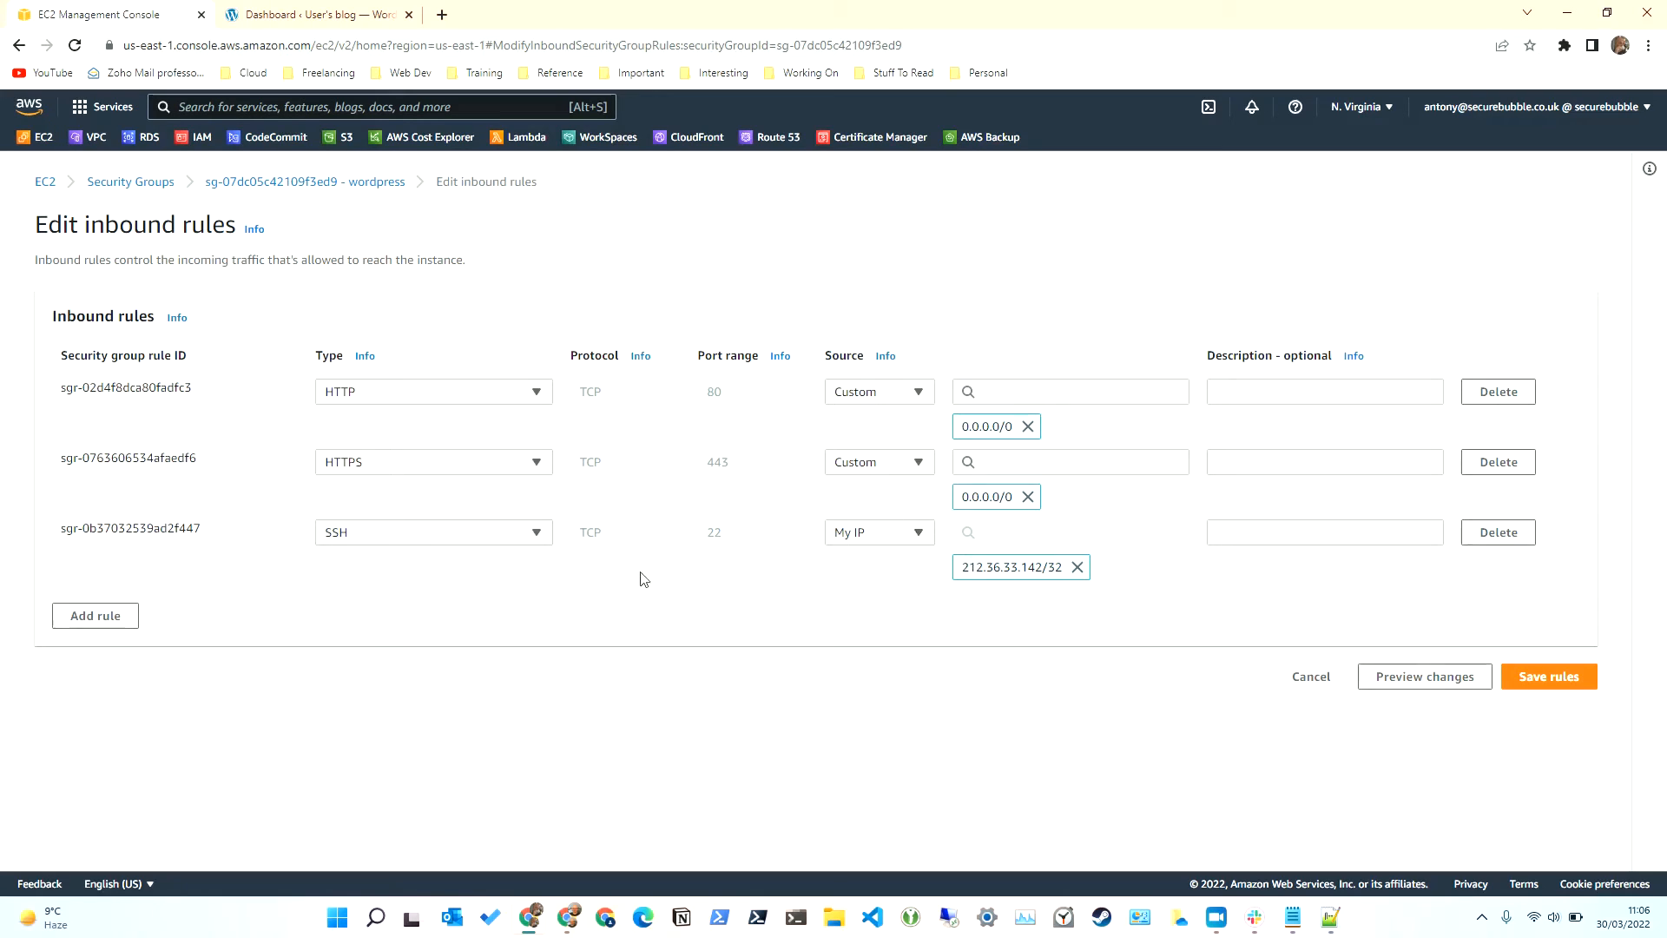
left_click(100, 616)
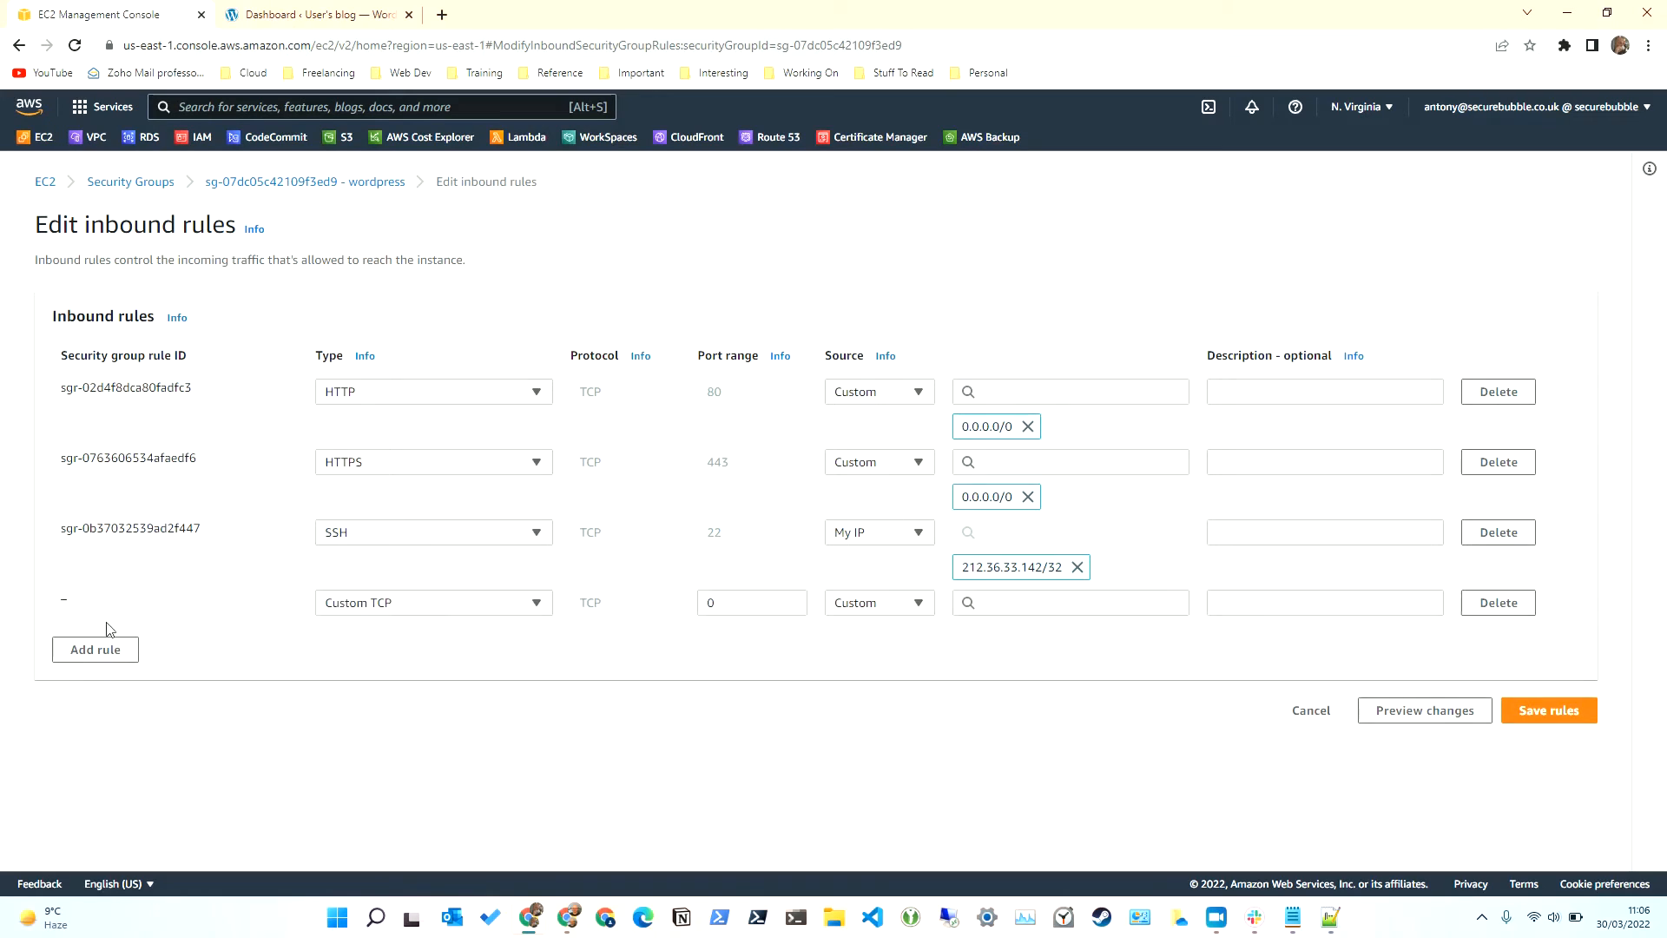
left_click(508, 603)
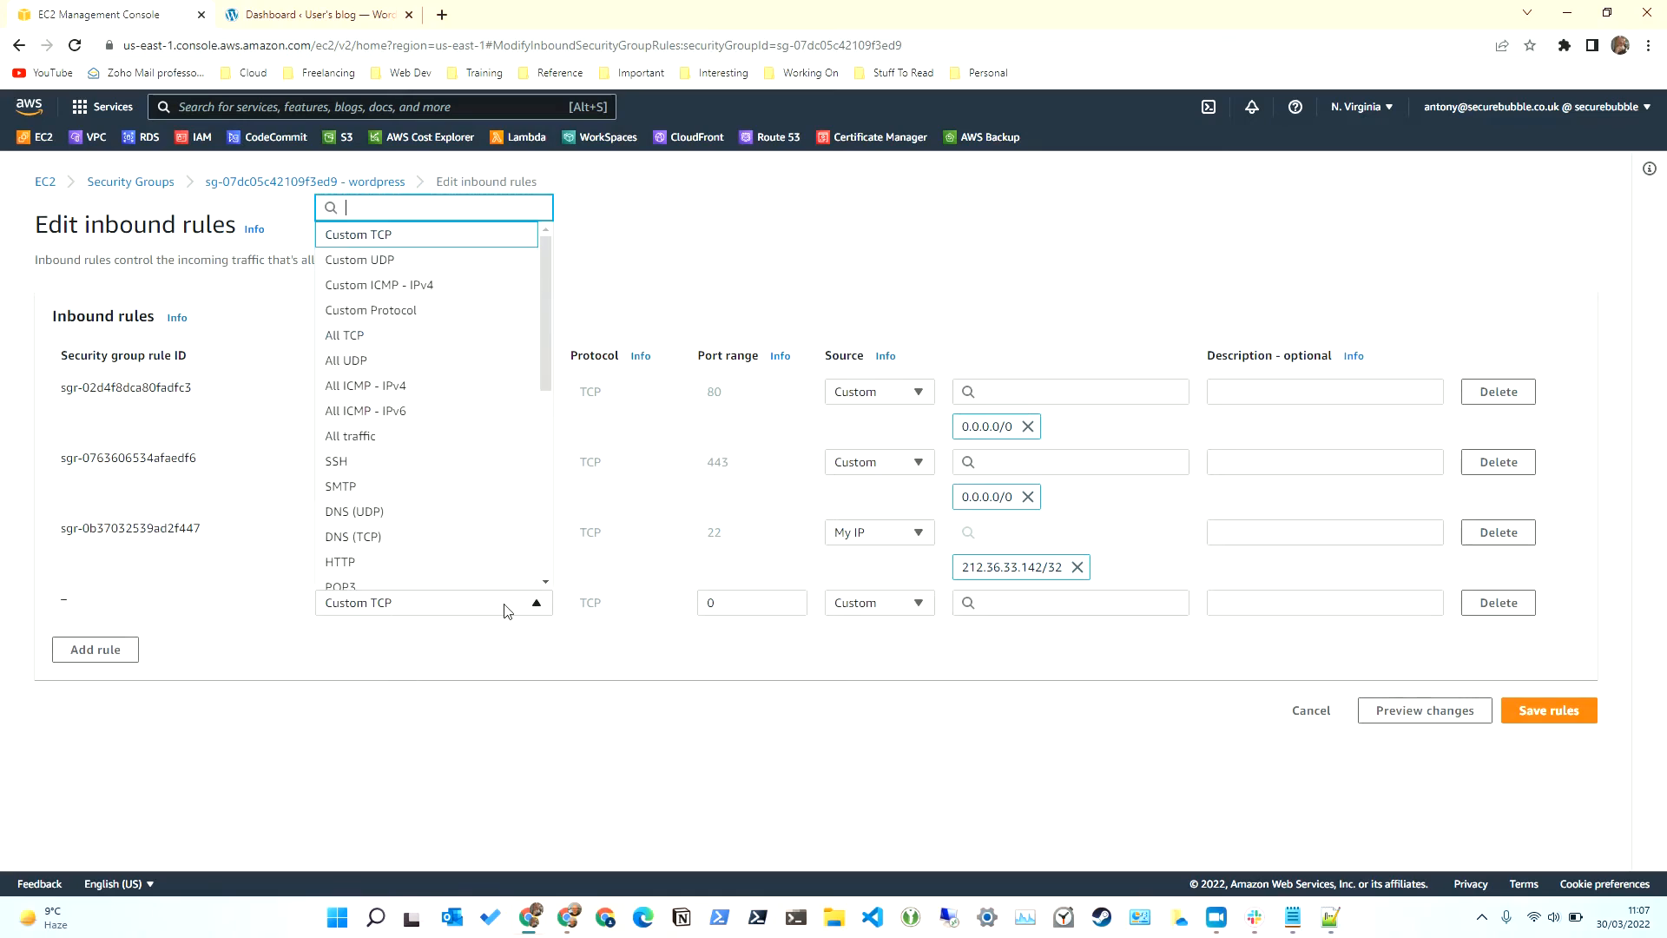
left_click(421, 473)
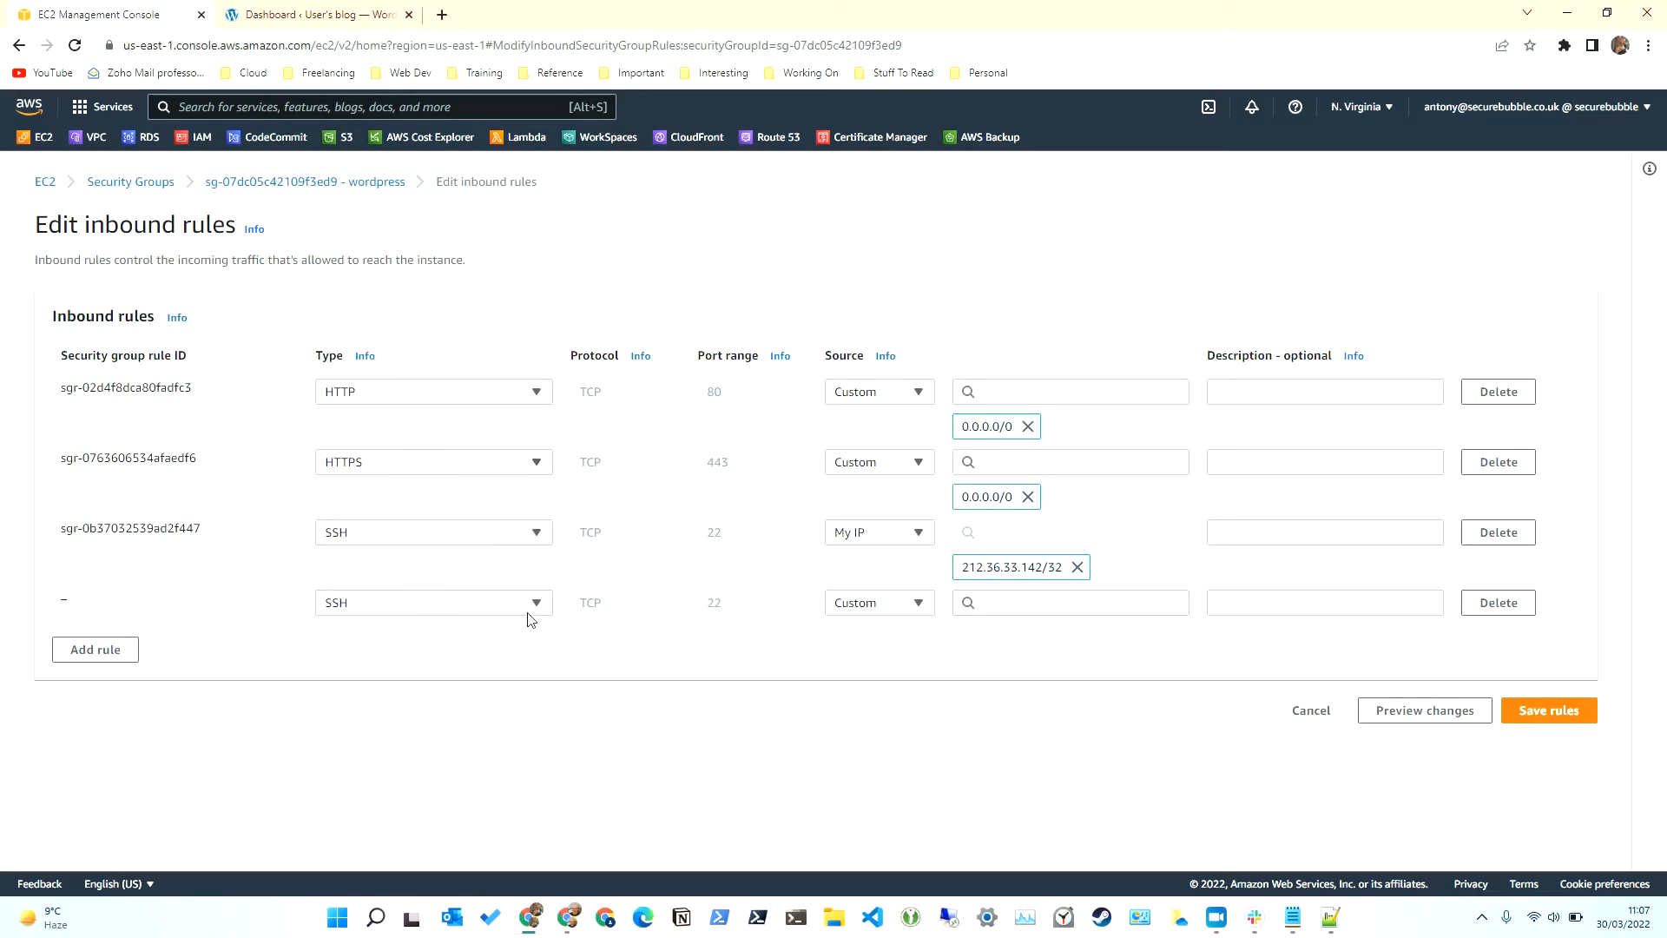
left_click(903, 610)
left_click(1049, 608)
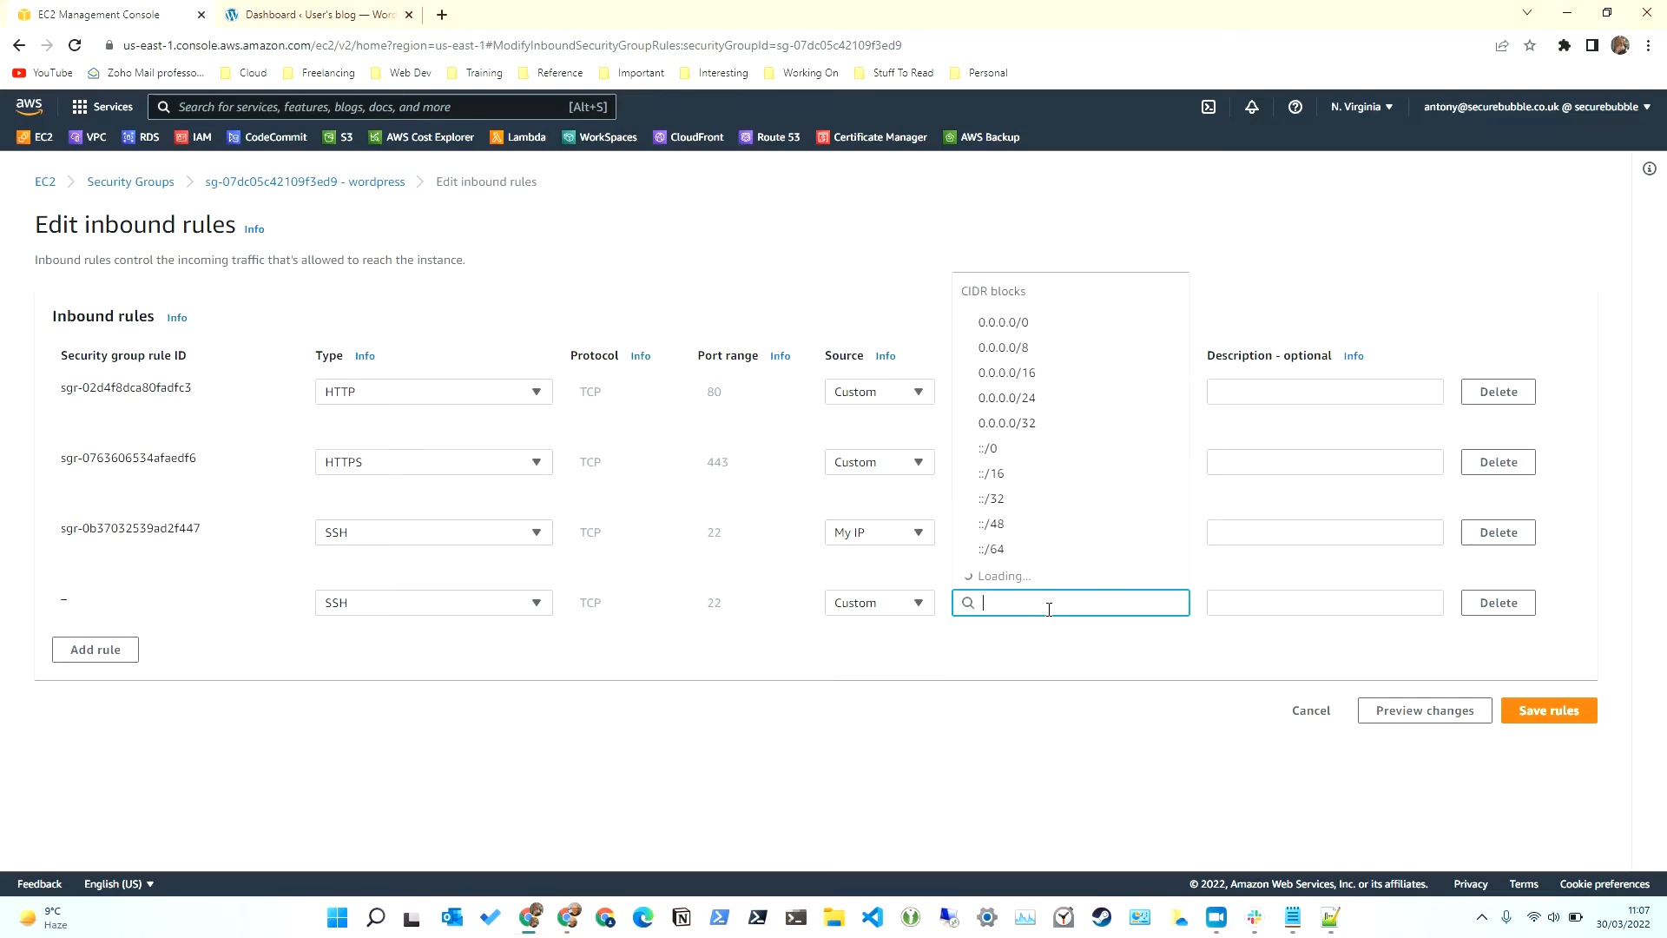
left_click(1043, 627)
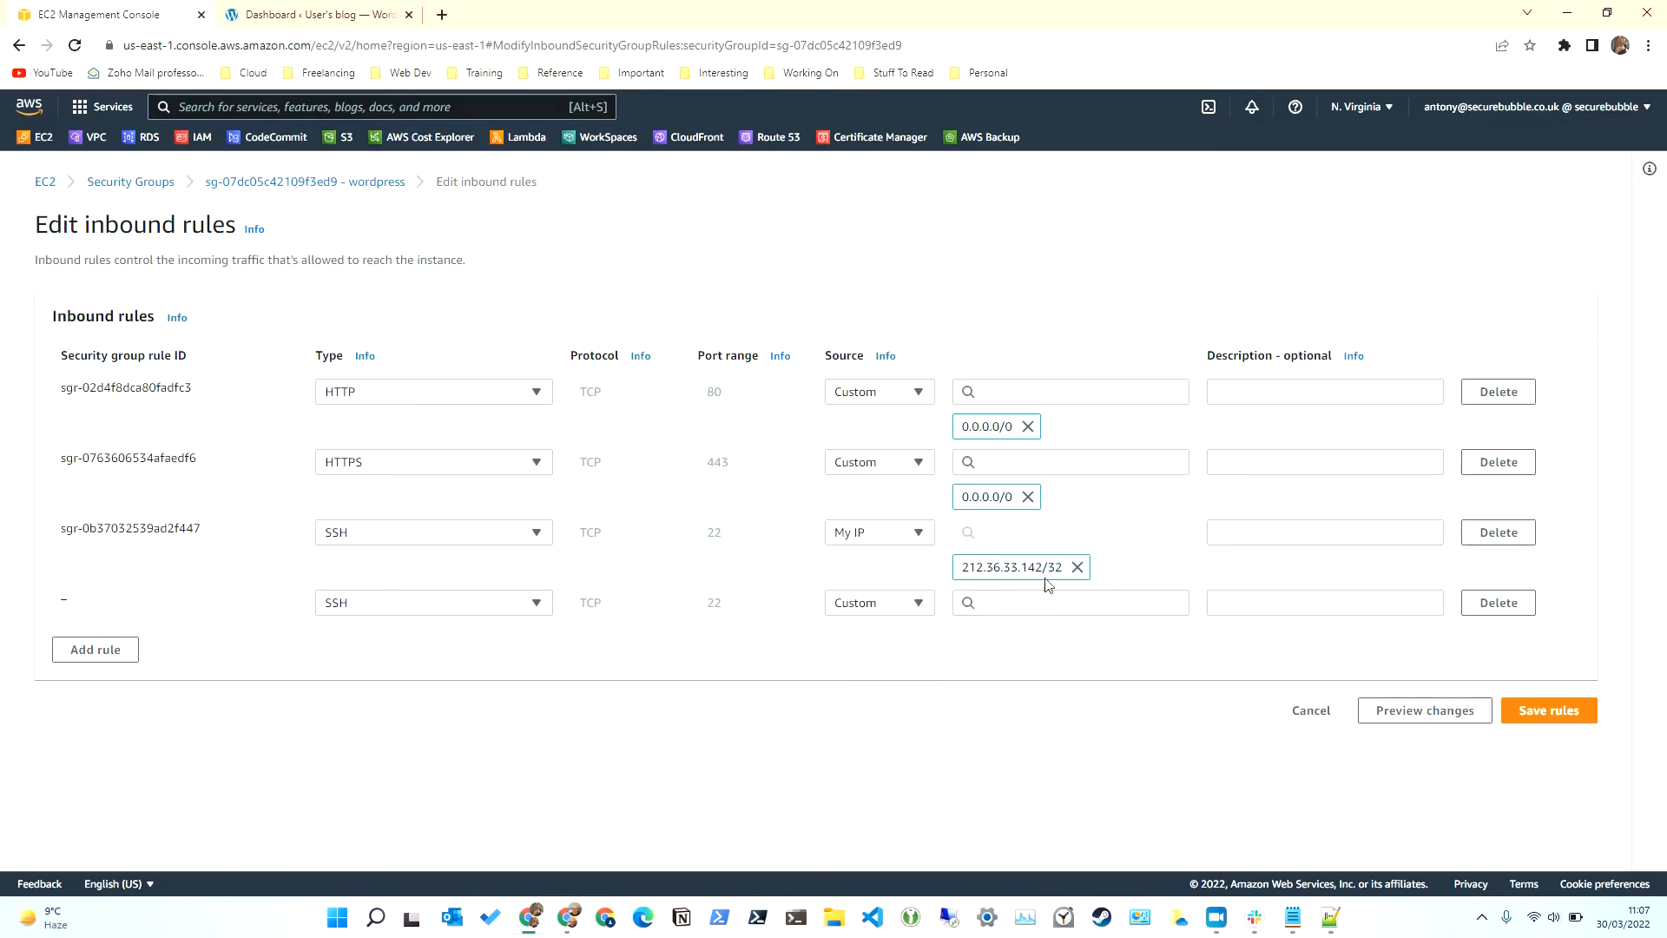
left_click(1310, 711)
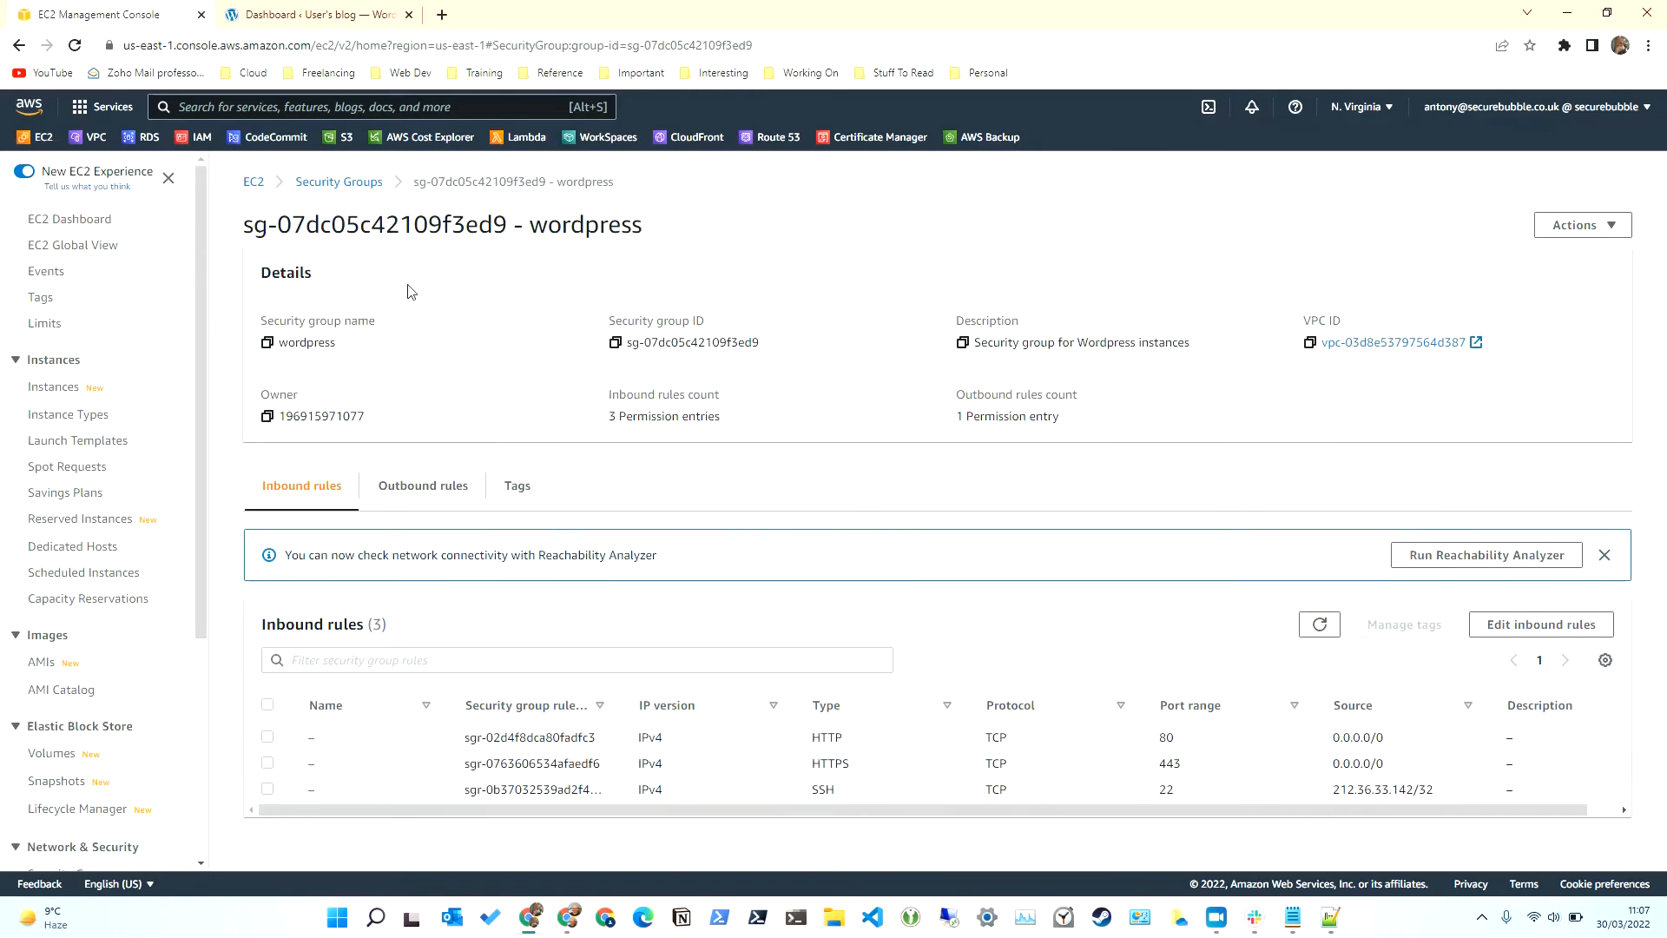
Step: Switch to the Kaholo execution results and download the final result of the create-default-keypair action
left_click(246, 184)
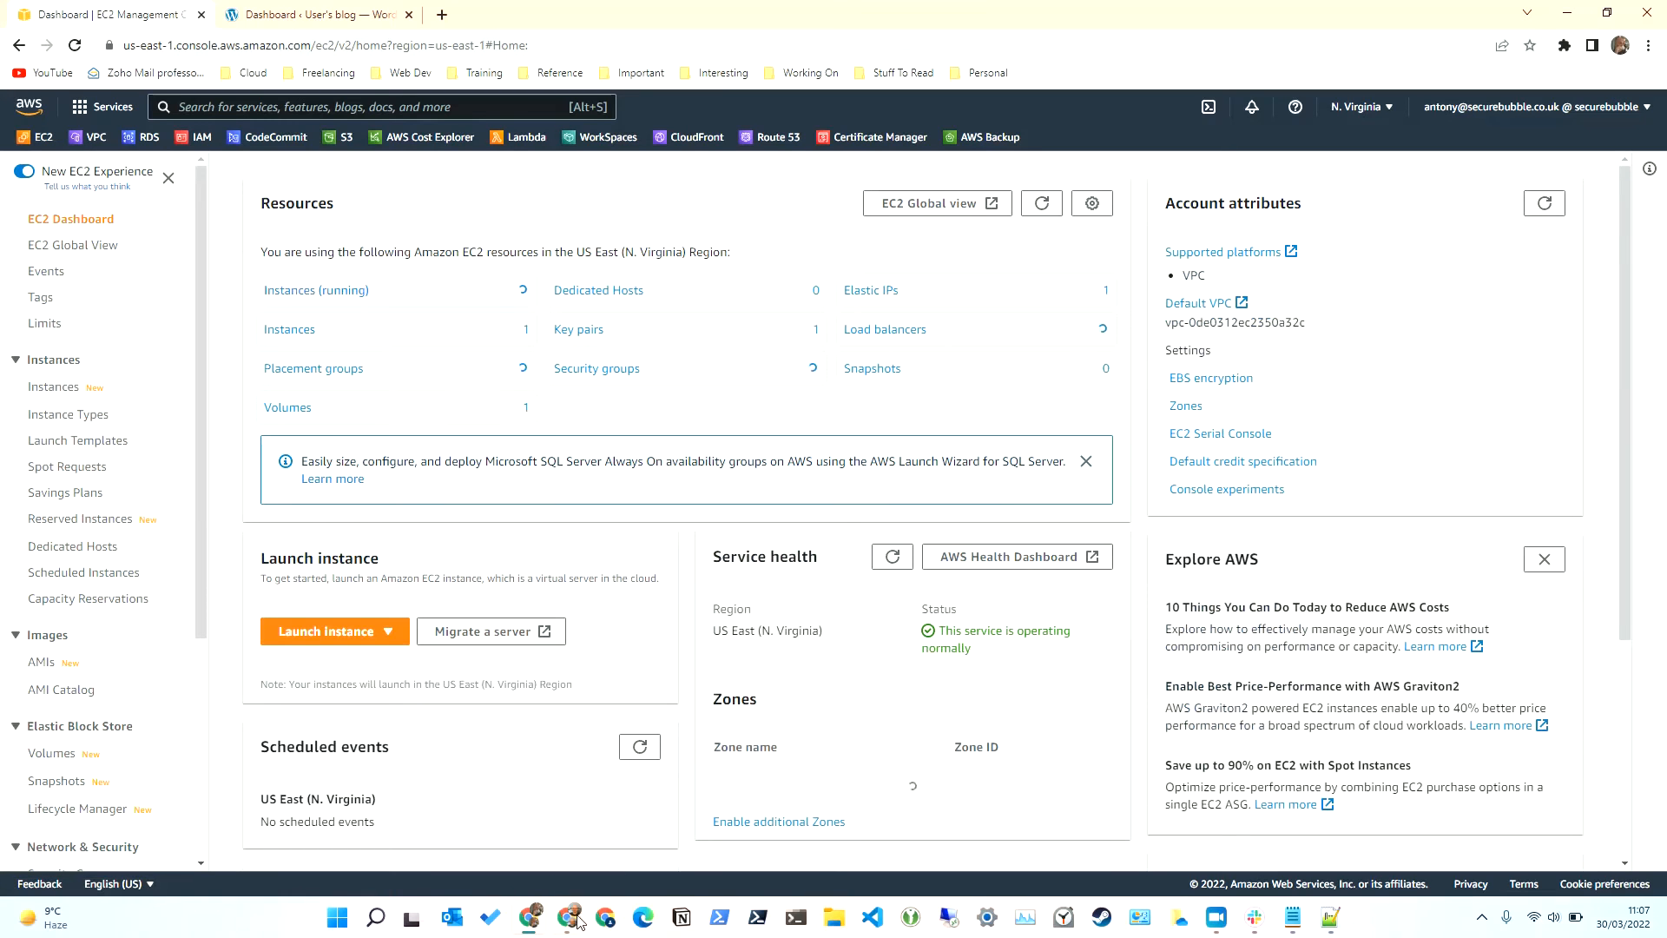
mouse_move(567, 917)
left_click(509, 847)
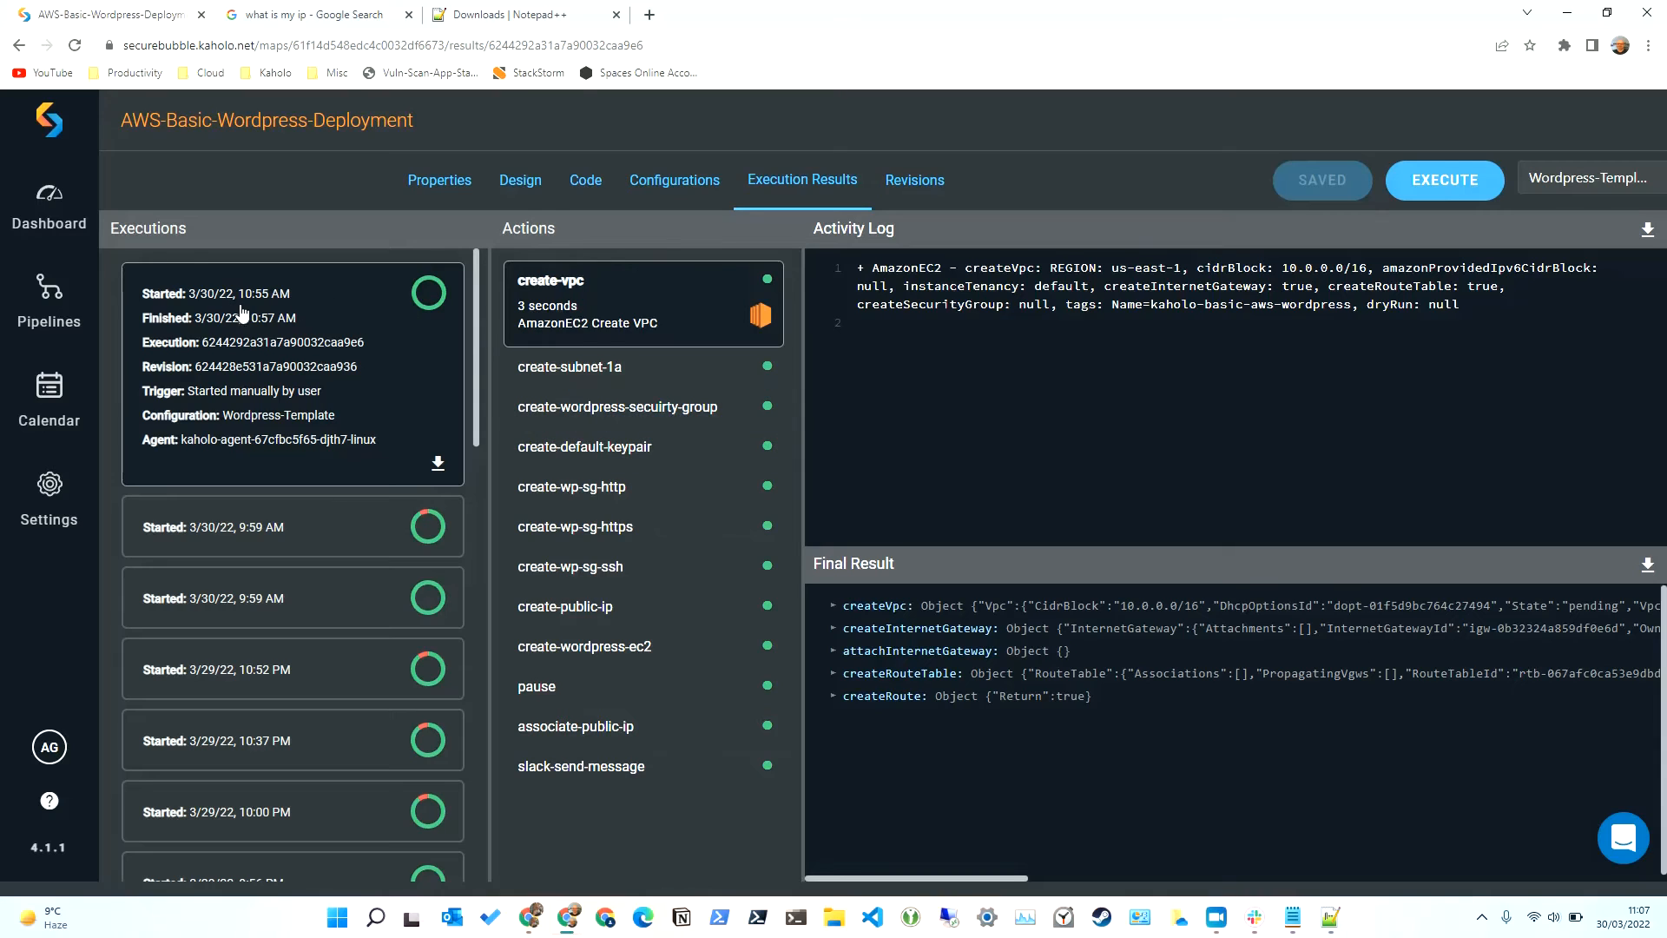
left_click(637, 453)
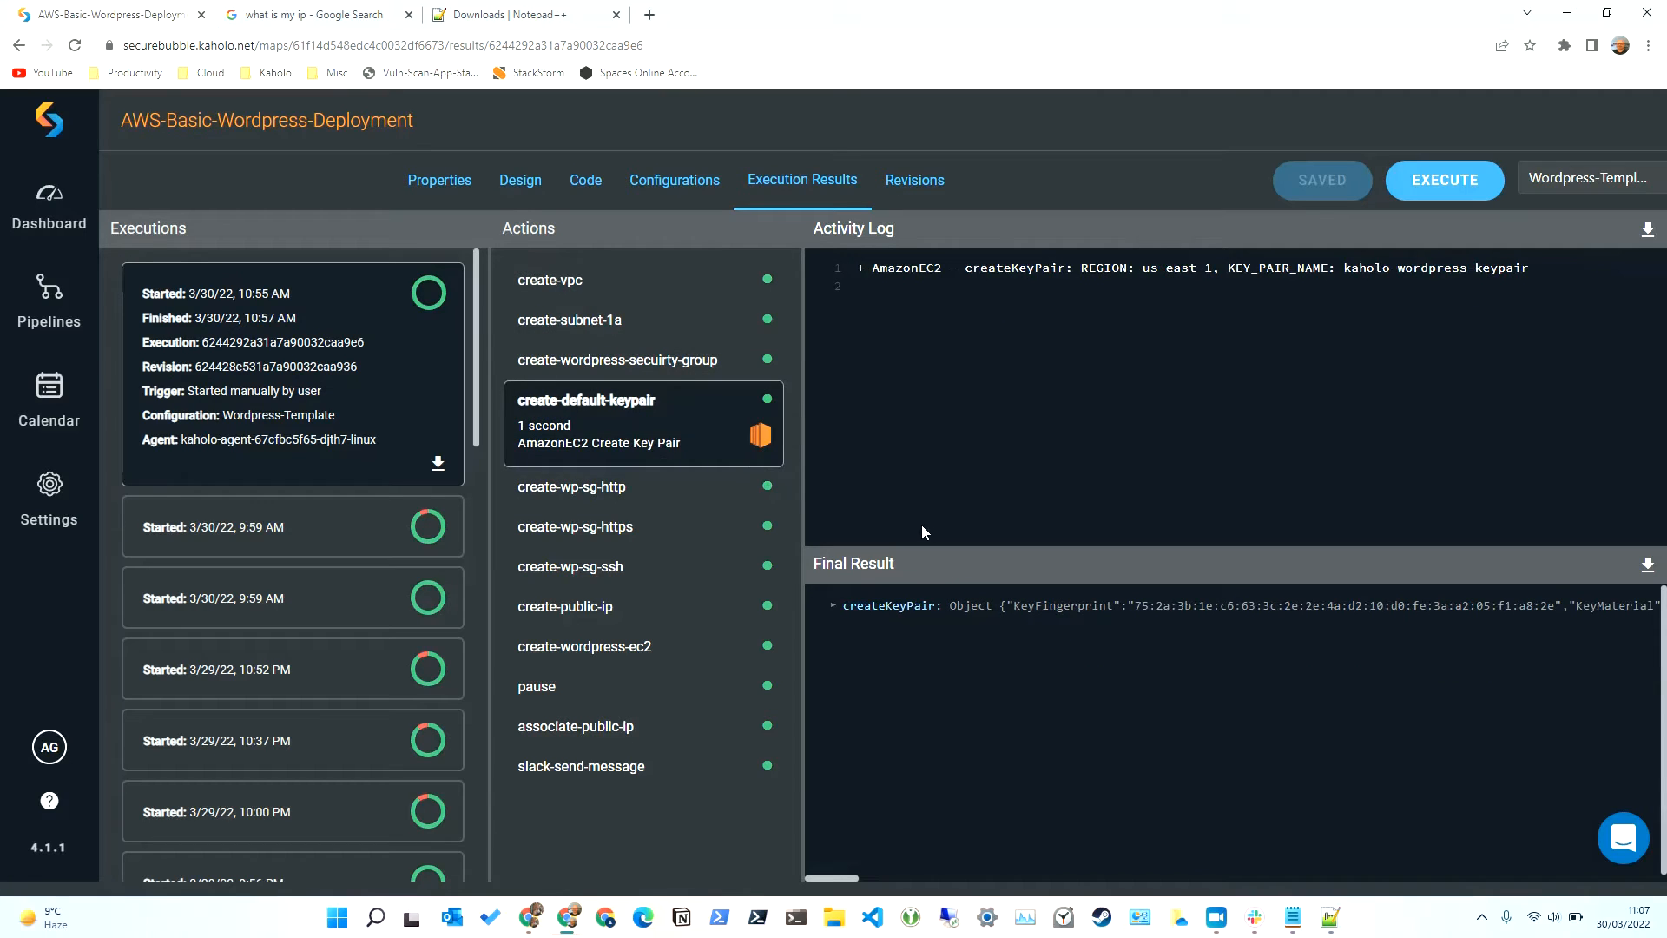
left_click(1649, 569)
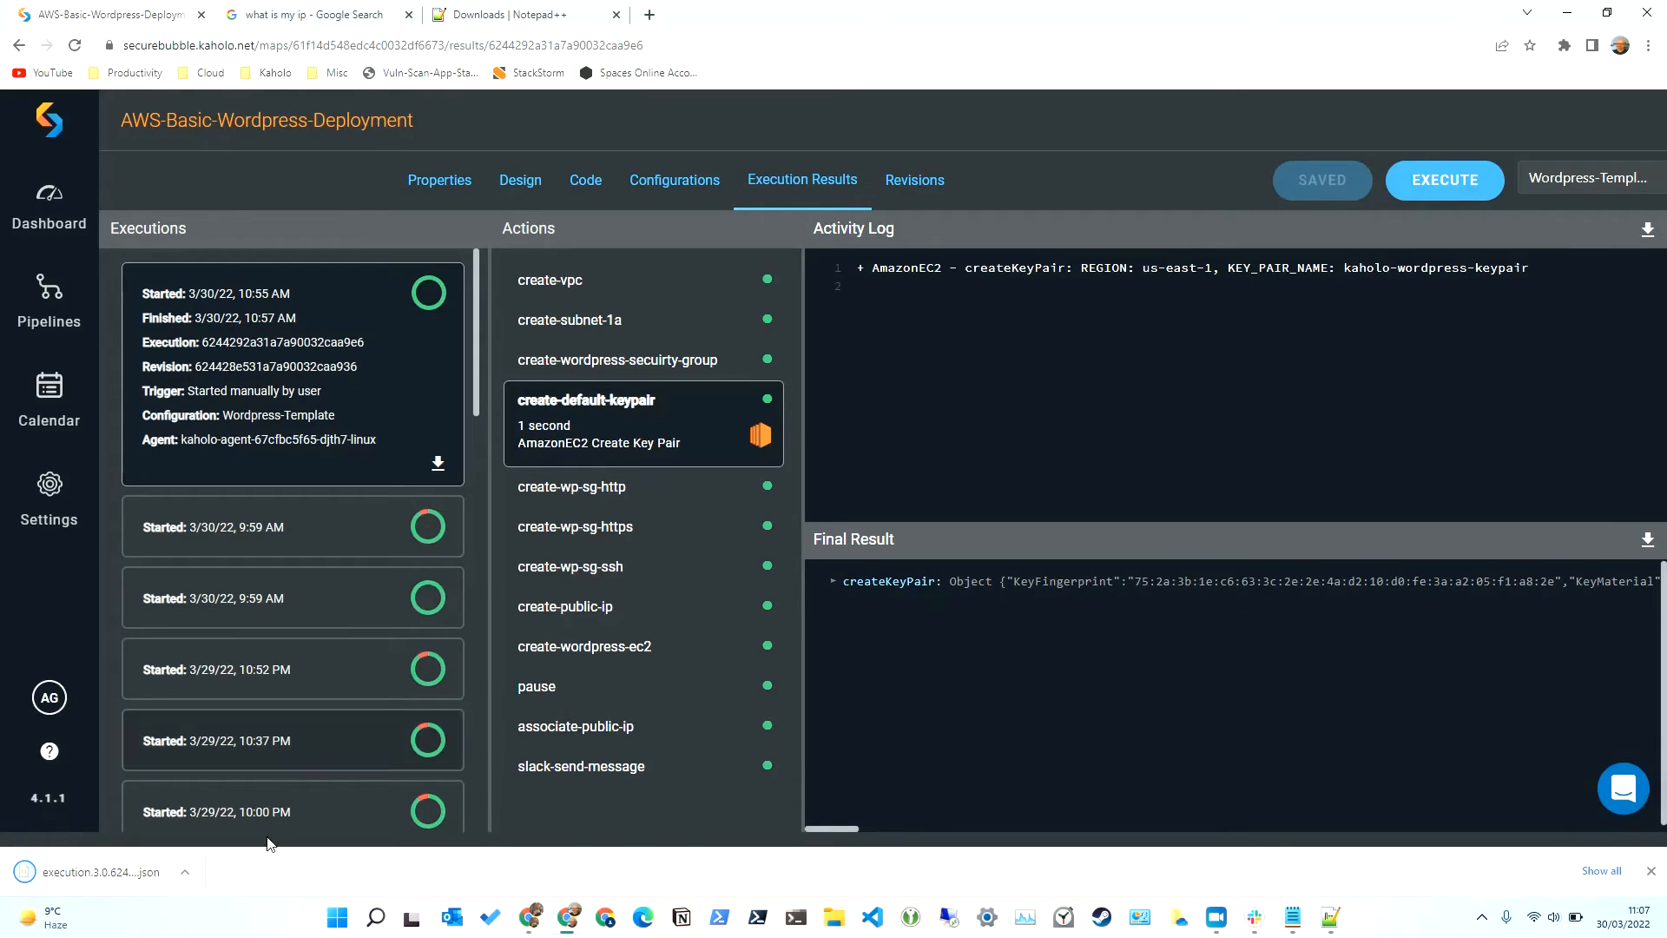
Step: Look at the empty Notepad++ editor and the Notepad++ downloads web page
left_click(187, 873)
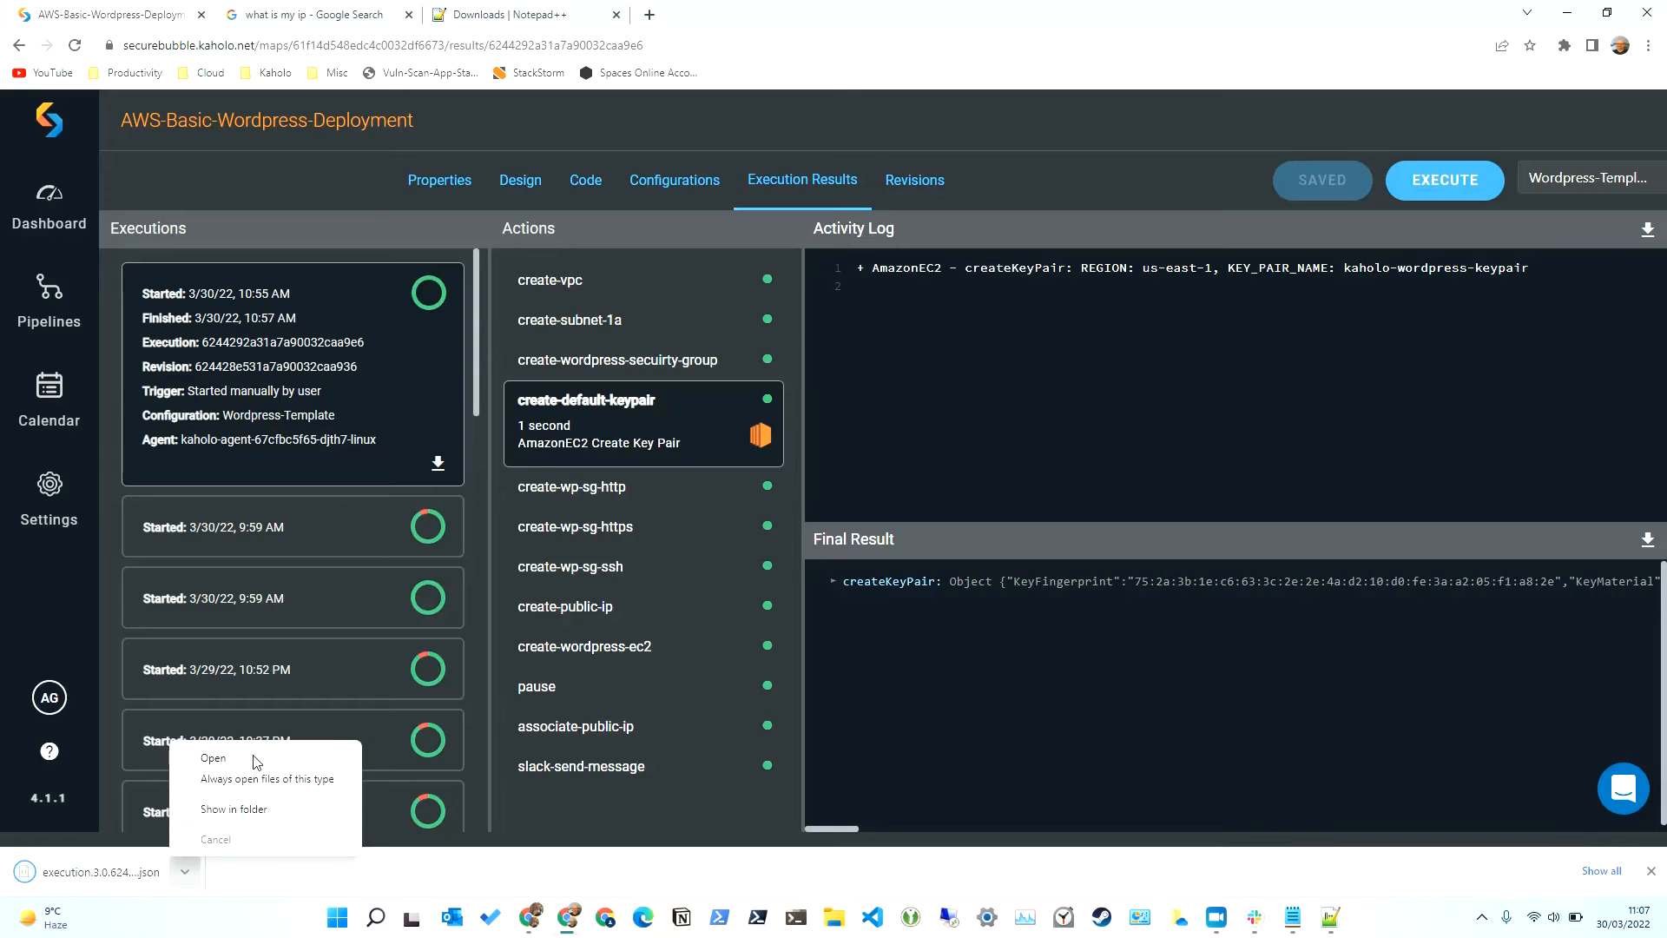
left_click(1332, 918)
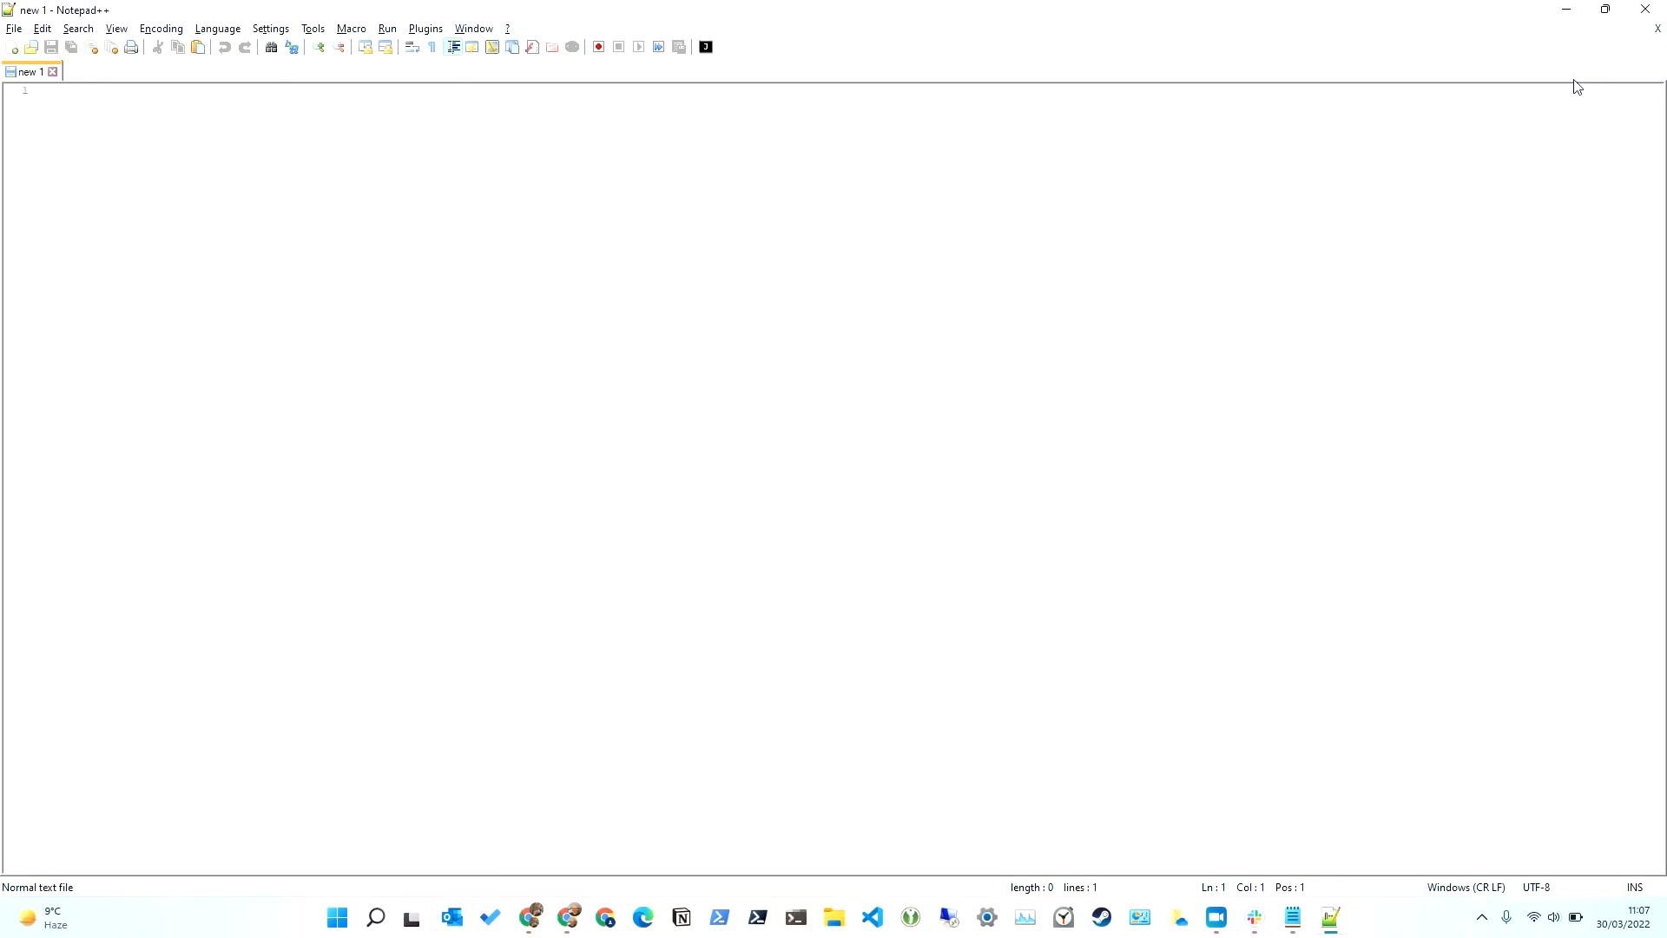
left_click(1566, 10)
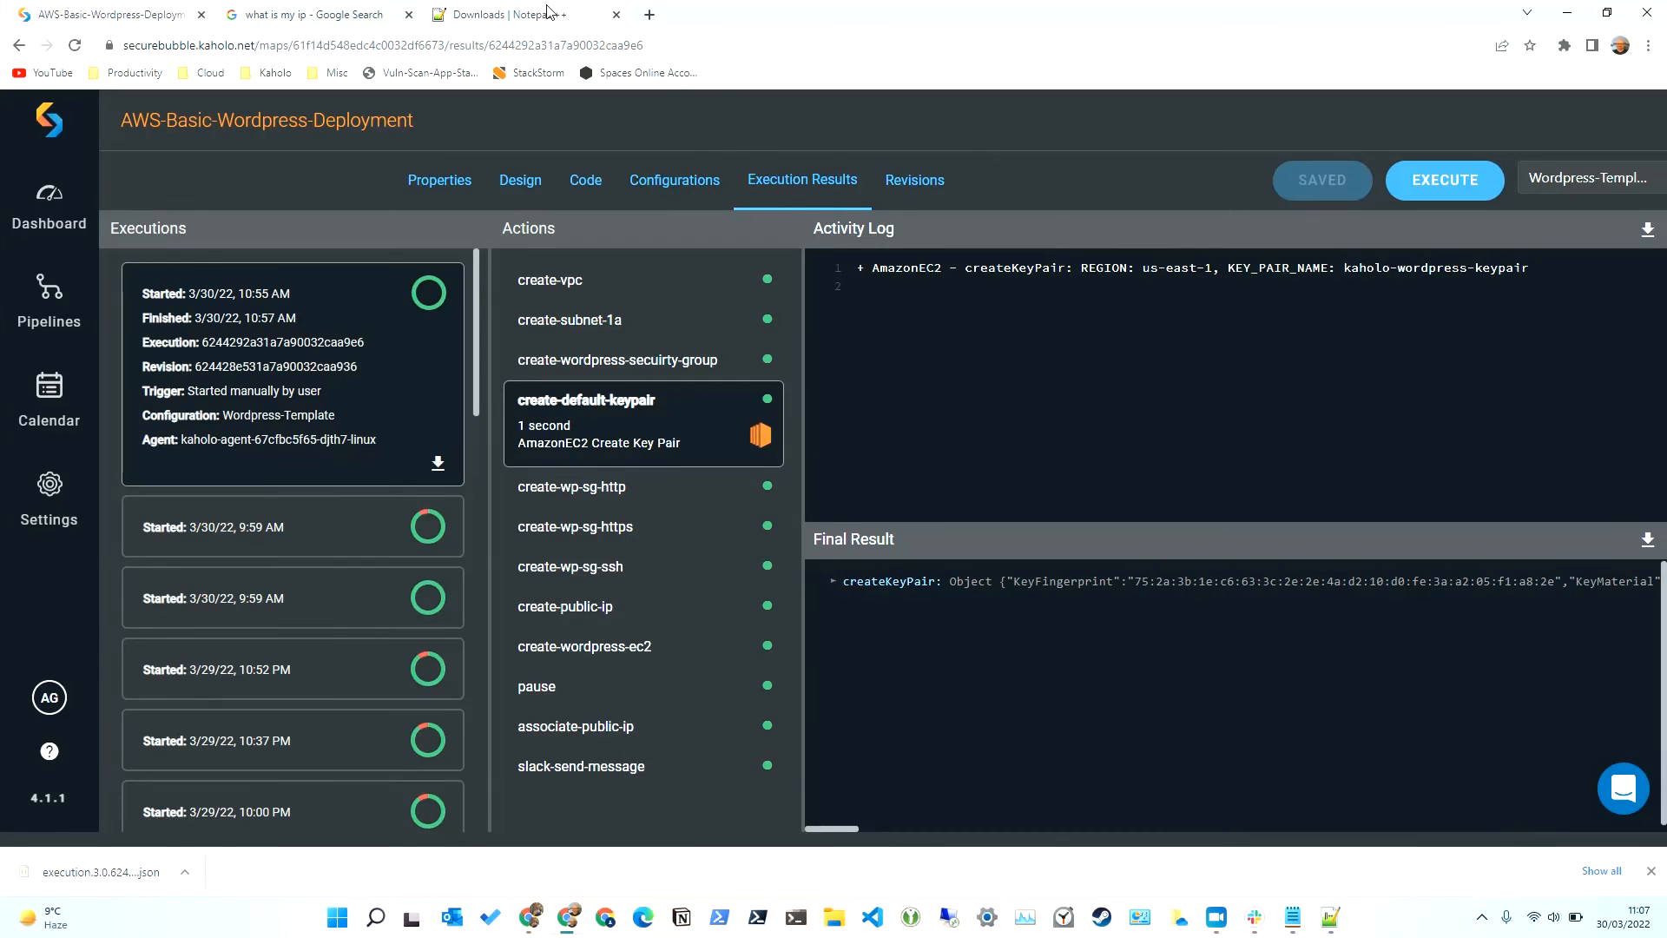
left_click(548, 11)
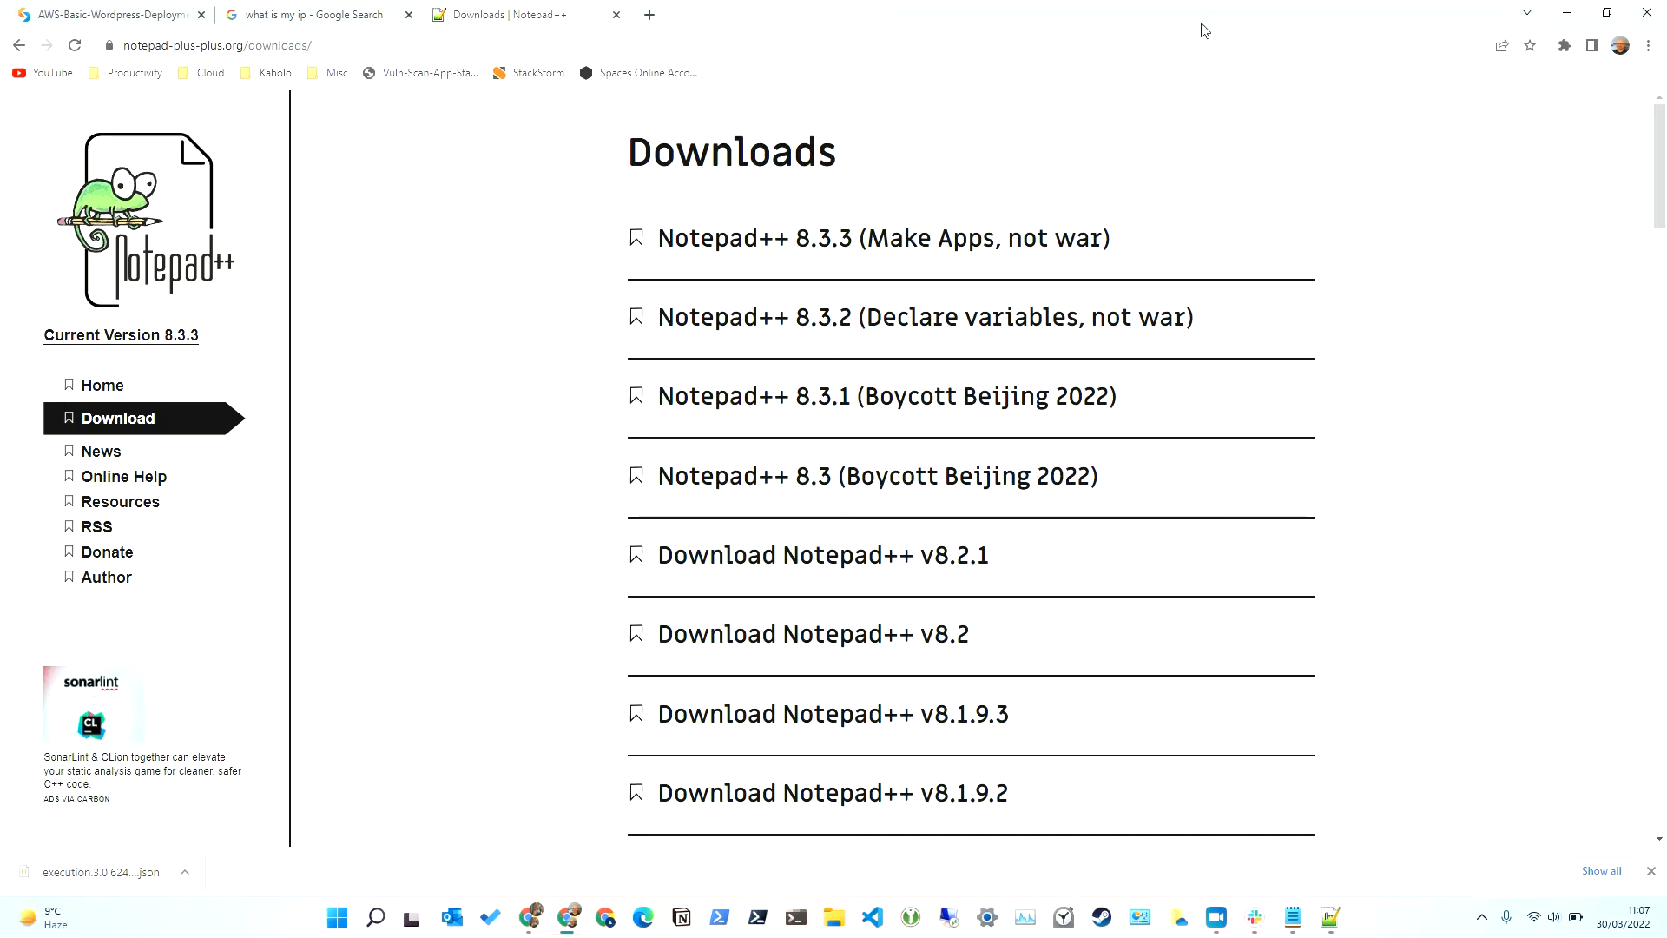
Step: Open the newest execution logs JSON file from the Downloads folder in Notepad++
left_click(1568, 12)
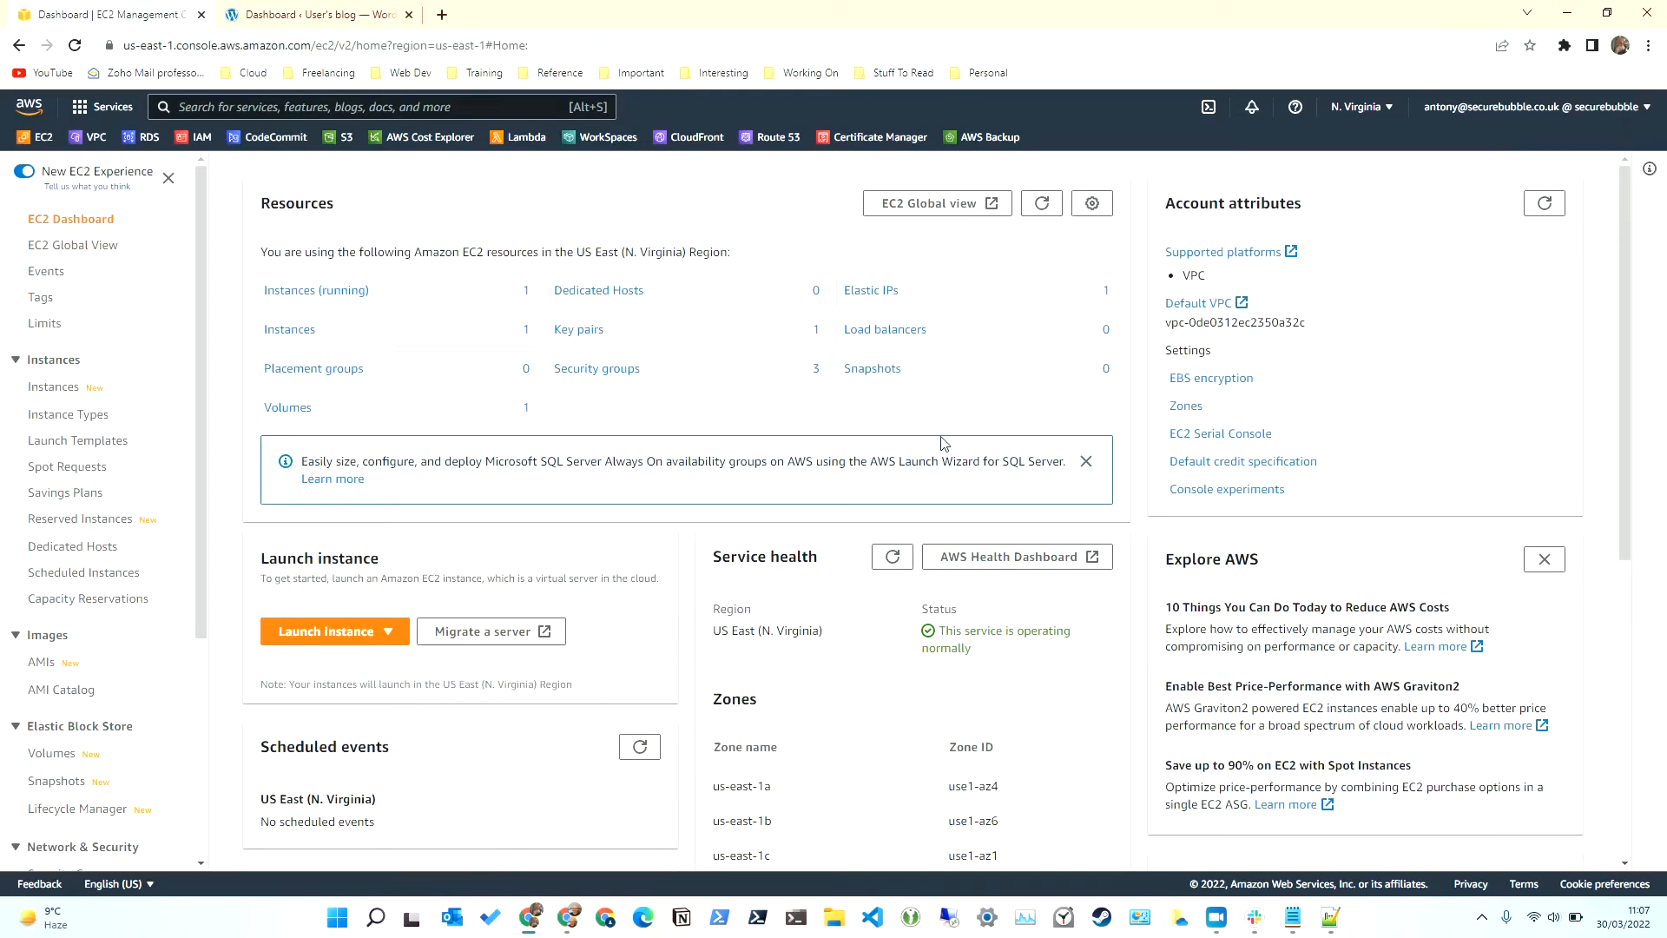
left_click(1568, 12)
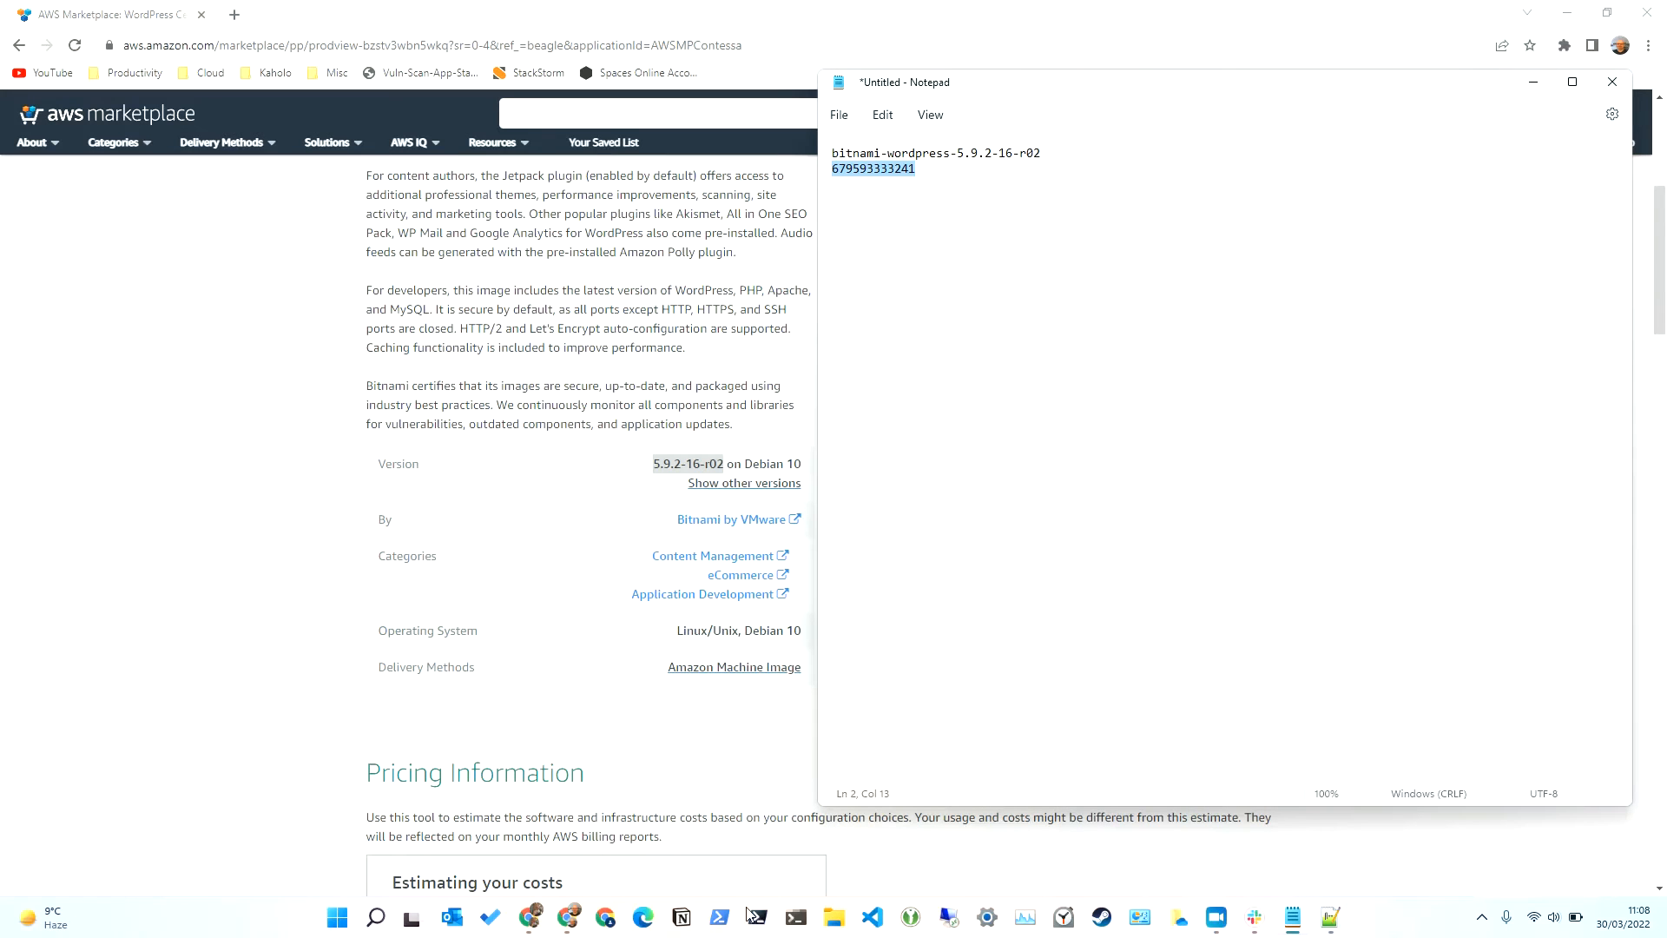
left_click(840, 918)
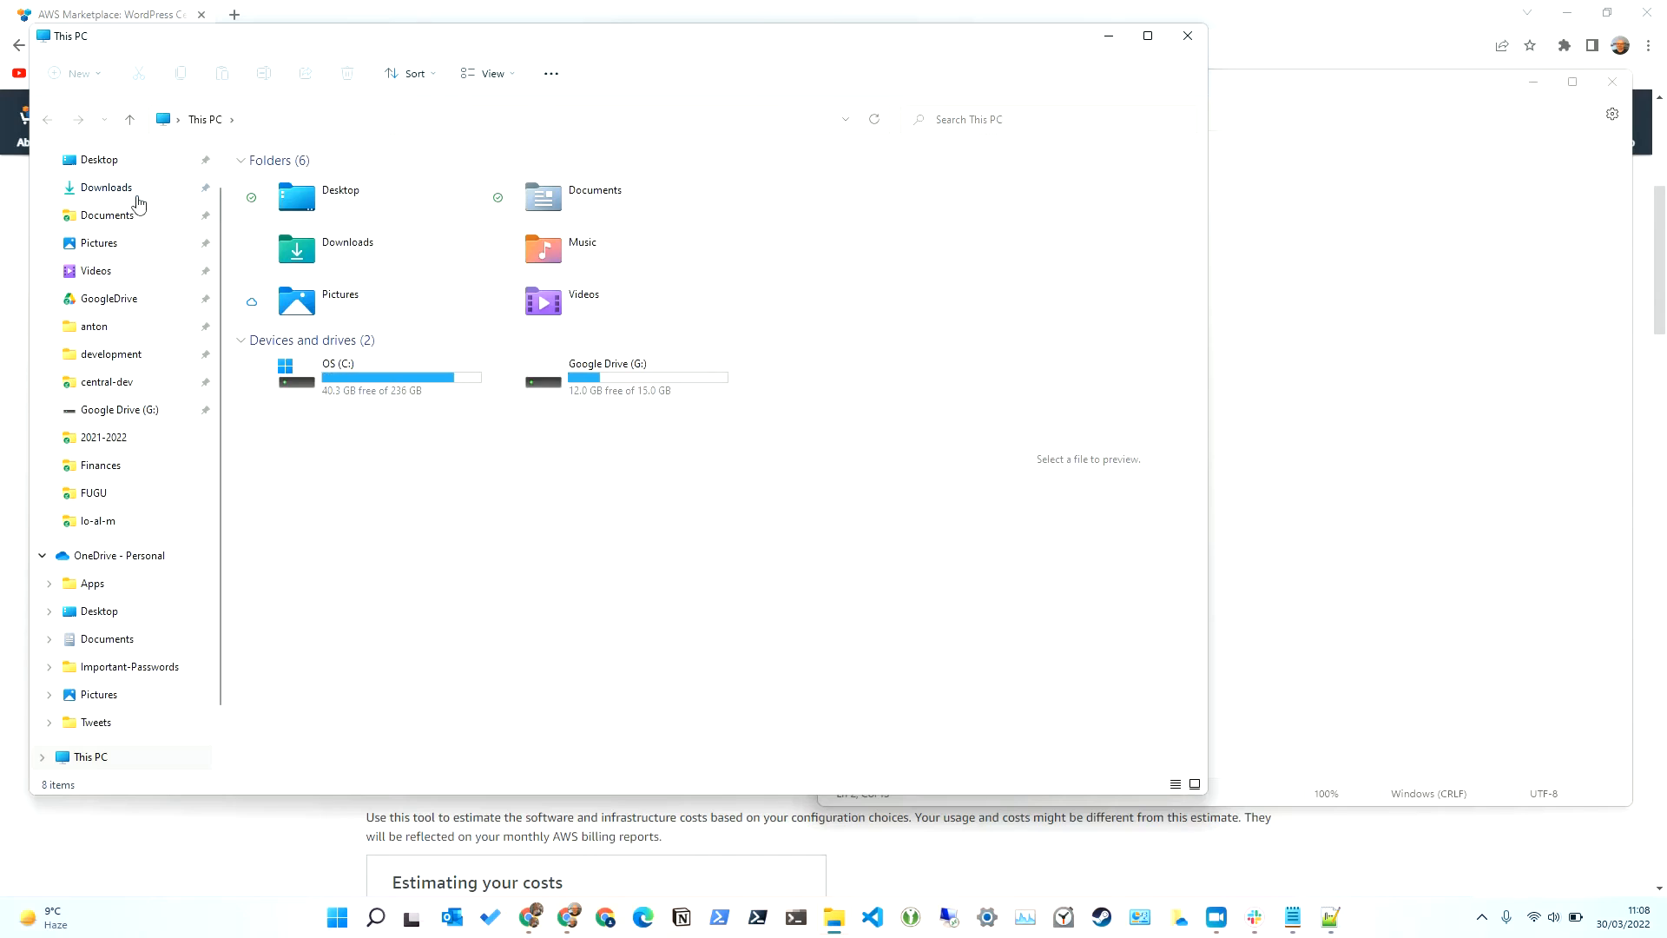
left_click(134, 190)
right_click(352, 208)
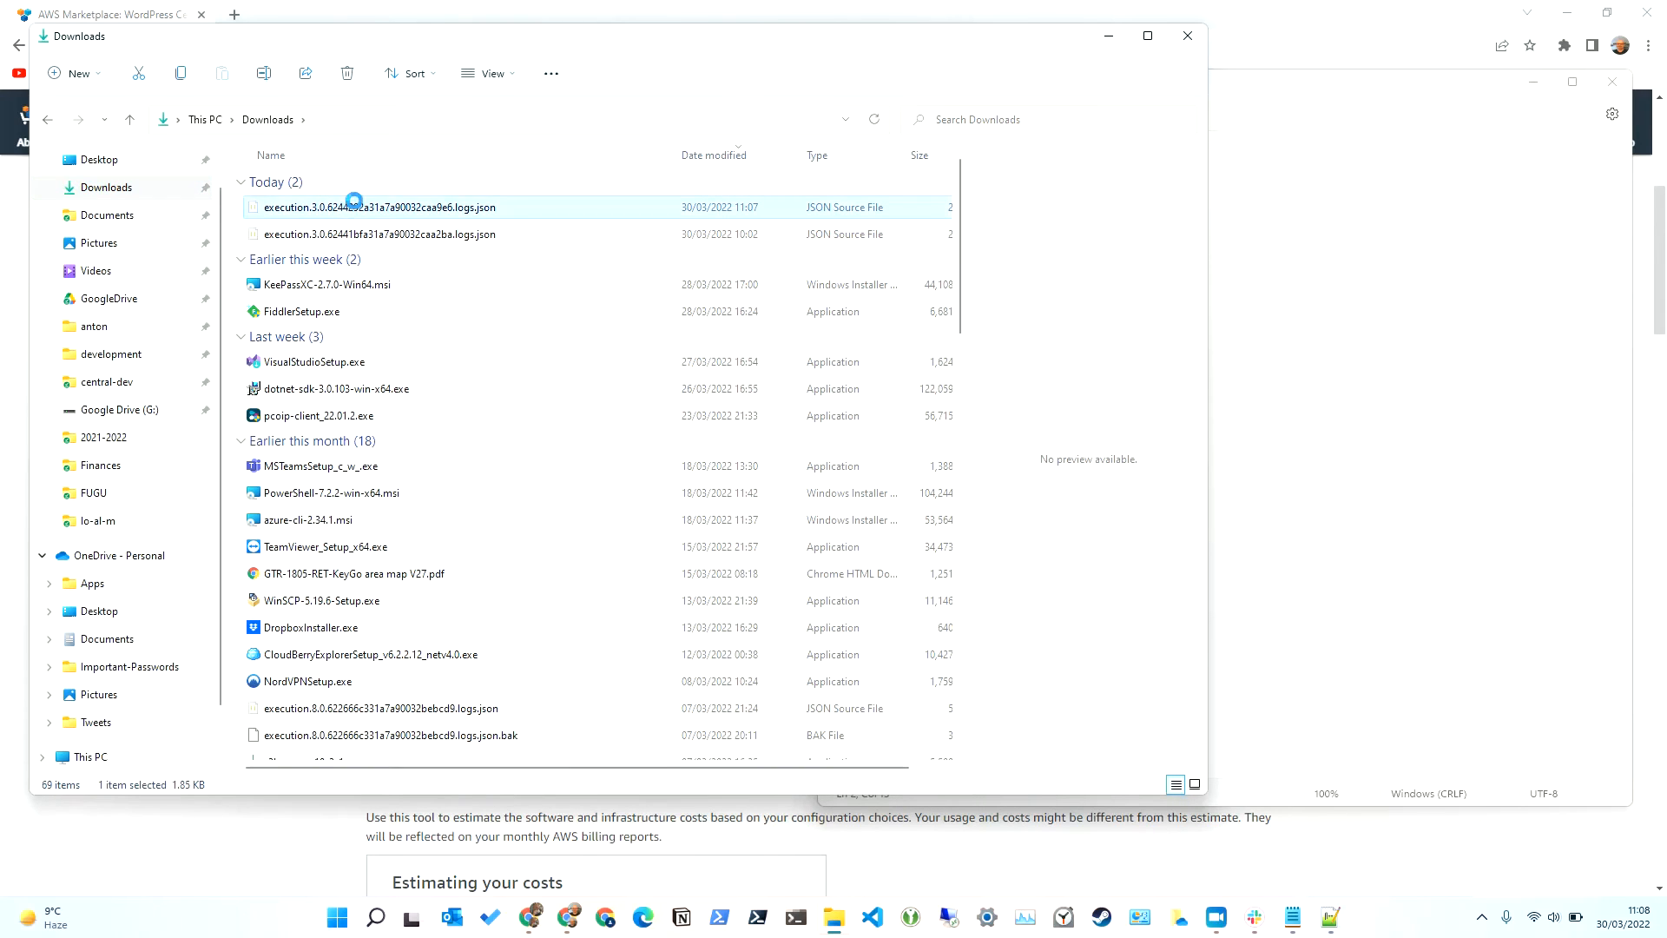
mouse_move(445, 285)
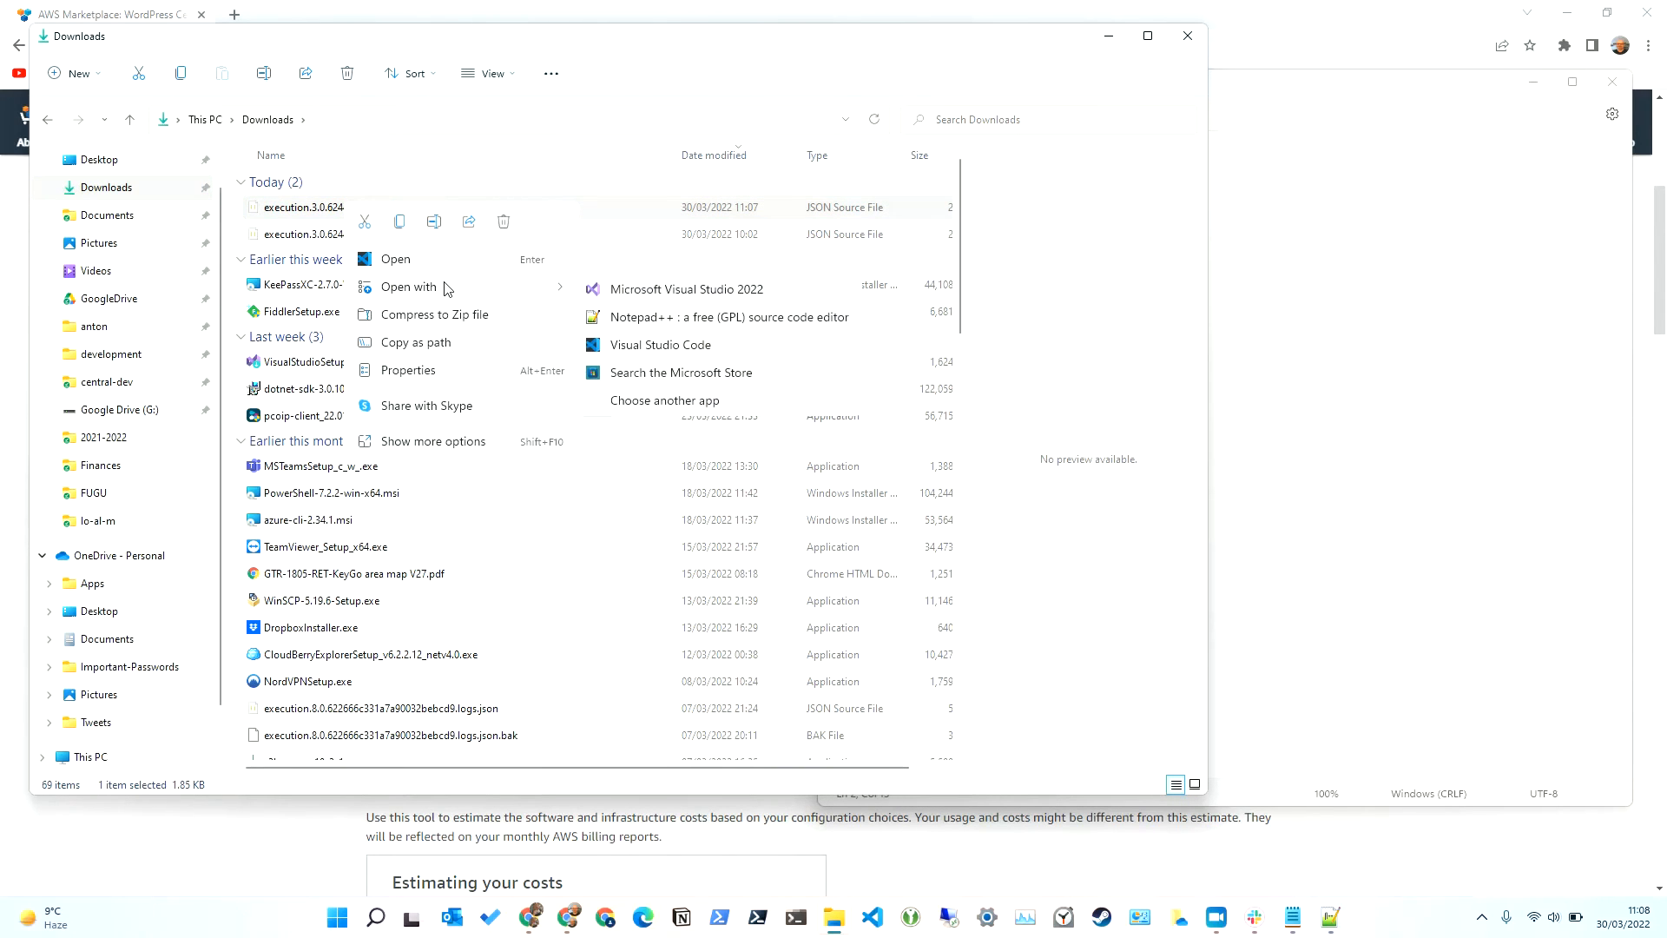
left_click(694, 318)
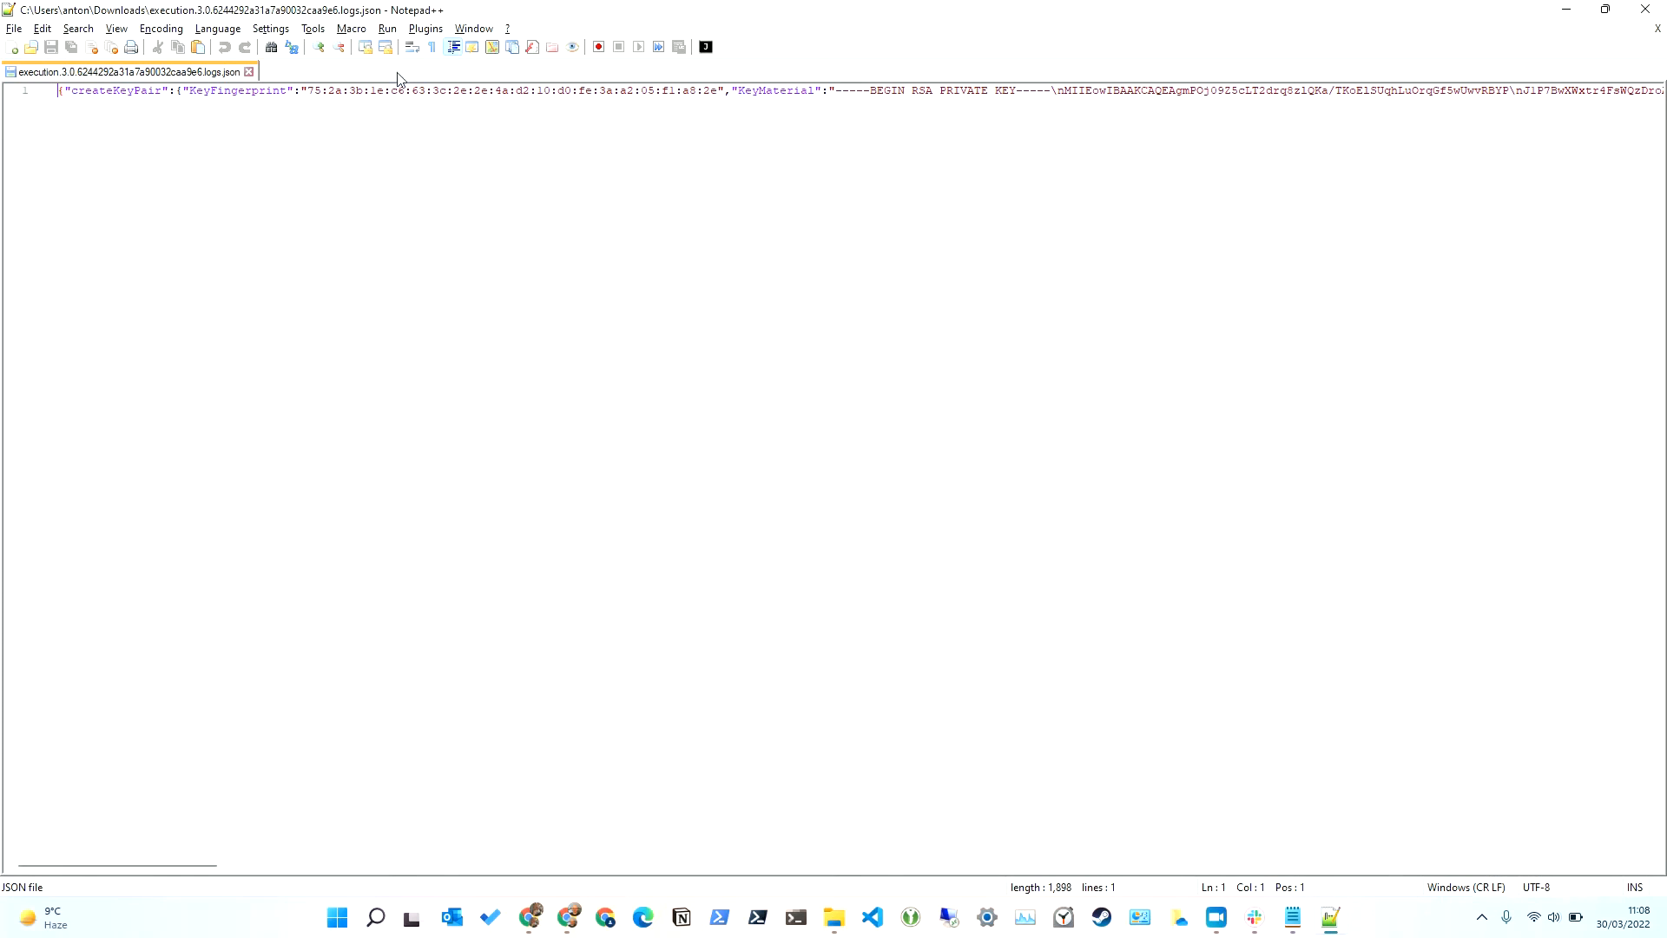
Step: Format the JSON log file with the JSTool plugin's JSFormat command
left_click(735, 90)
left_click(425, 28)
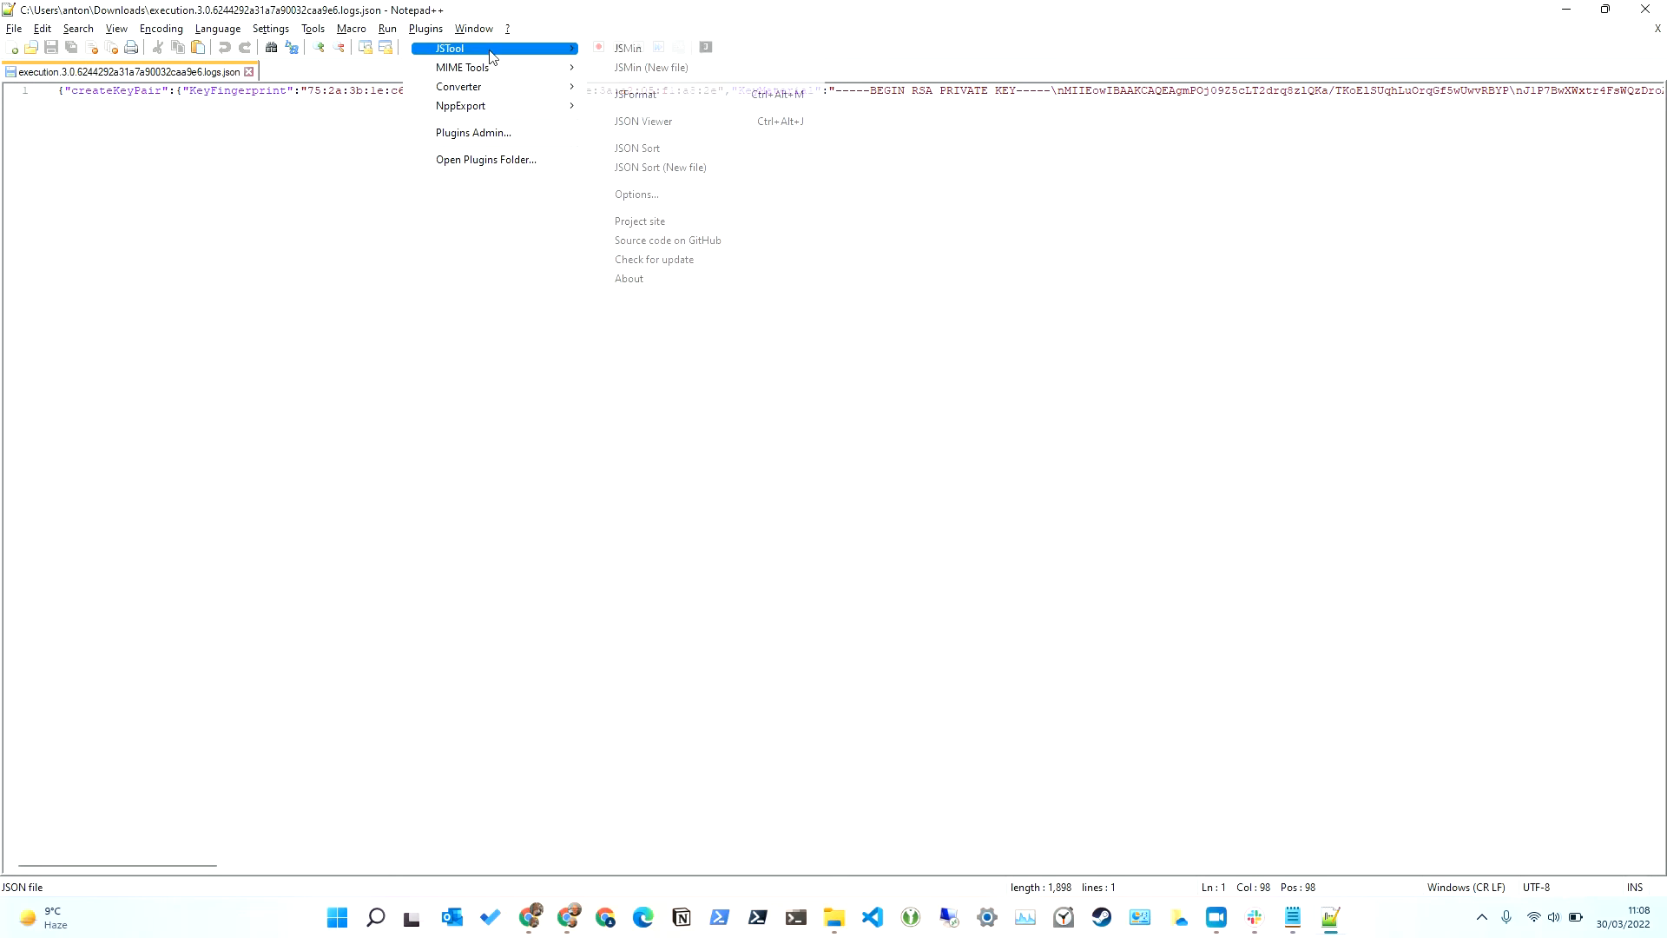
mouse_move(531, 54)
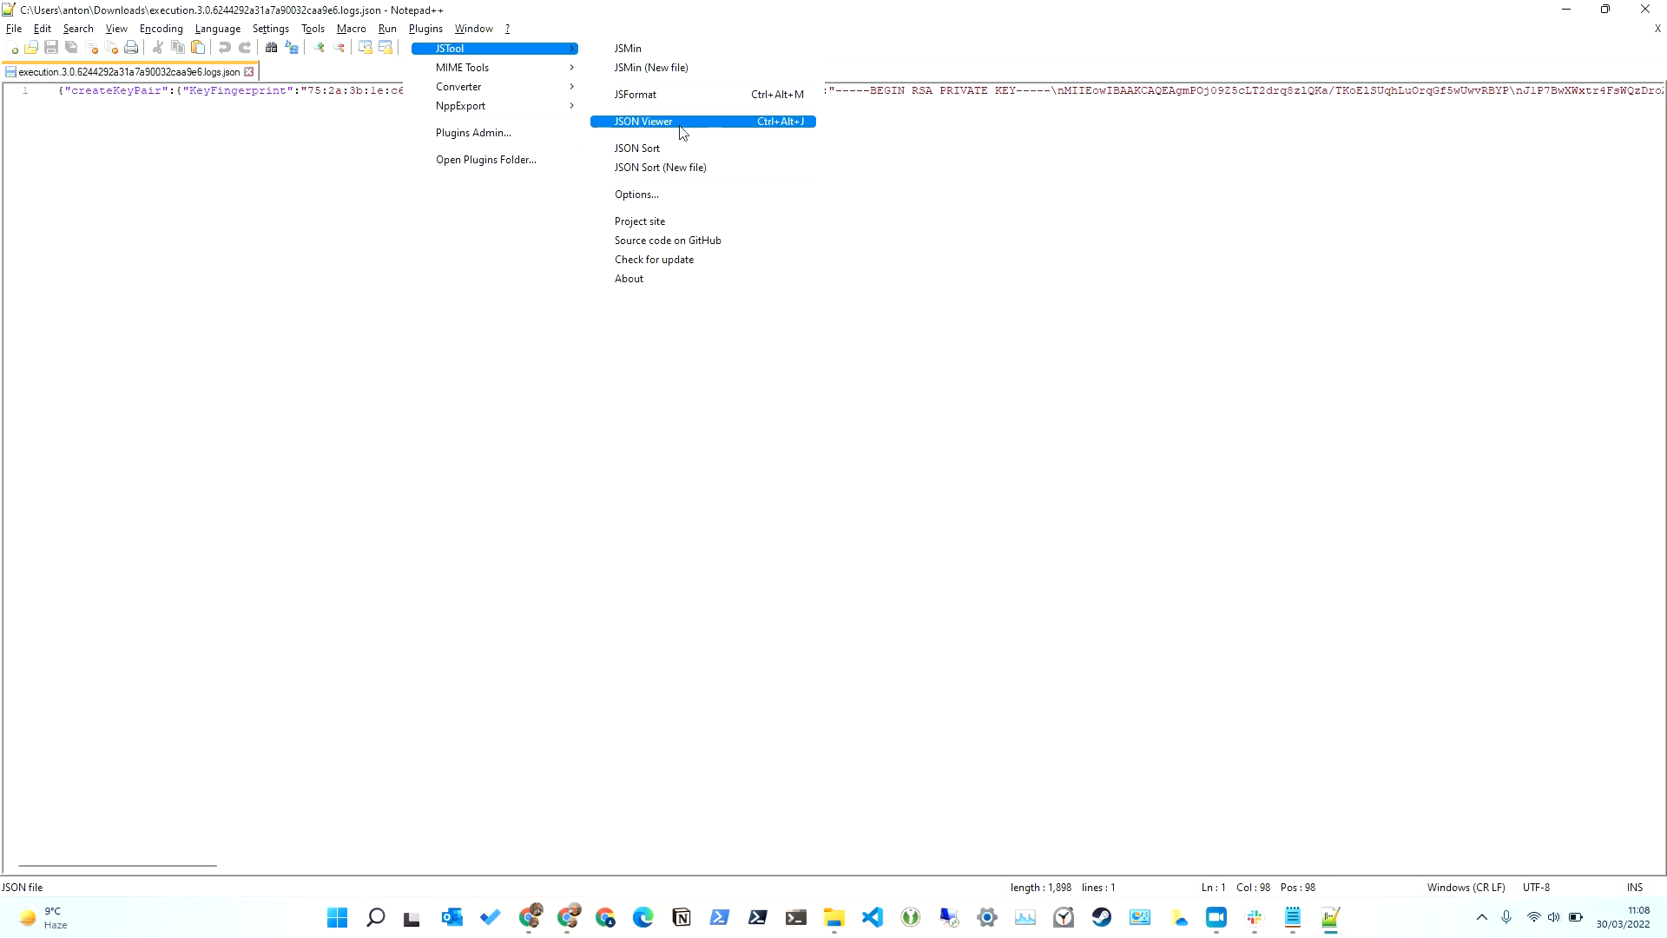
left_click(669, 95)
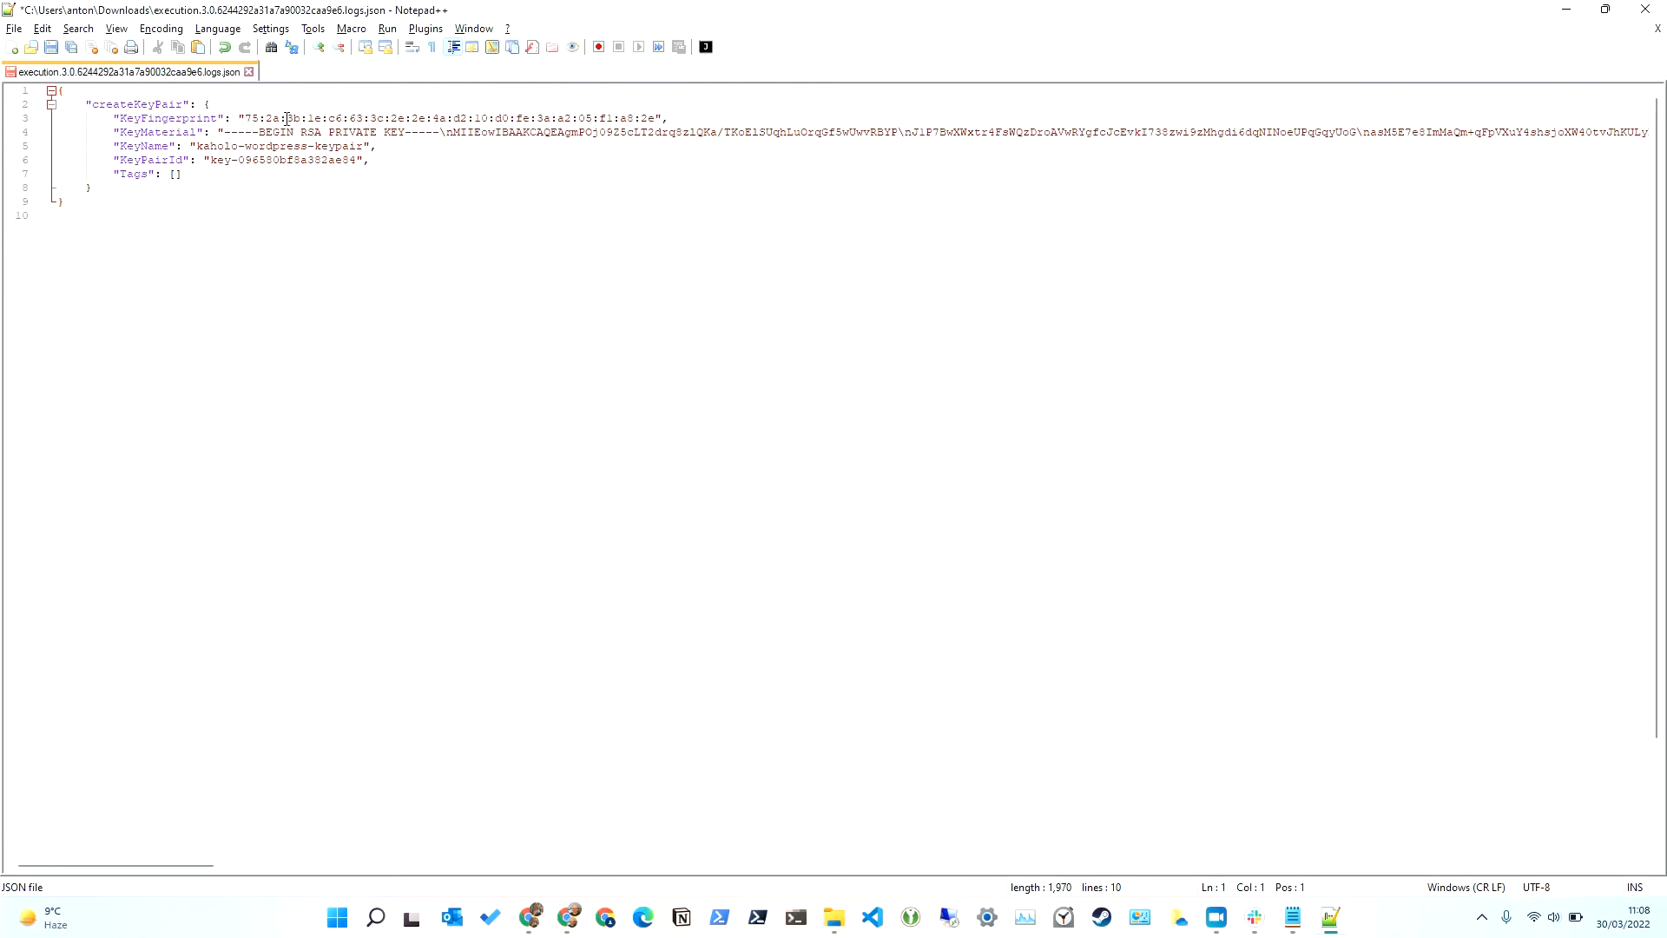
Step: Select the KeyMaterial value containing the whole RSA private key in the formatted JSON, ready for copying
left_click(217, 131)
key("shift+Down")
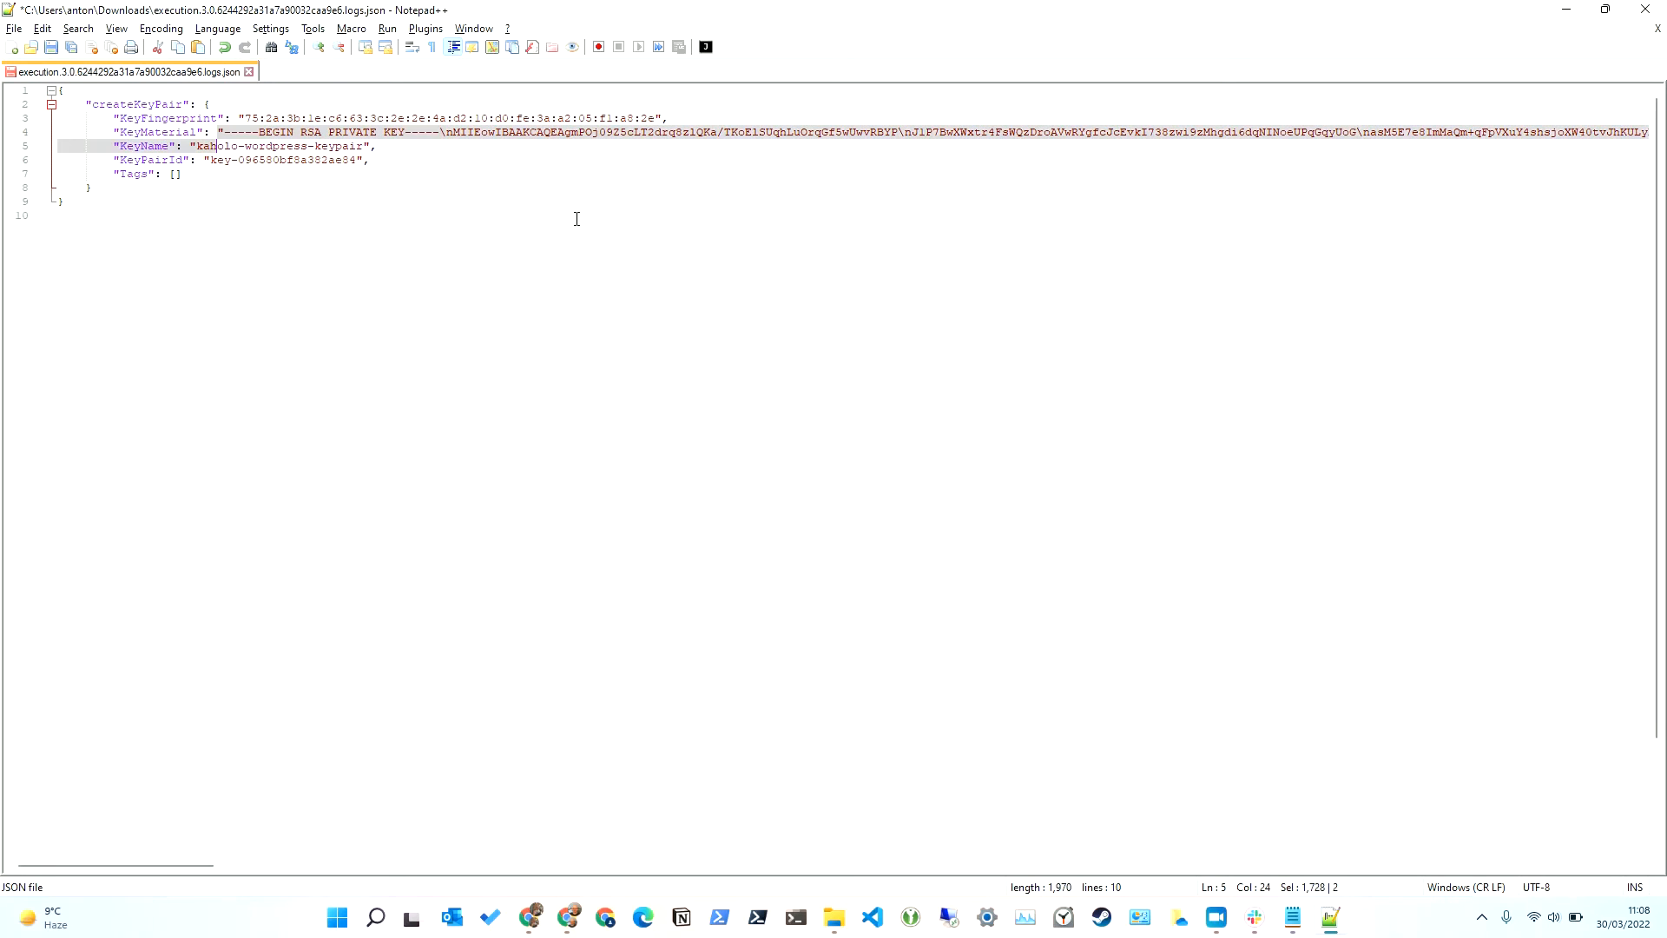
key("shift+Left")
key("shift+Left")
key("shift+Left")
key("shift+Left")
key("shift+Left")
key("shift+Left")
key("shift+Left")
key("shift+Left")
key("shift+Left")
key("shift+Left")
key("shift+Left")
key("shift+Left")
key("shift+Left")
key("shift+Left")
key("shift+Left")
key("shift+Left")
key("shift+Left")
key("shift+Left")
key("shift+Left")
key("shift+Left")
key("shift+Left")
key("shift+Left")
key("shift+Left")
key("shift+Left")
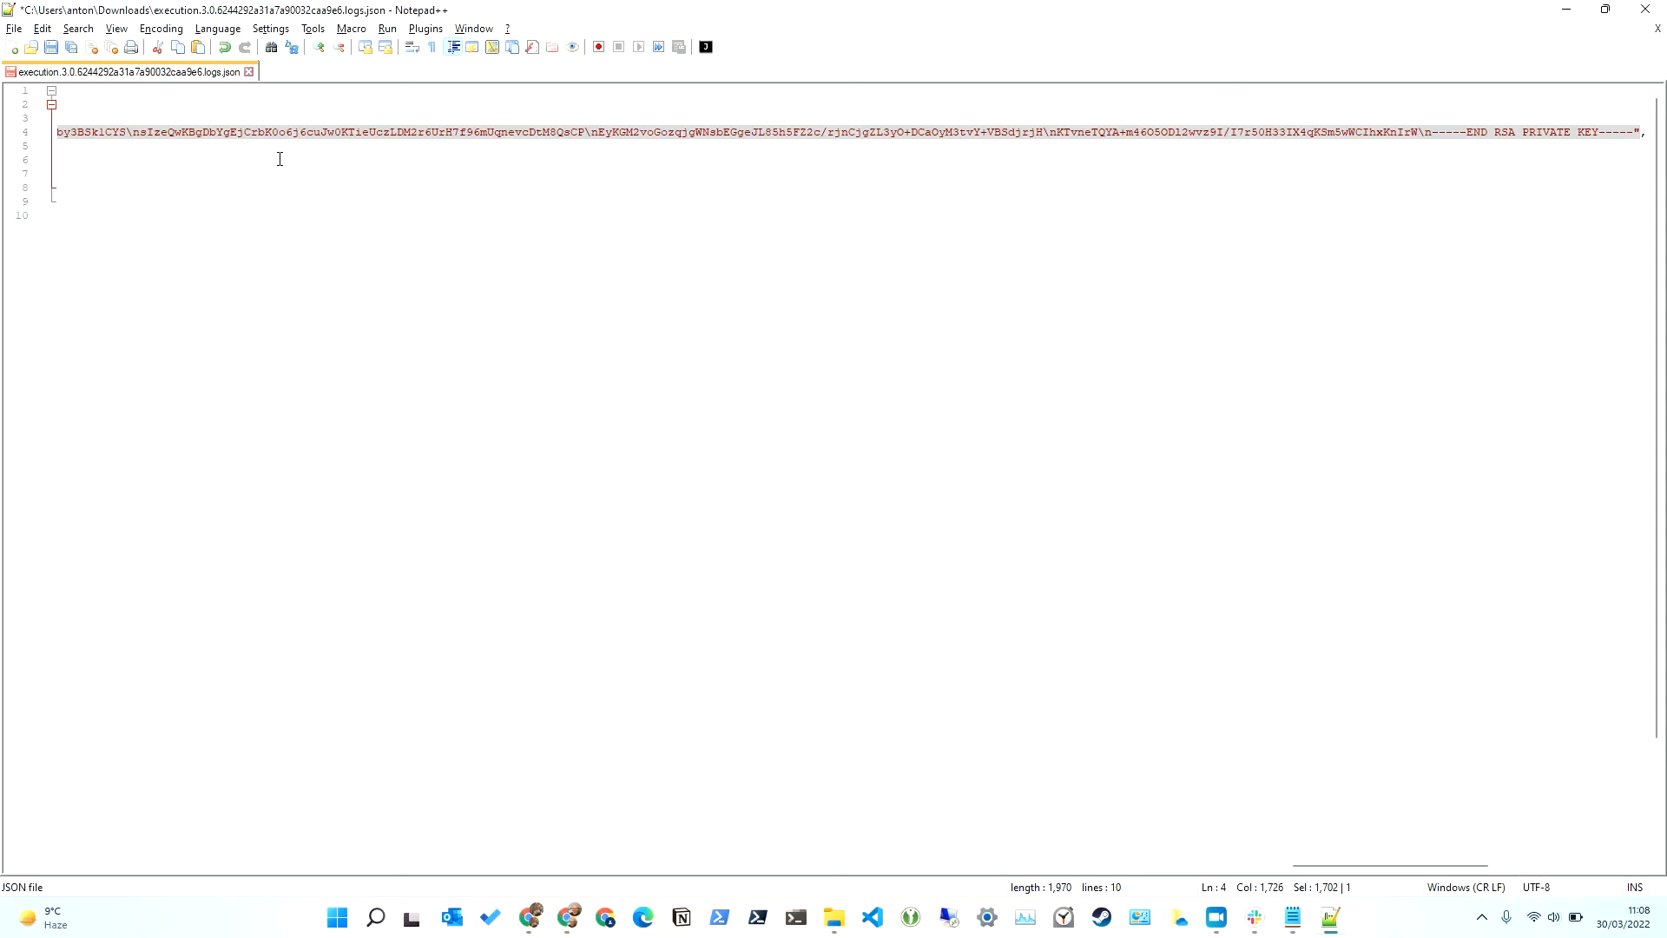
Step: Paste the RSA private key into a new document, delete the leading quotation mark and check both ends of the key
left_click(13, 48)
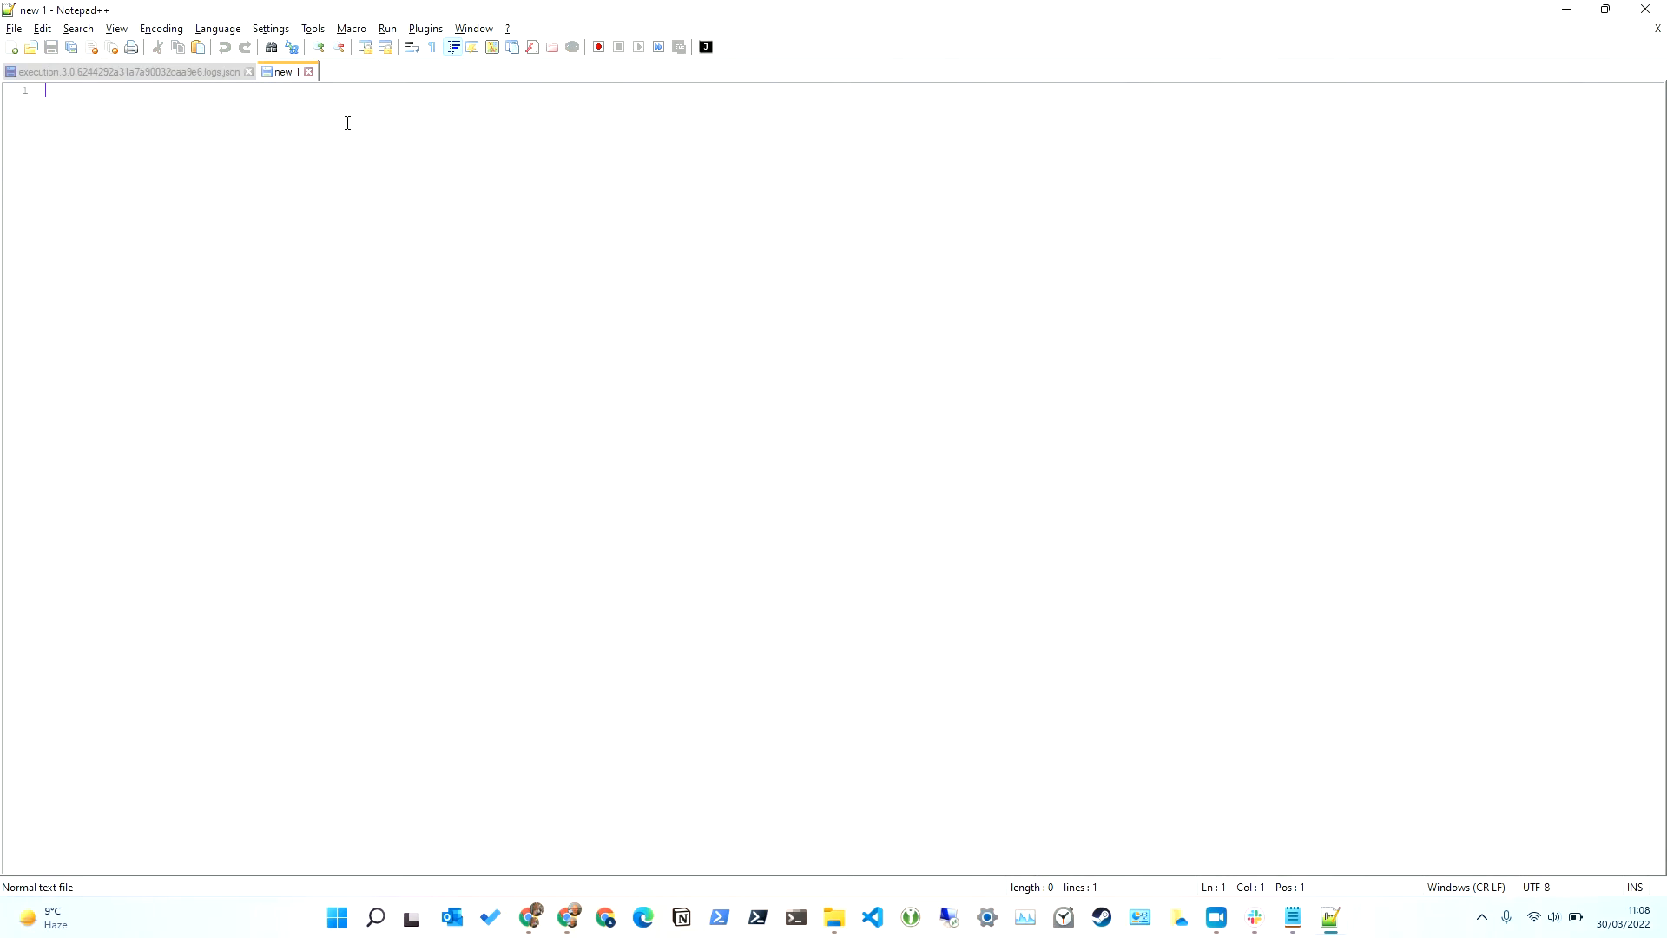
key("ctrl+v")
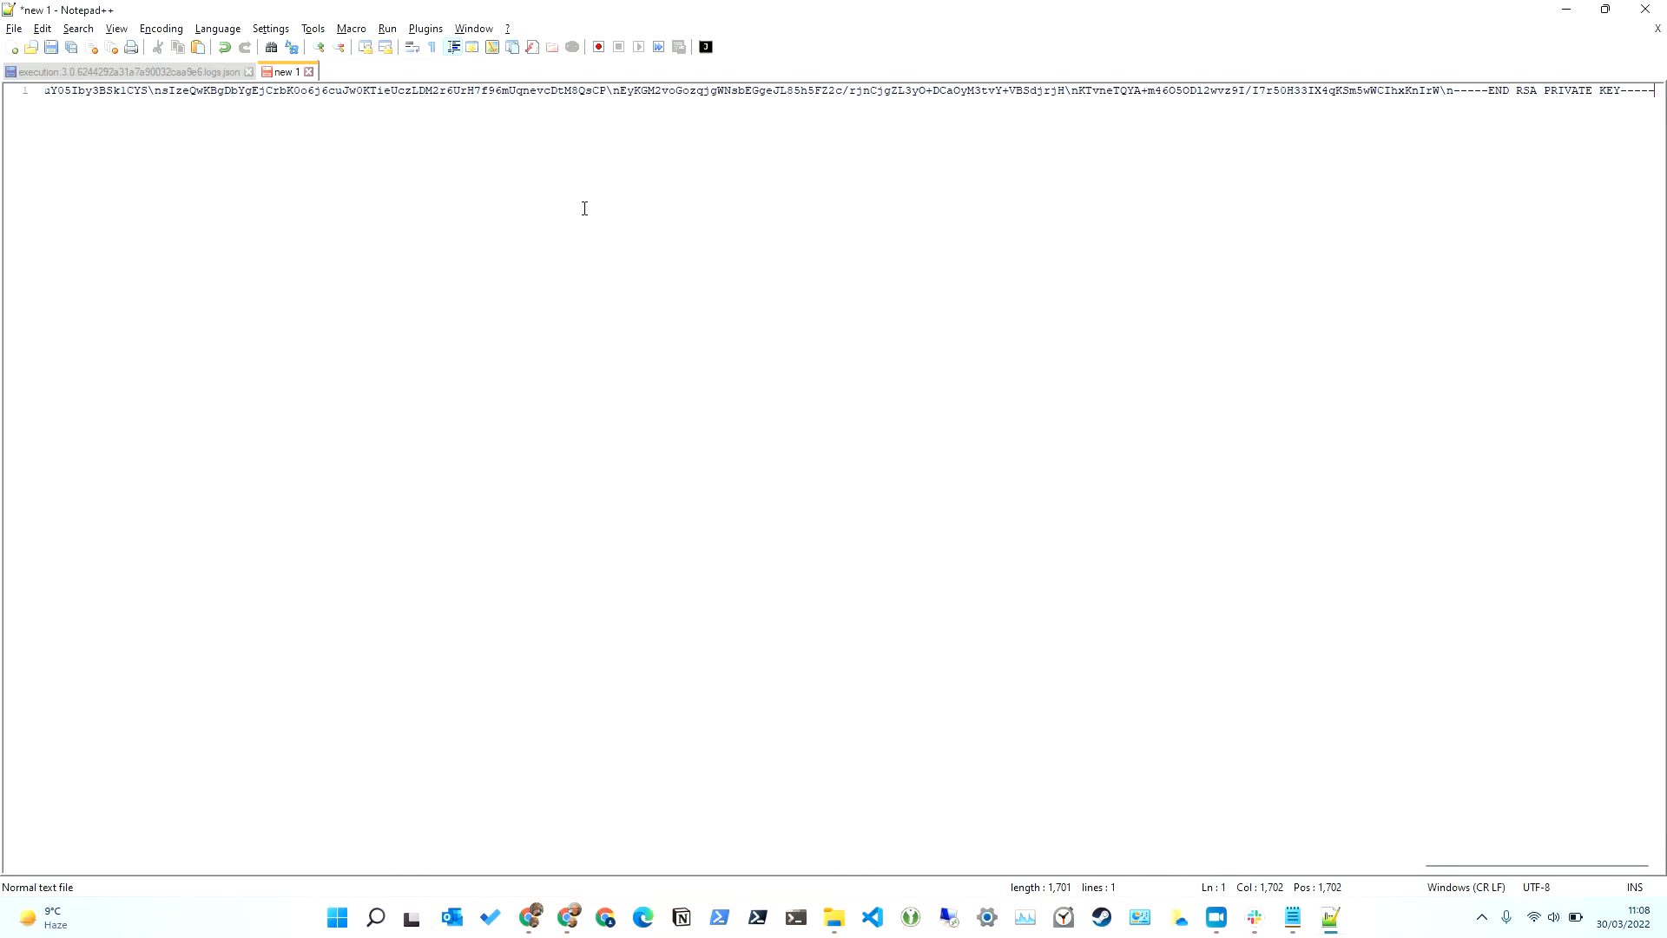
key("ctrl+Home")
key("Delete")
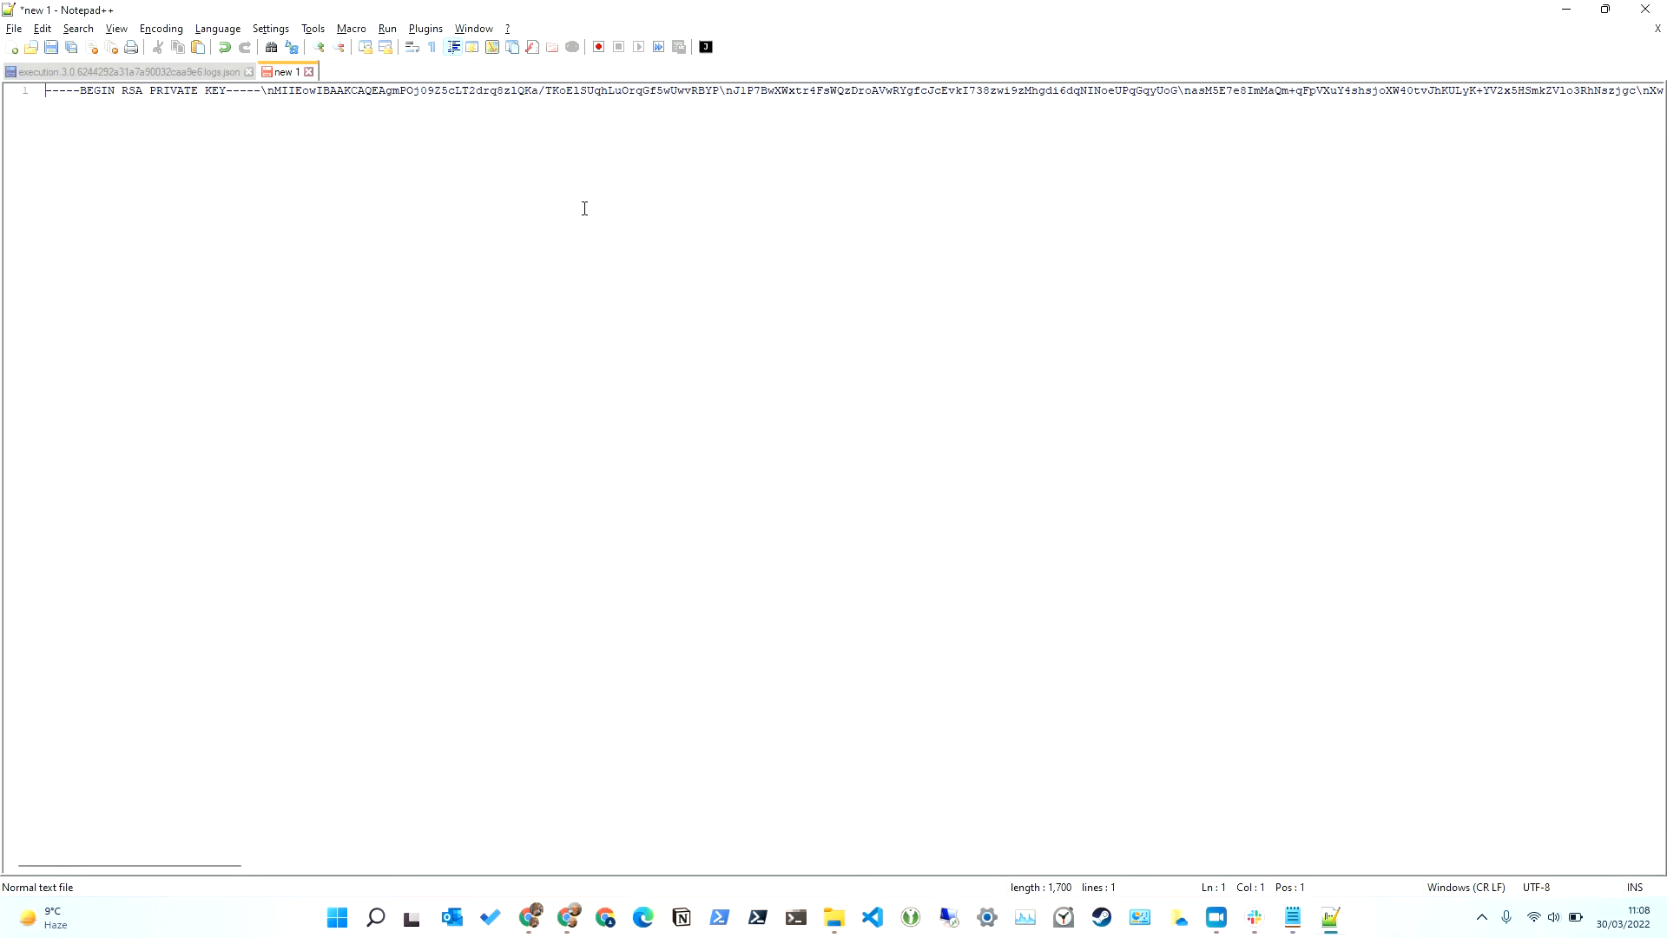
key("End")
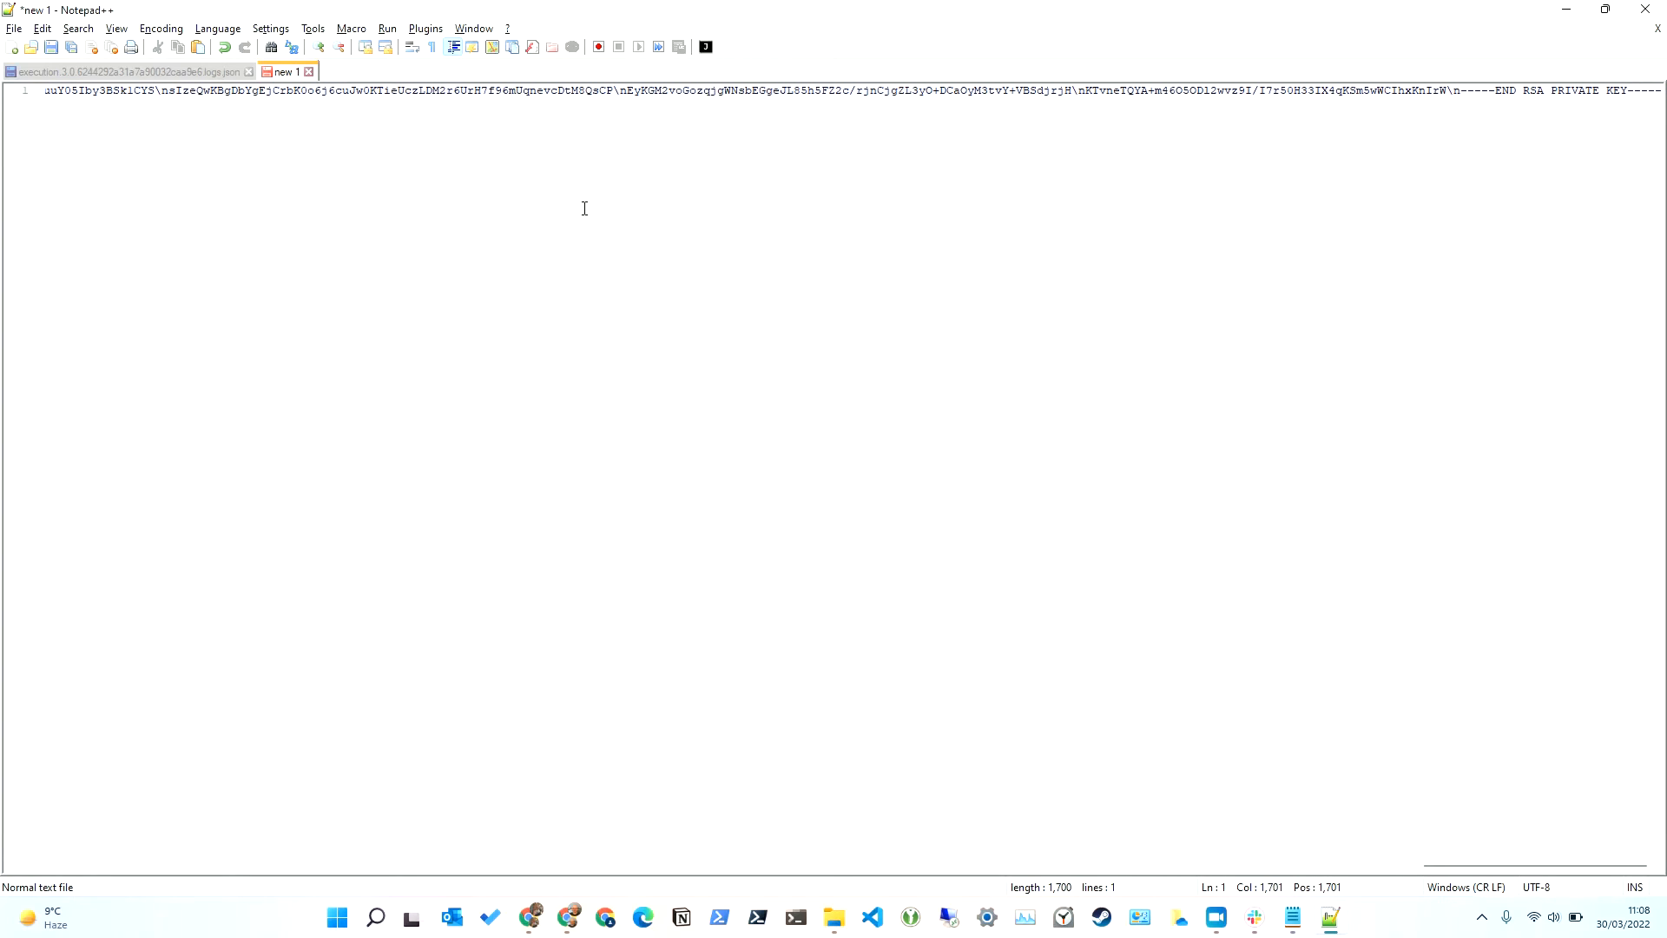
key("Home")
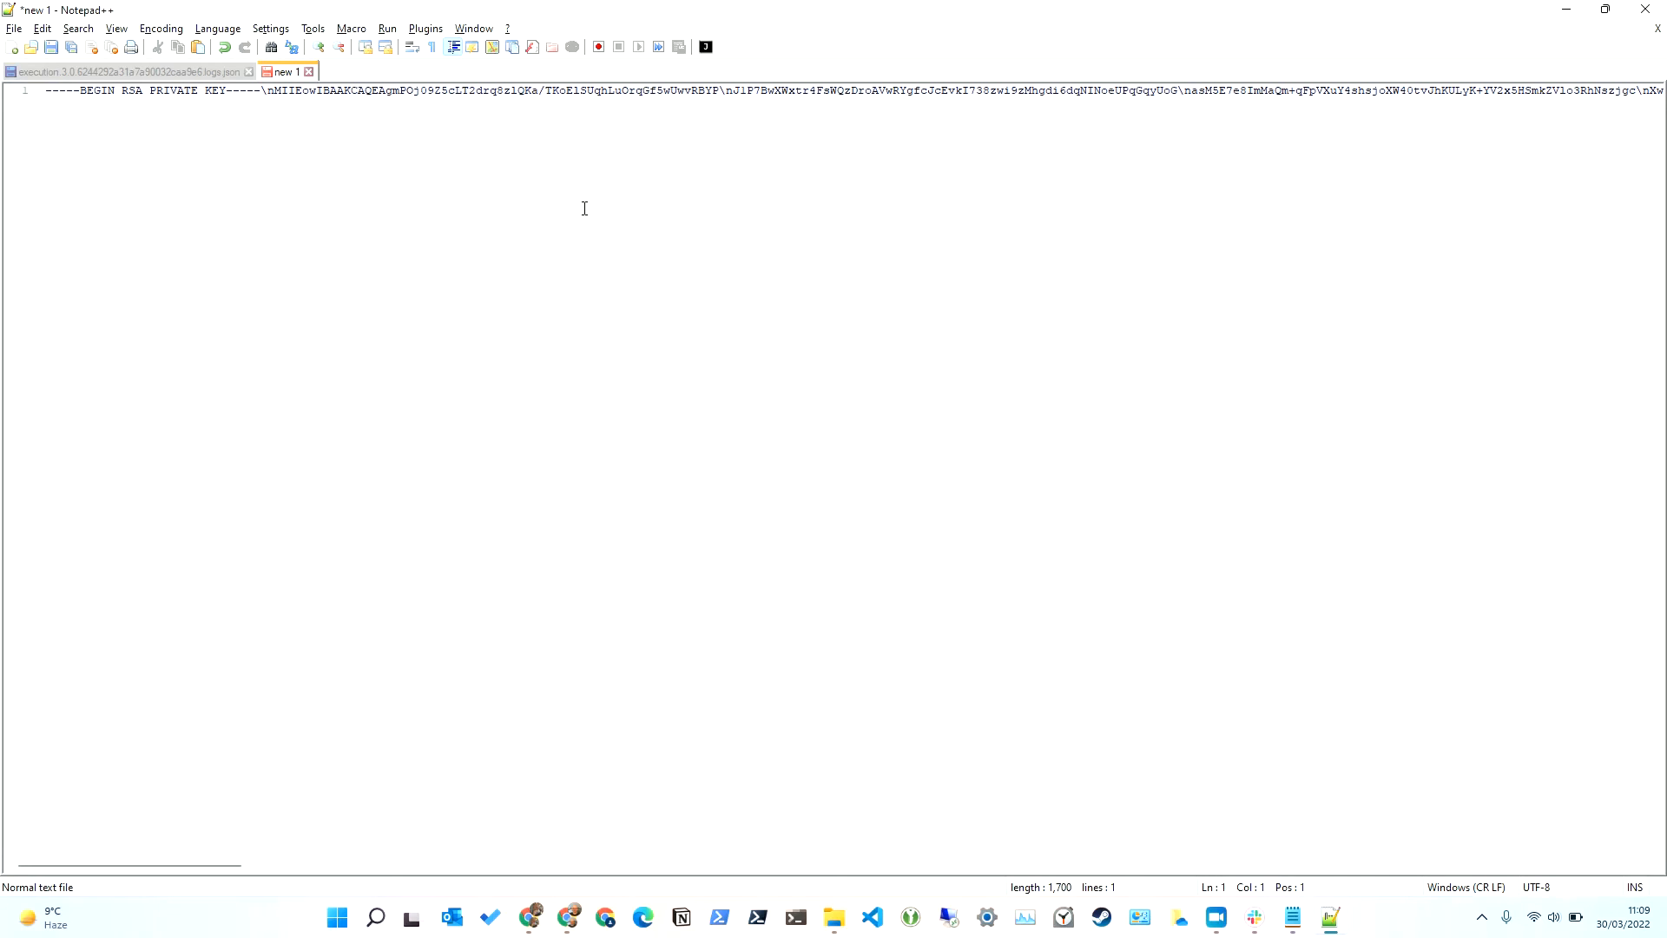
Step: Replace all literal \\n sequences in the key with line breaks (\n) using Extended search mode, and close the Replace dialog
left_click(43, 28)
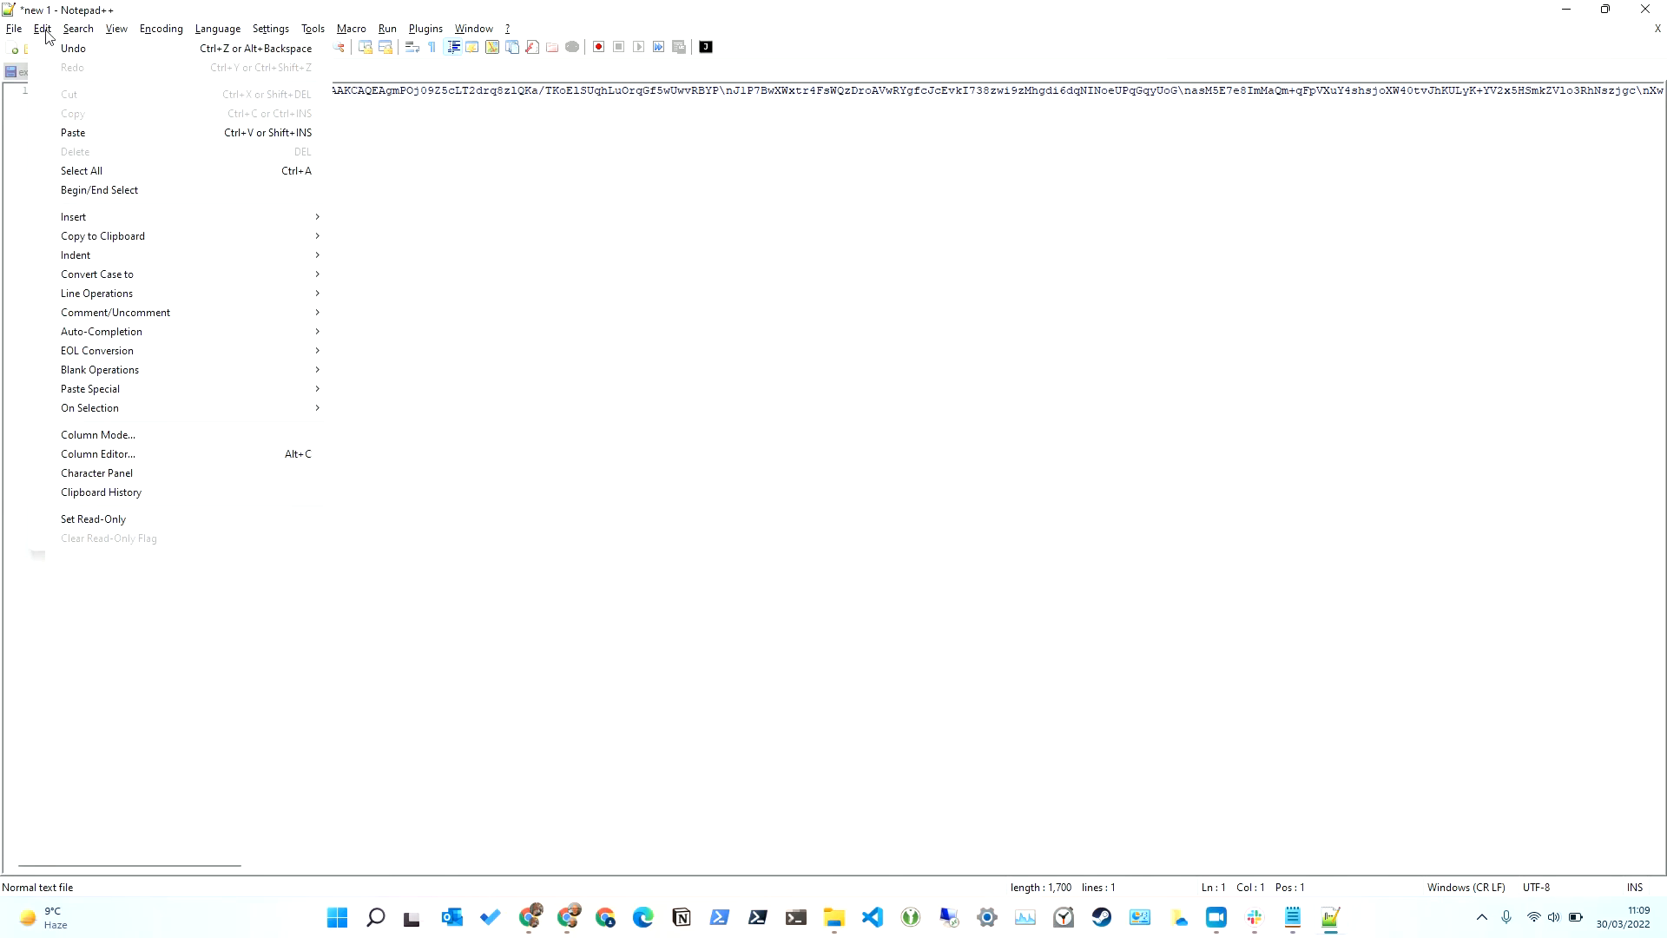
mouse_move(78, 27)
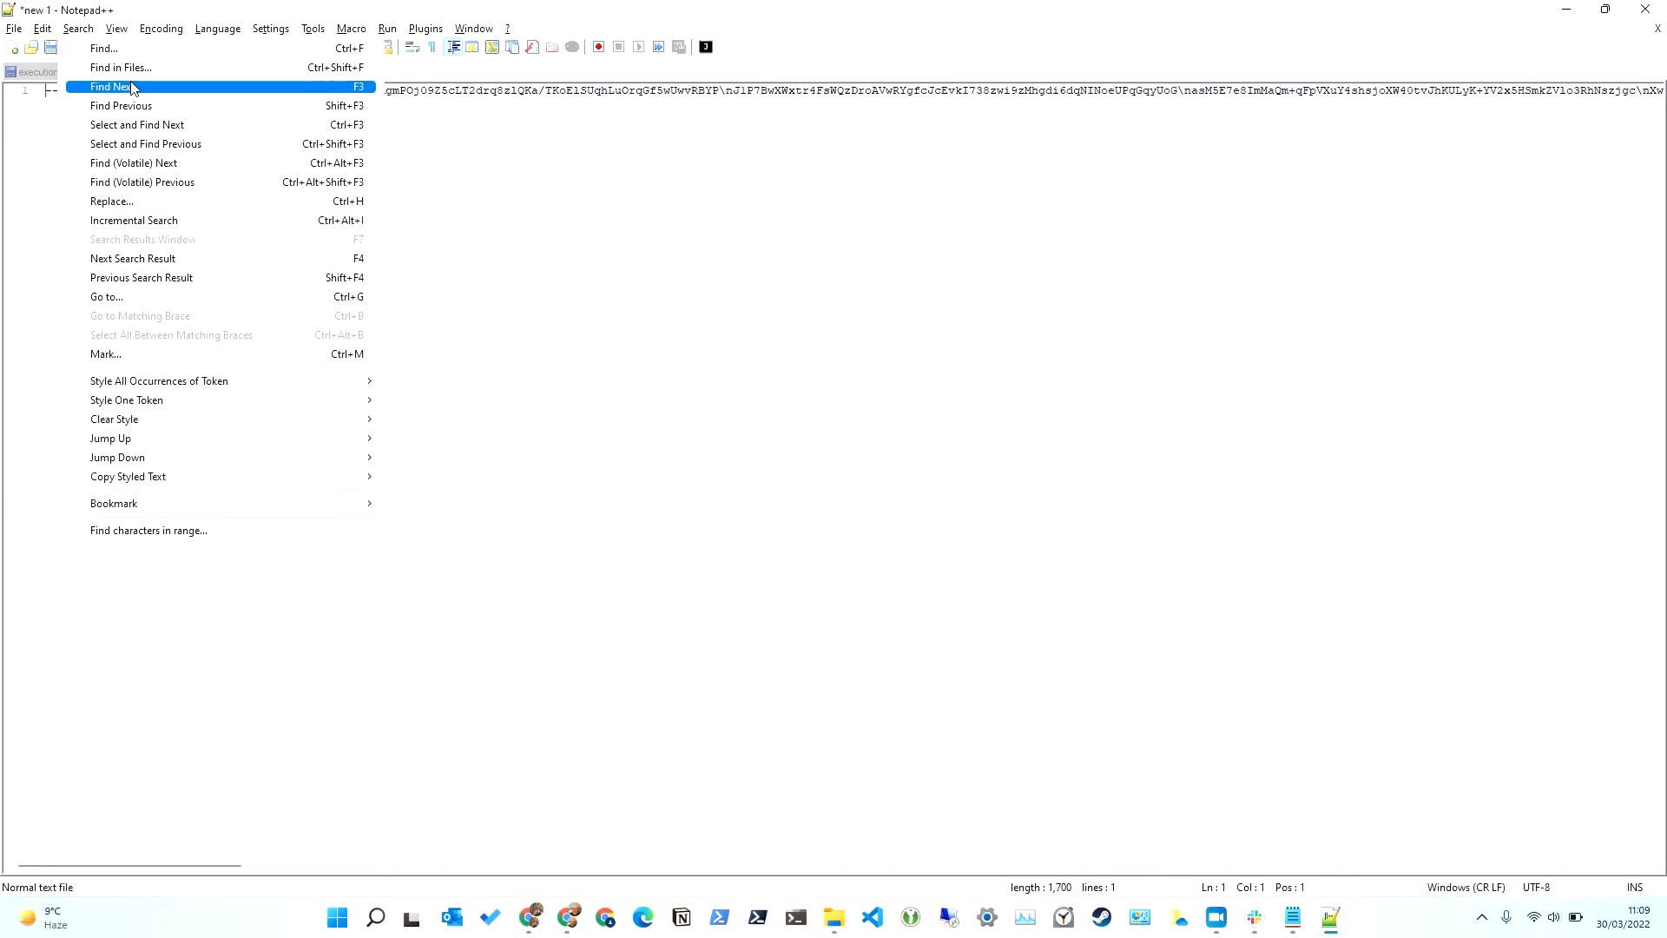
left_click(152, 204)
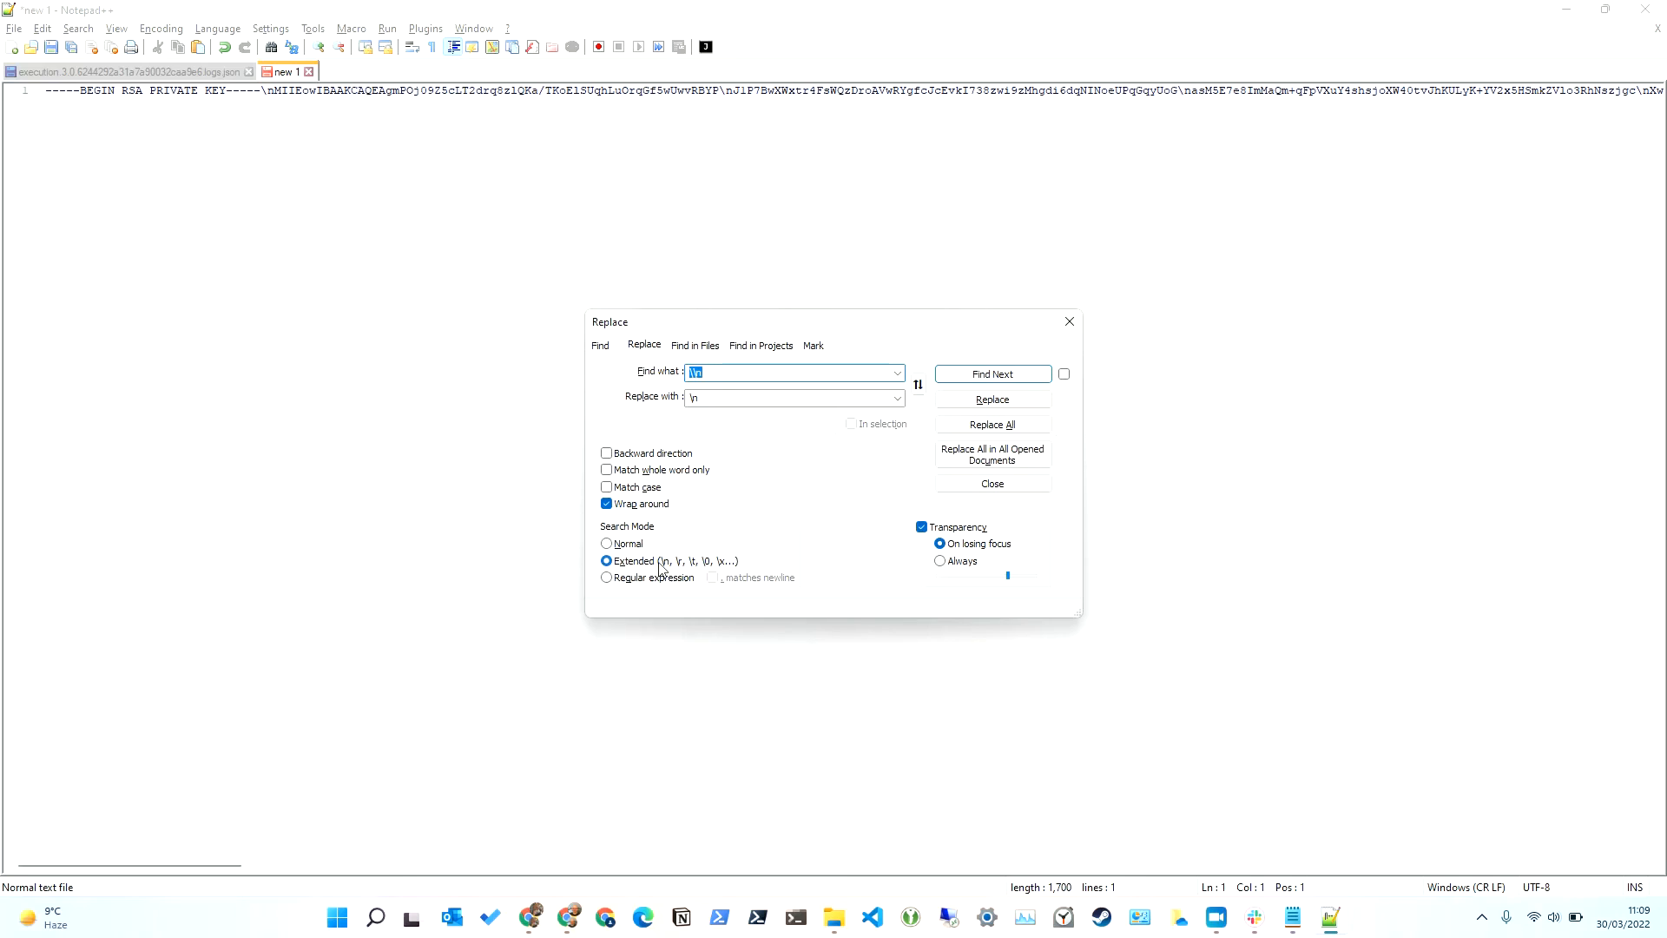
left_click(723, 372)
left_click(1012, 427)
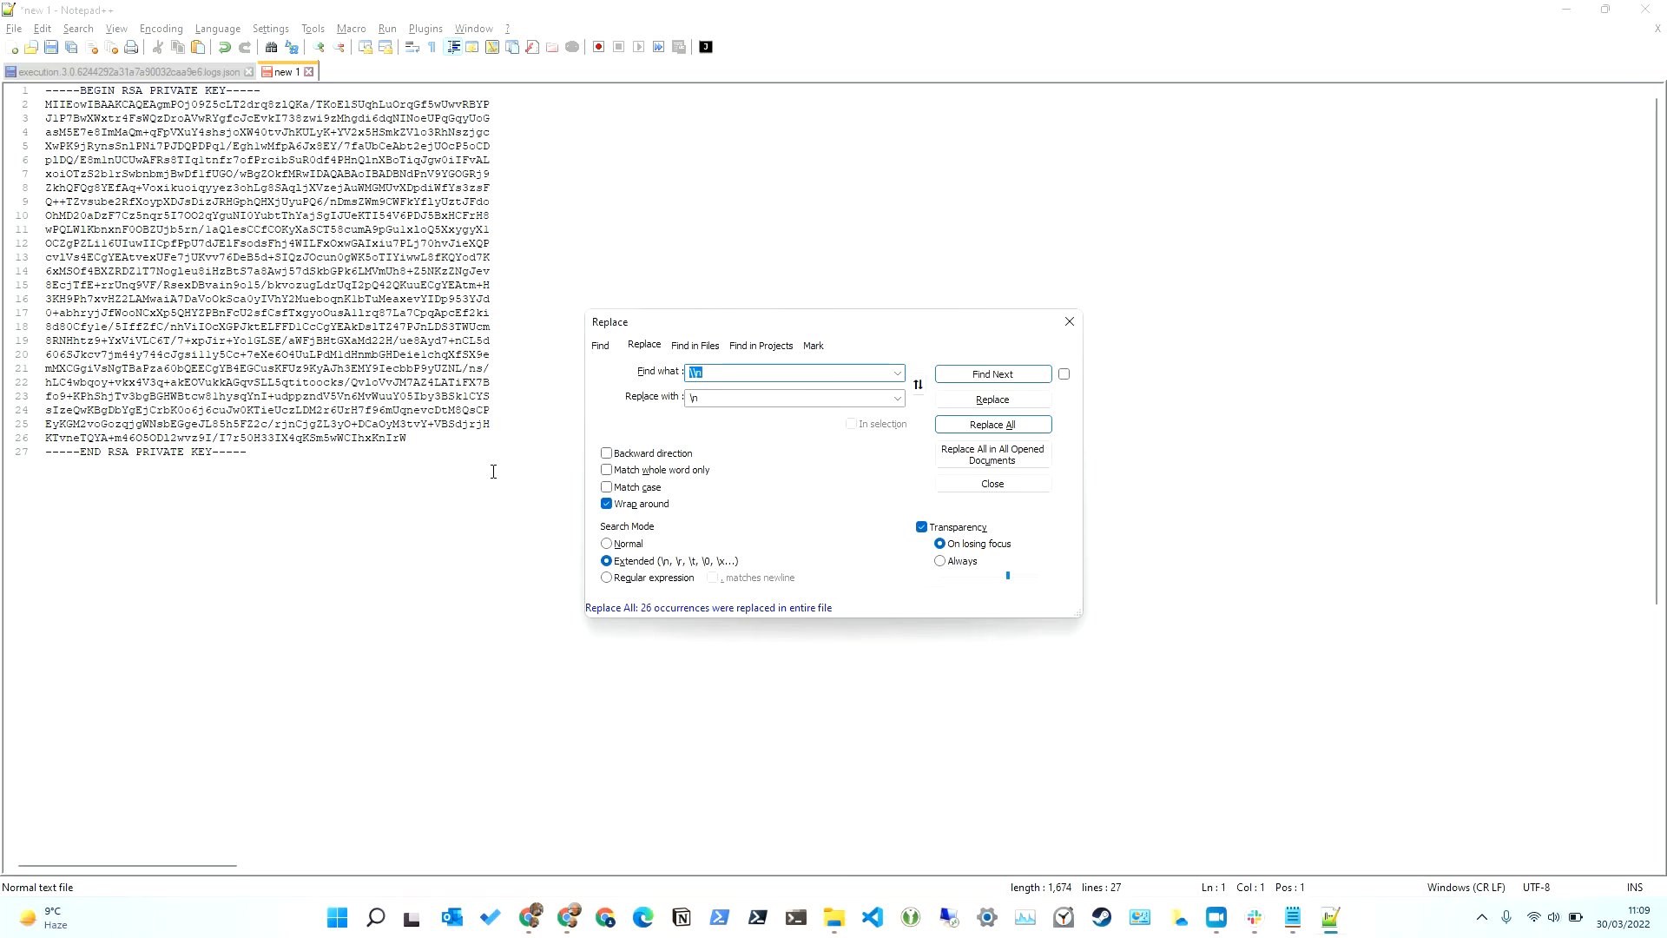
left_click(1070, 322)
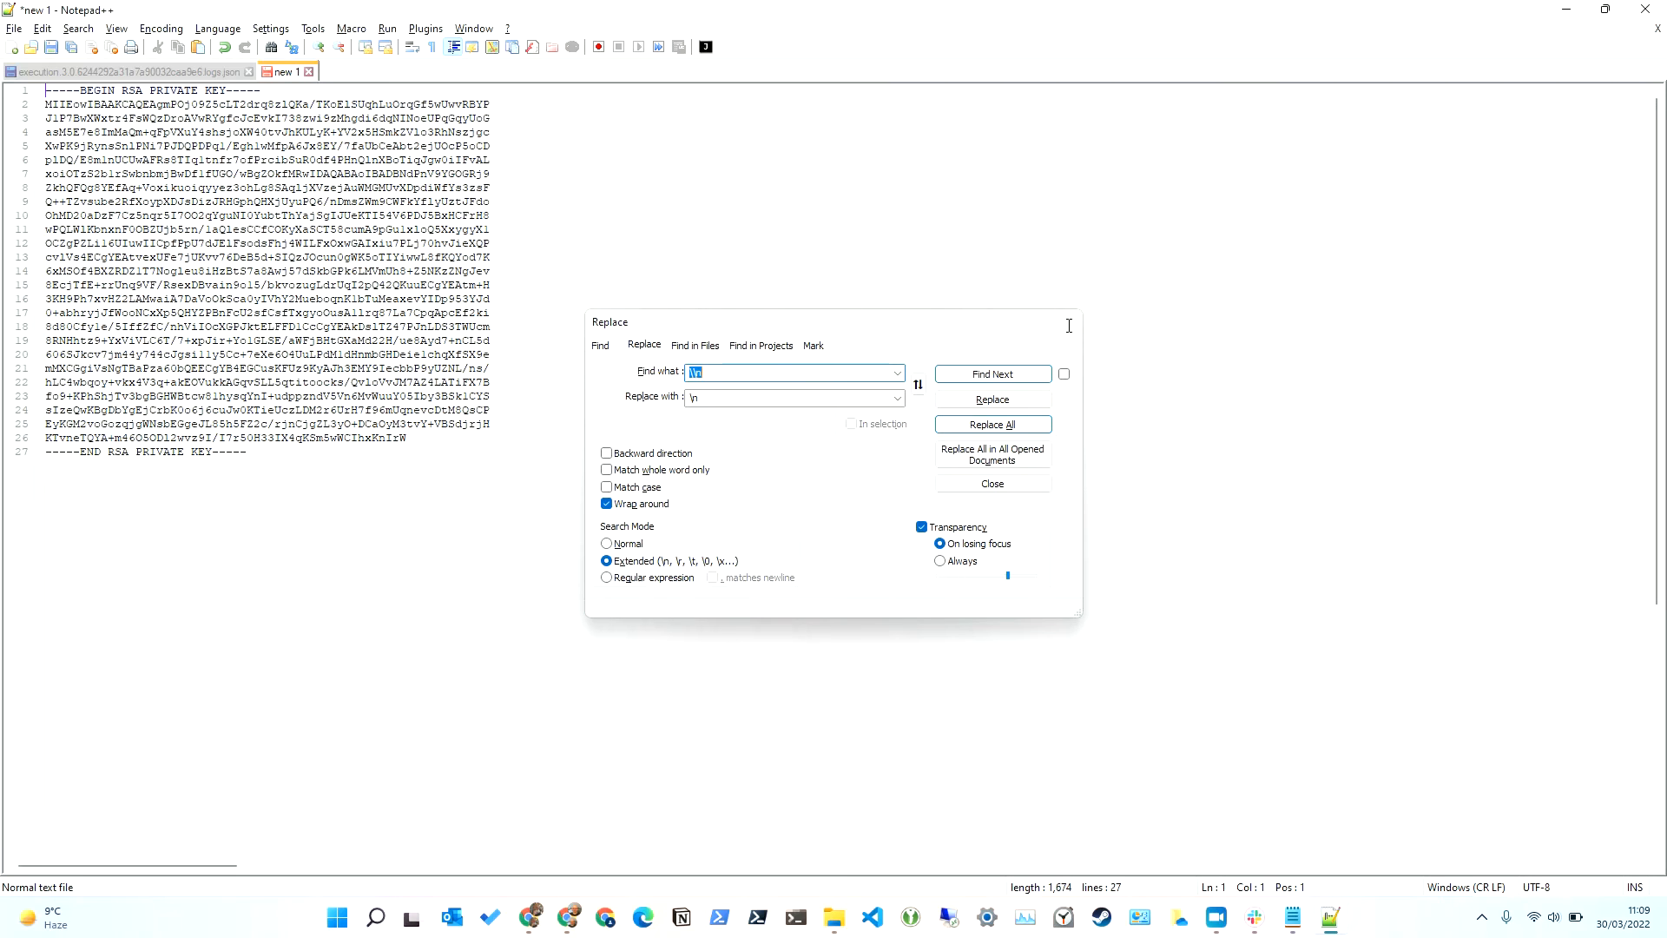
Step: Save the reformatted private key in the Downloads folder as wordpress.pem, keeping the Normal text file type
left_click(13, 29)
left_click(99, 182)
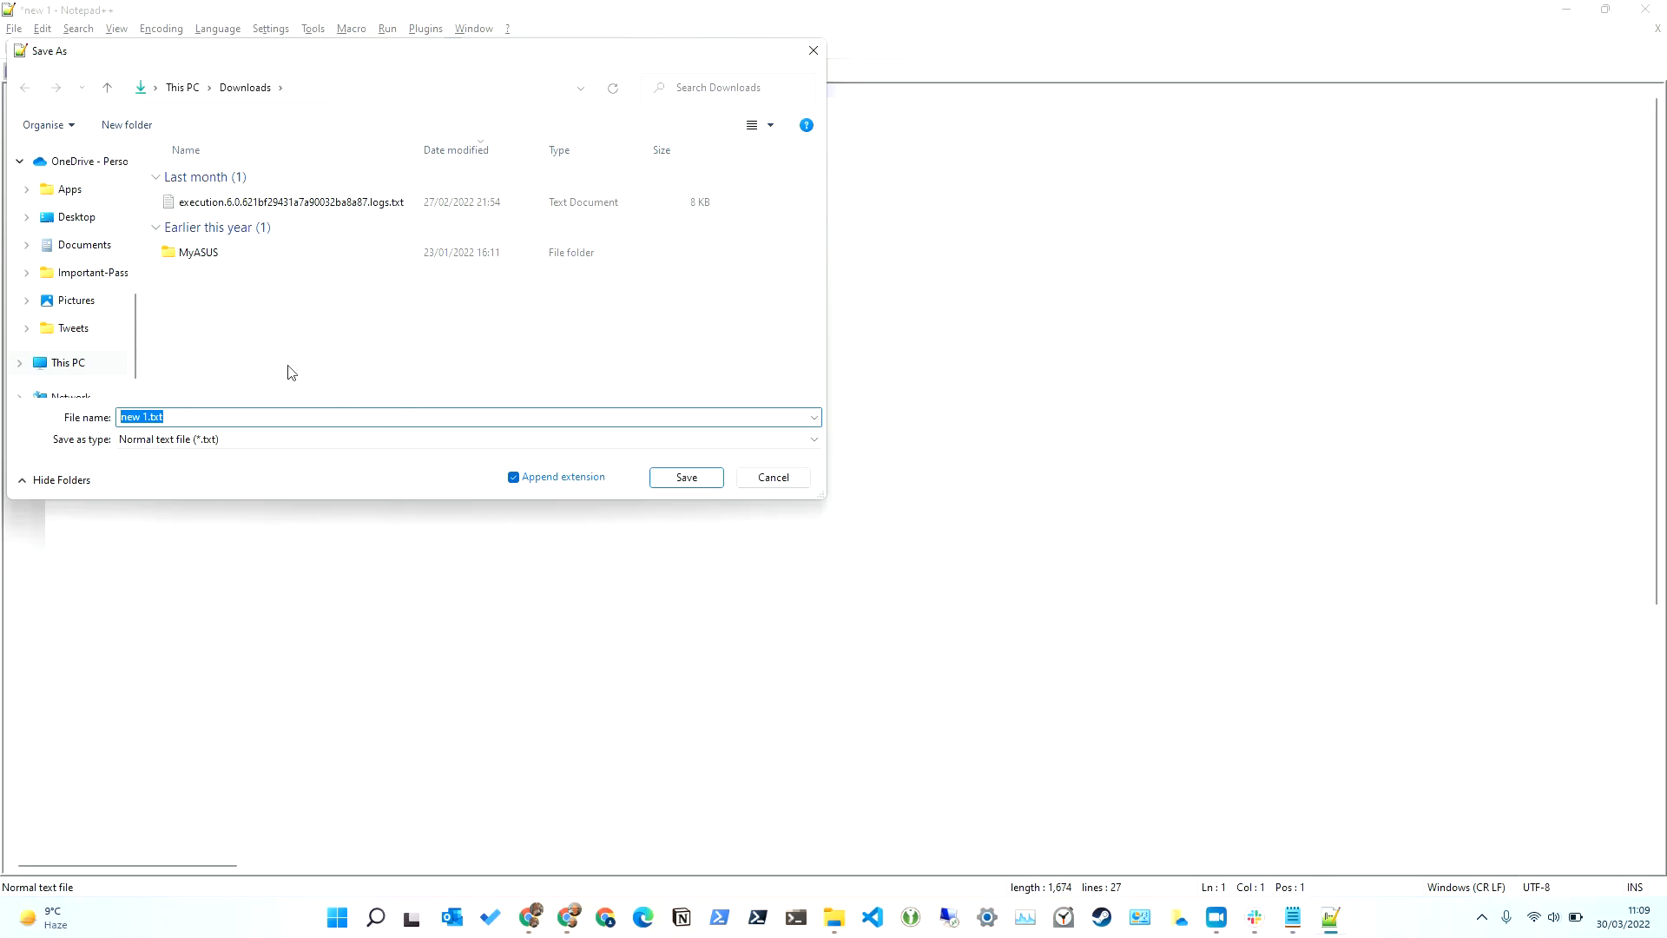
key("Home")
key("ctrl+shift+Right")
key("ctrl+shift+Right")
key("ctrl+shift+Right")
type("wordpre")
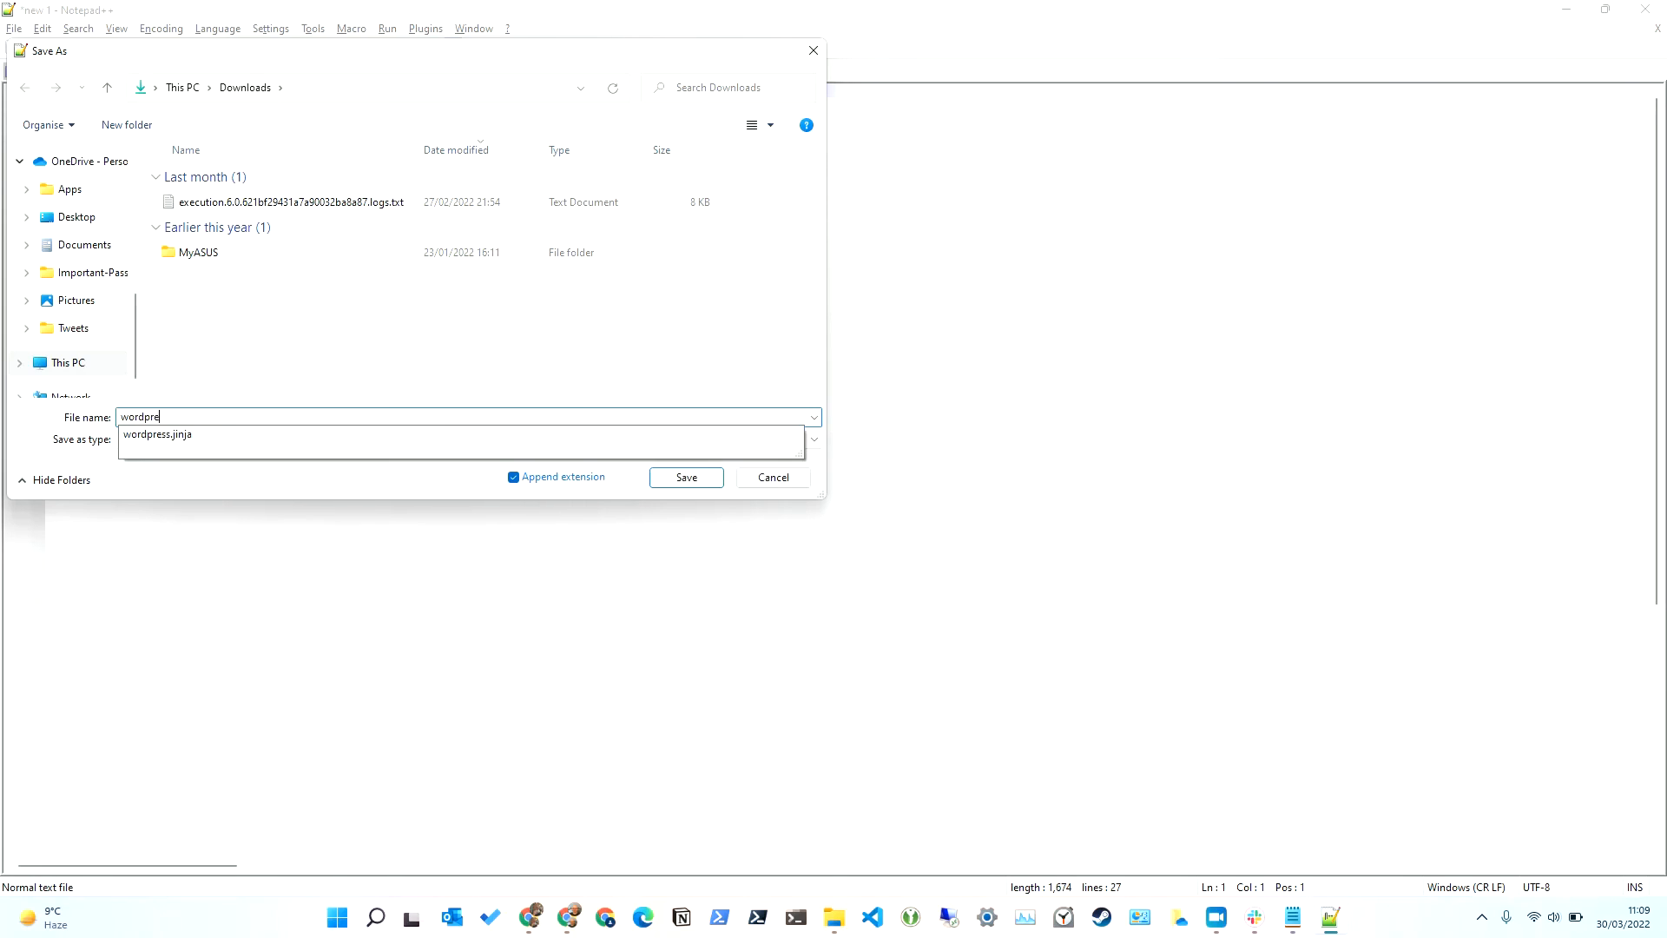
type("ss.pem")
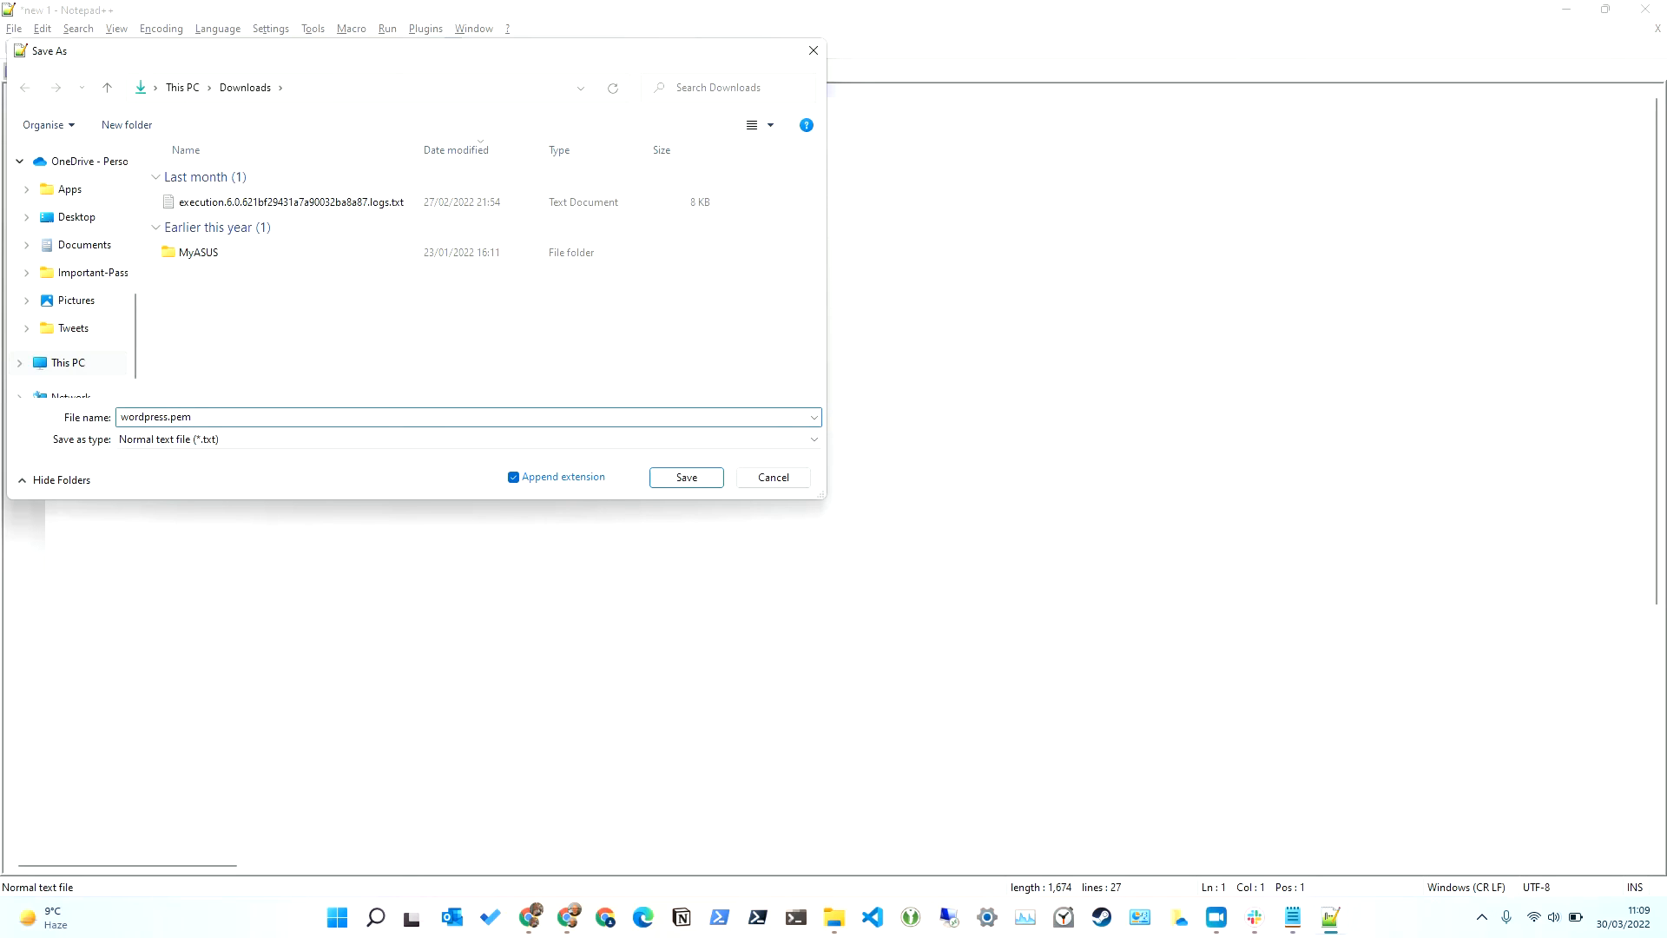
left_click(496, 437)
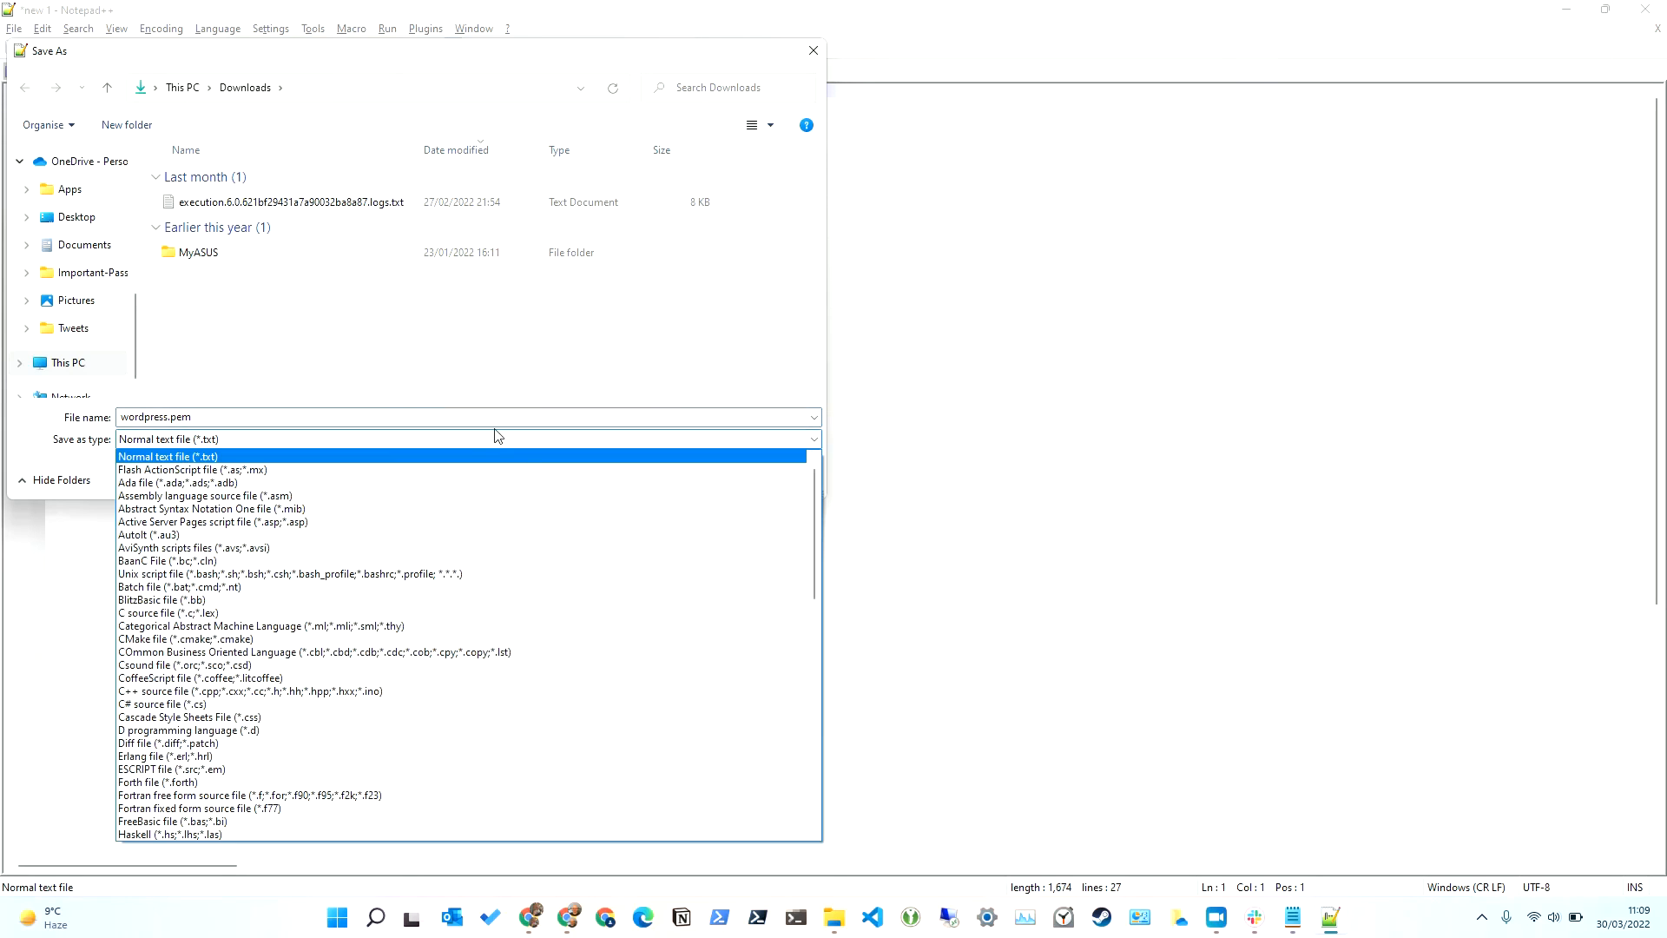
left_click(532, 455)
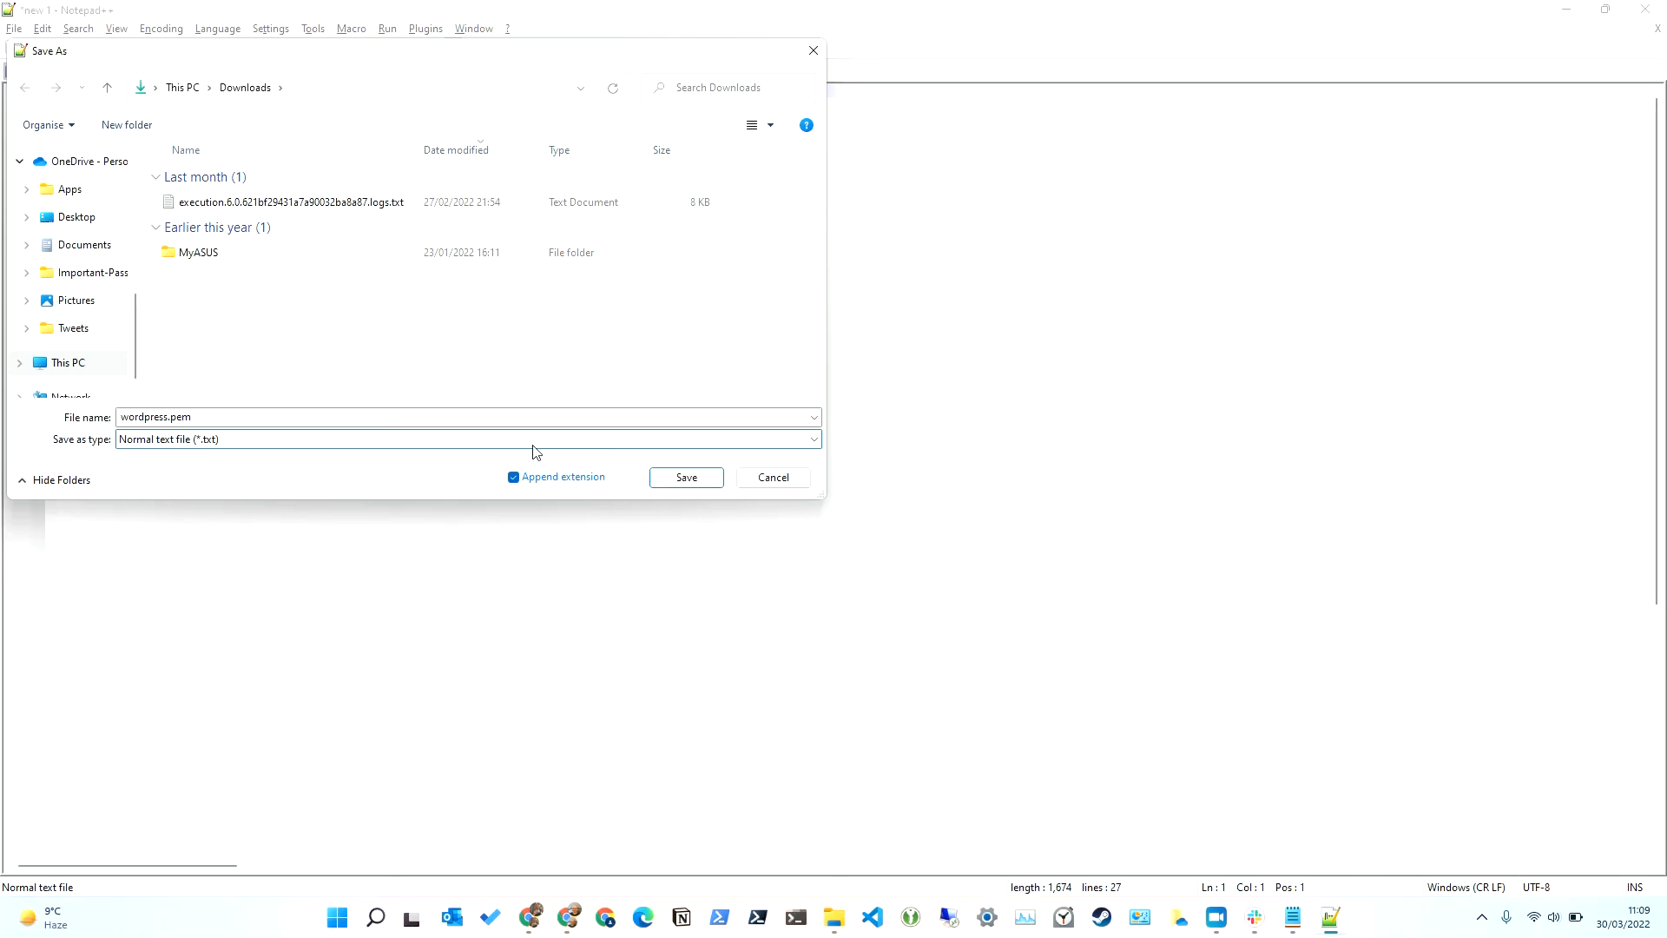
left_click(748, 484)
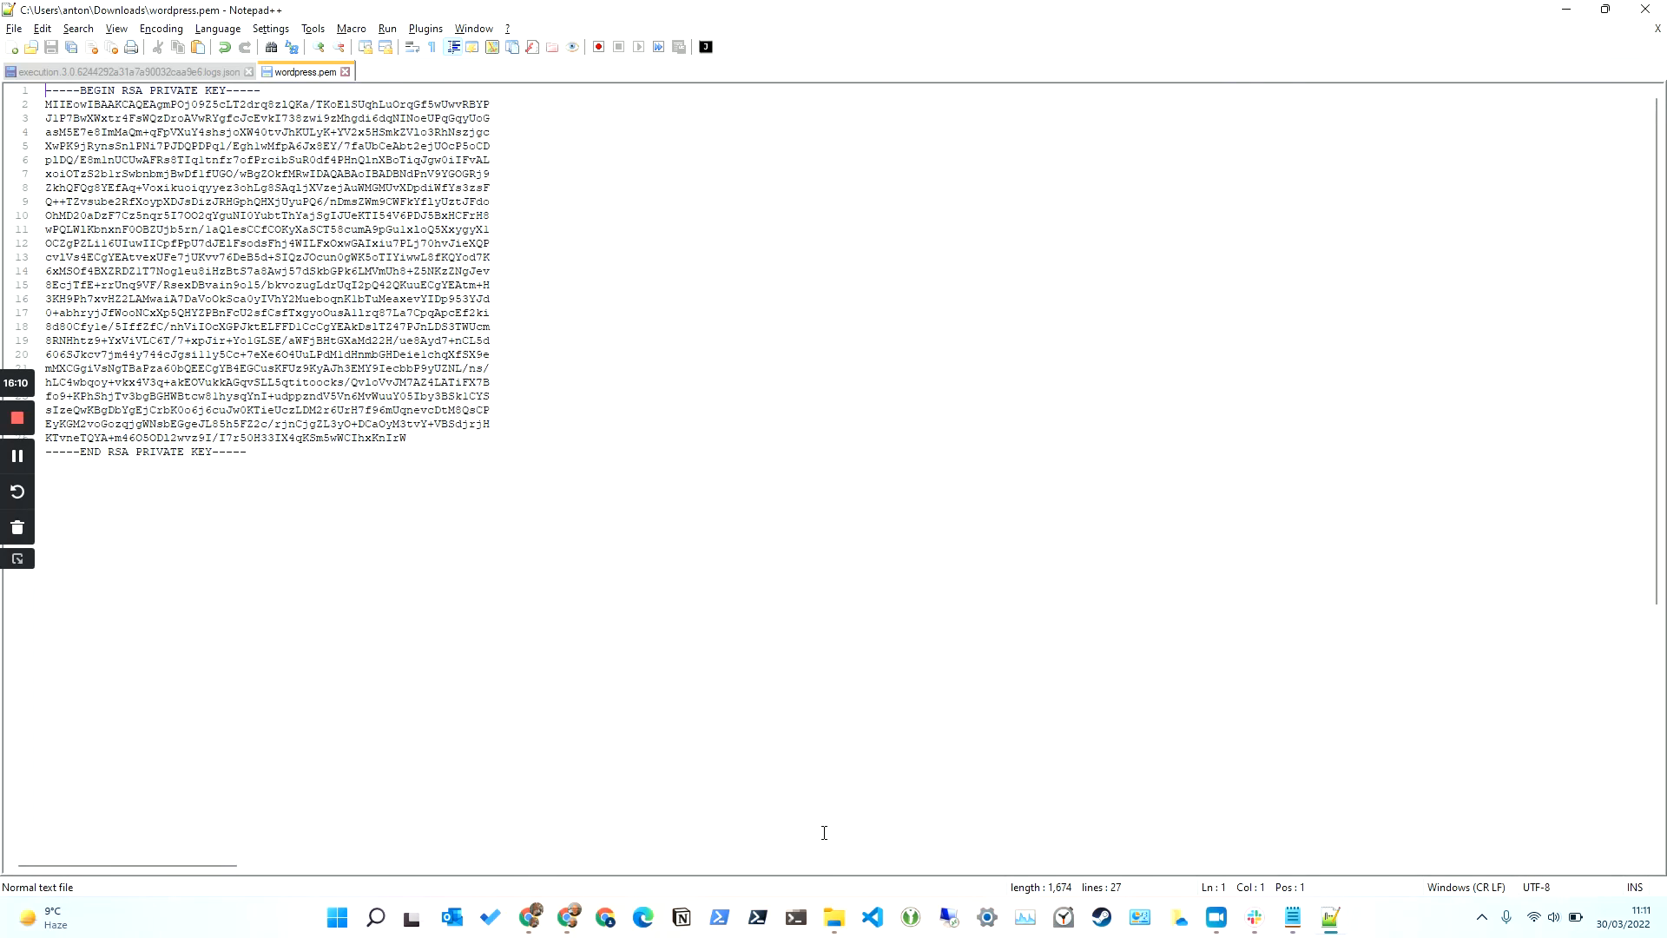
Step: Launch PuTTYgen from the PuTTY (64-bit) group of installed apps
left_click(336, 917)
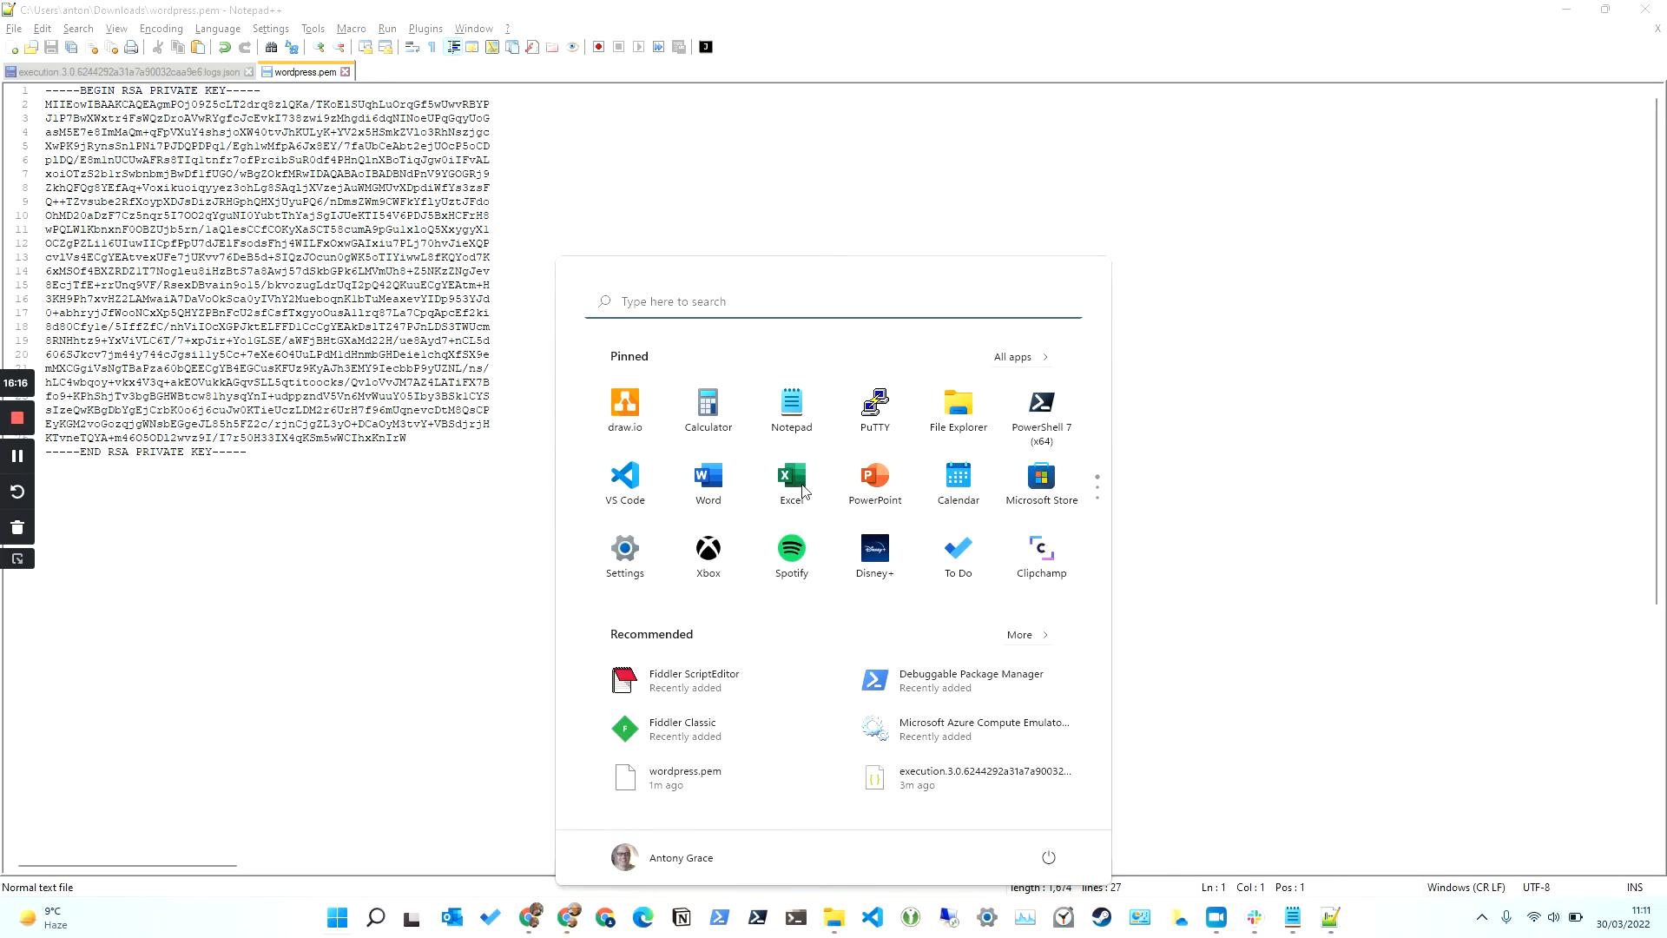
scroll(899, 510, "down", 1)
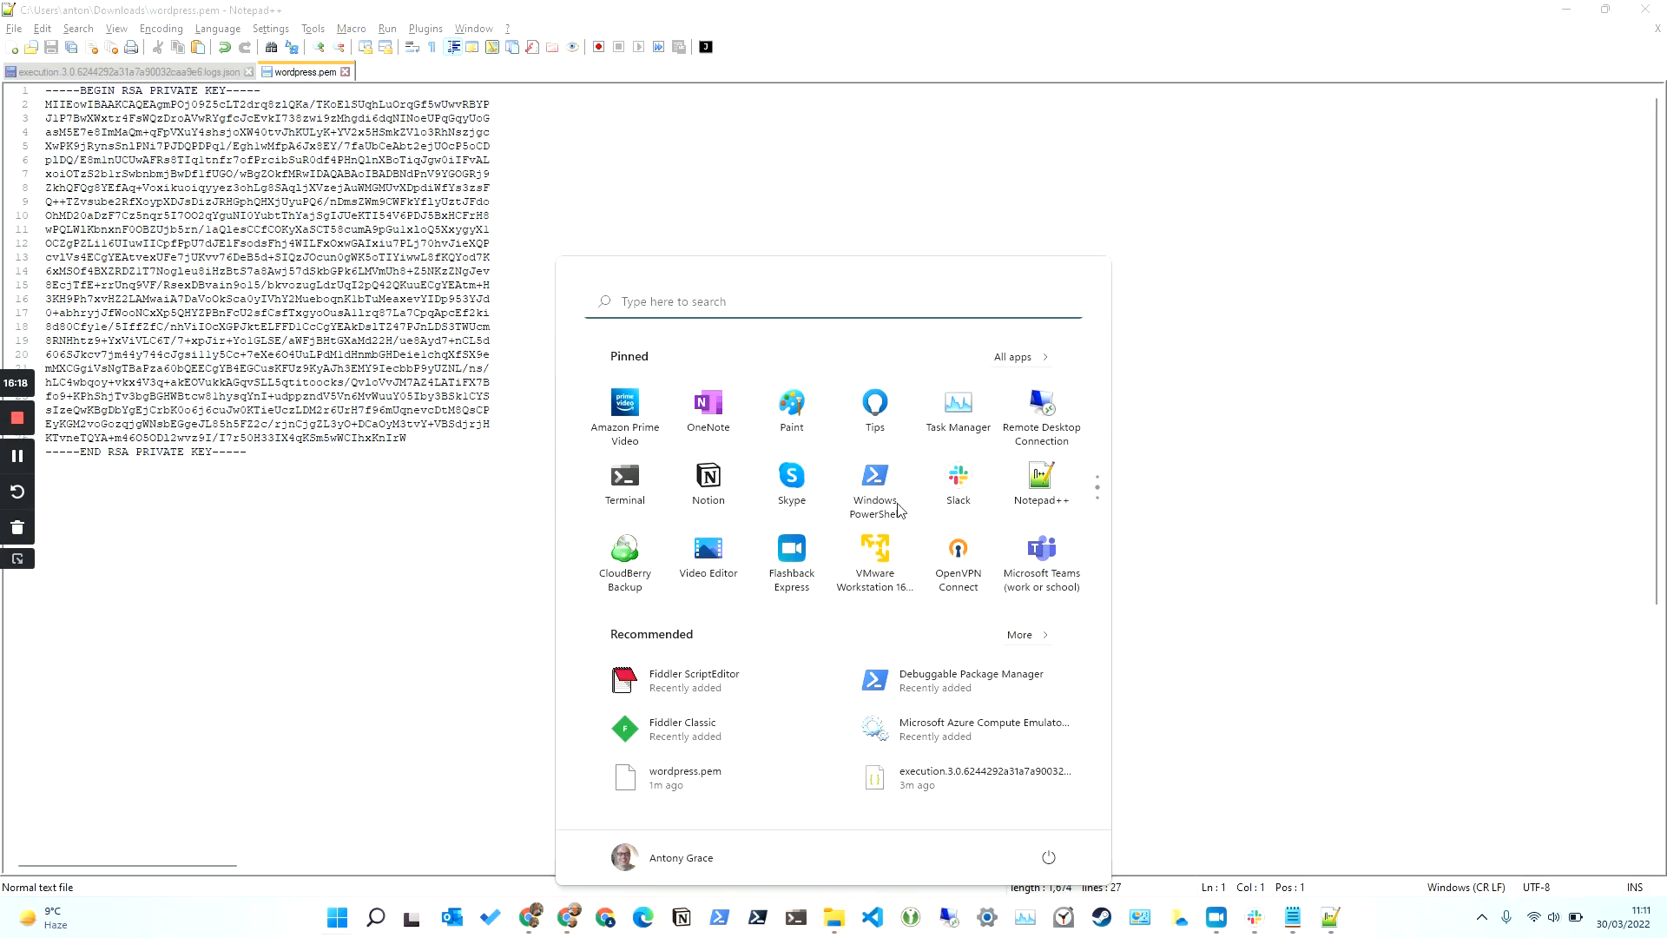
scroll(1030, 337, "up", 1)
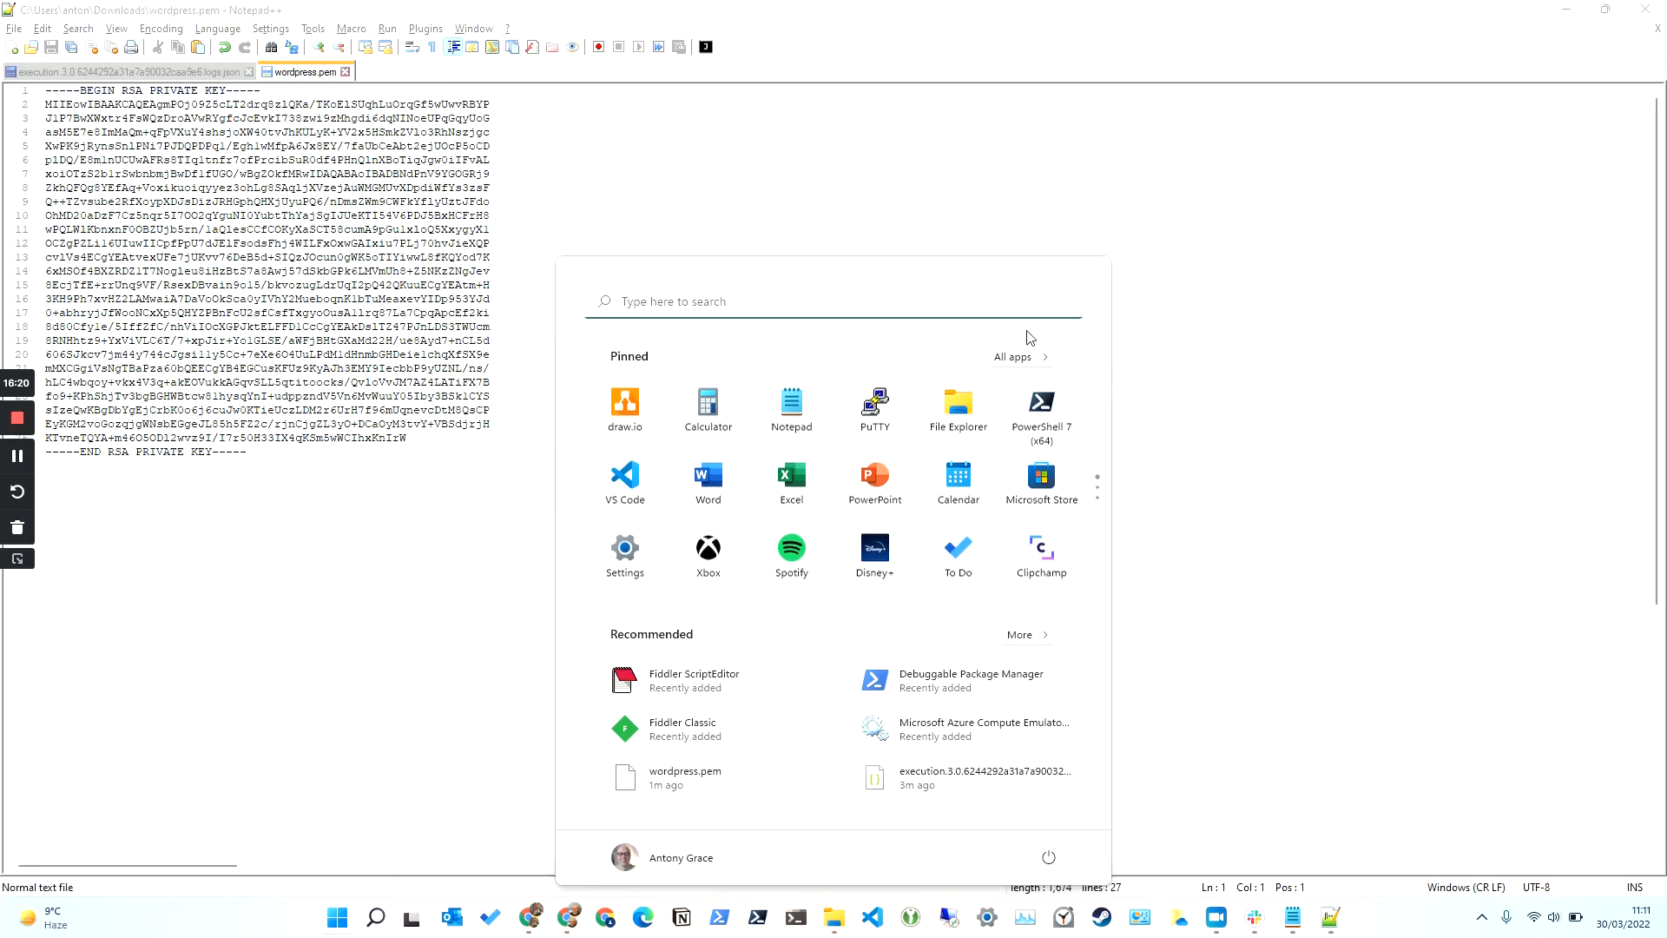
left_click(1020, 359)
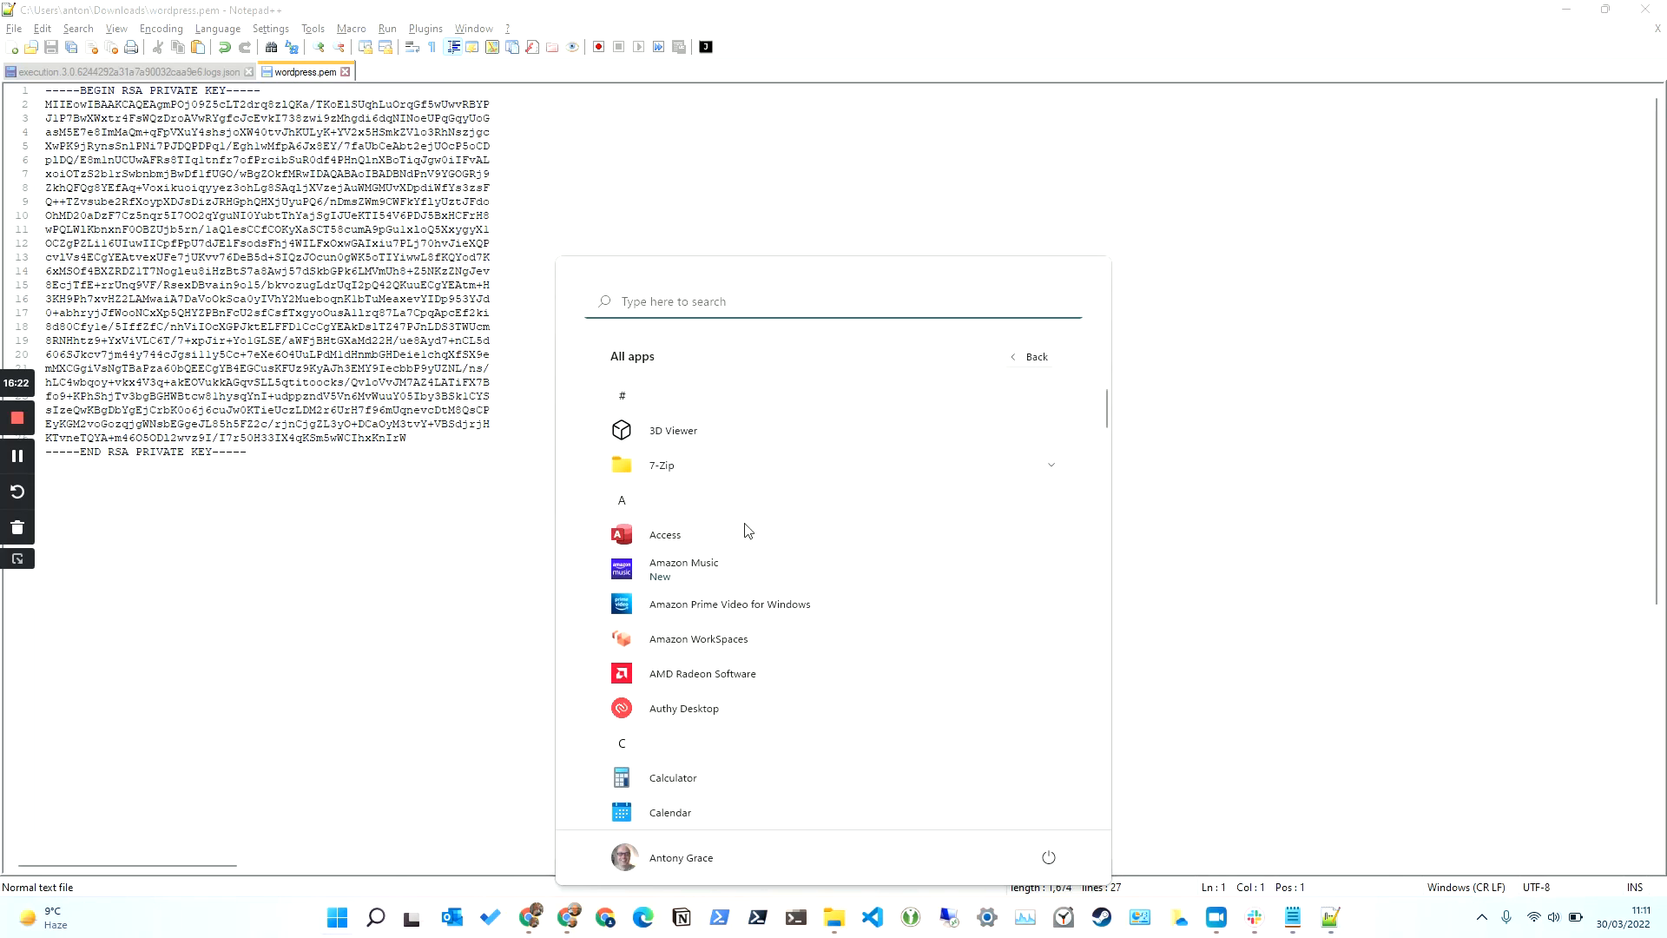
scroll(771, 633, "down", 5)
scroll(771, 635, "down", 10)
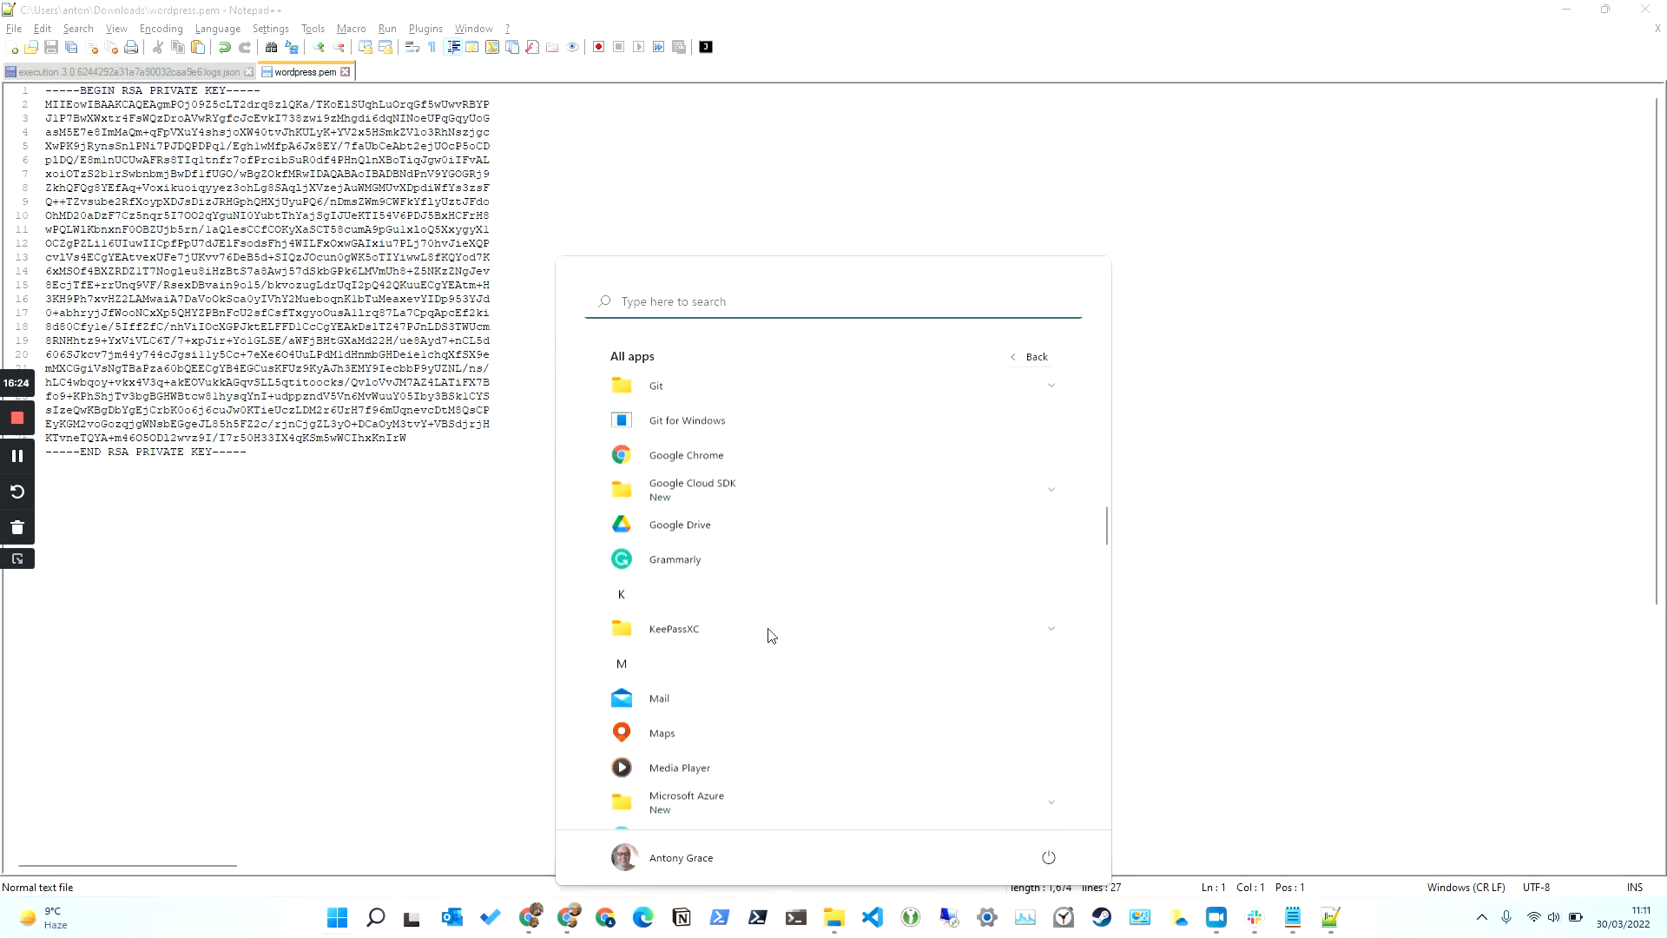
scroll(771, 635, "down", 8)
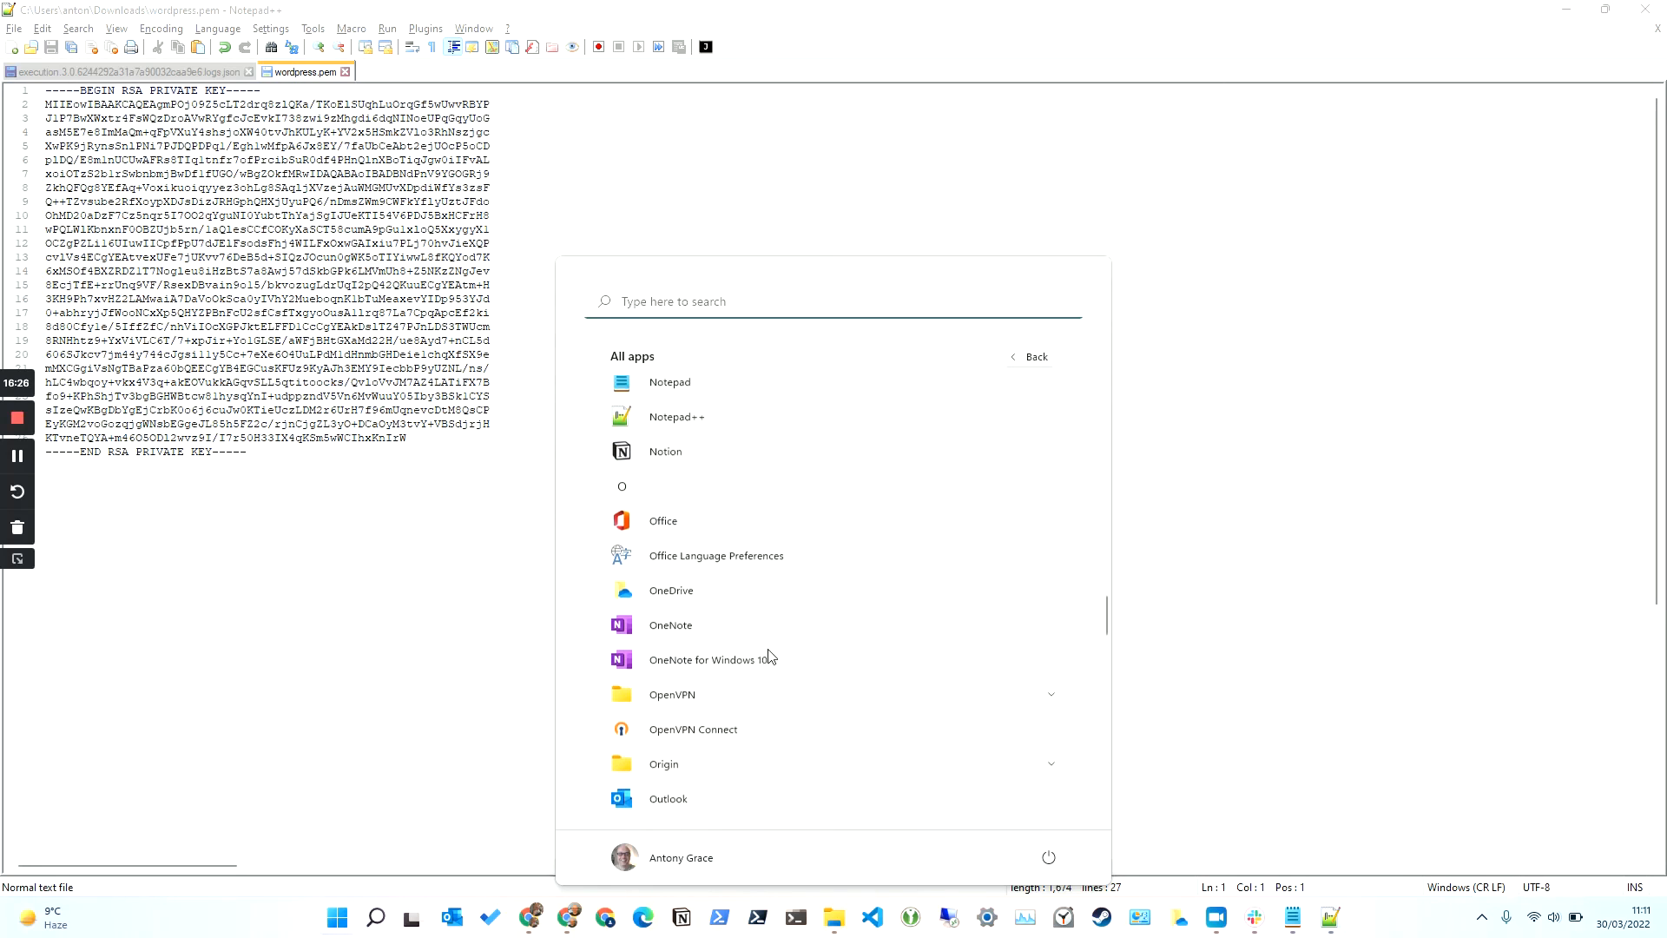
scroll(764, 665, "down", 4)
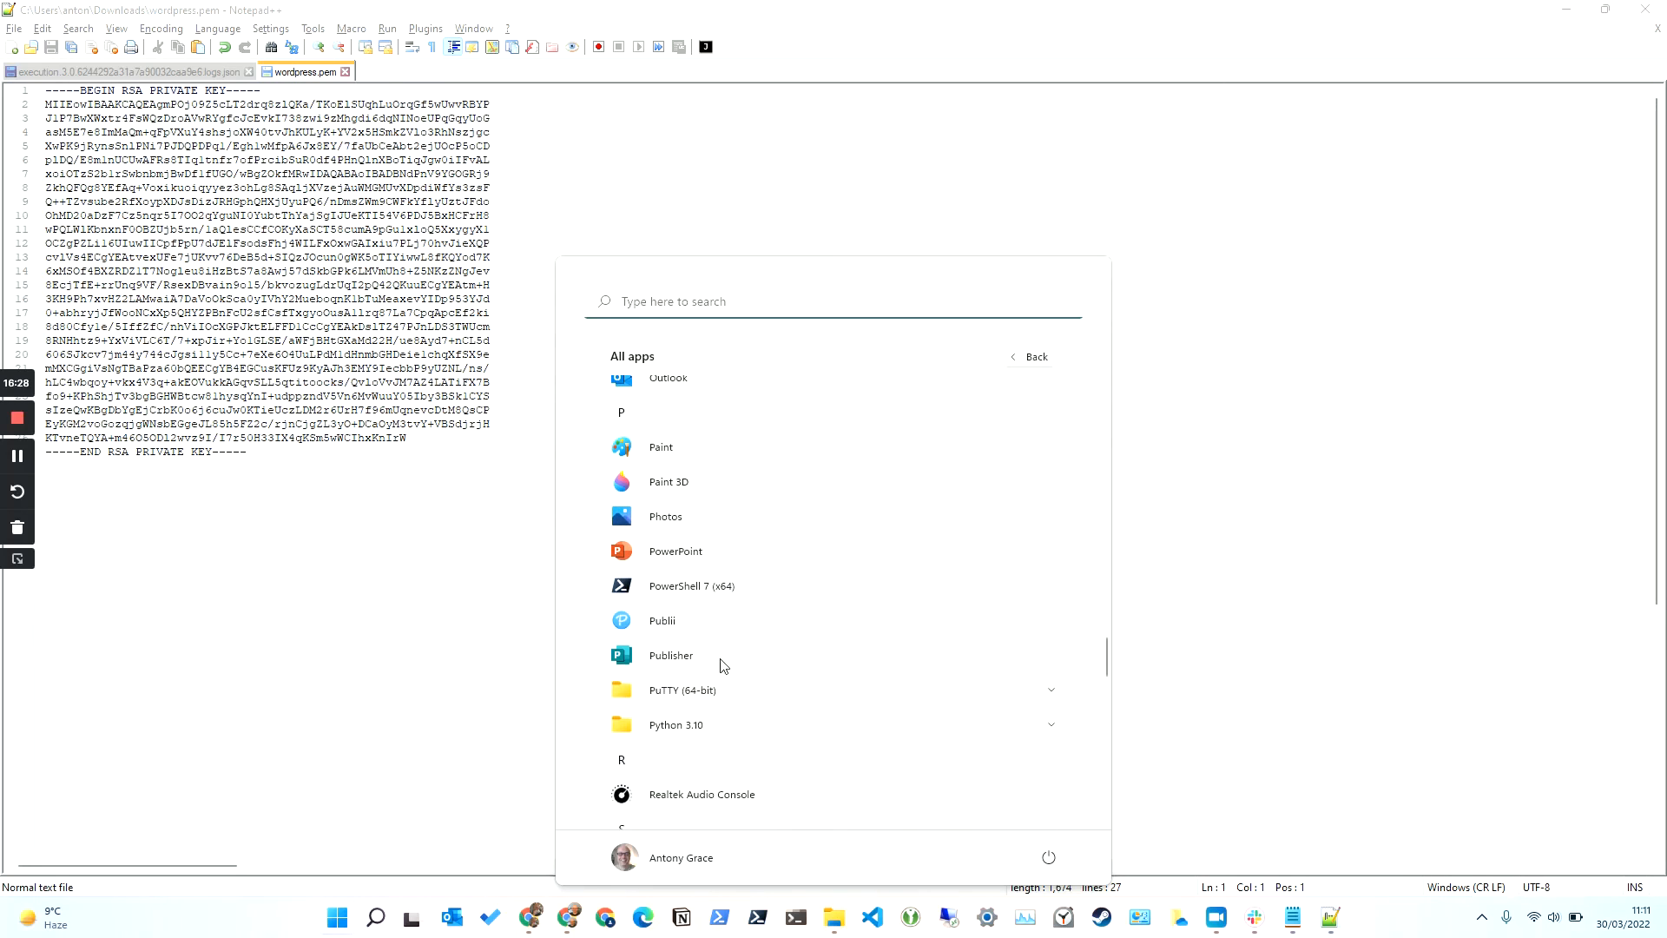
left_click(735, 700)
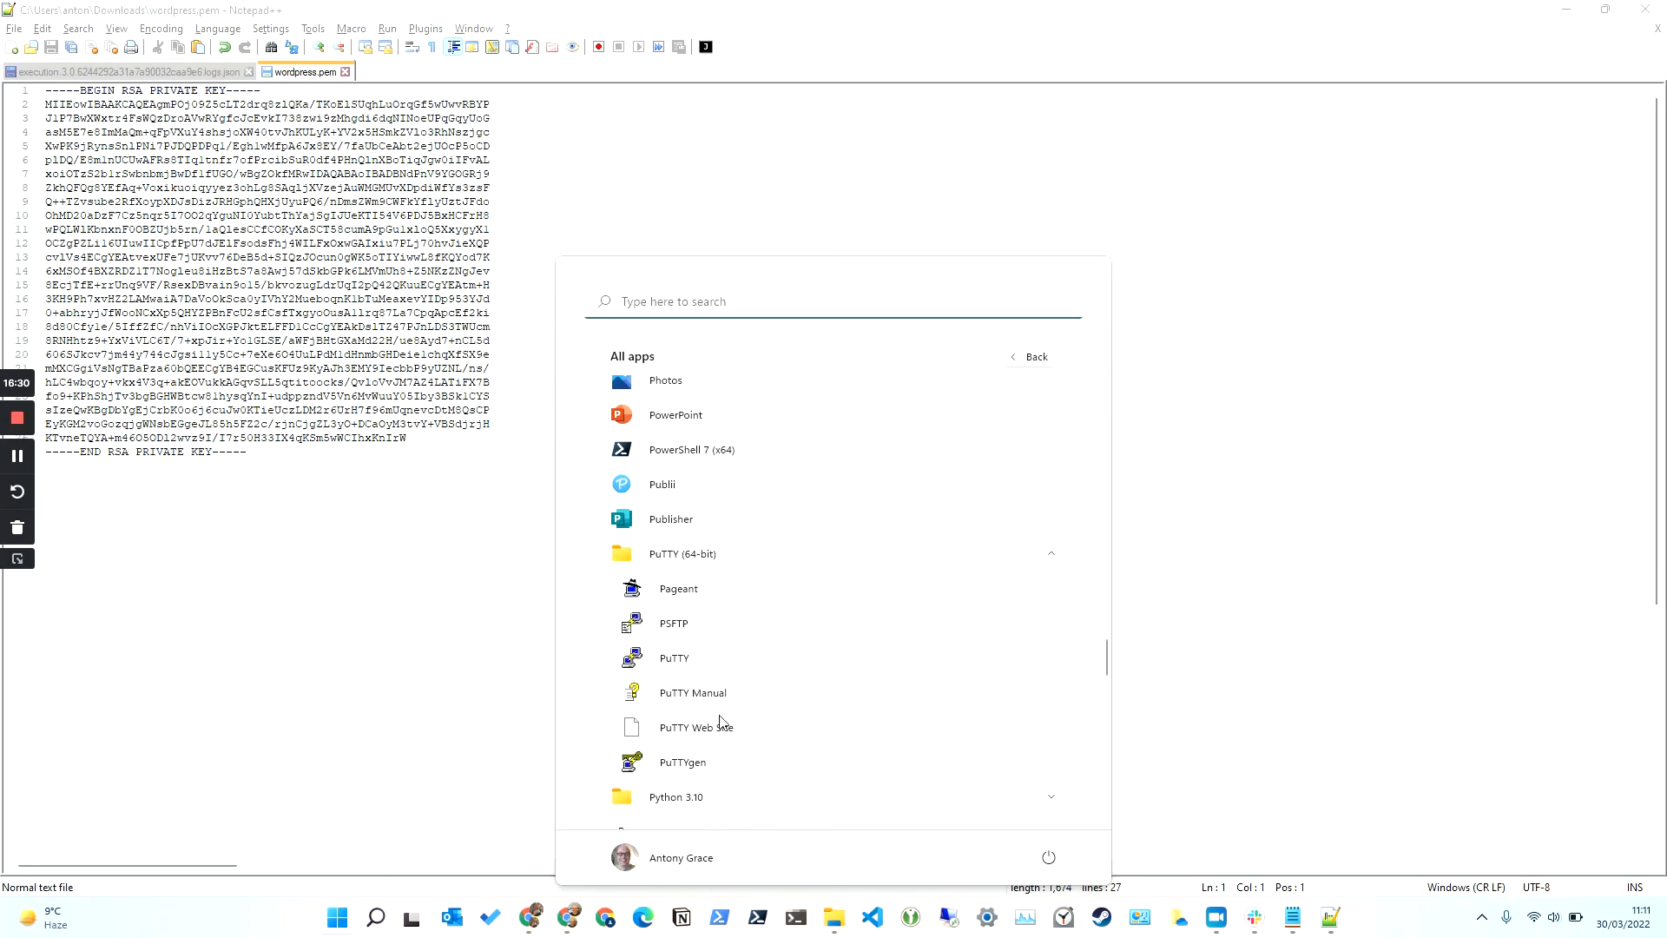
left_click(711, 772)
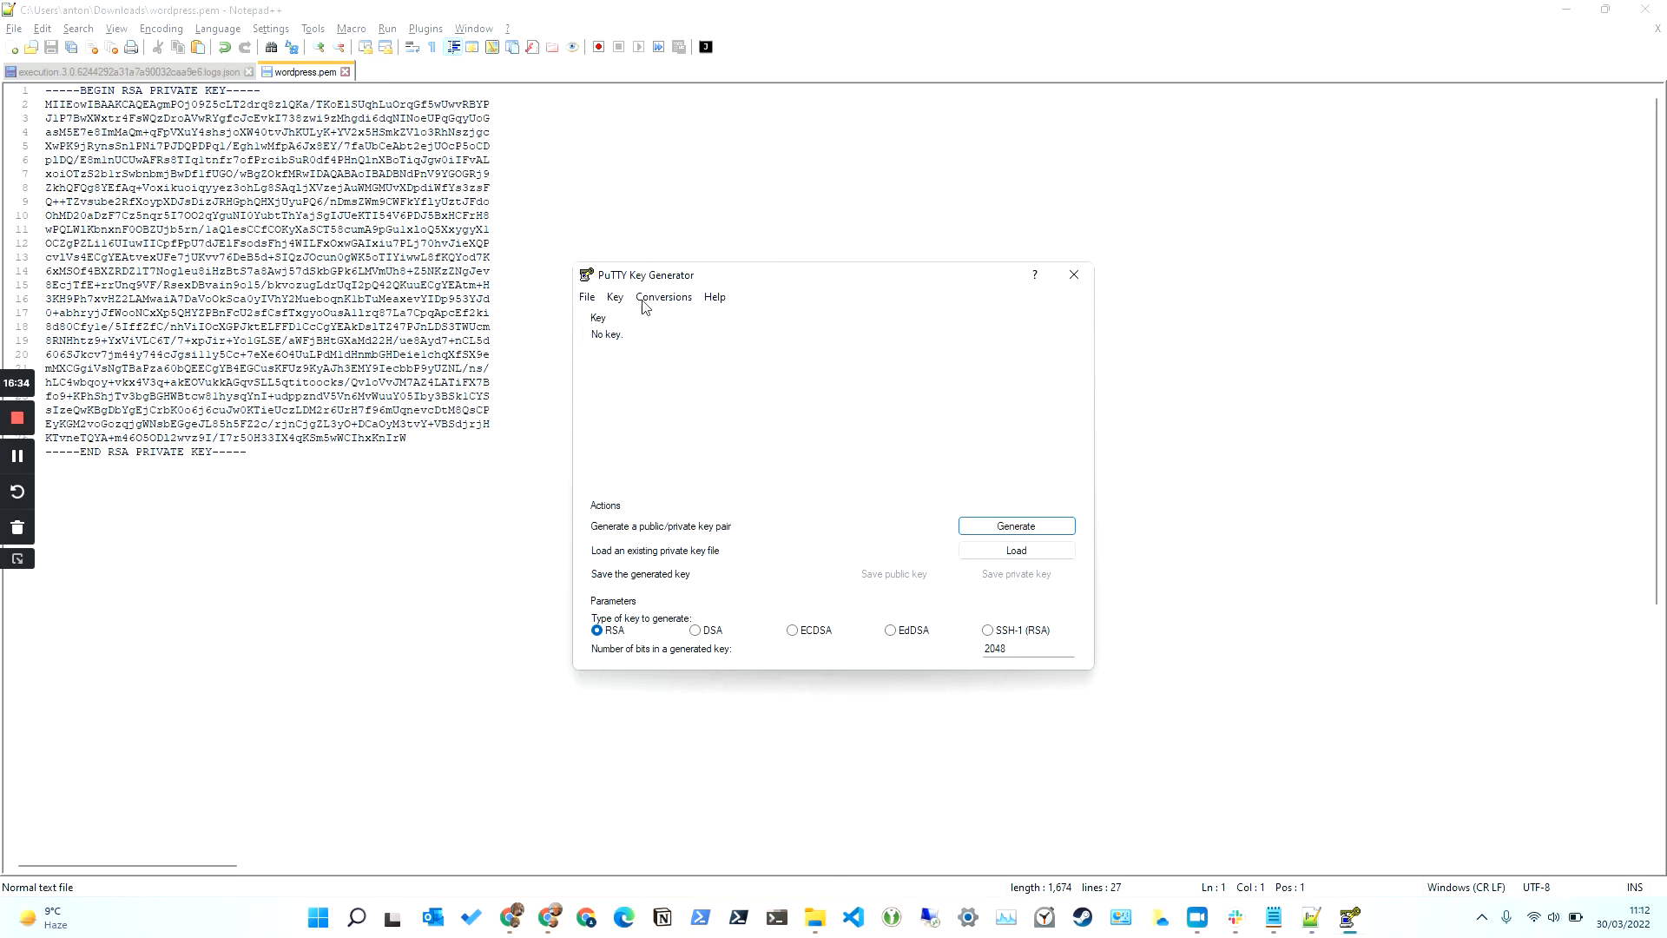
Step: Load wordpress.pem from the Downloads folder as the existing private key, showing all file types, and dismiss the import notice
left_click(1013, 554)
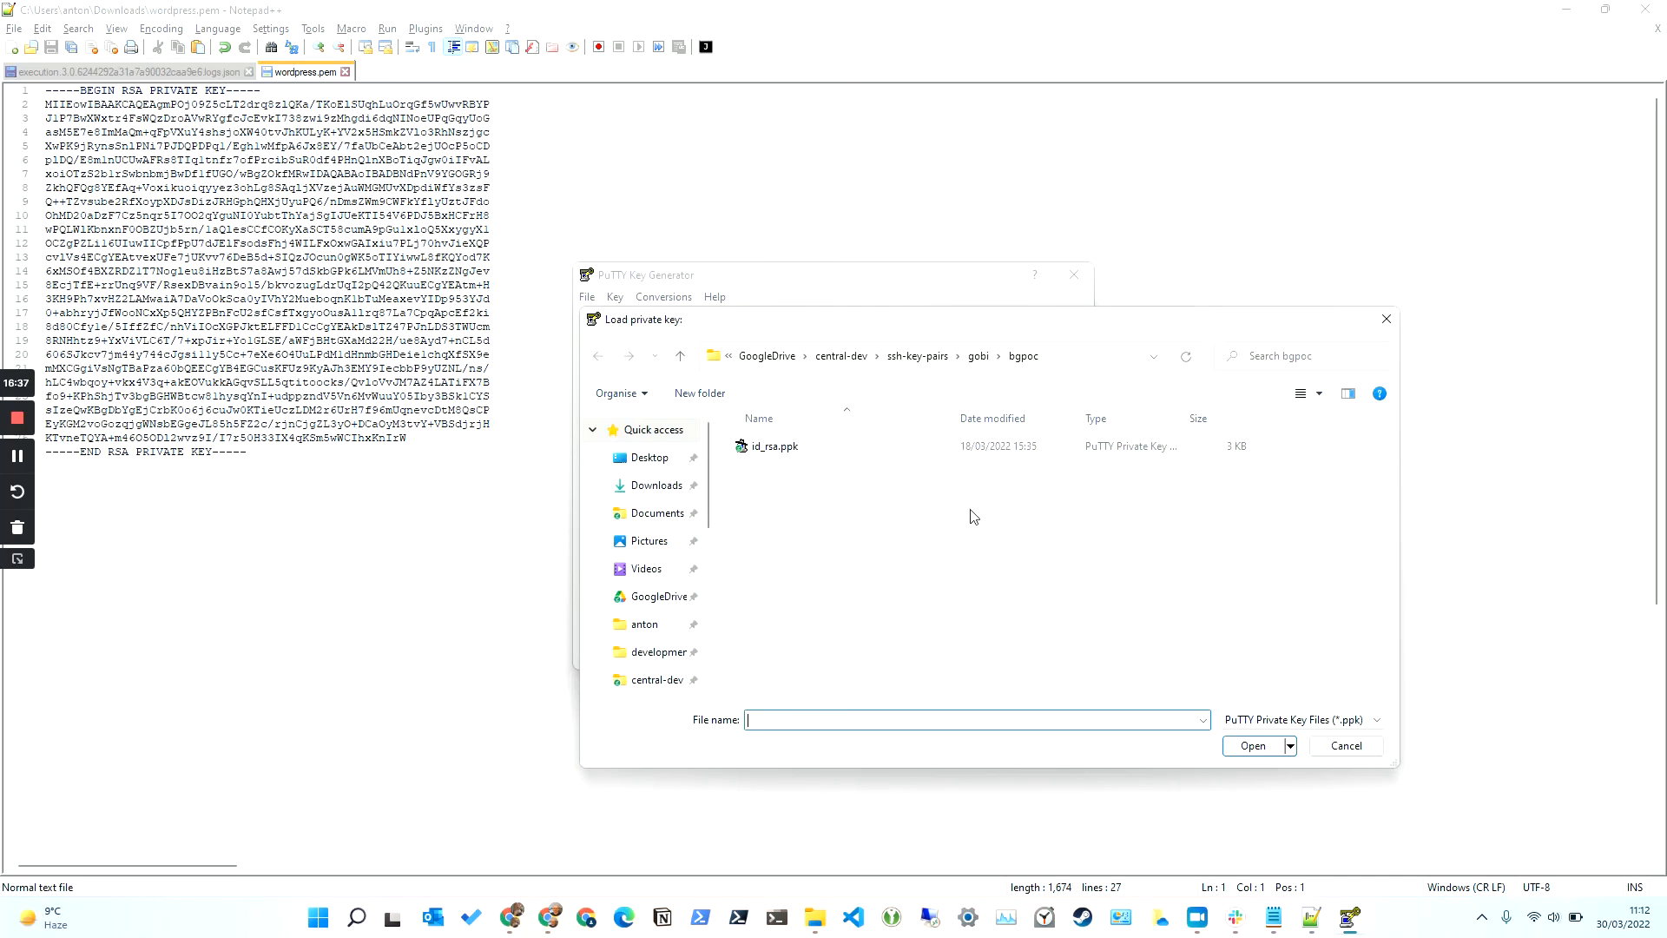
left_click(659, 487)
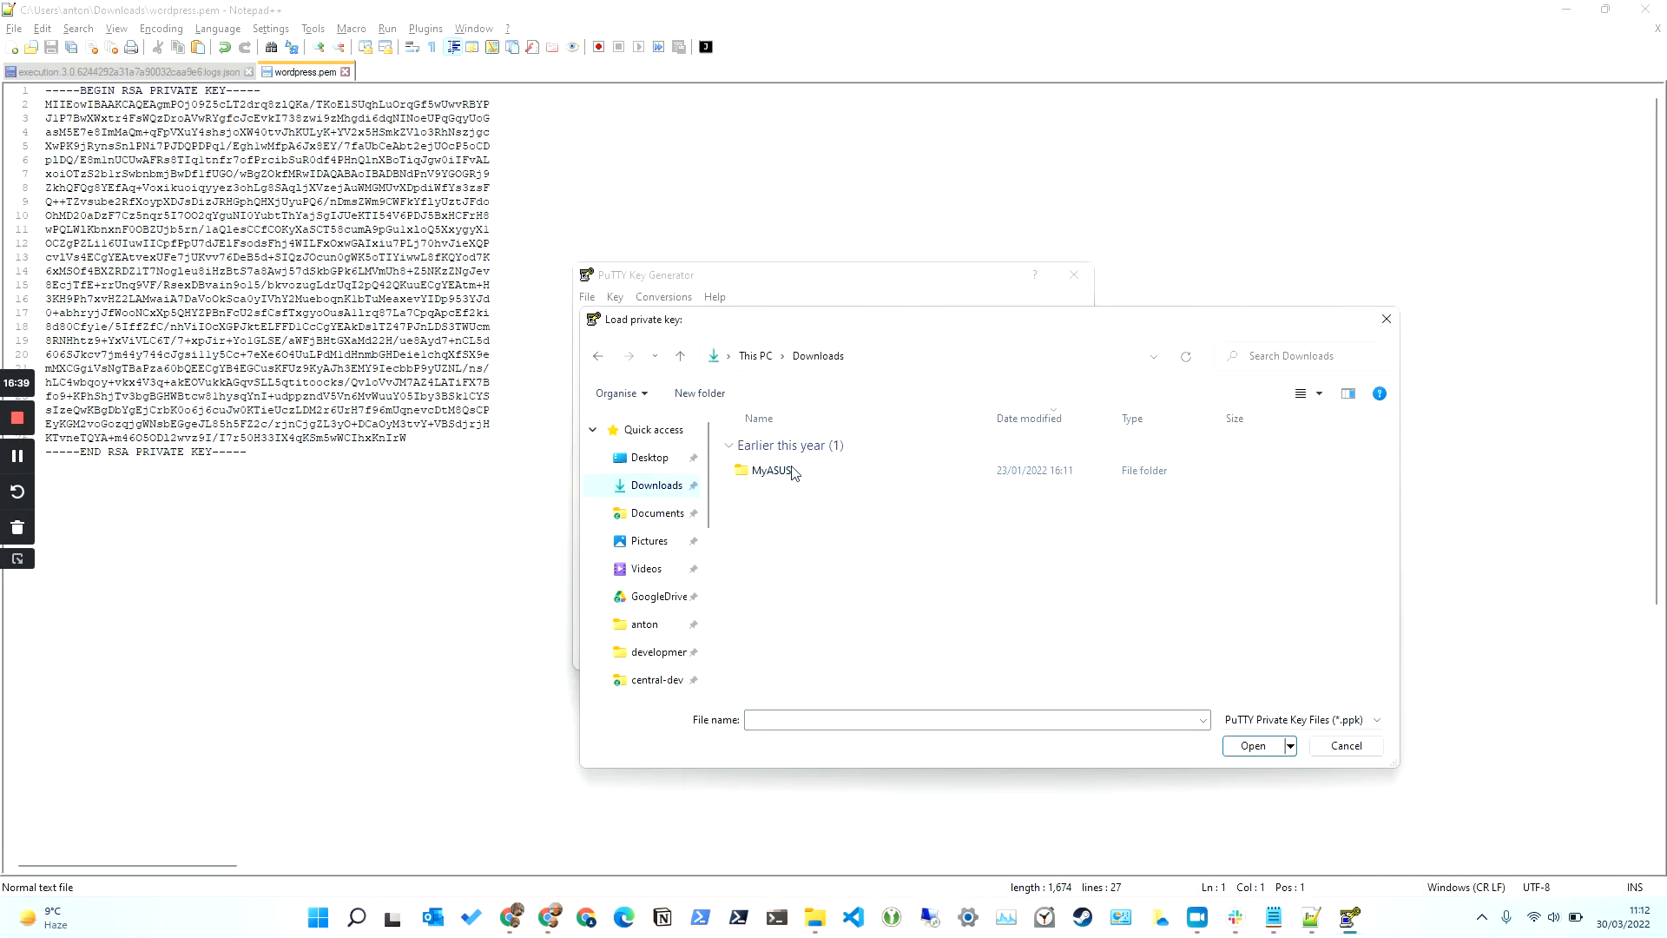
left_click(1300, 720)
left_click(1285, 752)
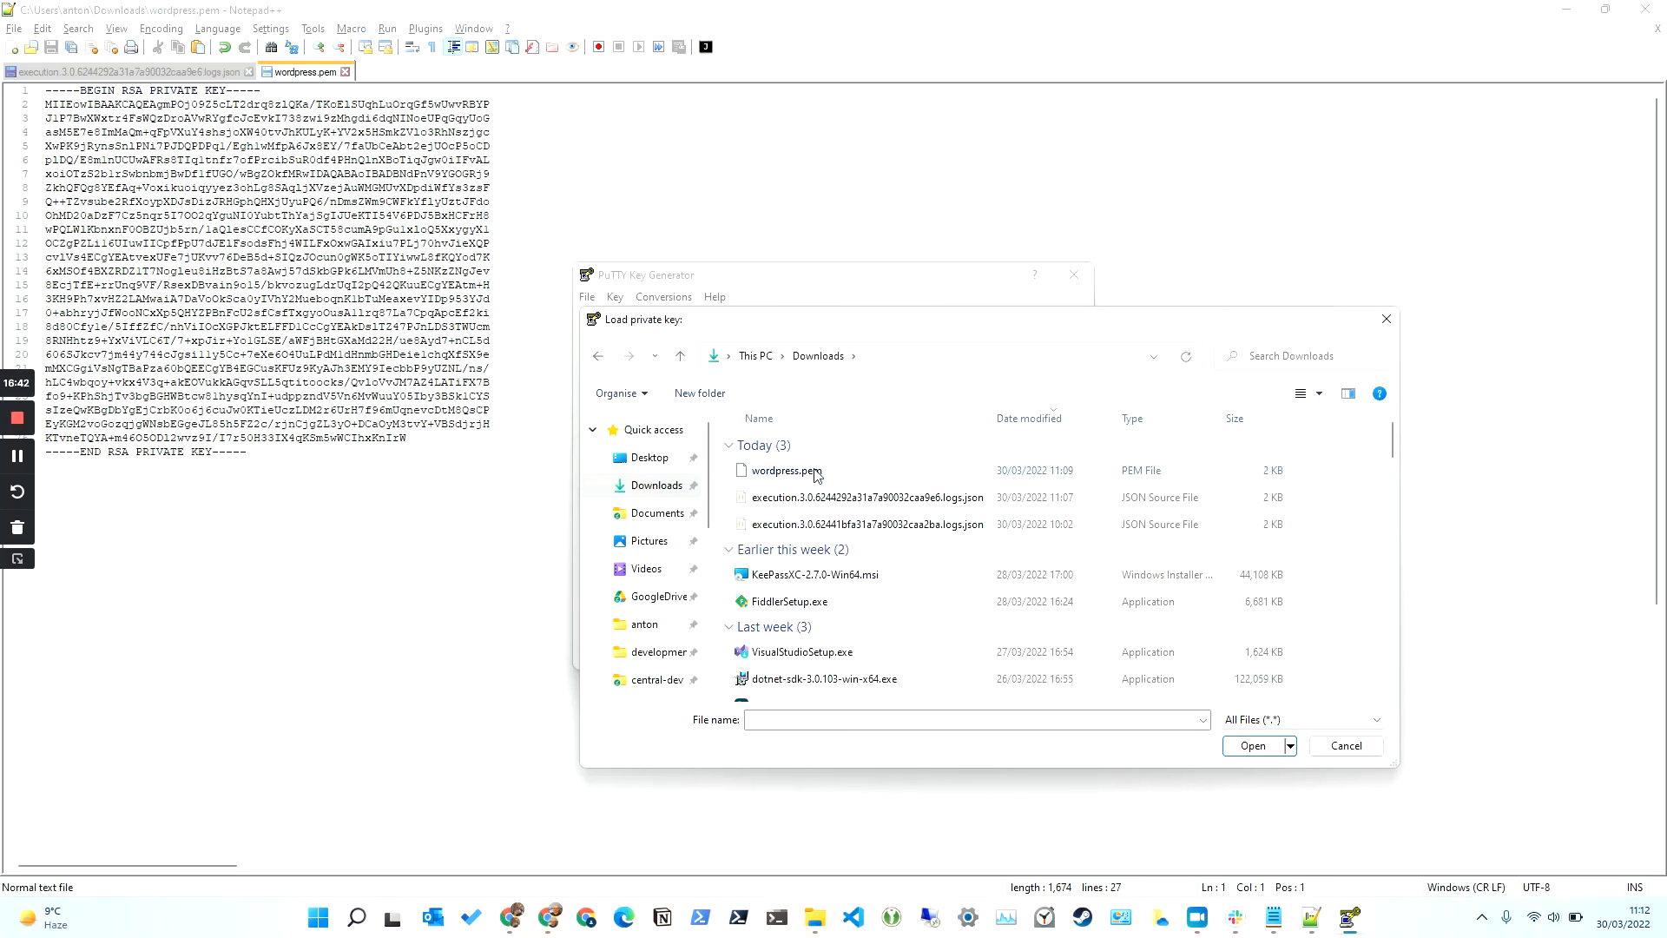
left_click(823, 469)
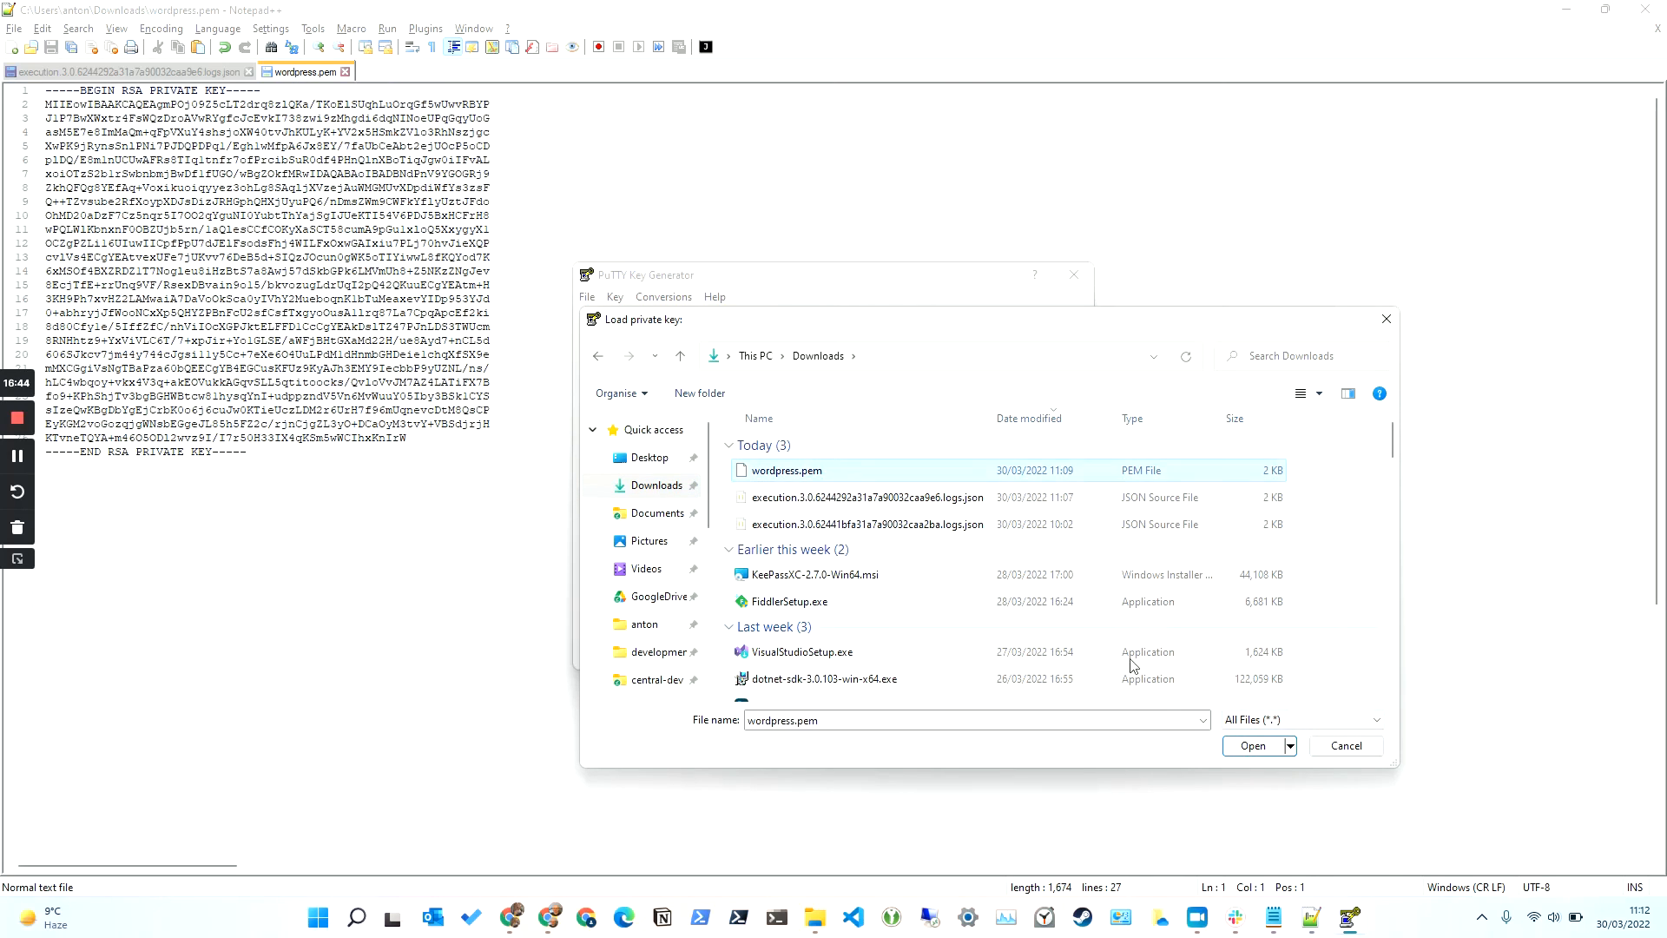
left_click(1253, 746)
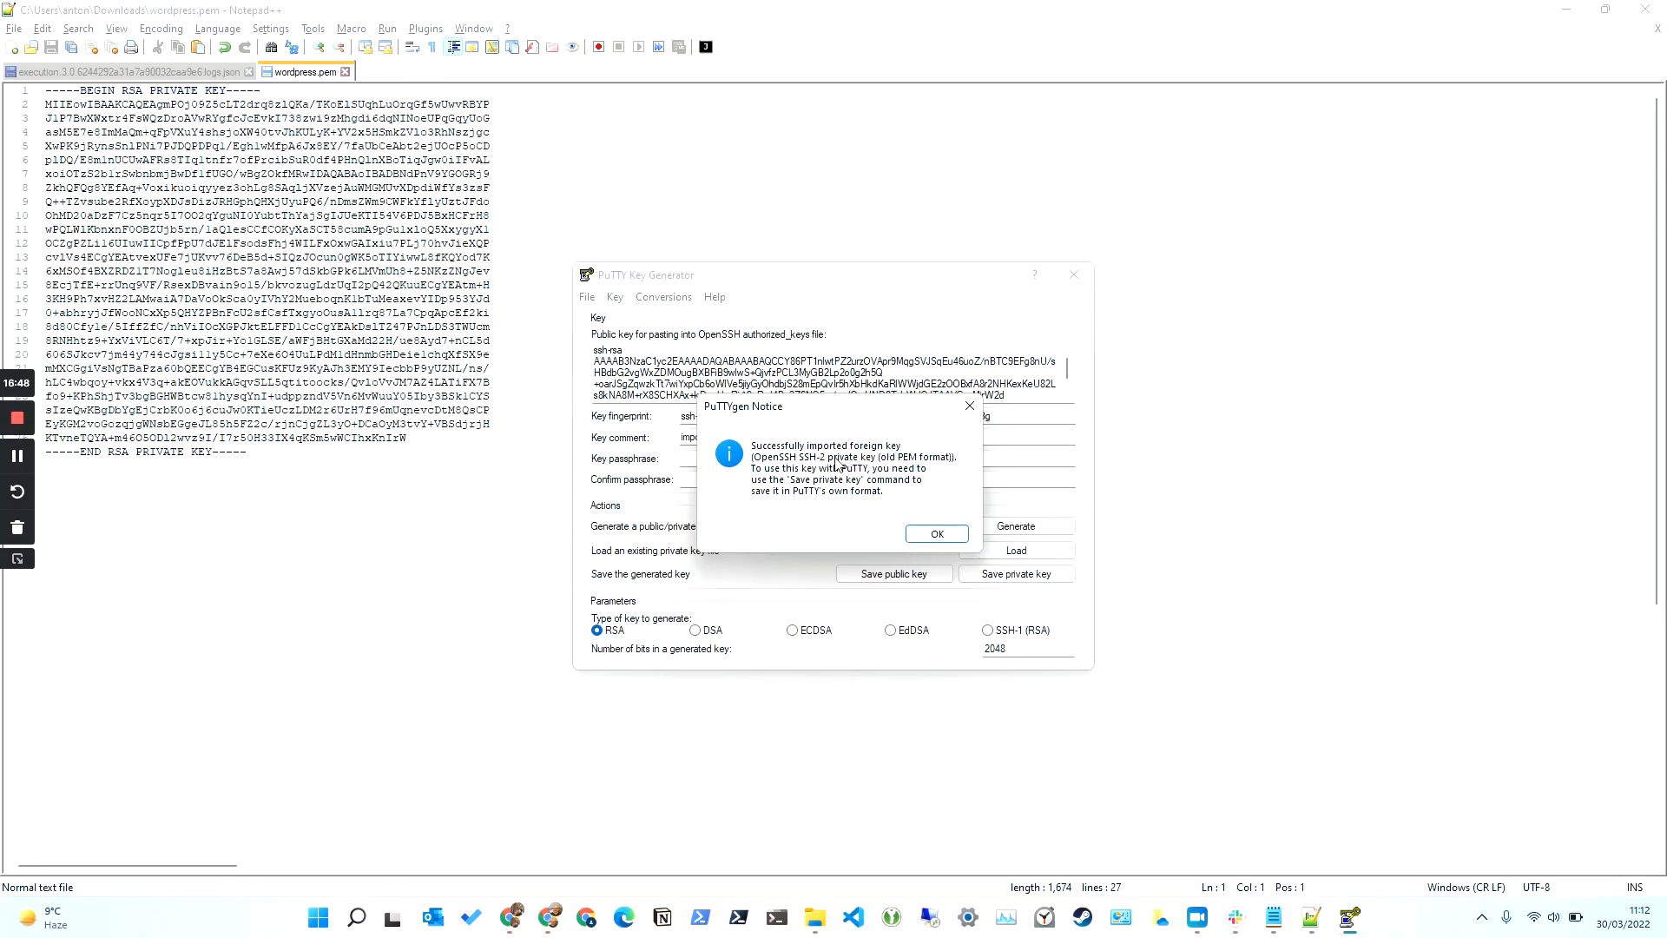
left_click(945, 535)
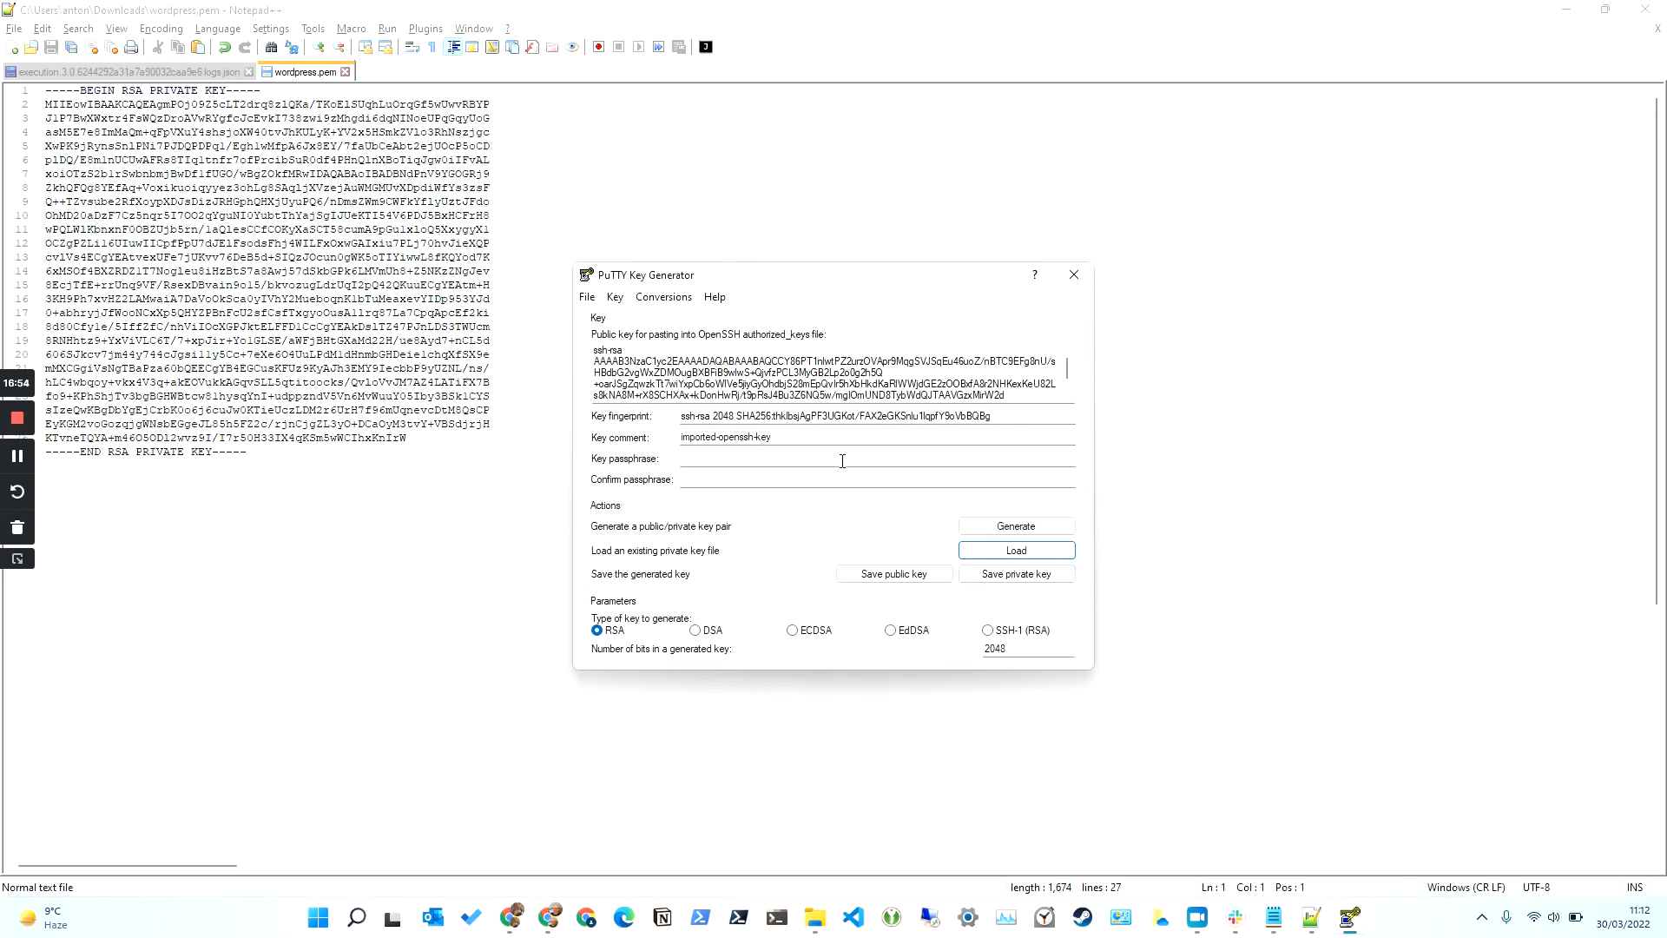
Step: Enter a key passphrase for the imported key and repeat it in the confirmation field
left_click(997, 460)
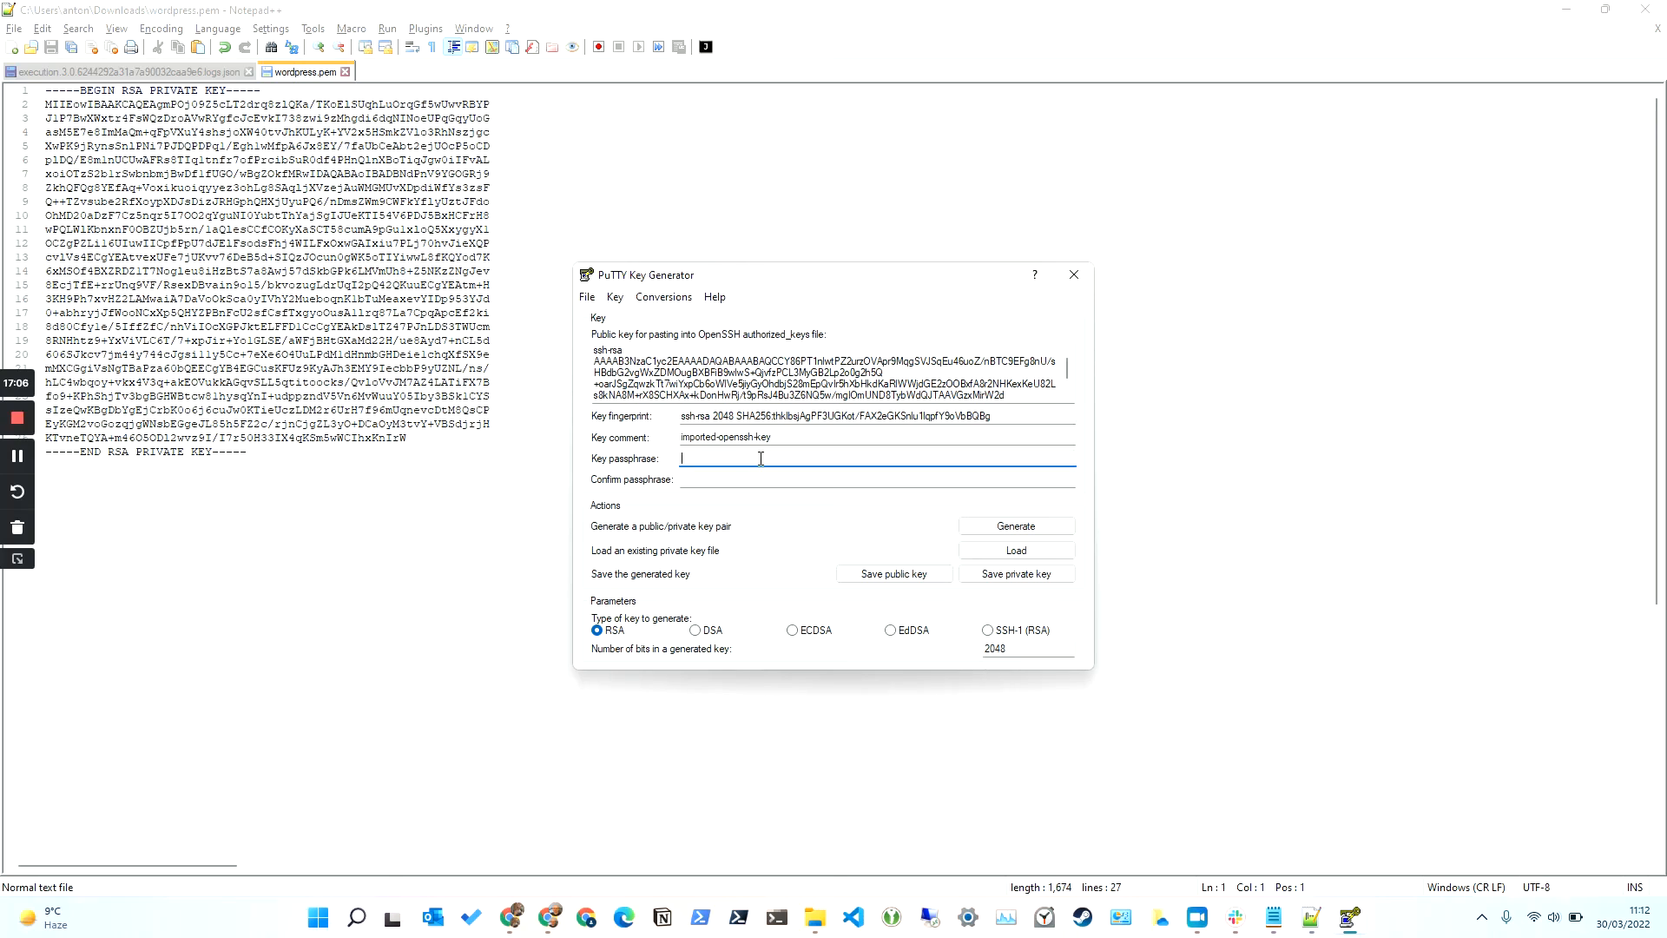
type("•••")
key("Tab")
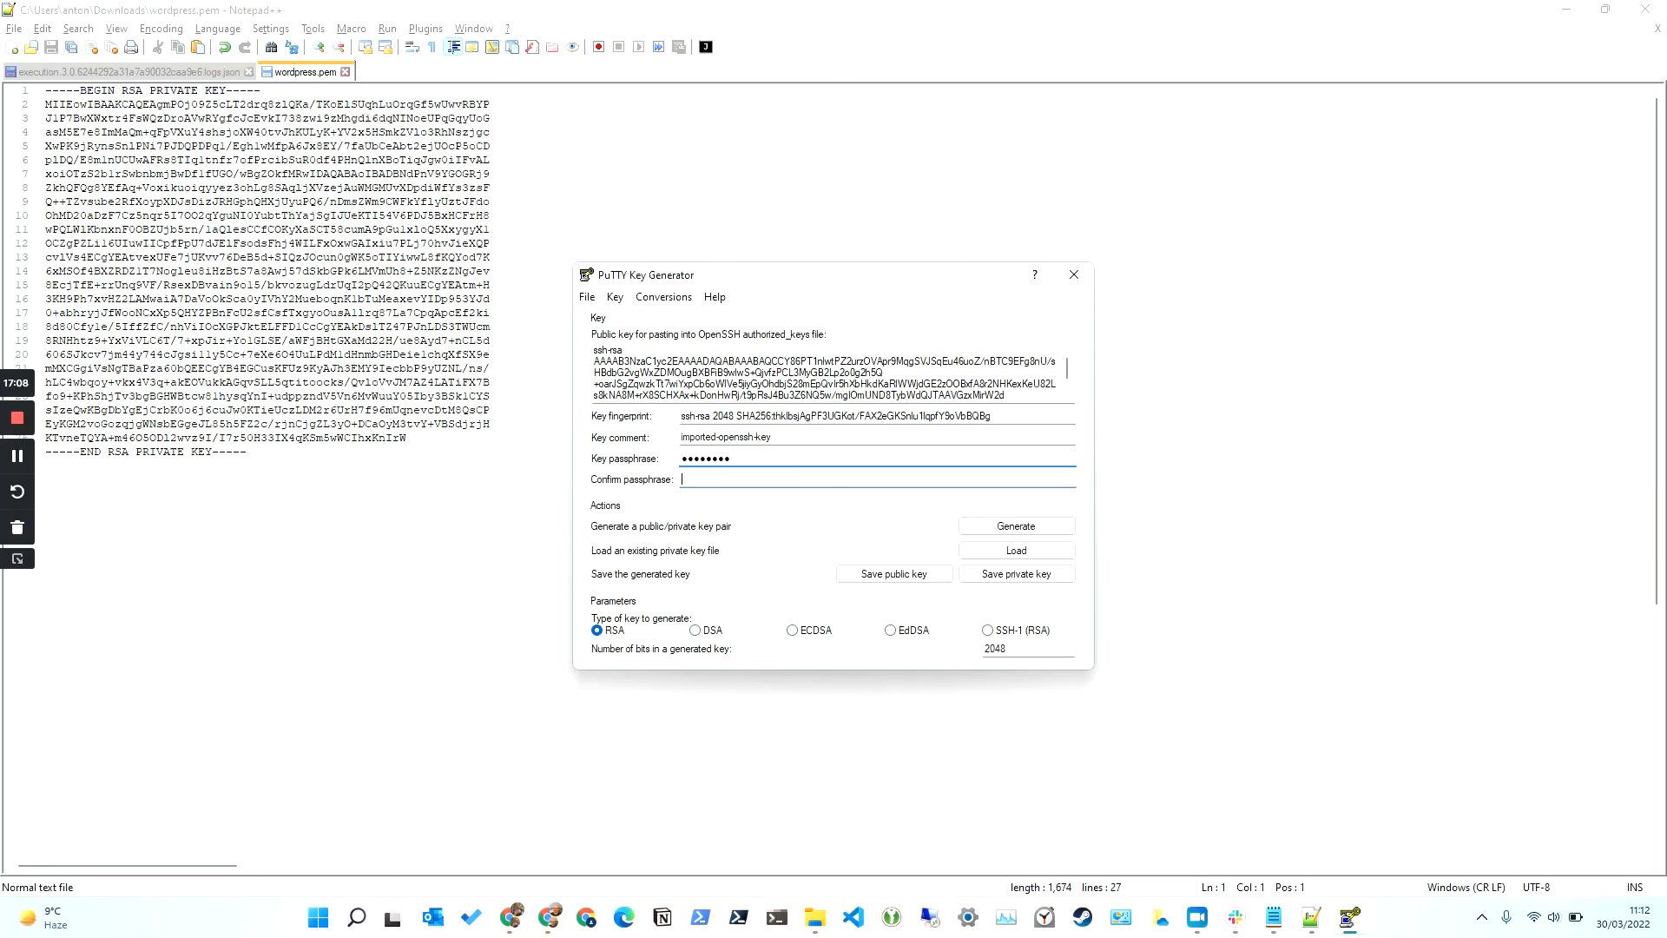
type("••••••••")
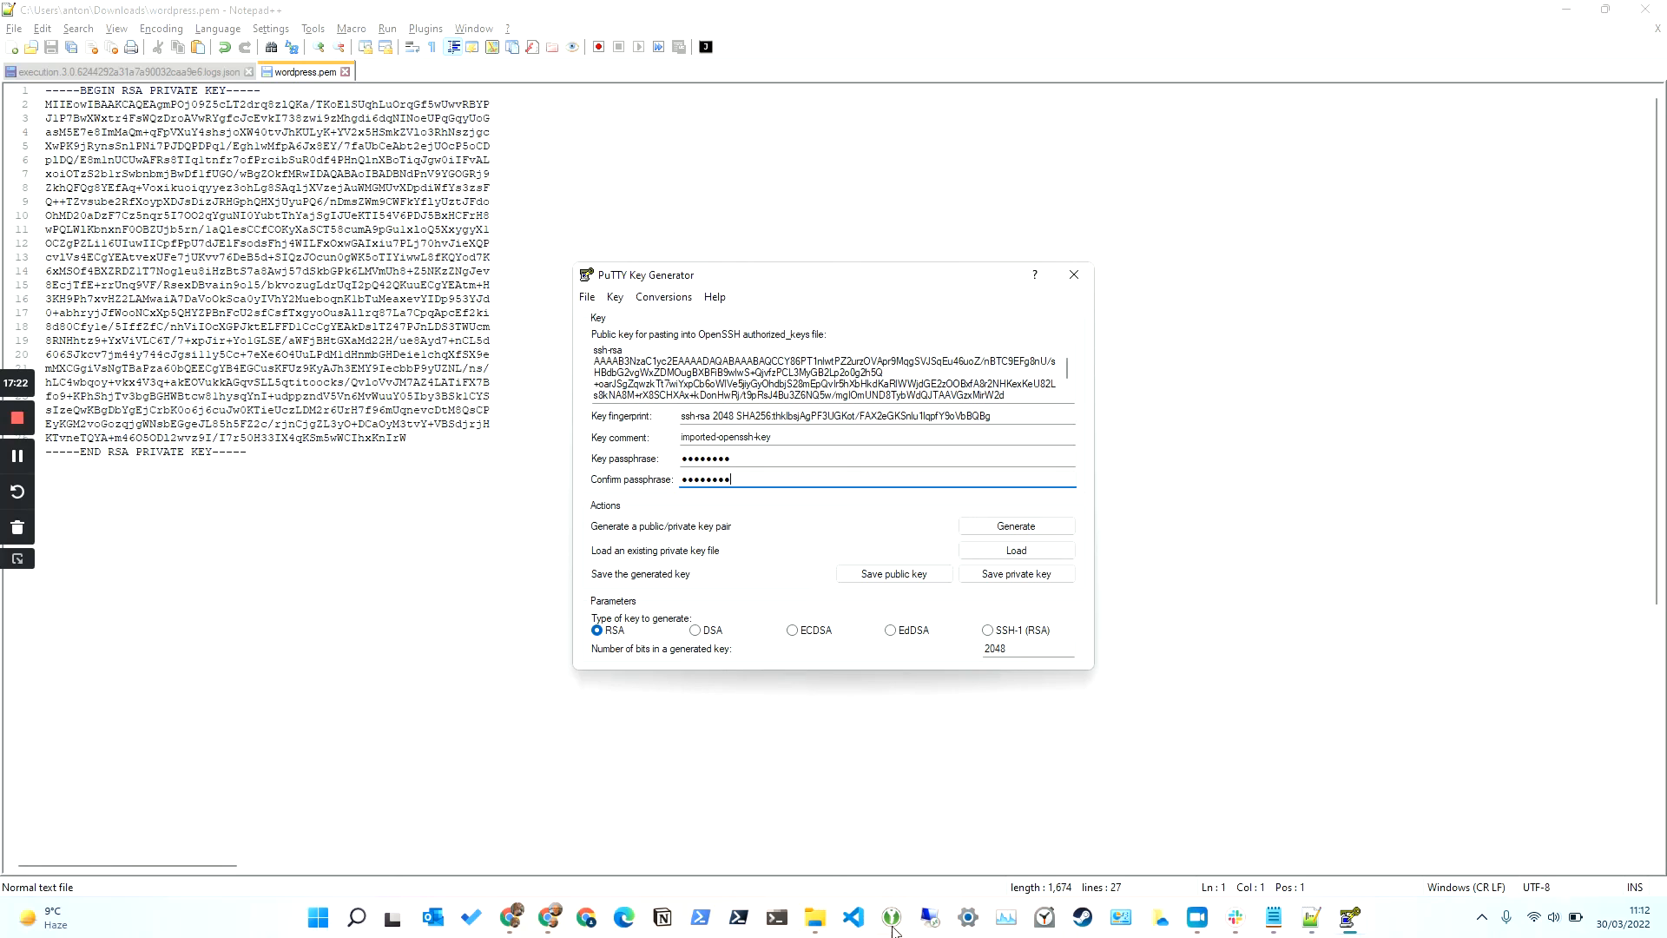
Step: Save the private key in the Downloads folder as a PuTTY private key file named wordpress, and close the key generator
left_click(1049, 580)
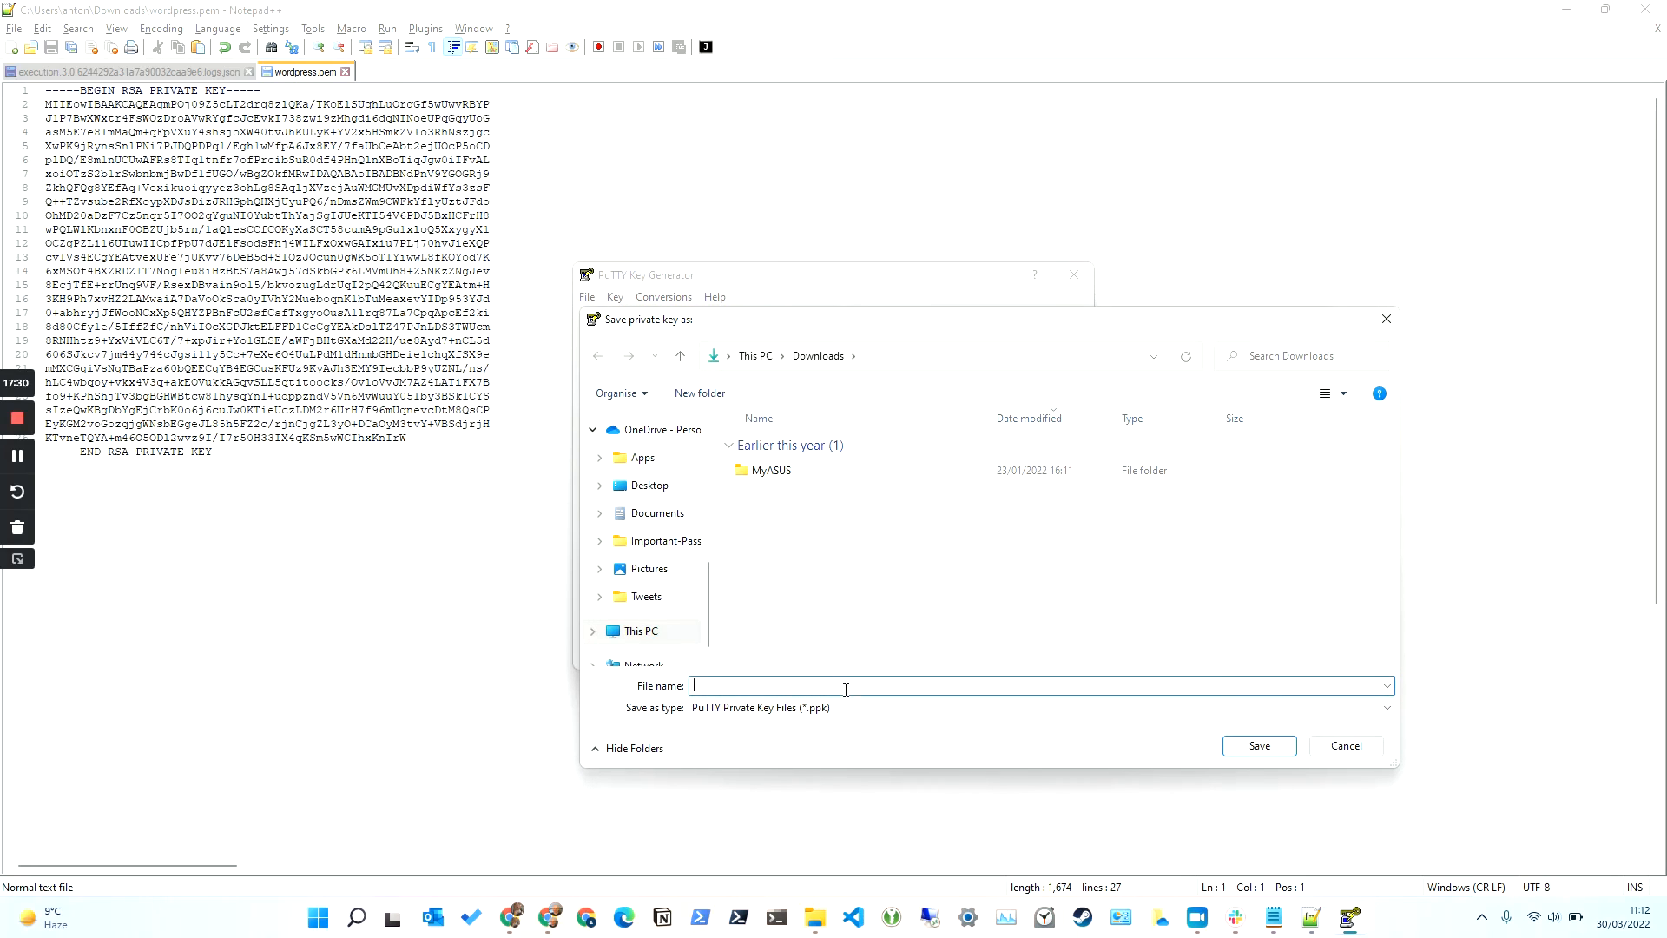
type("wordpress")
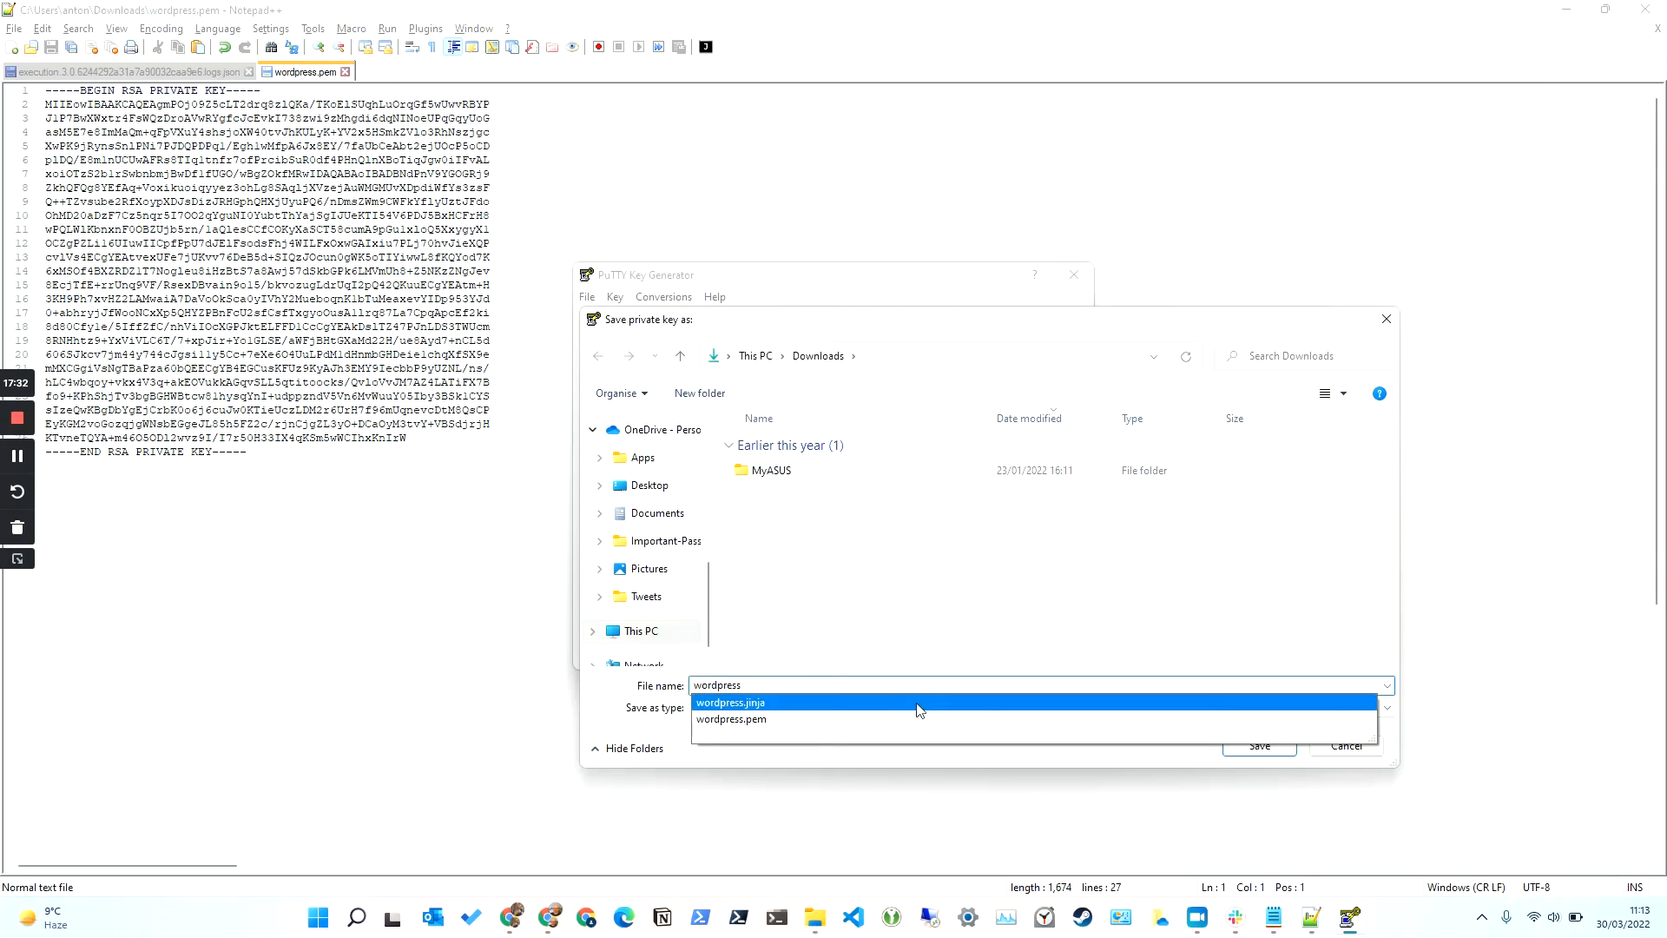
left_click(938, 757)
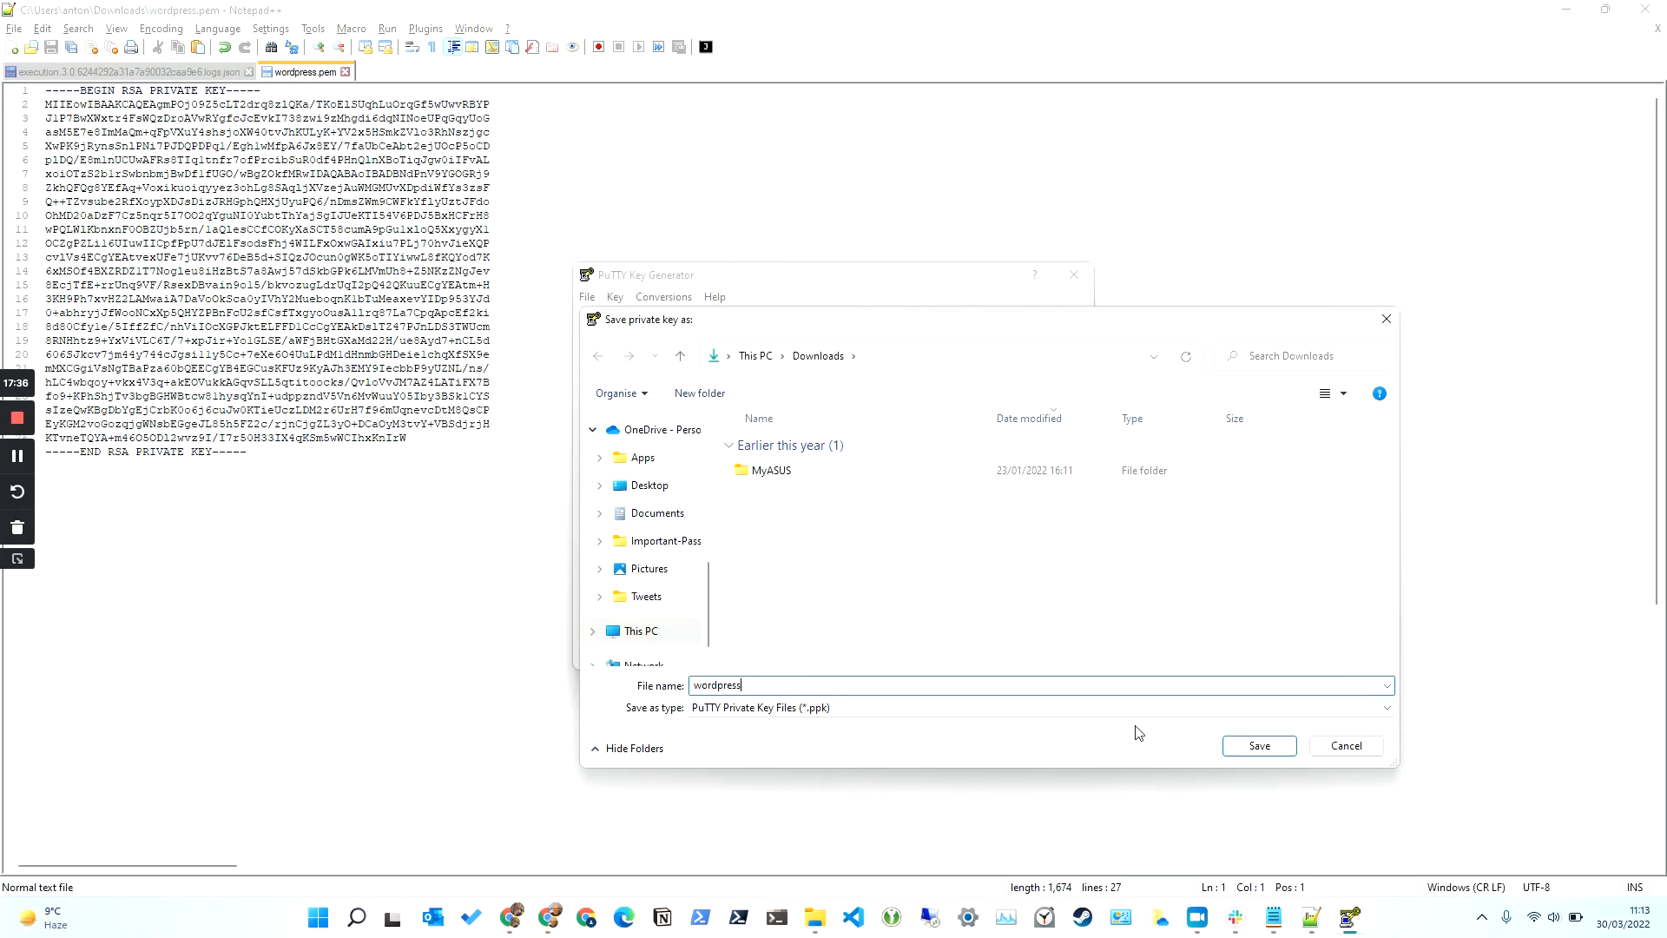
left_click(1283, 749)
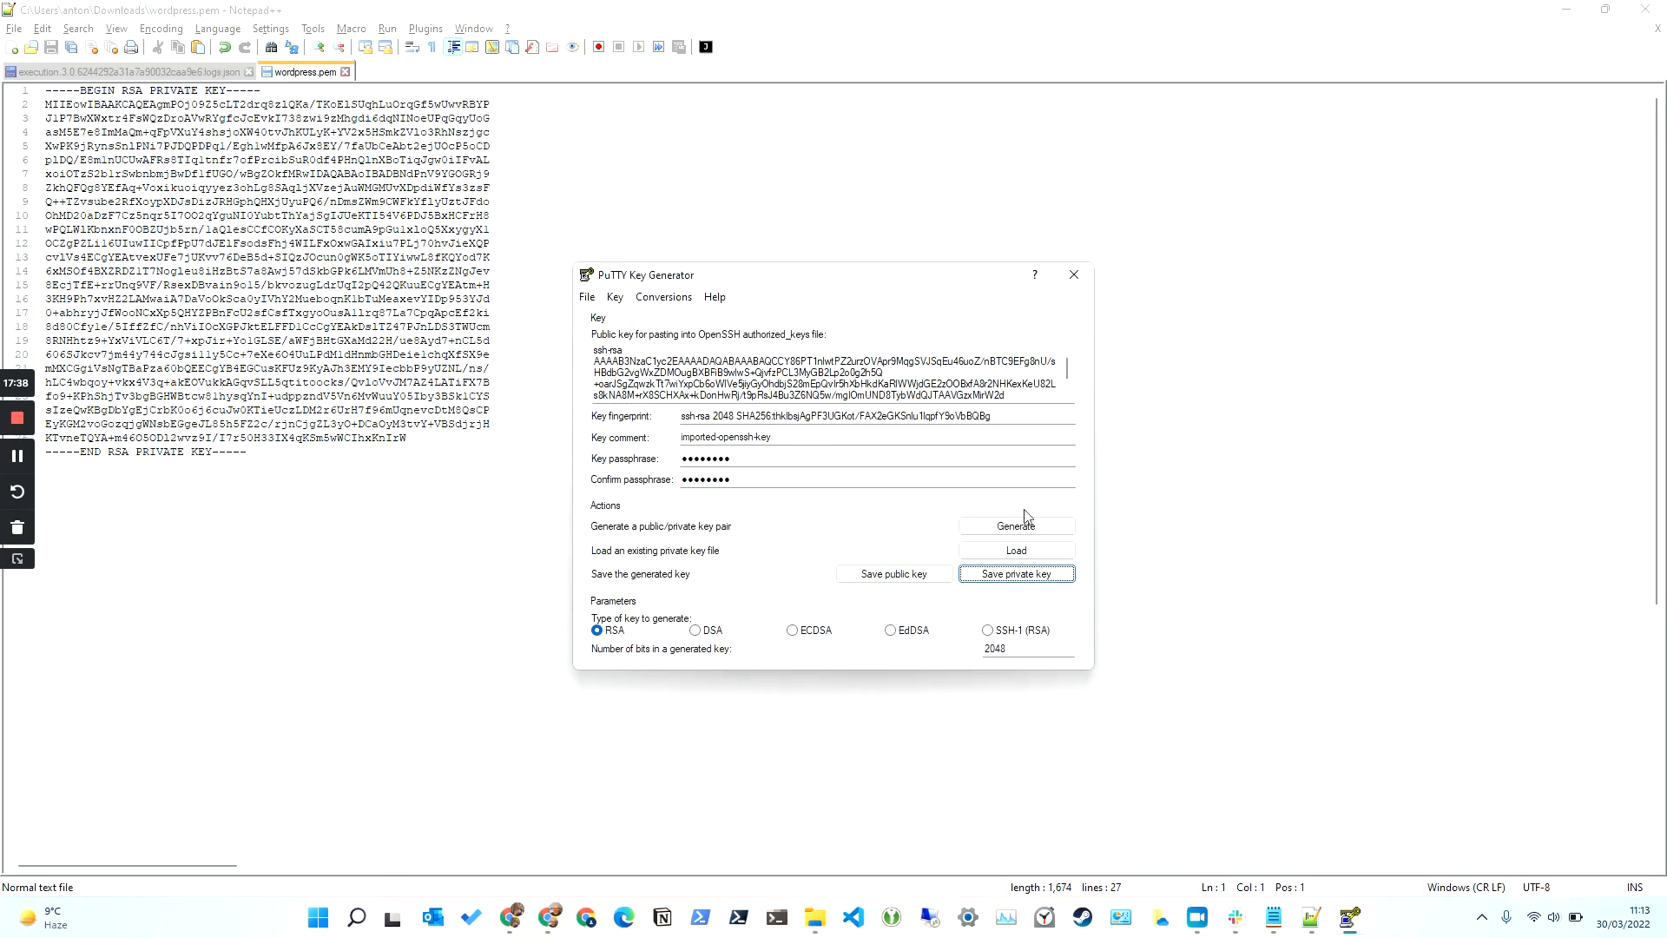
left_click(1074, 284)
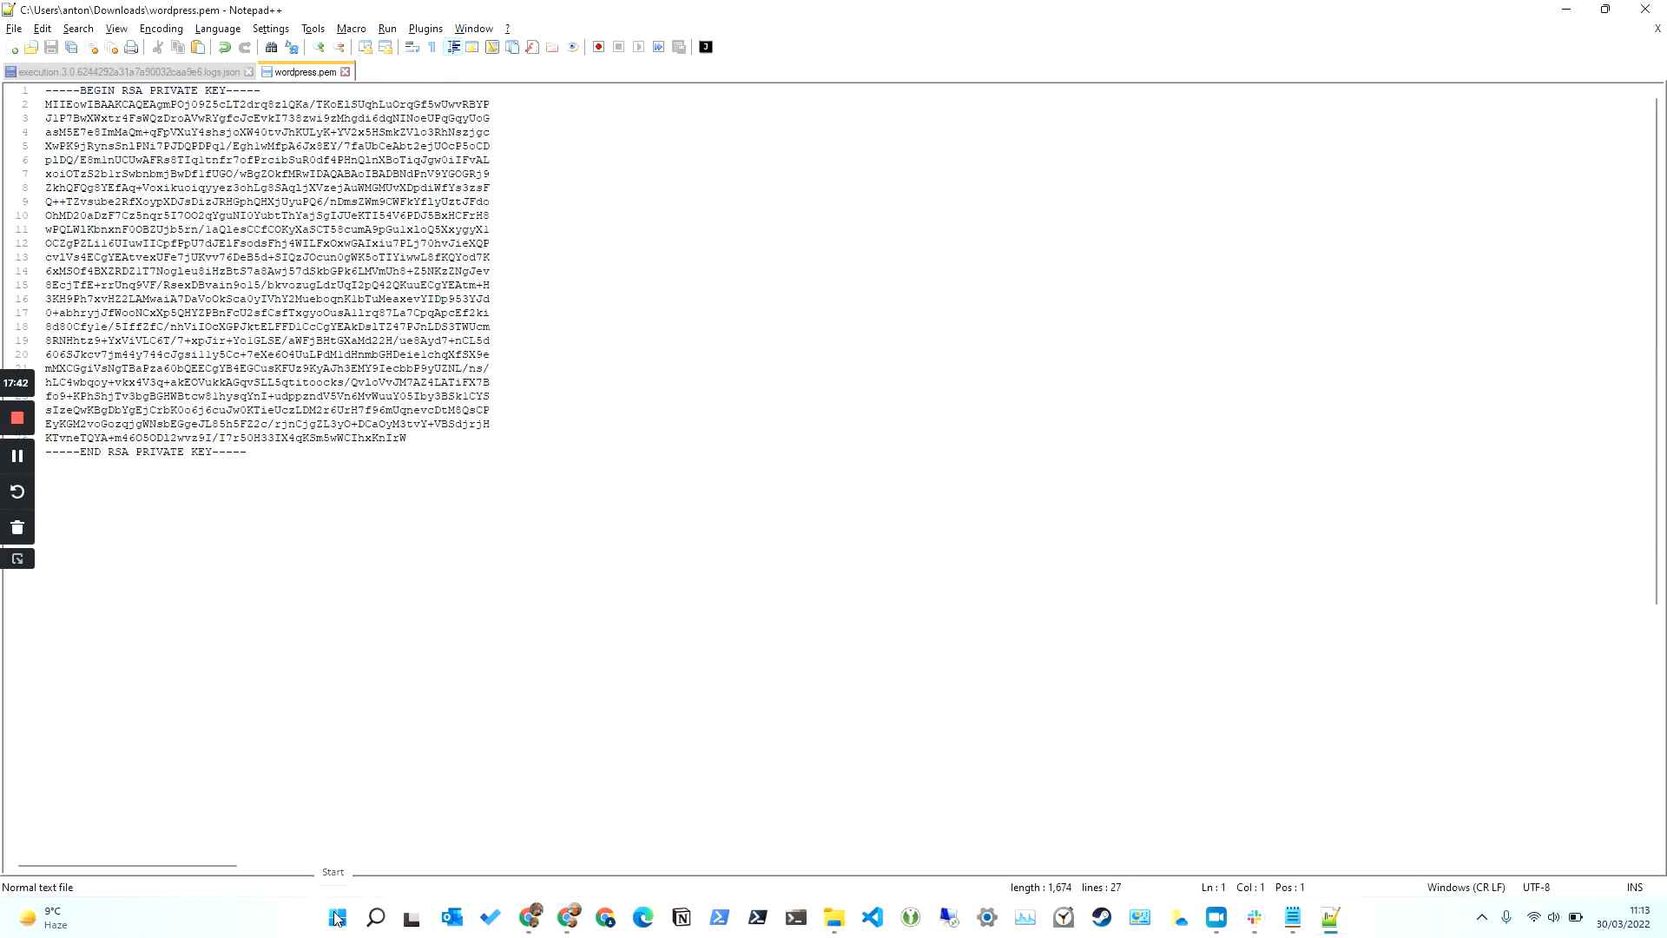
Step: Launch PuTTY, and copy the public IPv4 address of the kaholo-basic-aws-wordpress instance from the EC2 console
left_click(337, 919)
left_click(864, 407)
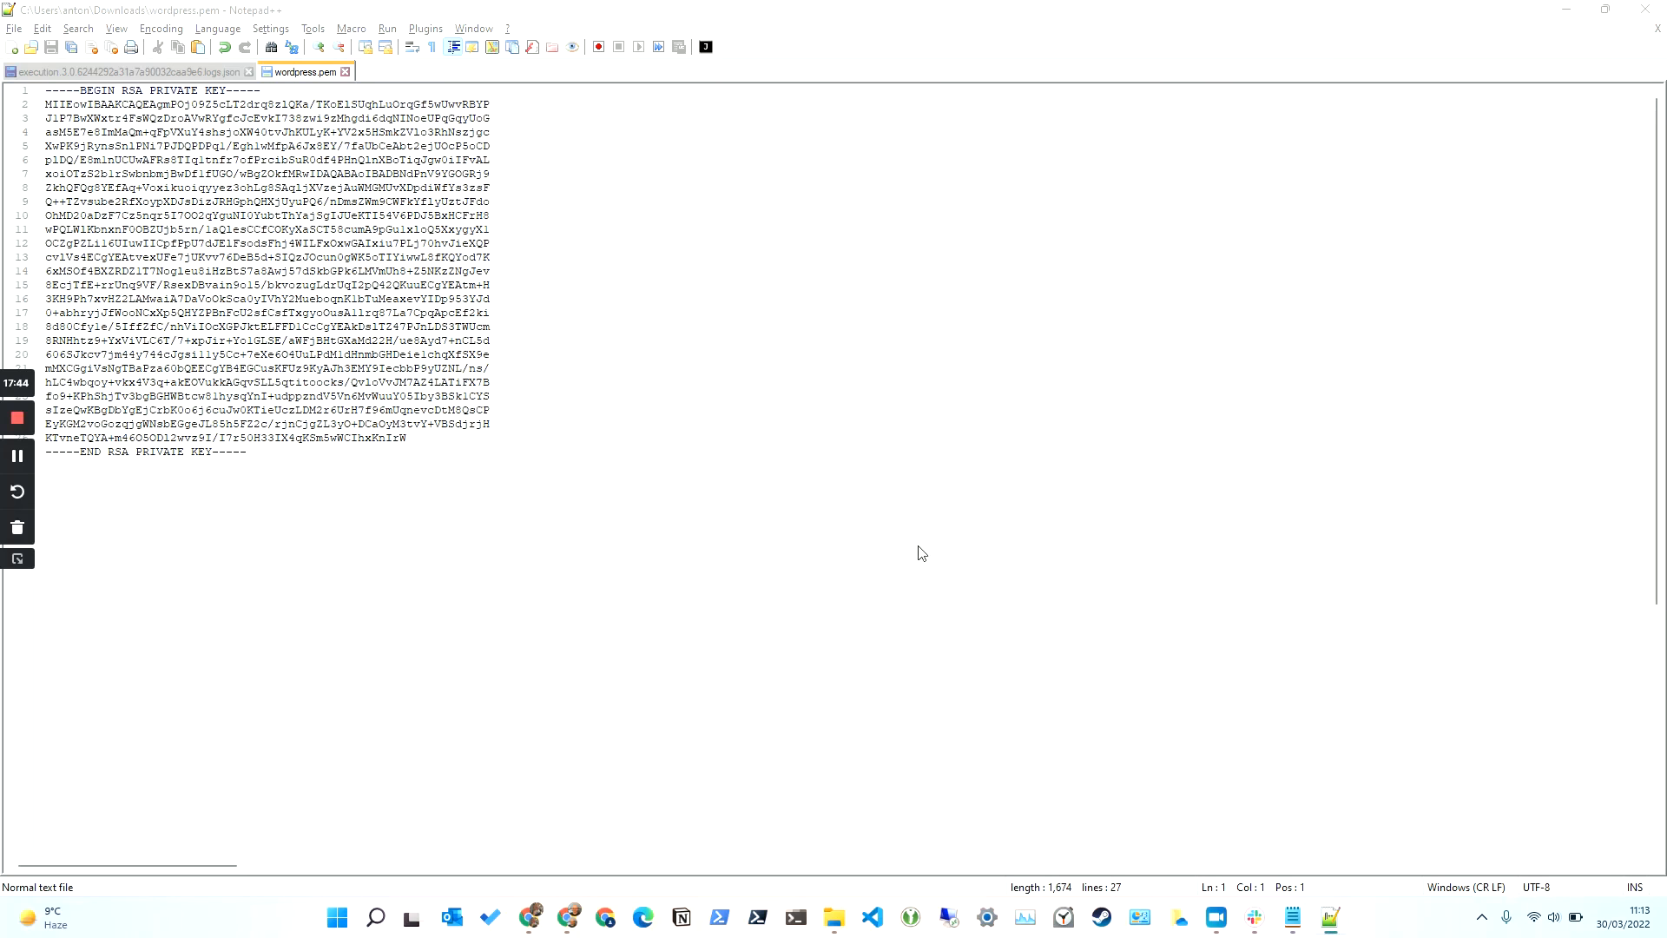
left_click(512, 917)
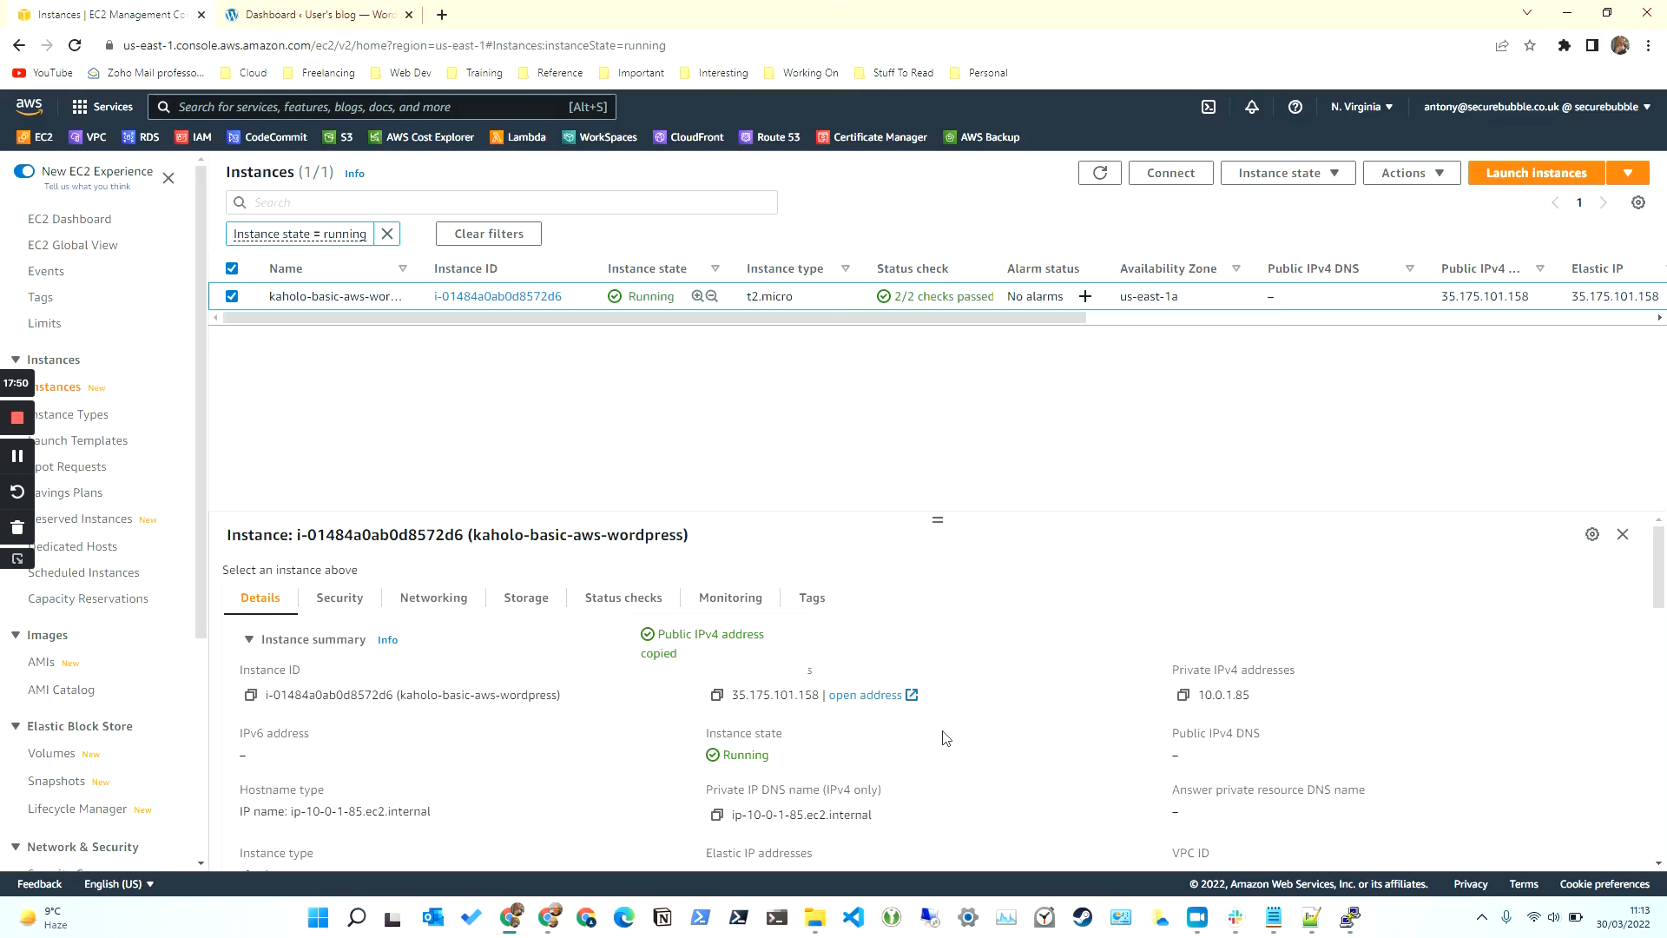
Step: Switch to PuTTY and set the host name to 35.175.101.158 and the auto-login username to bitnami
left_click(1351, 918)
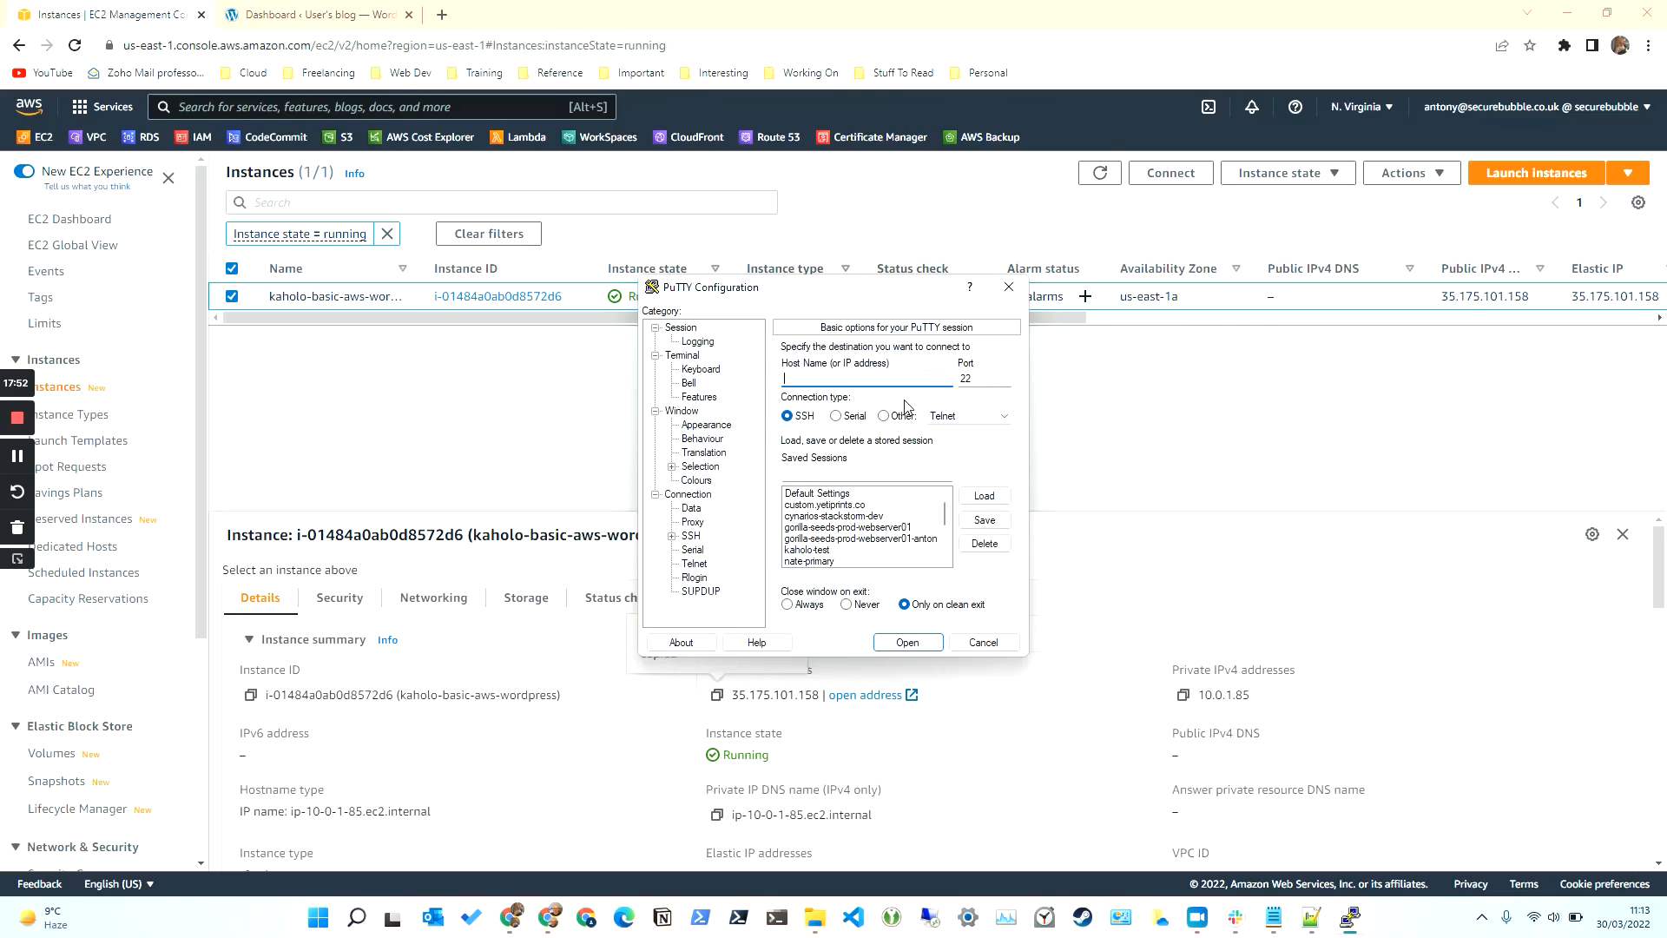
type("35.175.101.158")
left_click(692, 509)
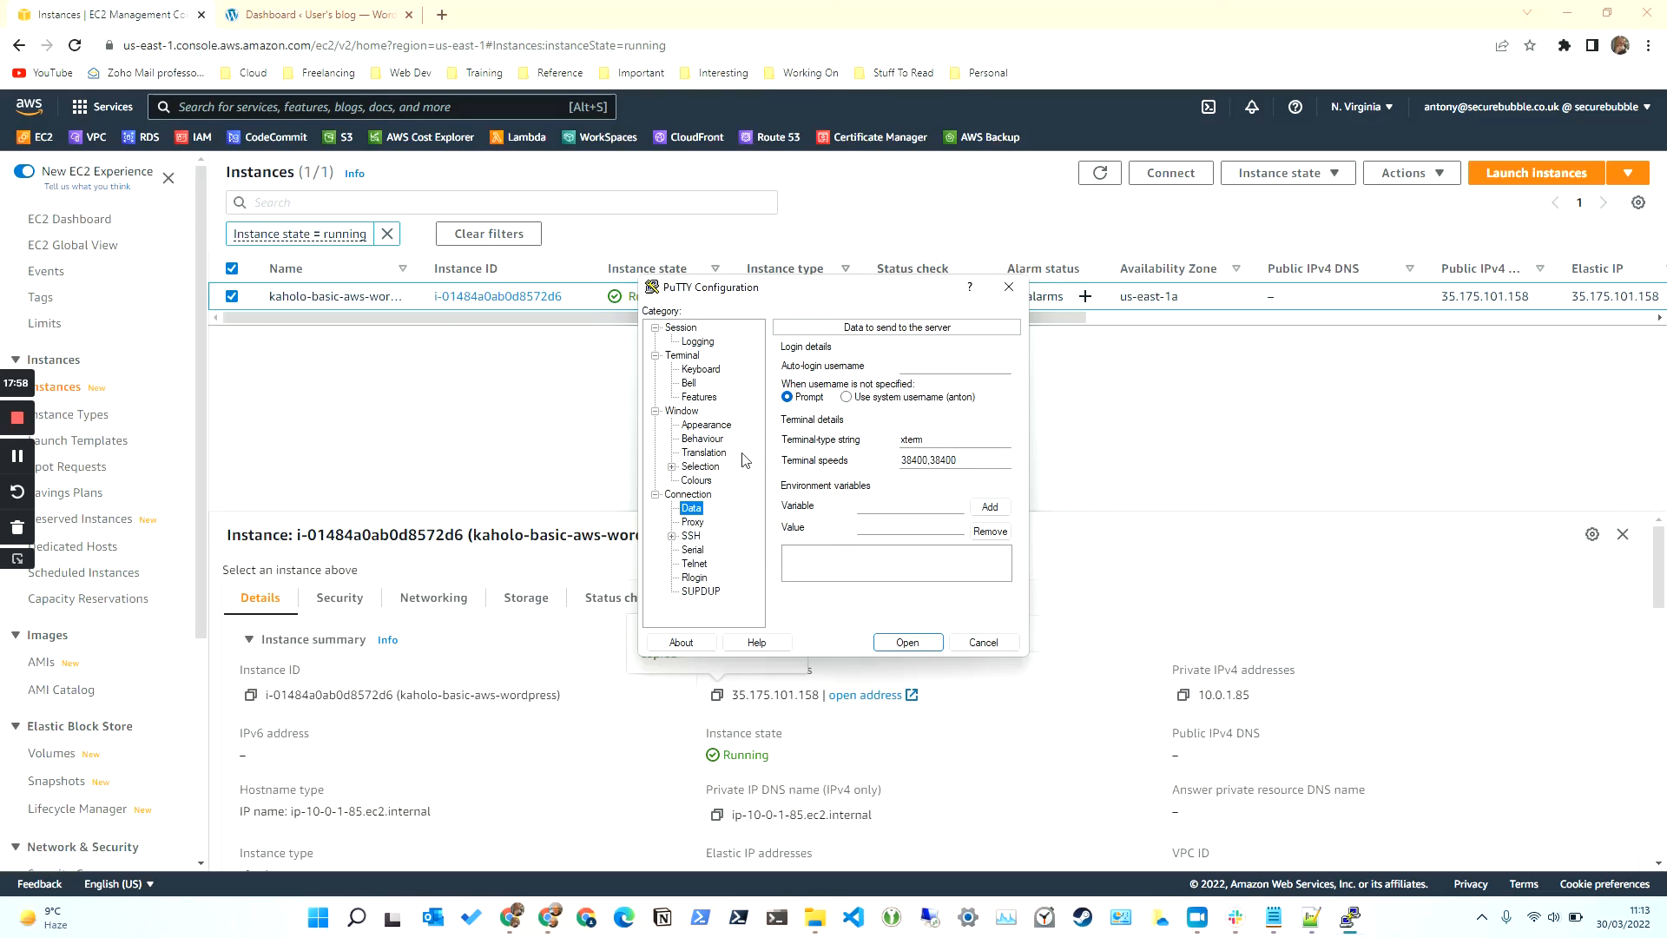
left_click(936, 366)
Step: Choose wordpress.ppk from the Downloads folder as the private key file for SSH authentication
left_click(690, 535)
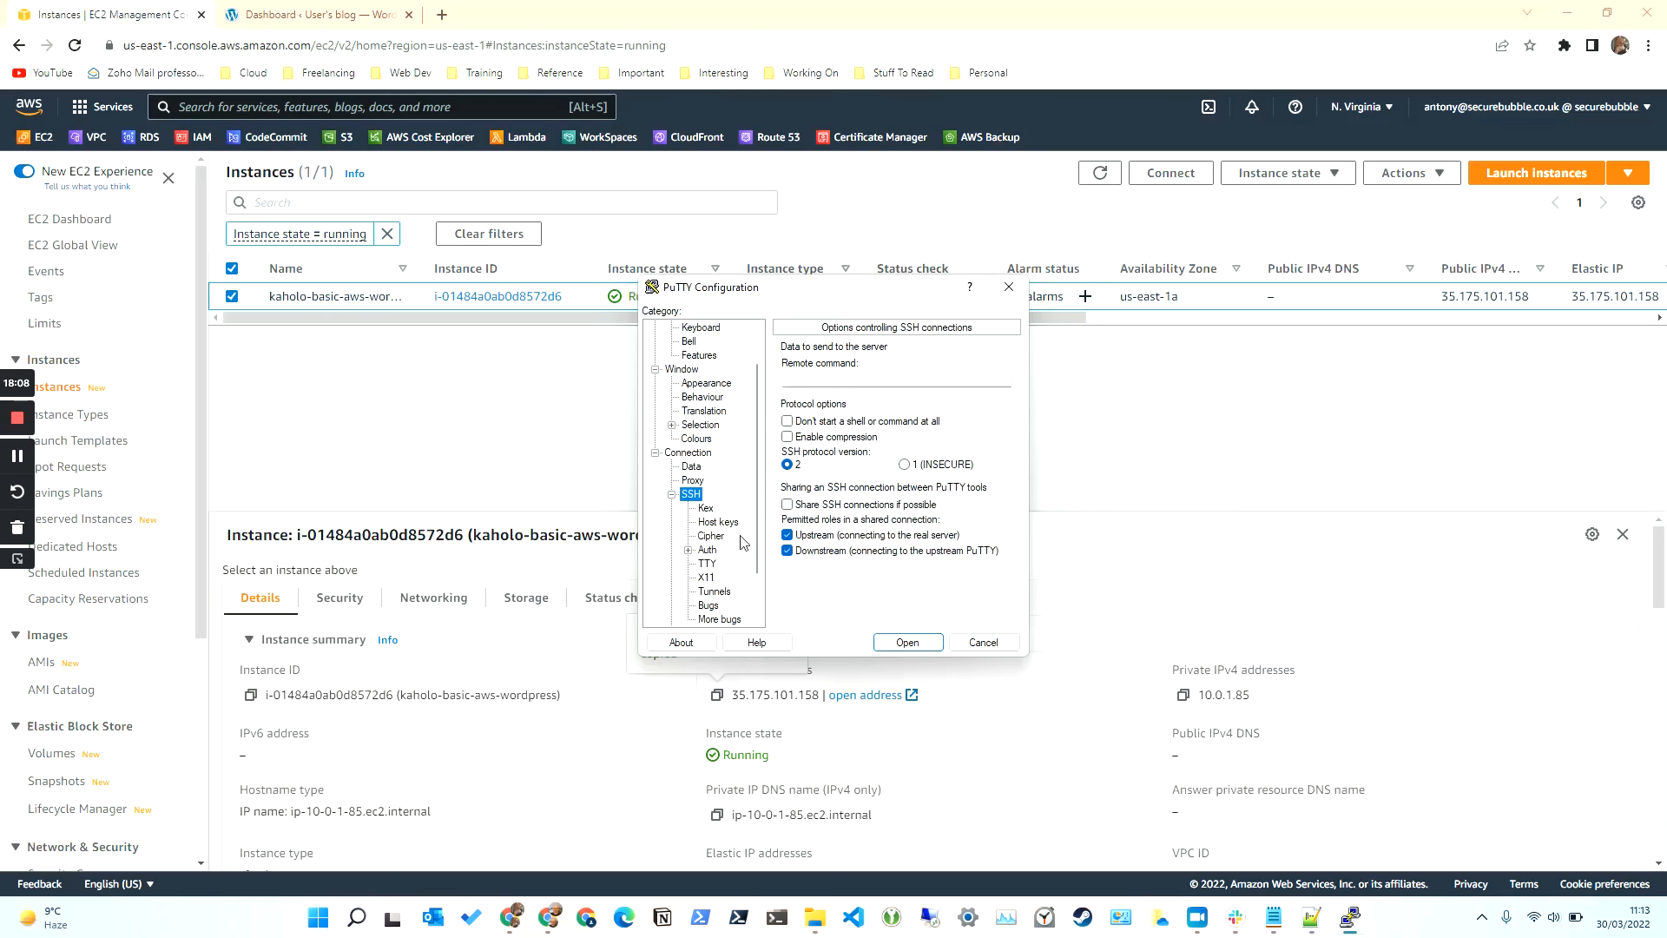
left_click(707, 551)
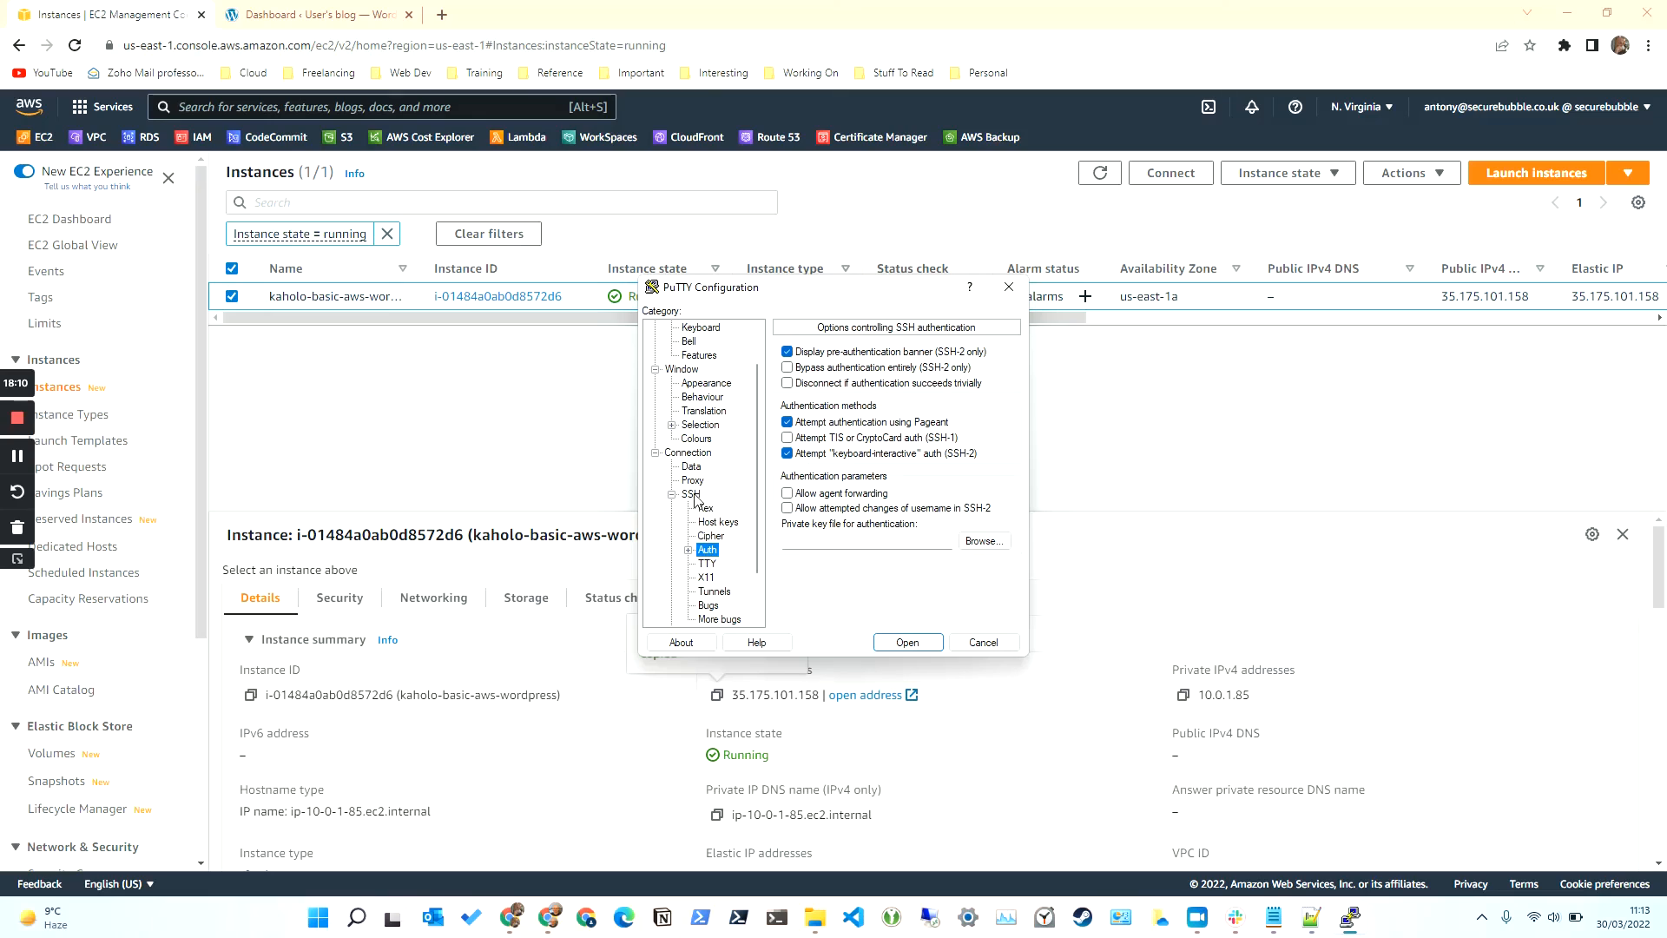
left_click(990, 541)
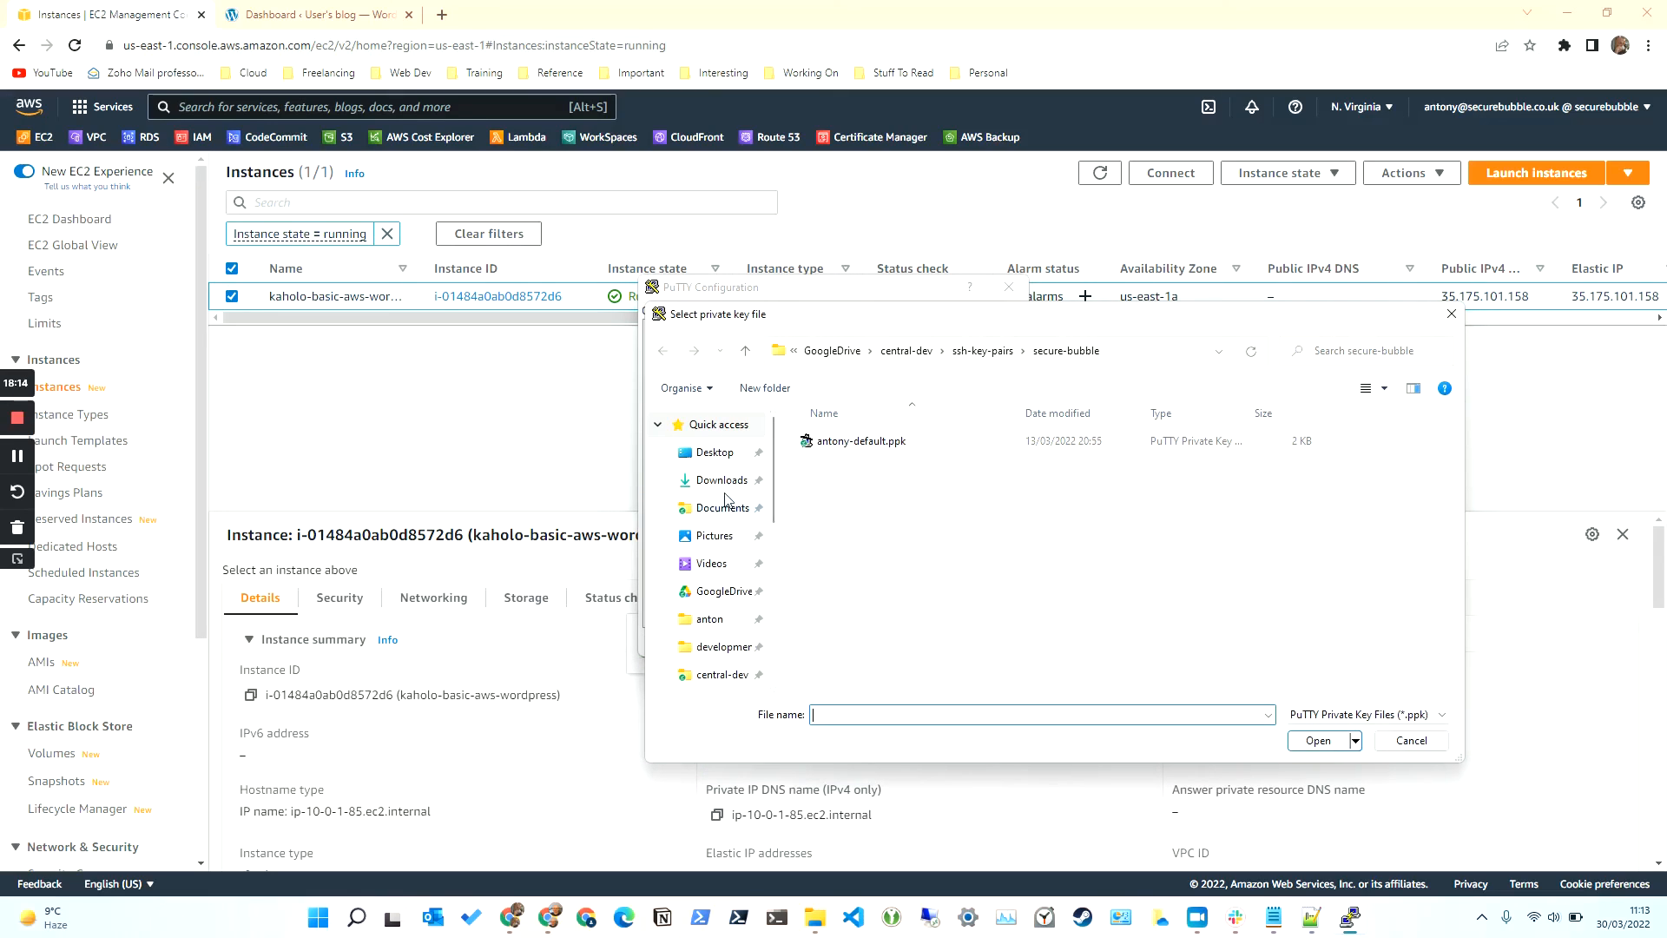
left_click(721, 479)
left_click(850, 466)
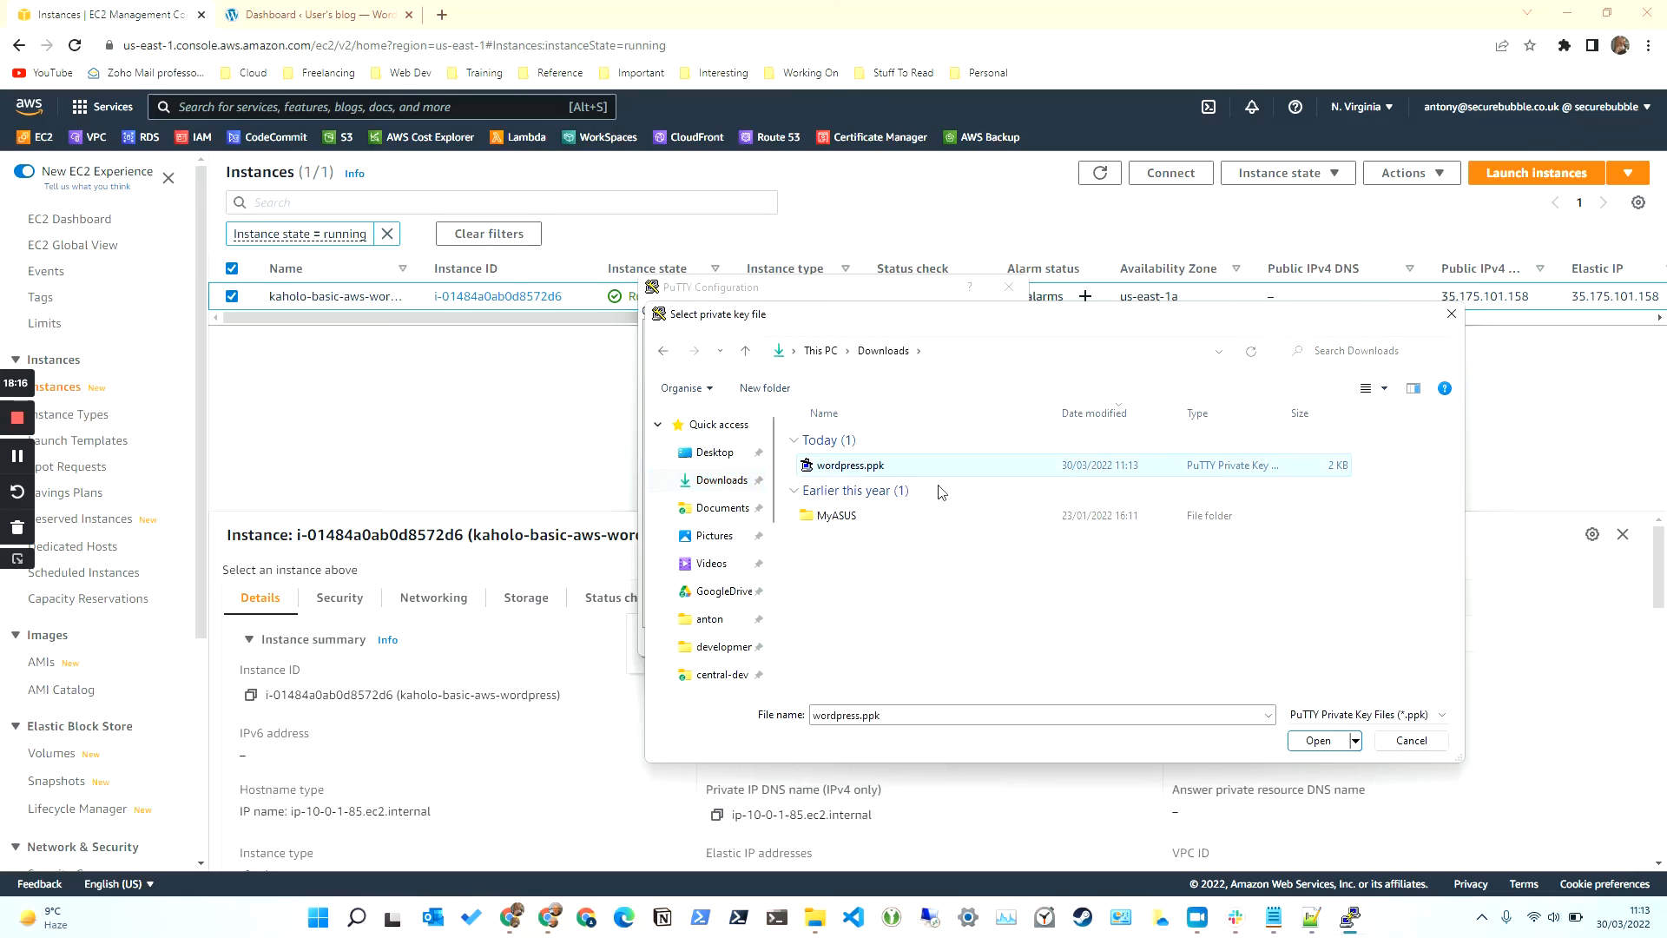
left_click(1313, 744)
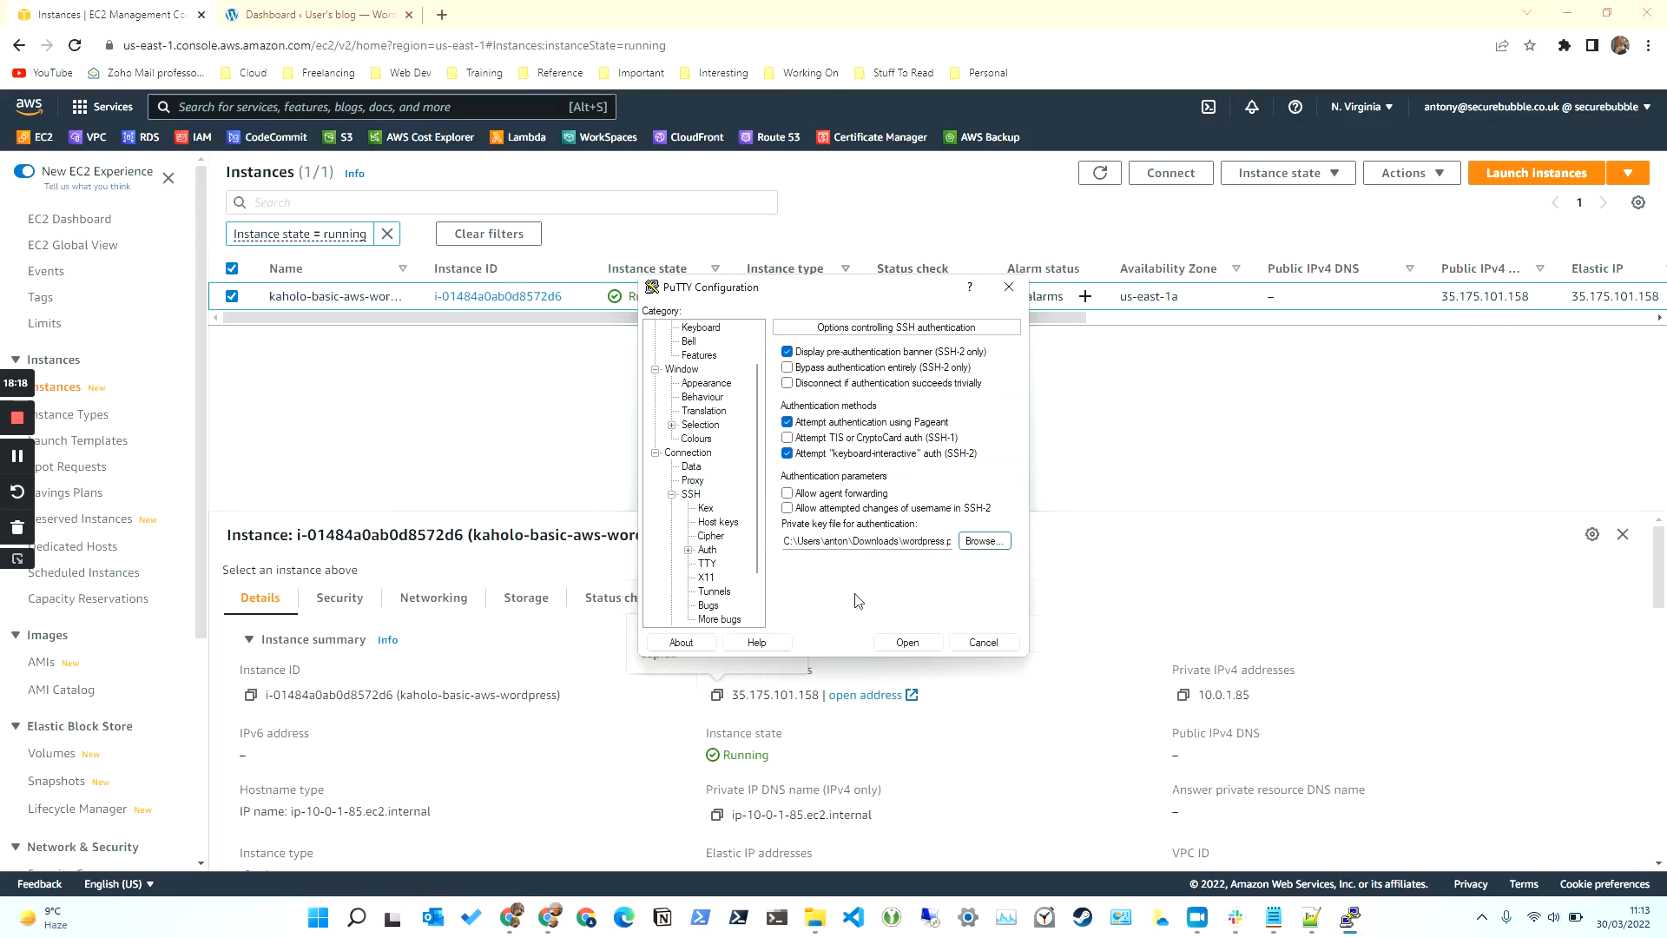
Step: Return to the basic session options and save the connection settings as a session named kaholo-test2
left_click(757, 329)
left_click(688, 329)
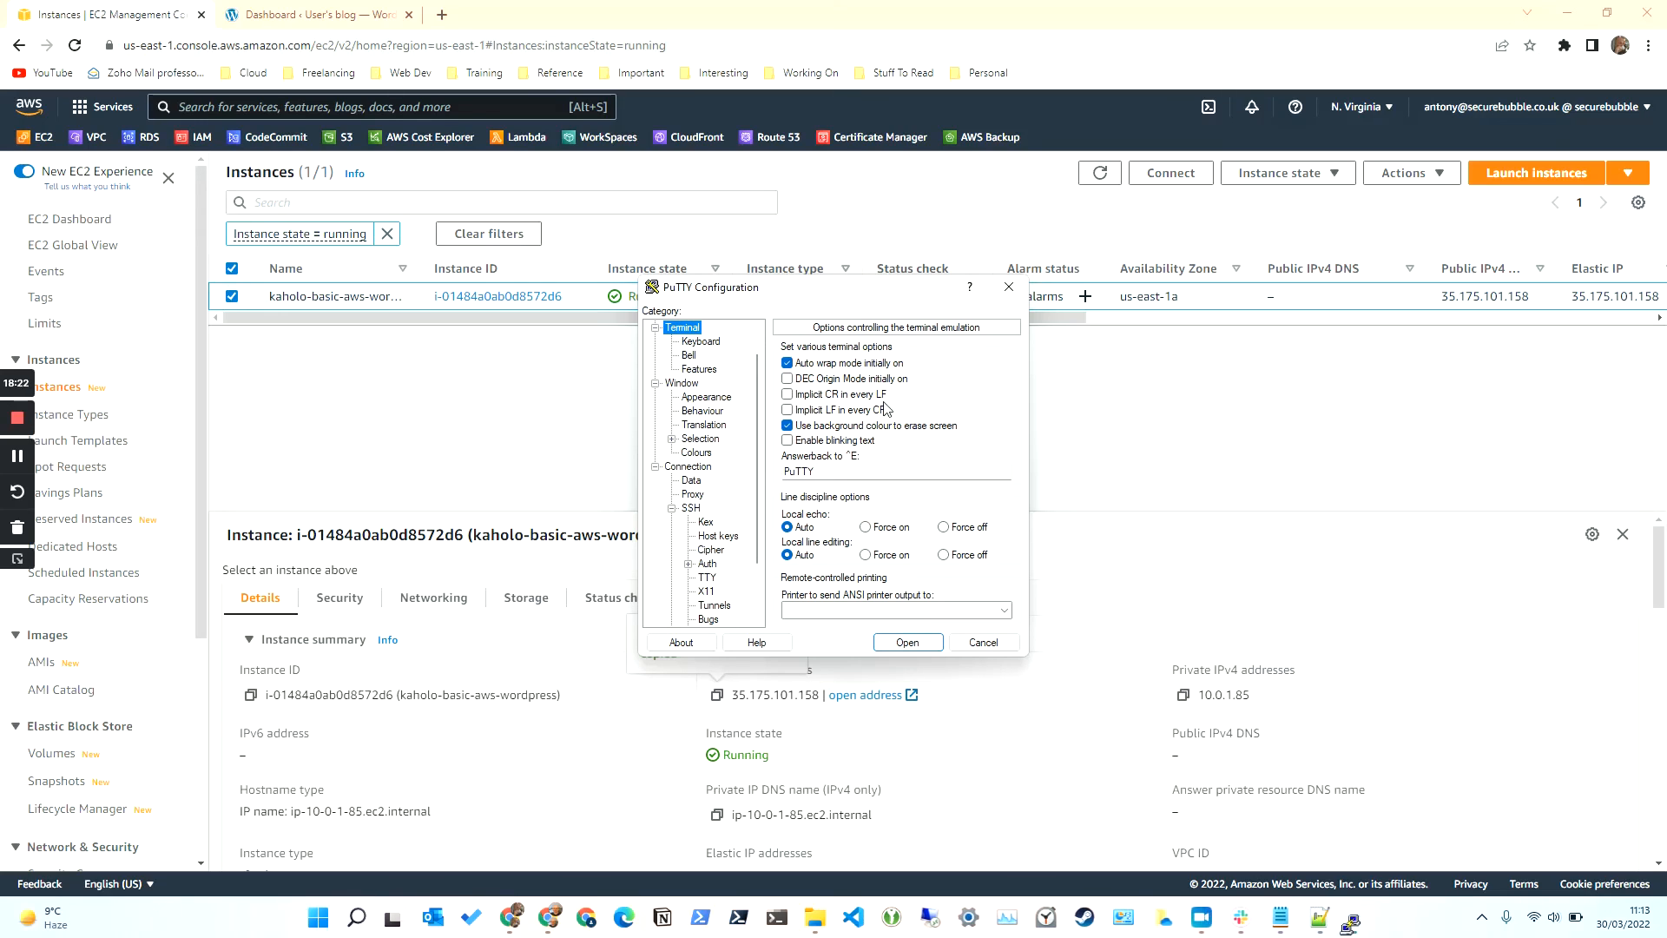
scroll(719, 367, "up", 1)
left_click(683, 327)
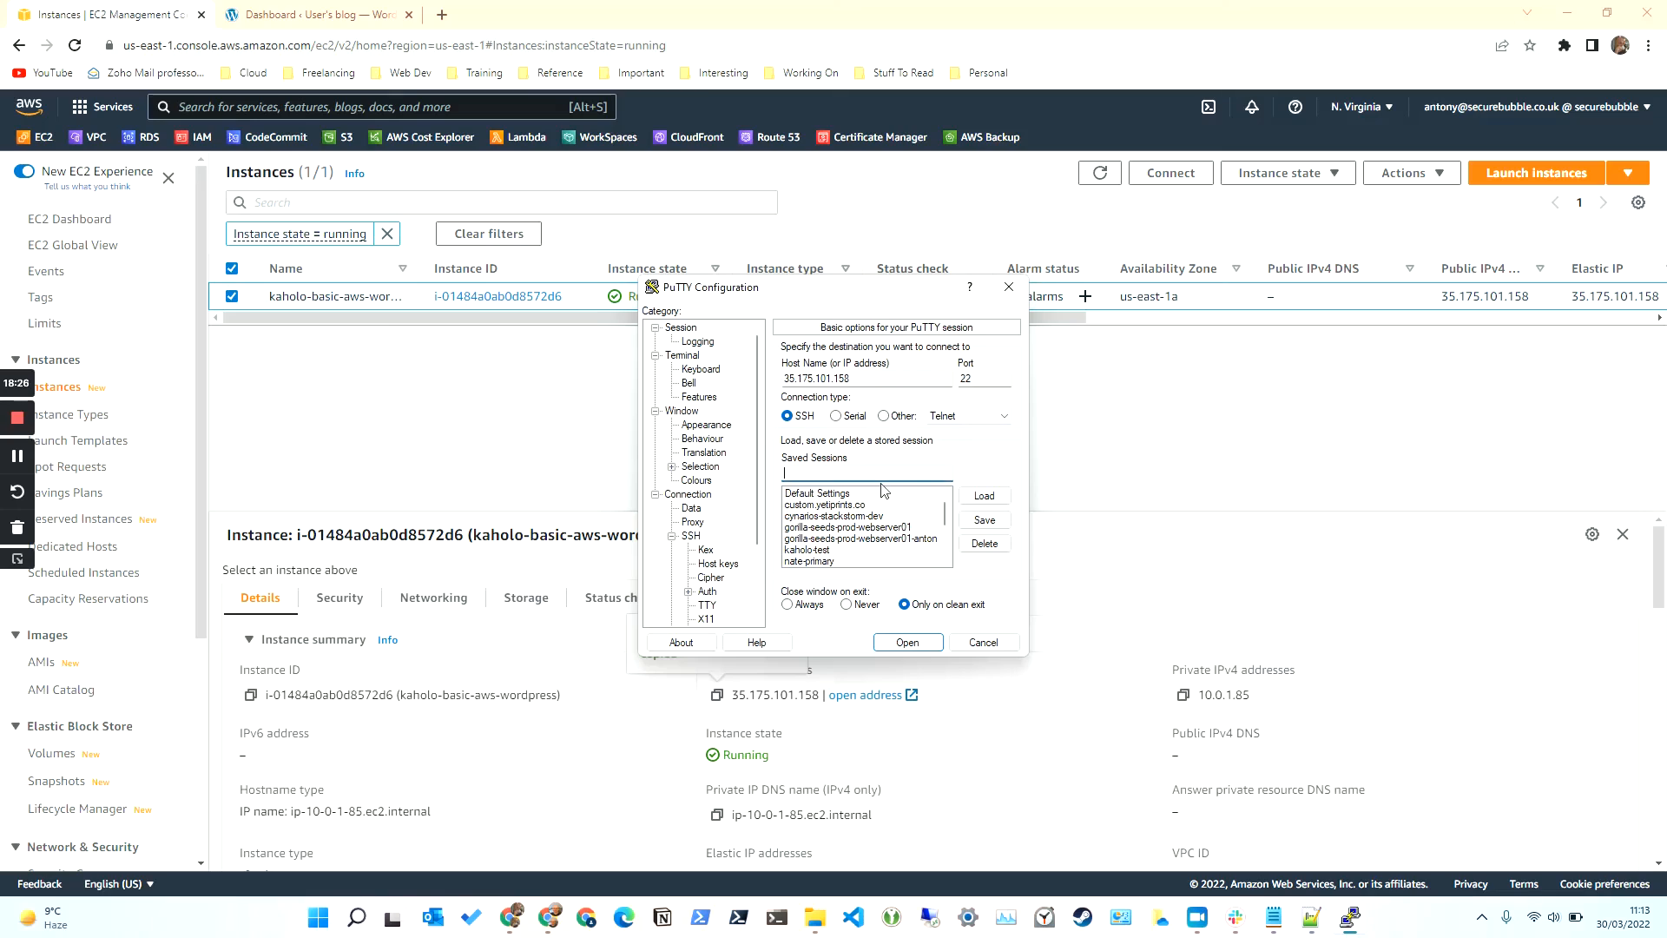
left_click(826, 550)
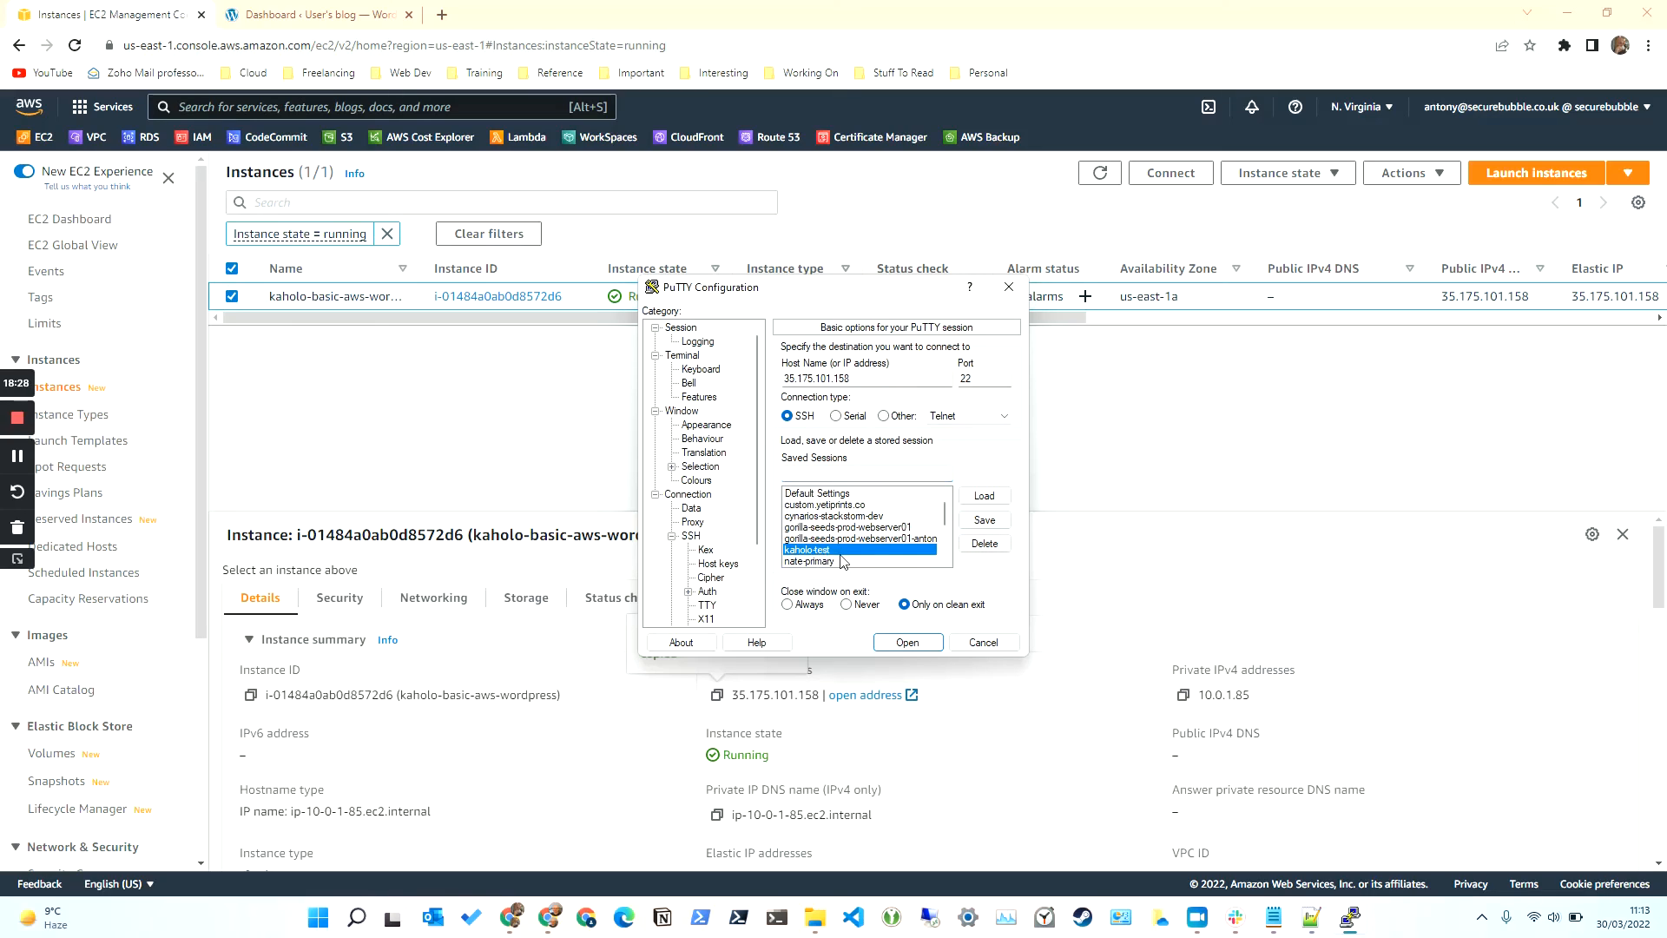
left_click(837, 472)
type("kaholo-test2")
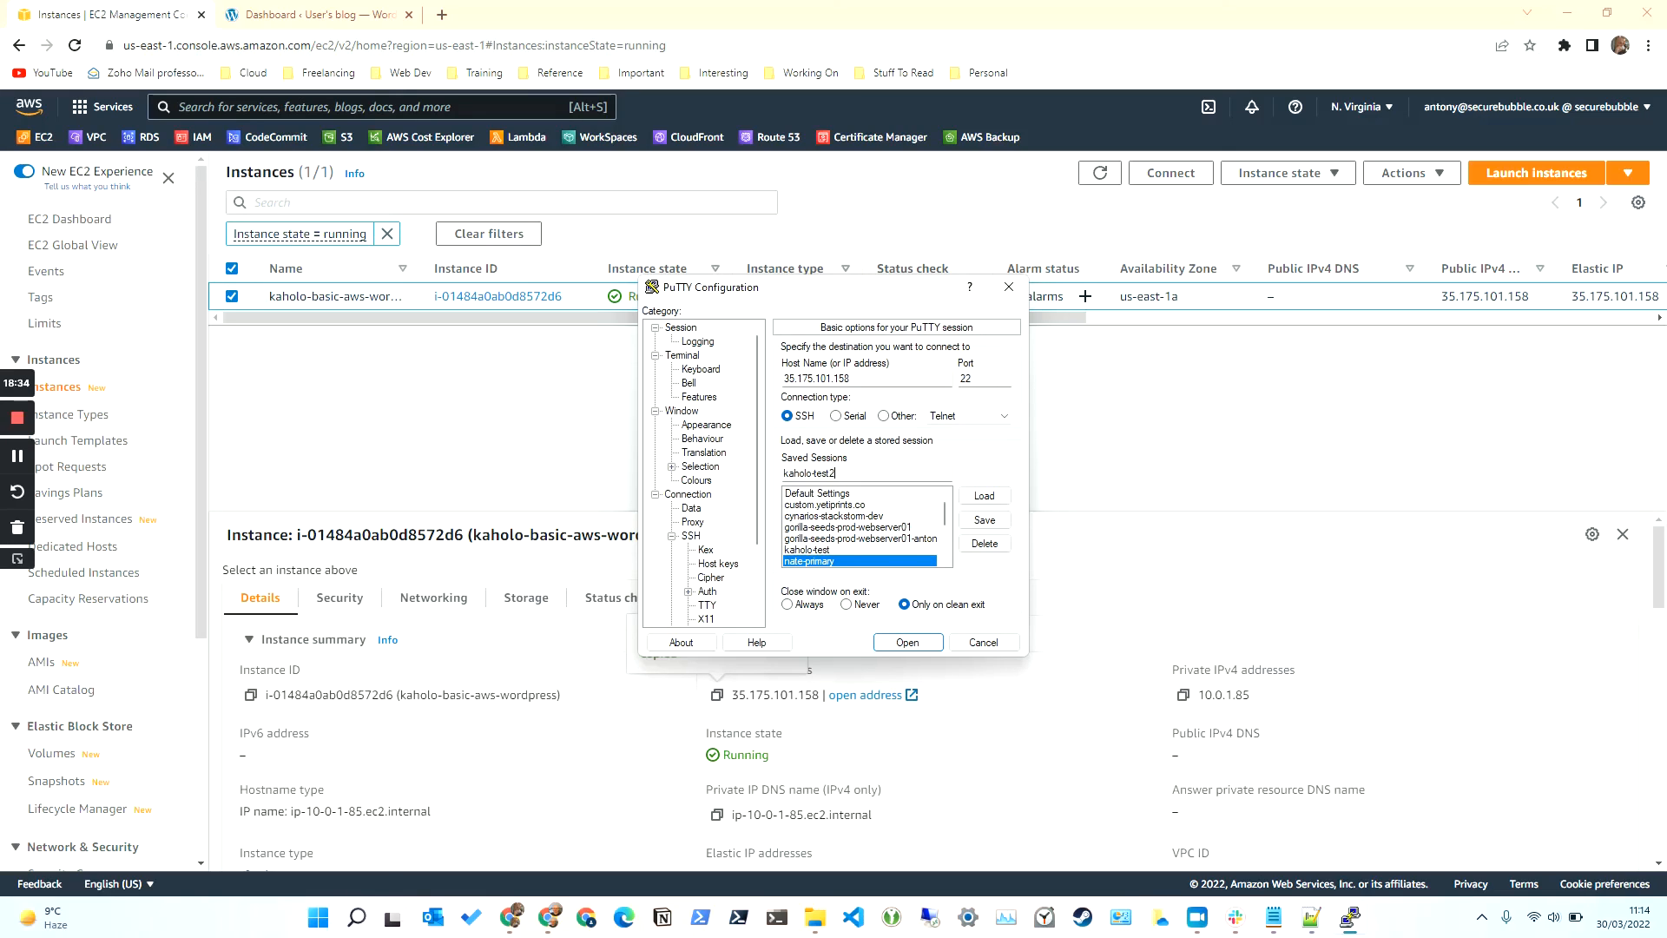
left_click(980, 523)
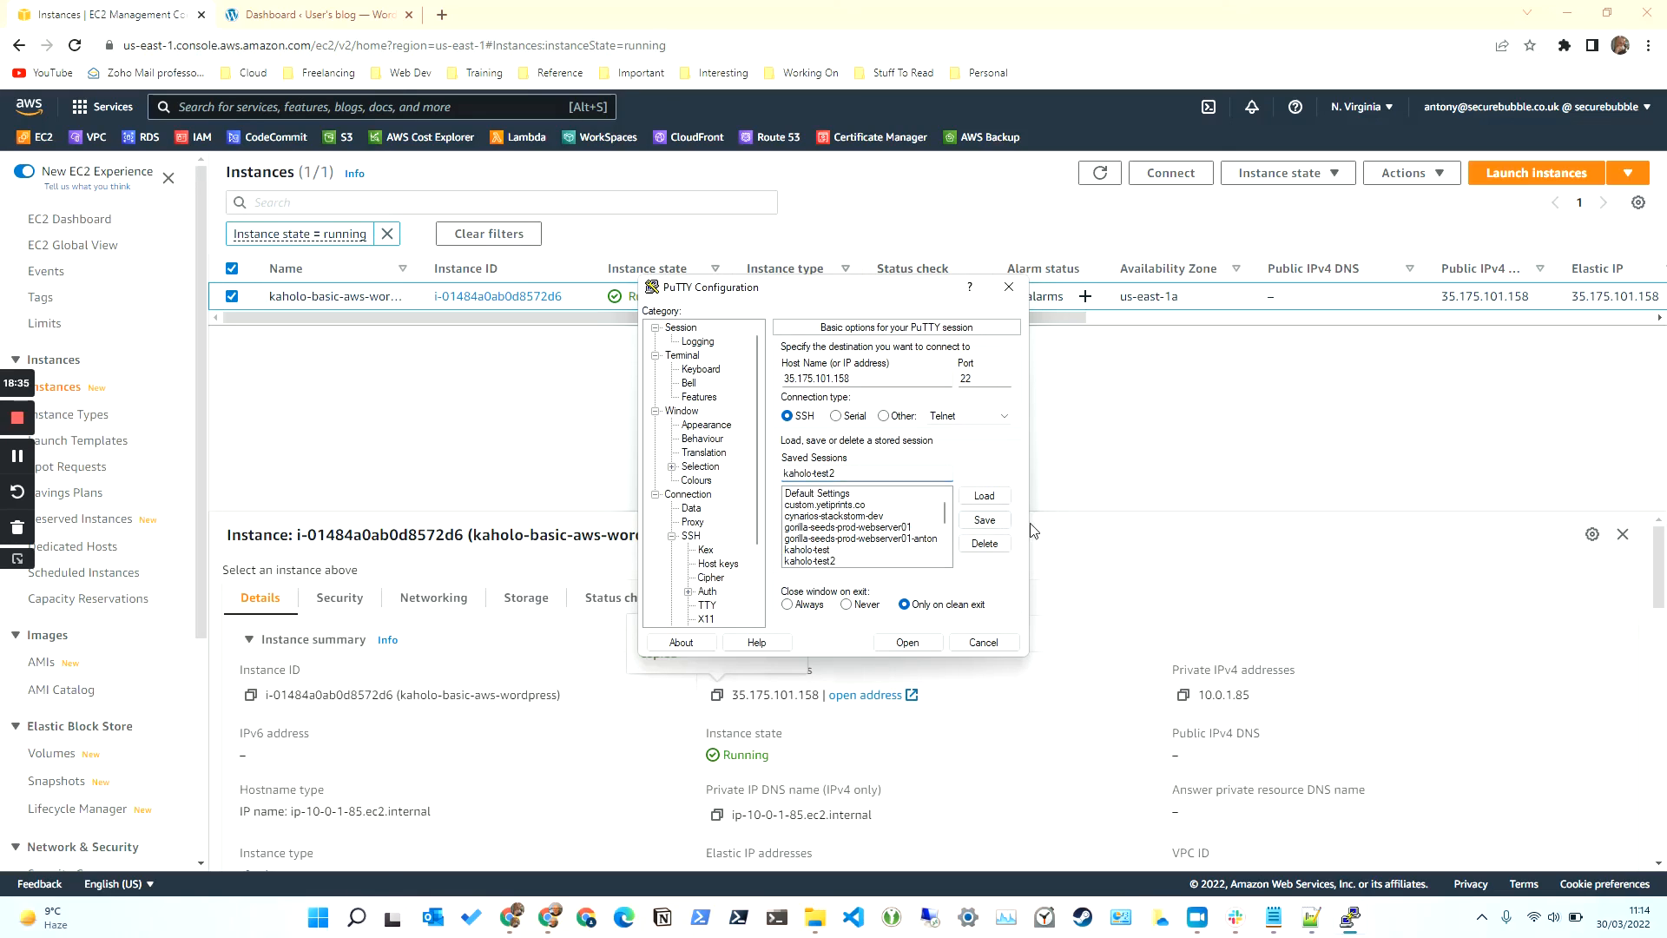
Step: Load the saved session kaholo-test2 and open its SSH connection
left_click(815, 562)
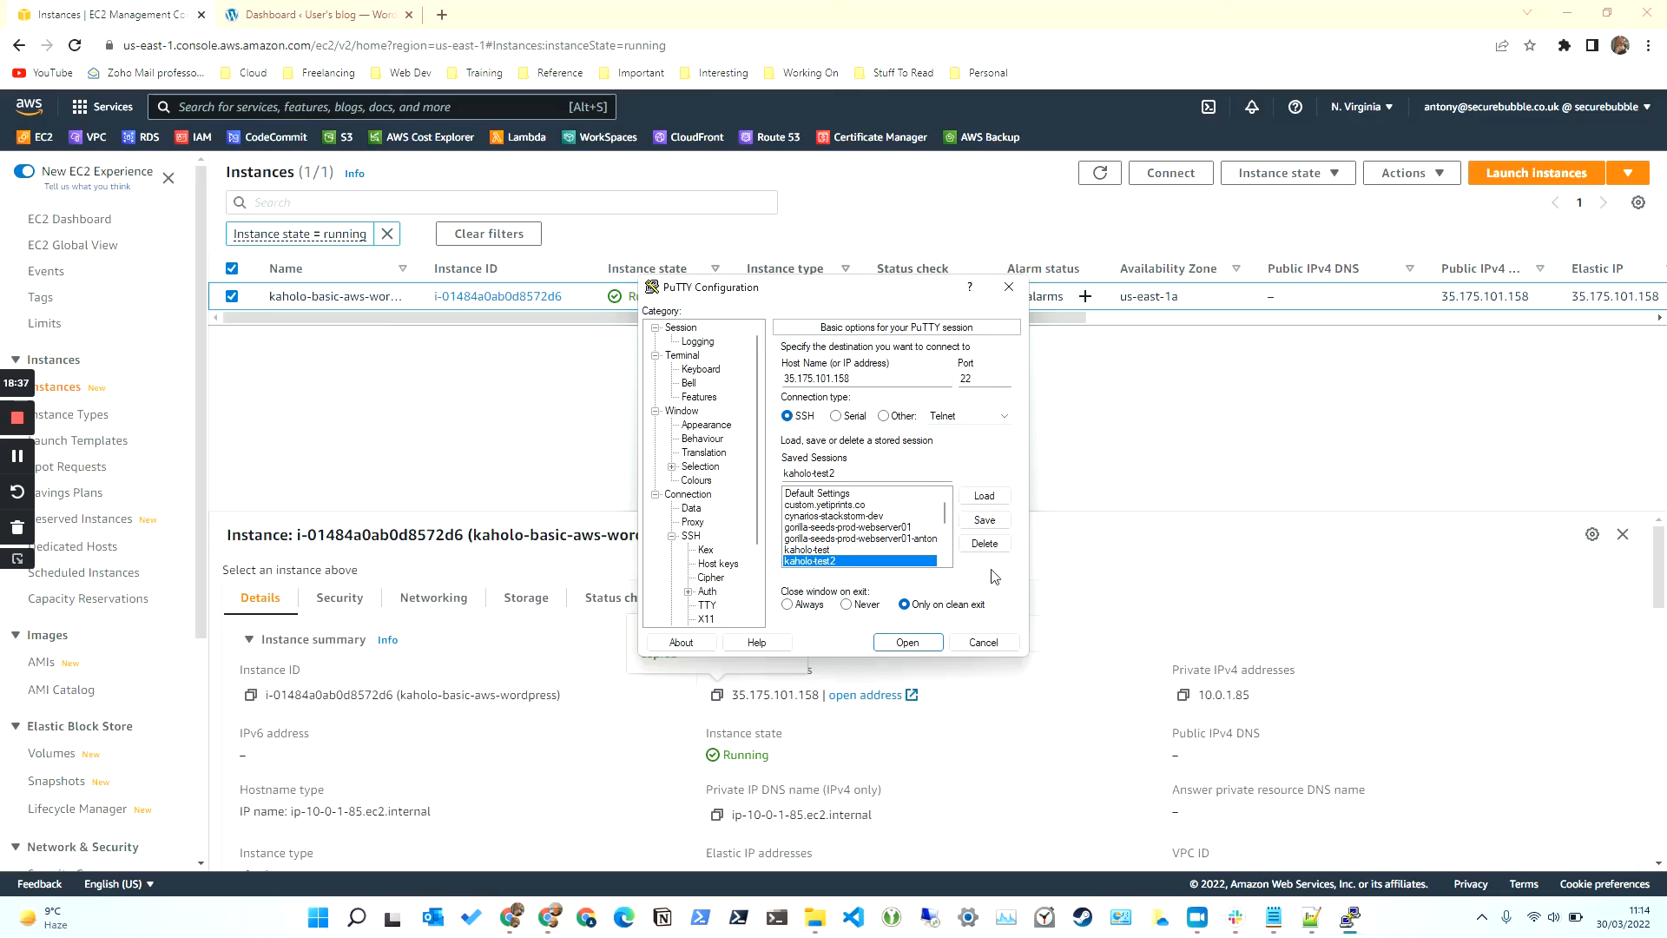
left_click(986, 497)
left_click(904, 643)
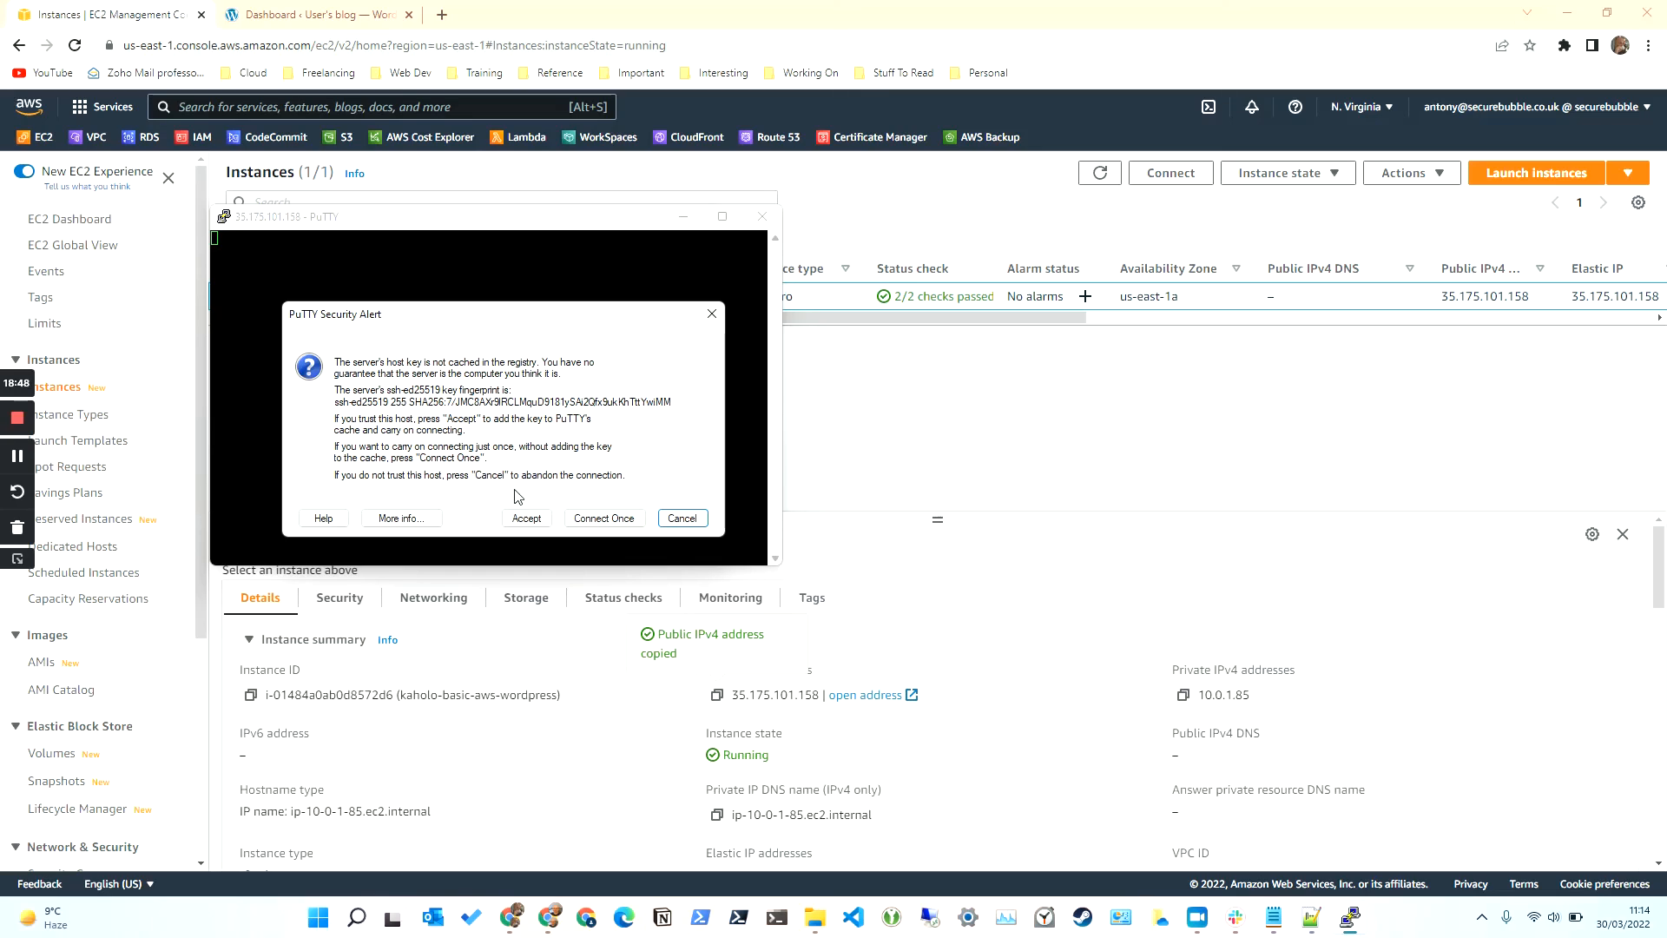
Step: Accept the server's host key and log in with the private key's passphrase, enlarging the terminal window
left_click(526, 519)
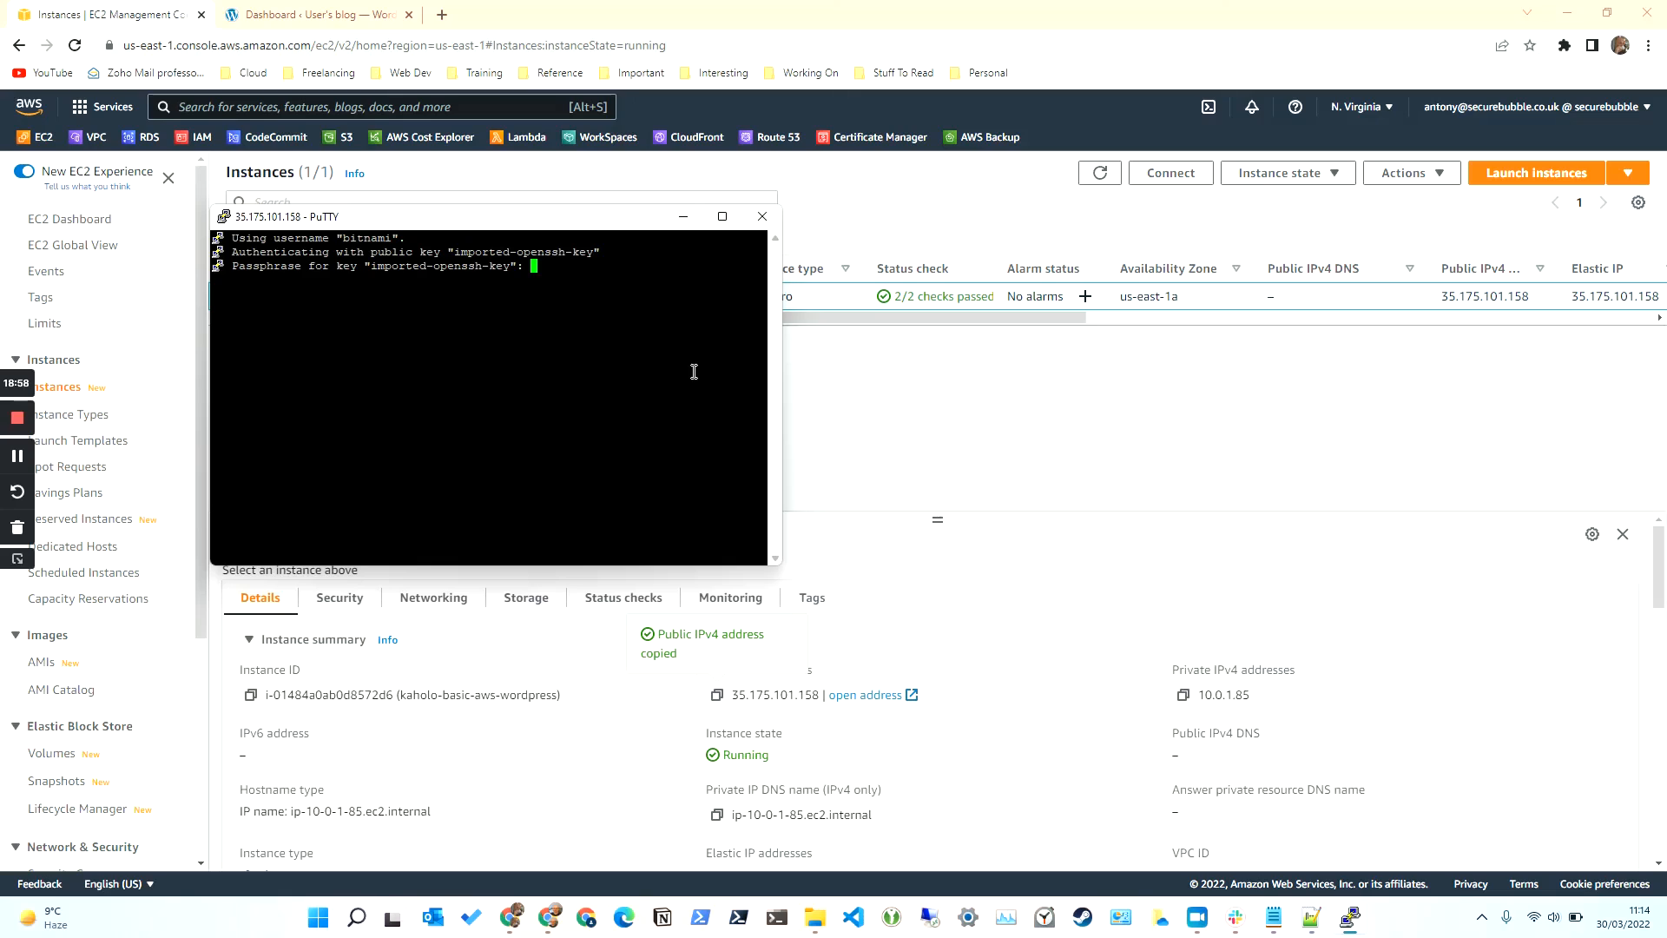
key("Return")
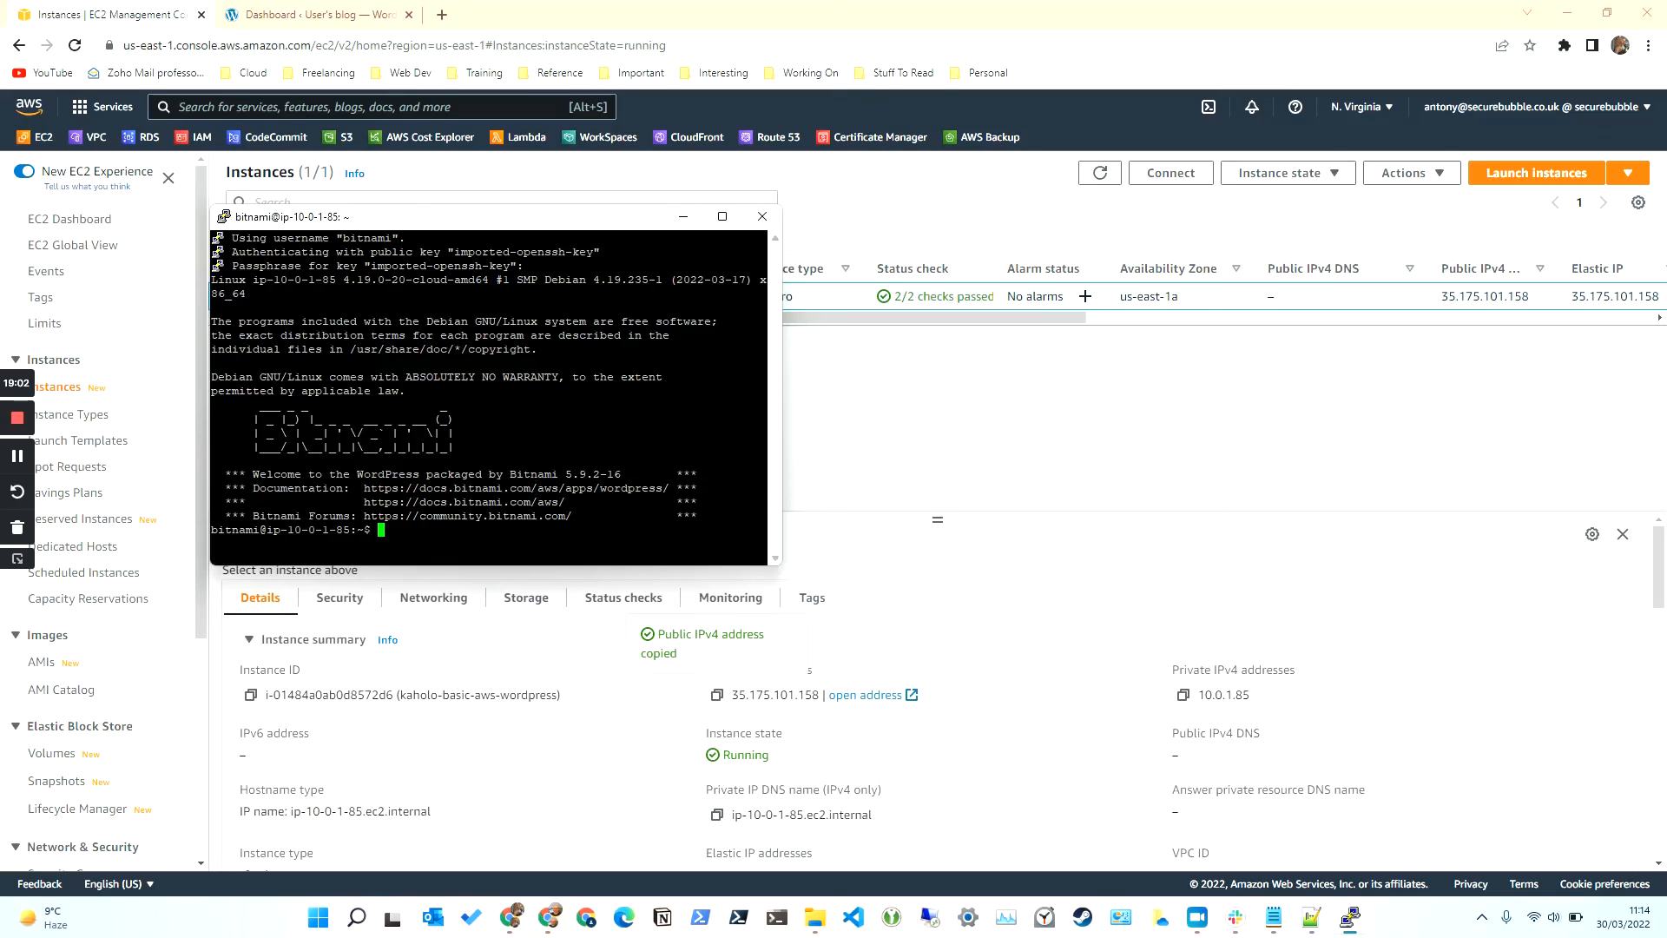
left_click_drag(781, 565, 1256, 791)
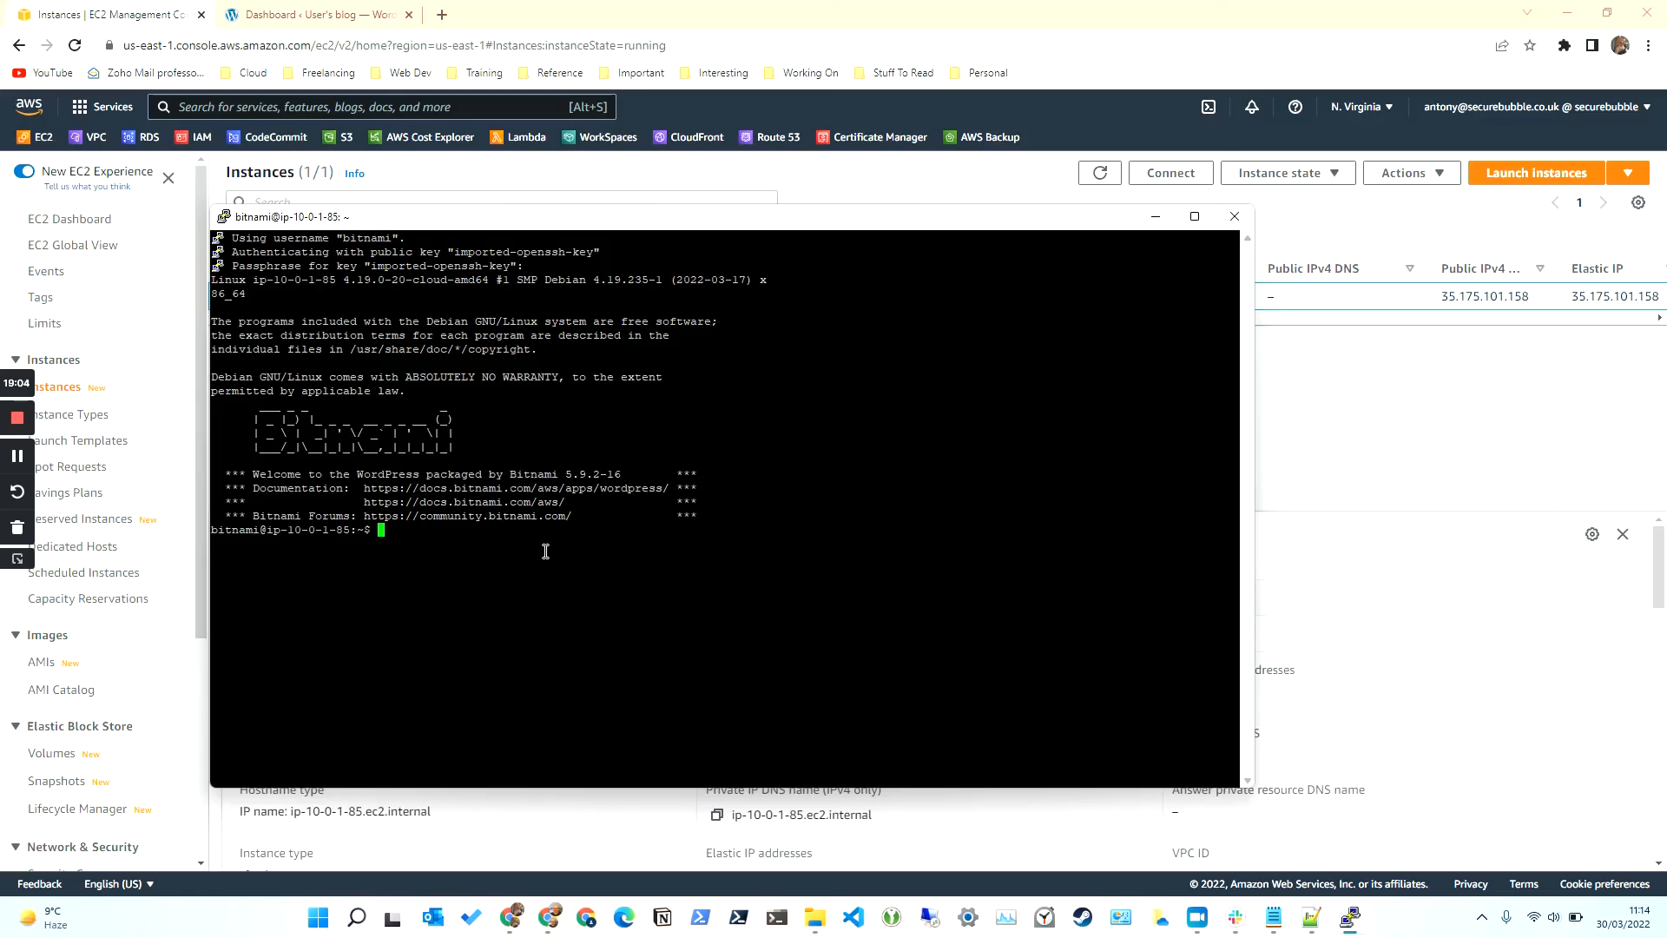